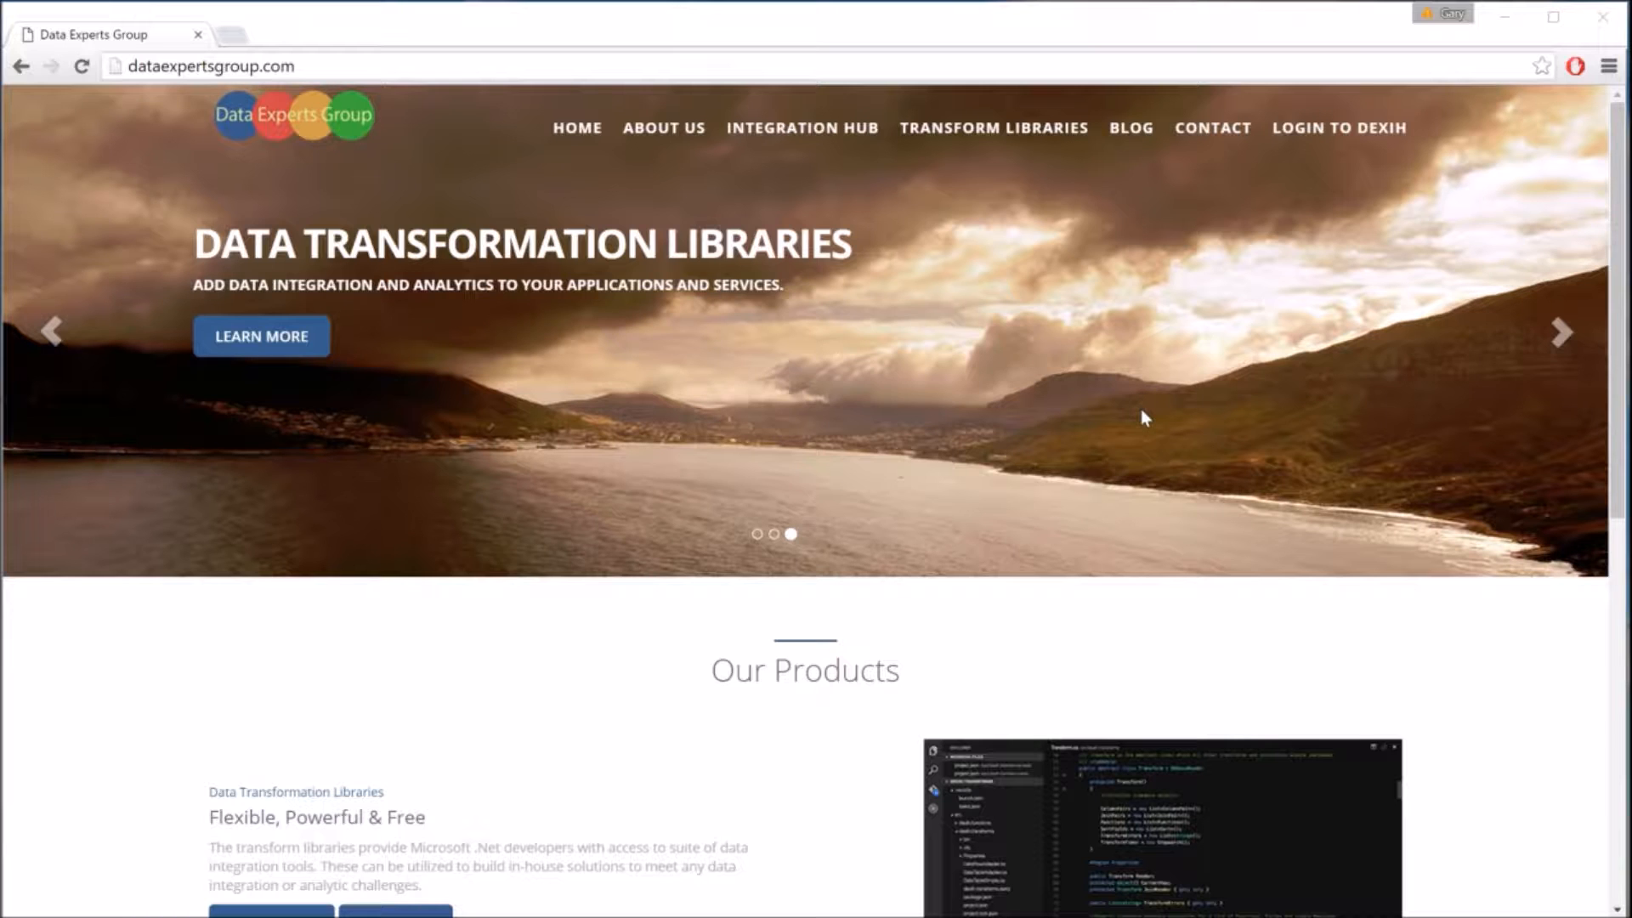
# - Look over the latest posts on the Data Experts Group blog page
pyautogui.click(1130, 128)
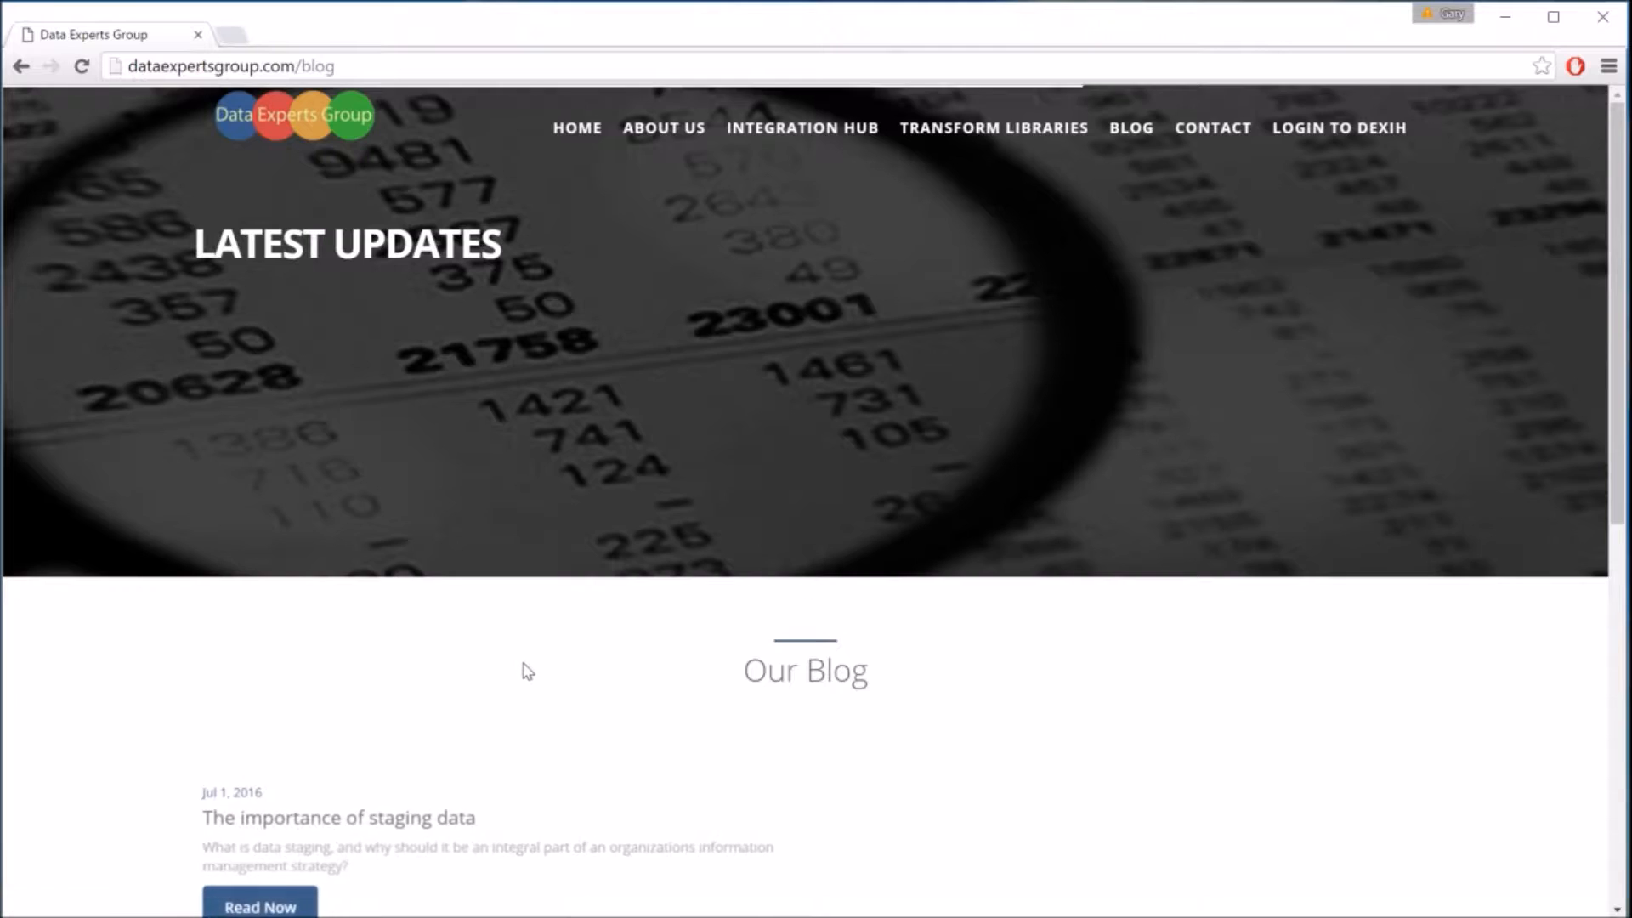
pyautogui.scroll(-3, 523, 672)
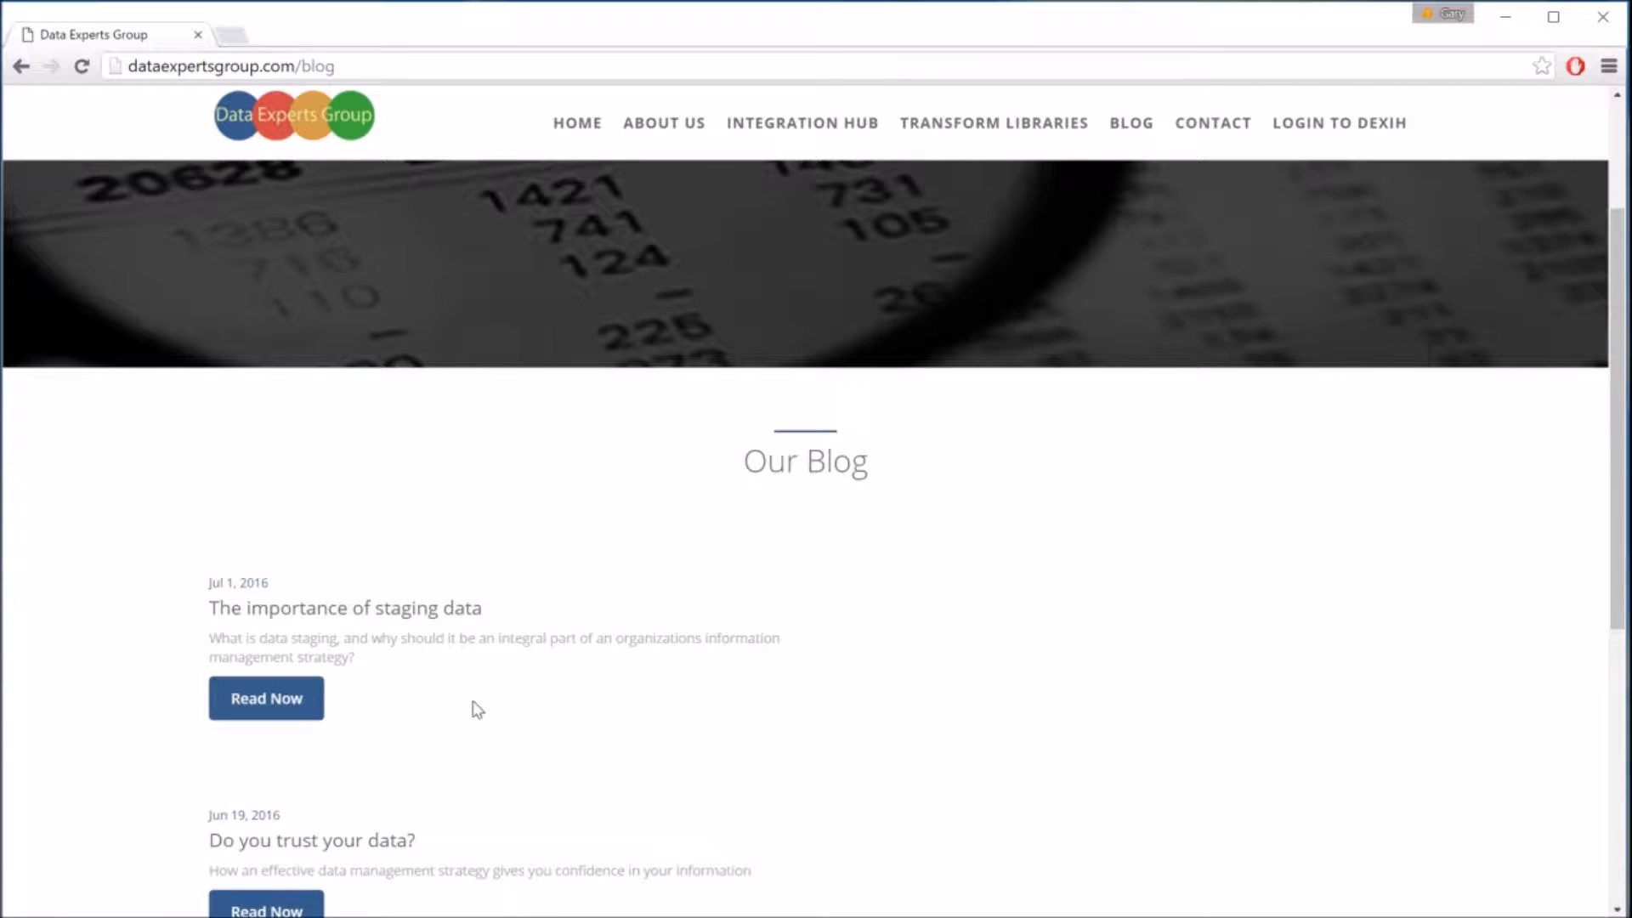
pyautogui.scroll(3, 496, 699)
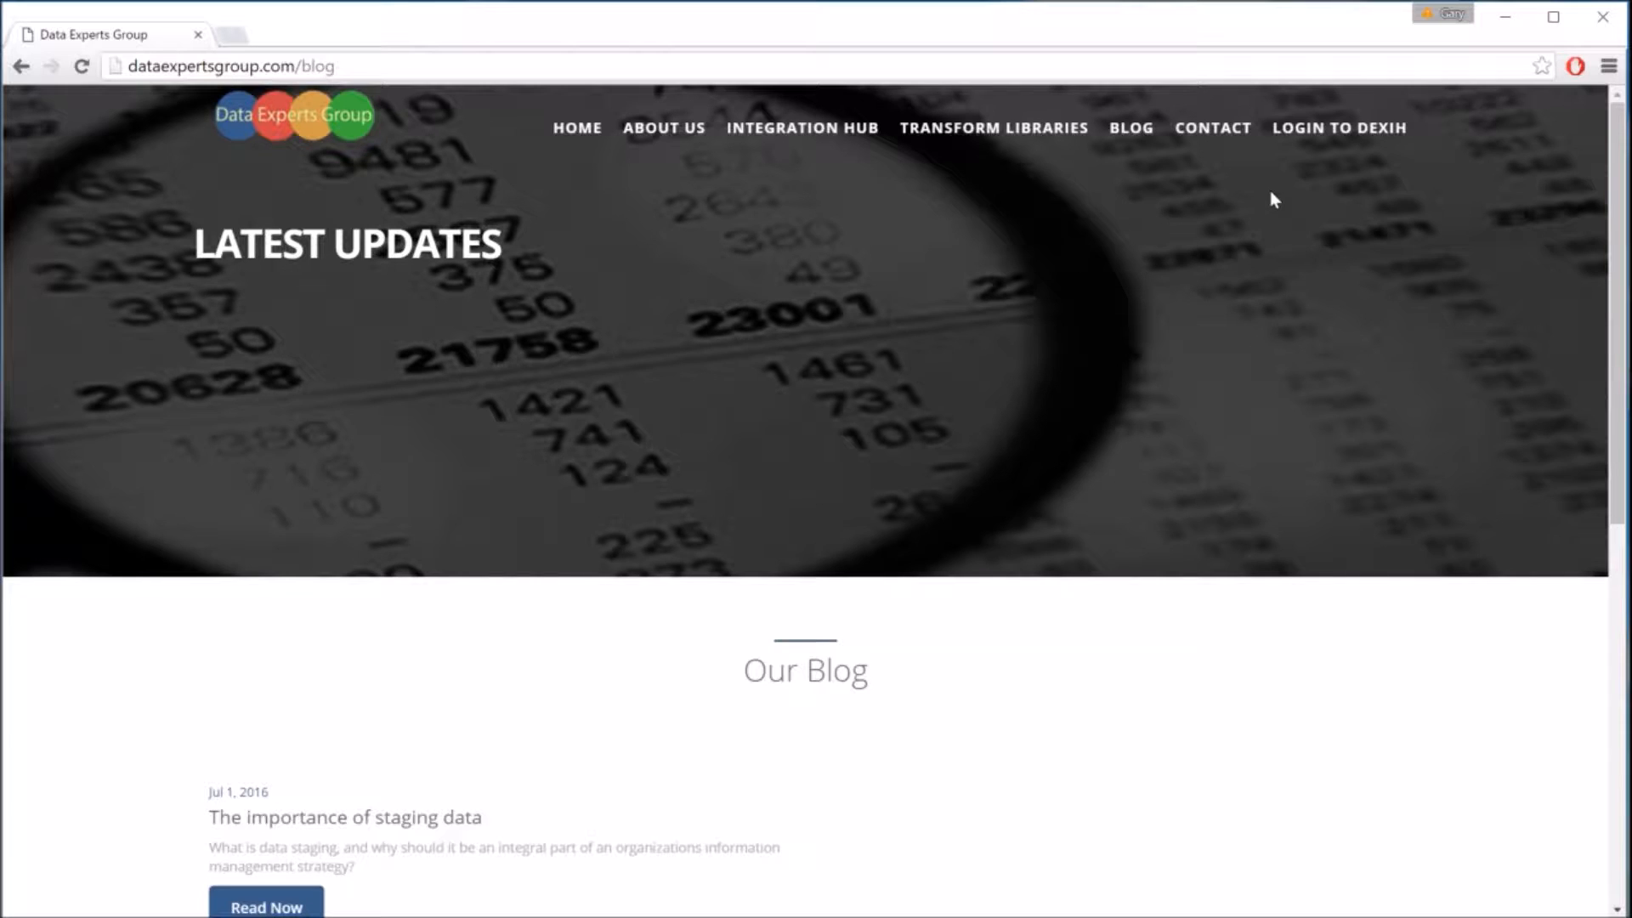
# - Log in to the Integration Hub with the prefilled credentials and open the sandpit 0 hub
pyautogui.click(1314, 132)
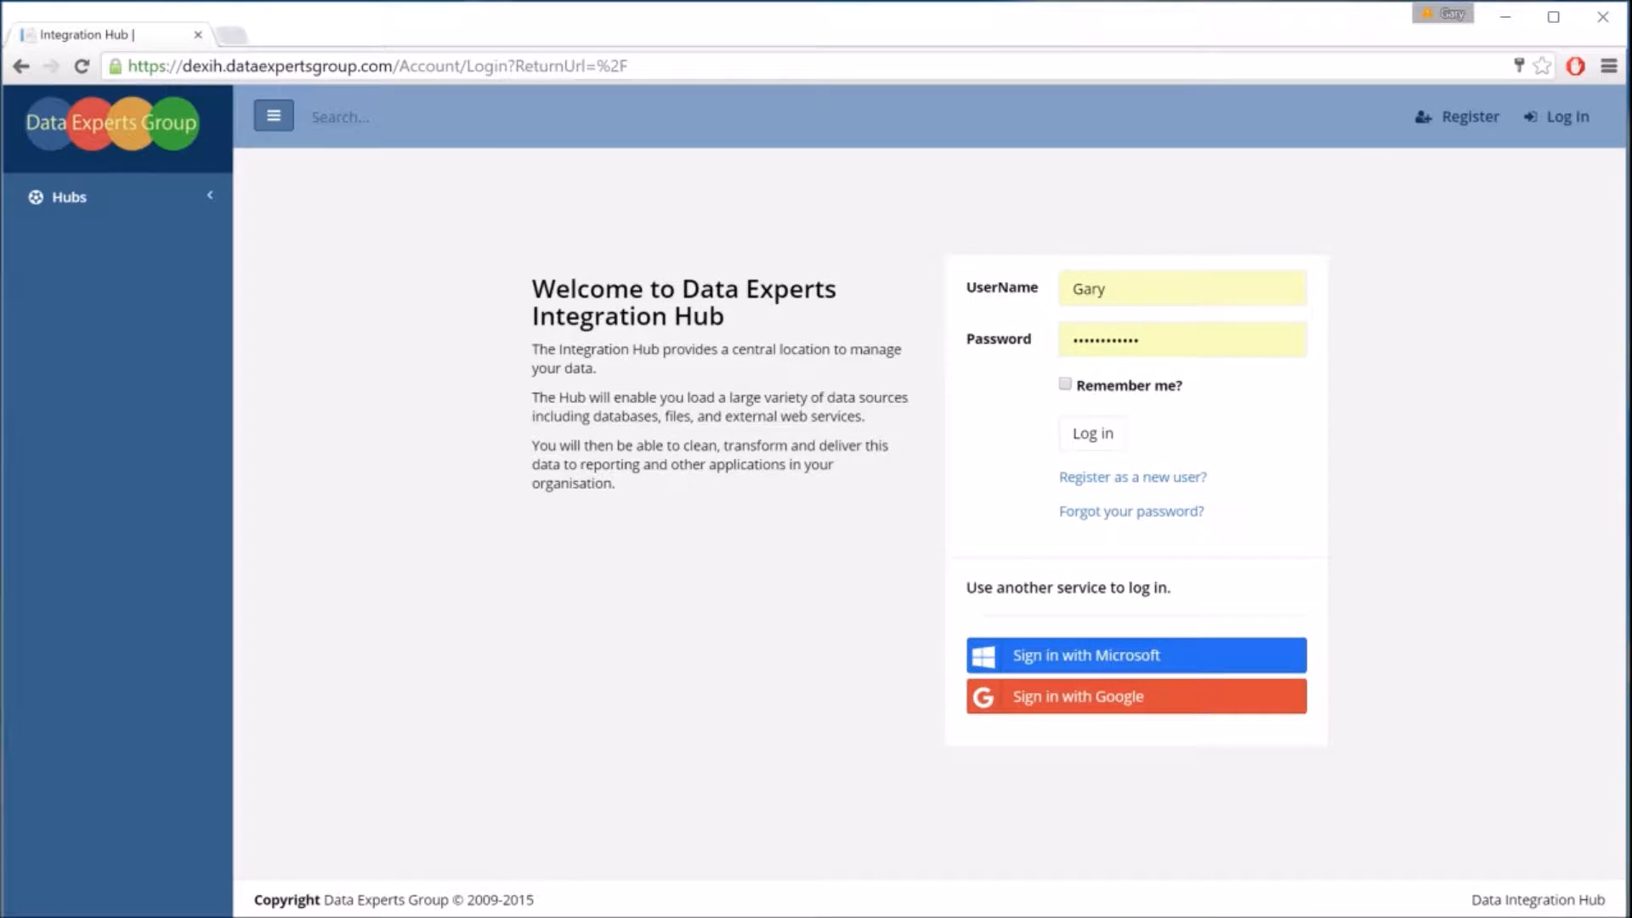
pyautogui.click(1095, 439)
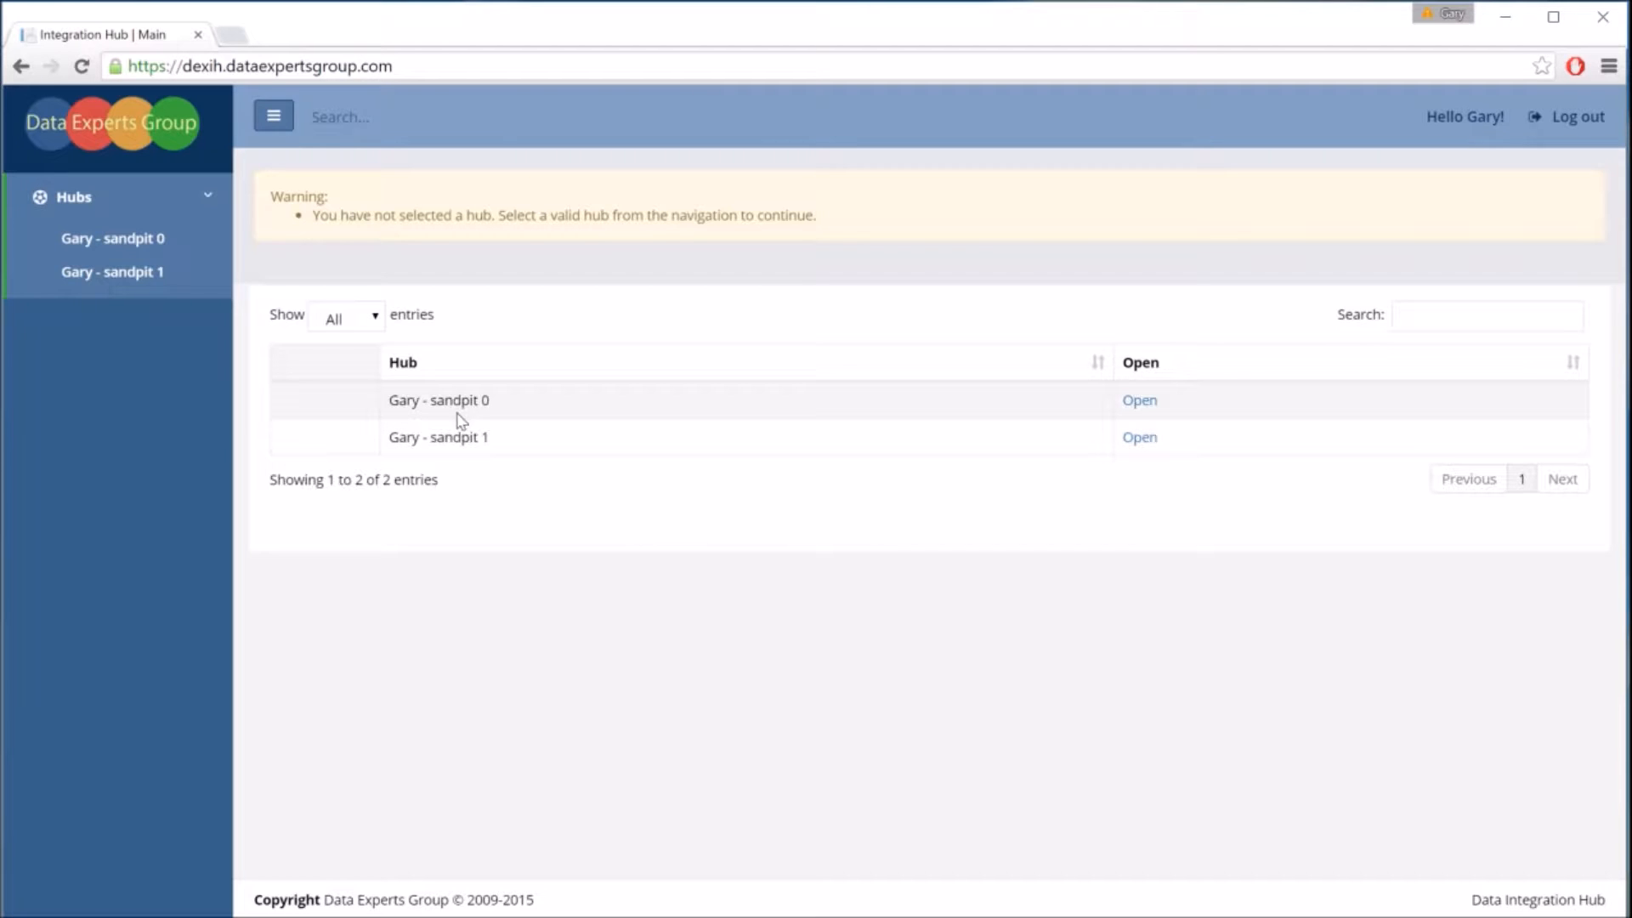
pyautogui.tripleClick(540, 408)
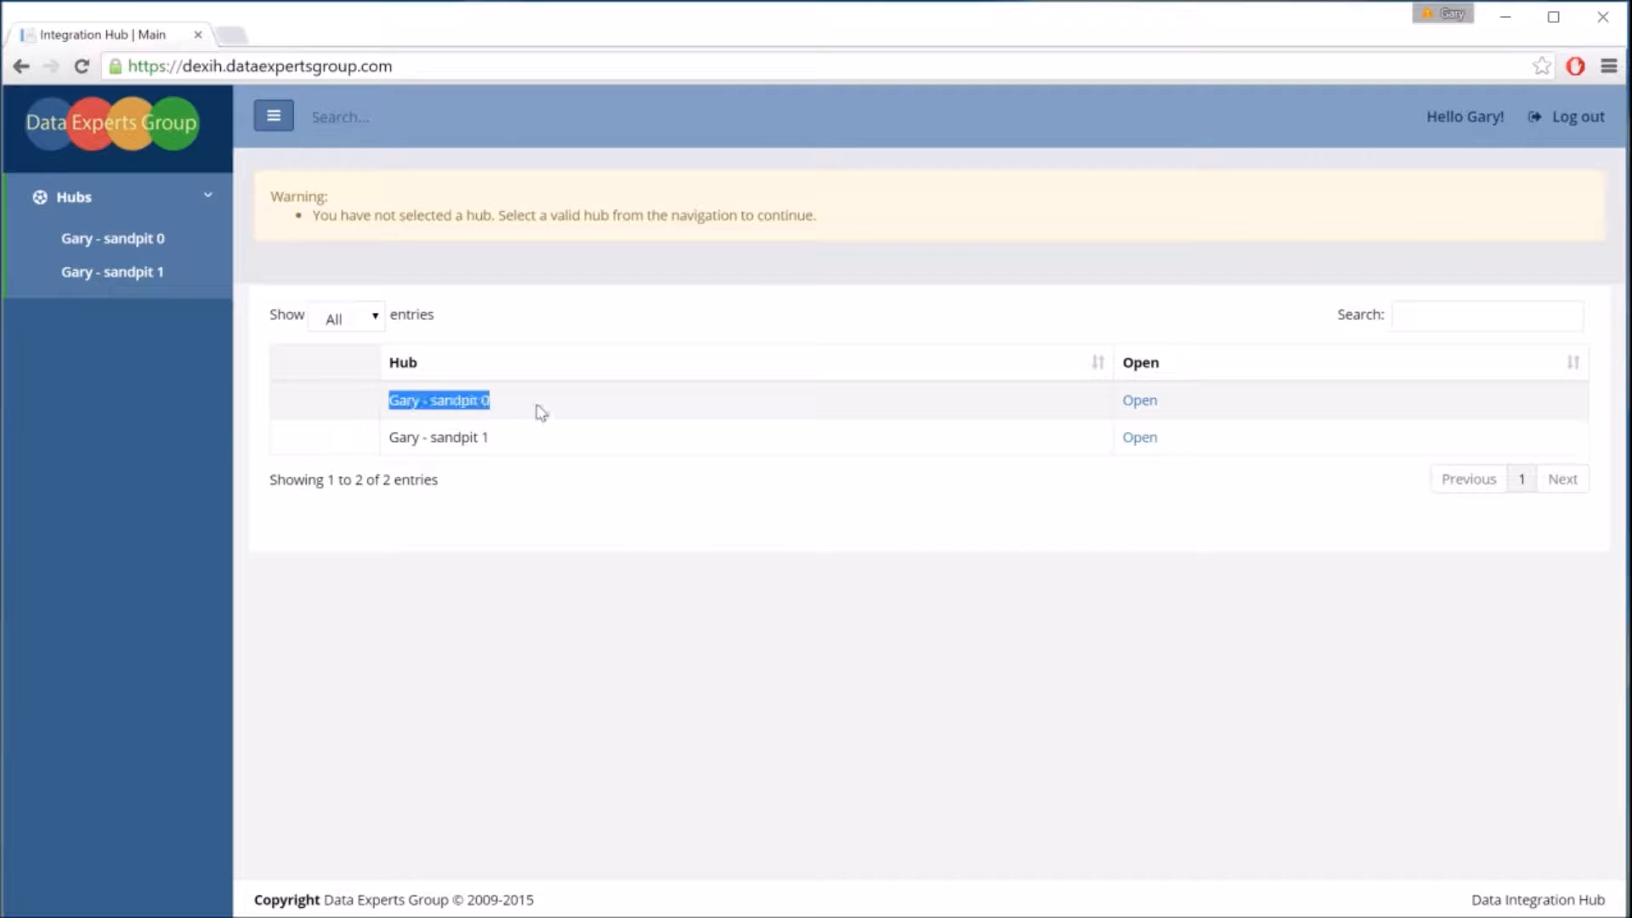
pyautogui.click(1140, 400)
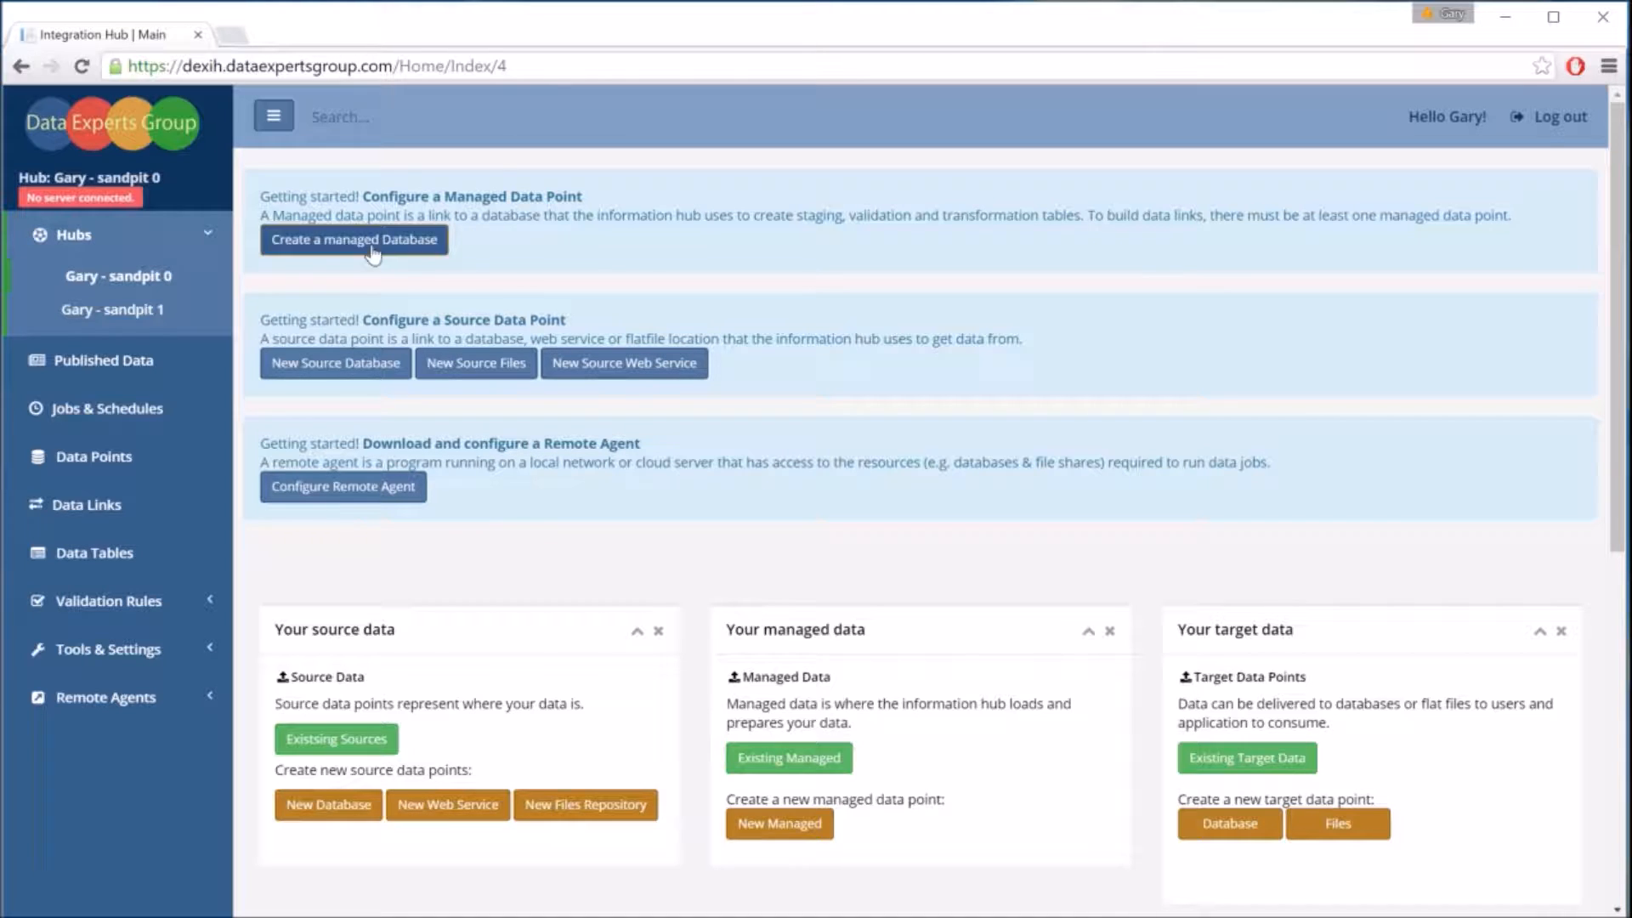
# - Start configuring a remote agent for the hub and name it Demo
pyautogui.moveTo(363, 443); pyautogui.dragTo(643, 443)
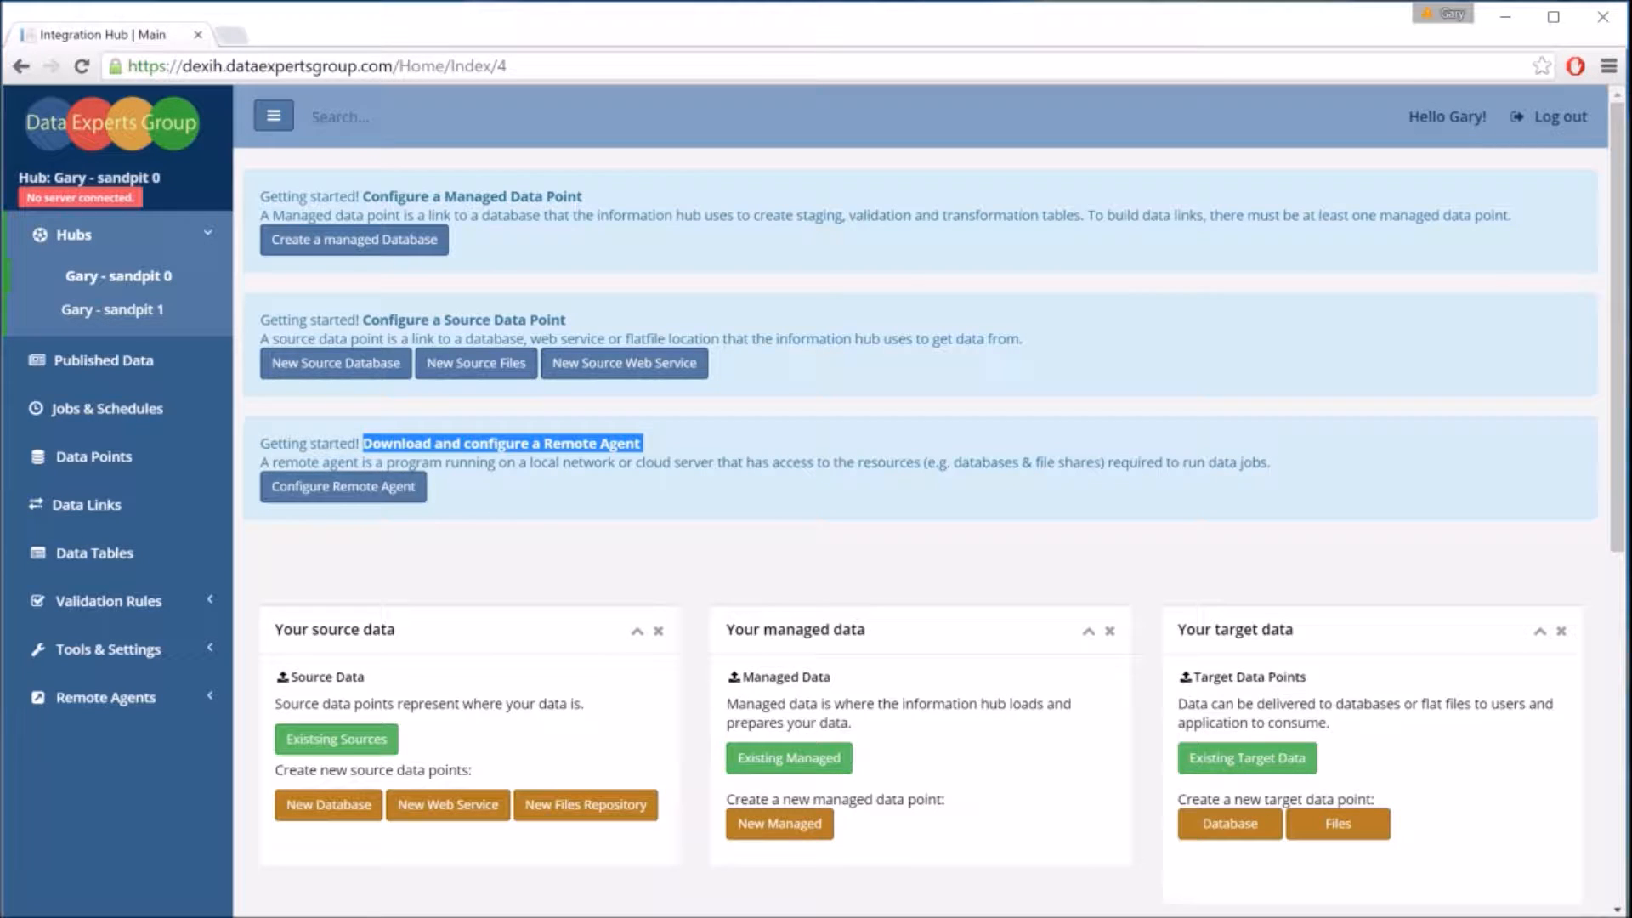
pyautogui.click(330, 490)
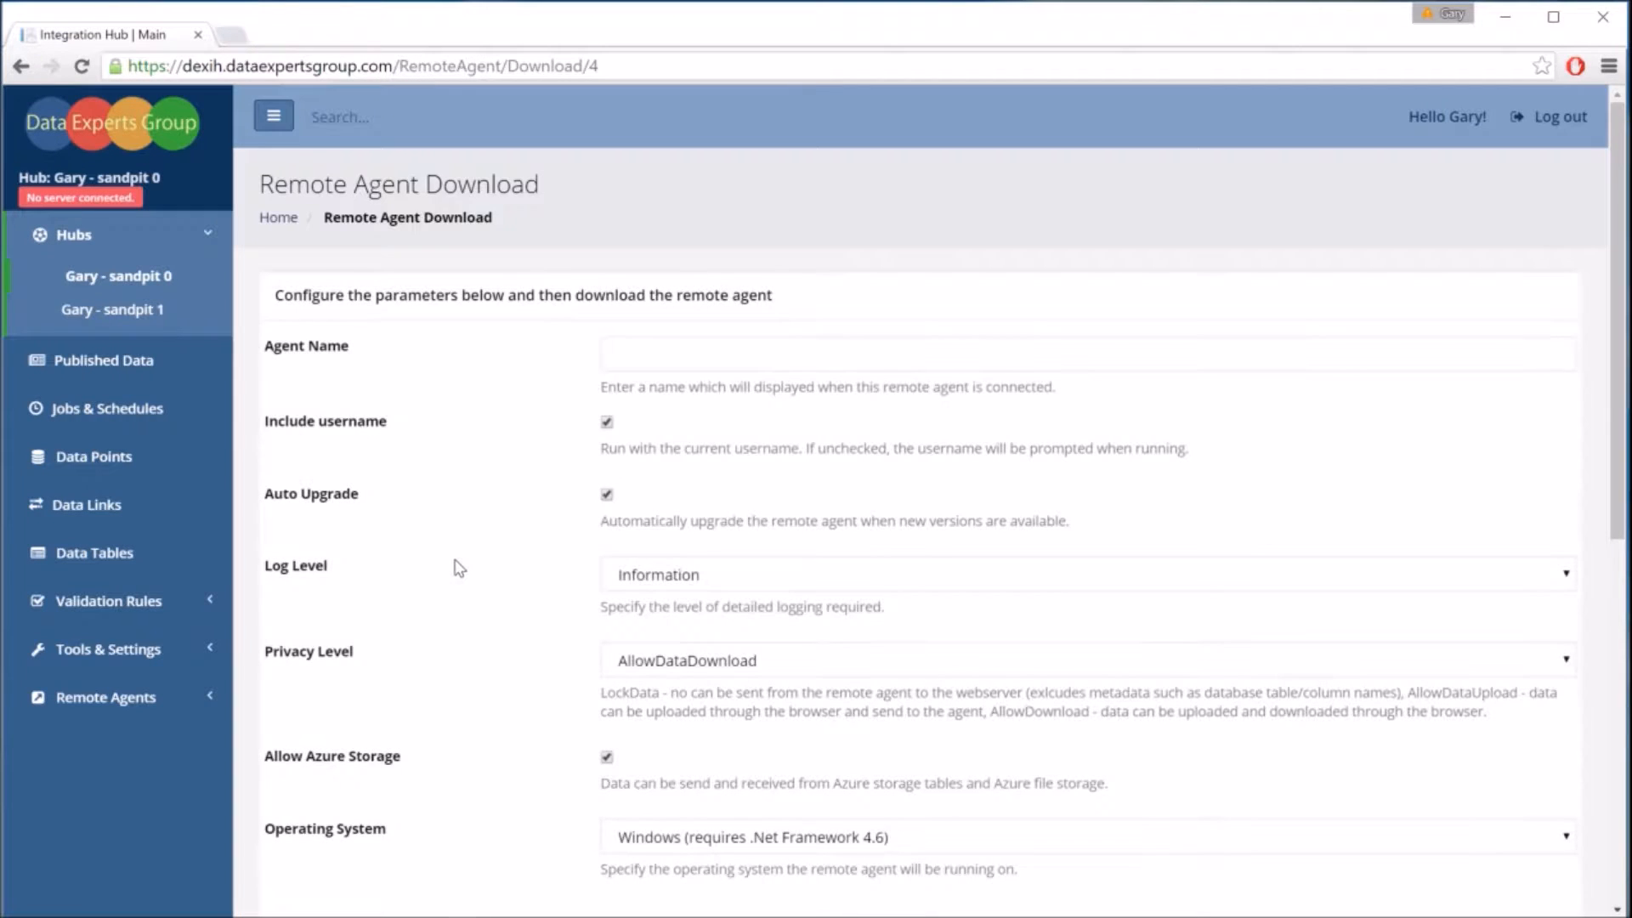
pyautogui.click(629, 355)
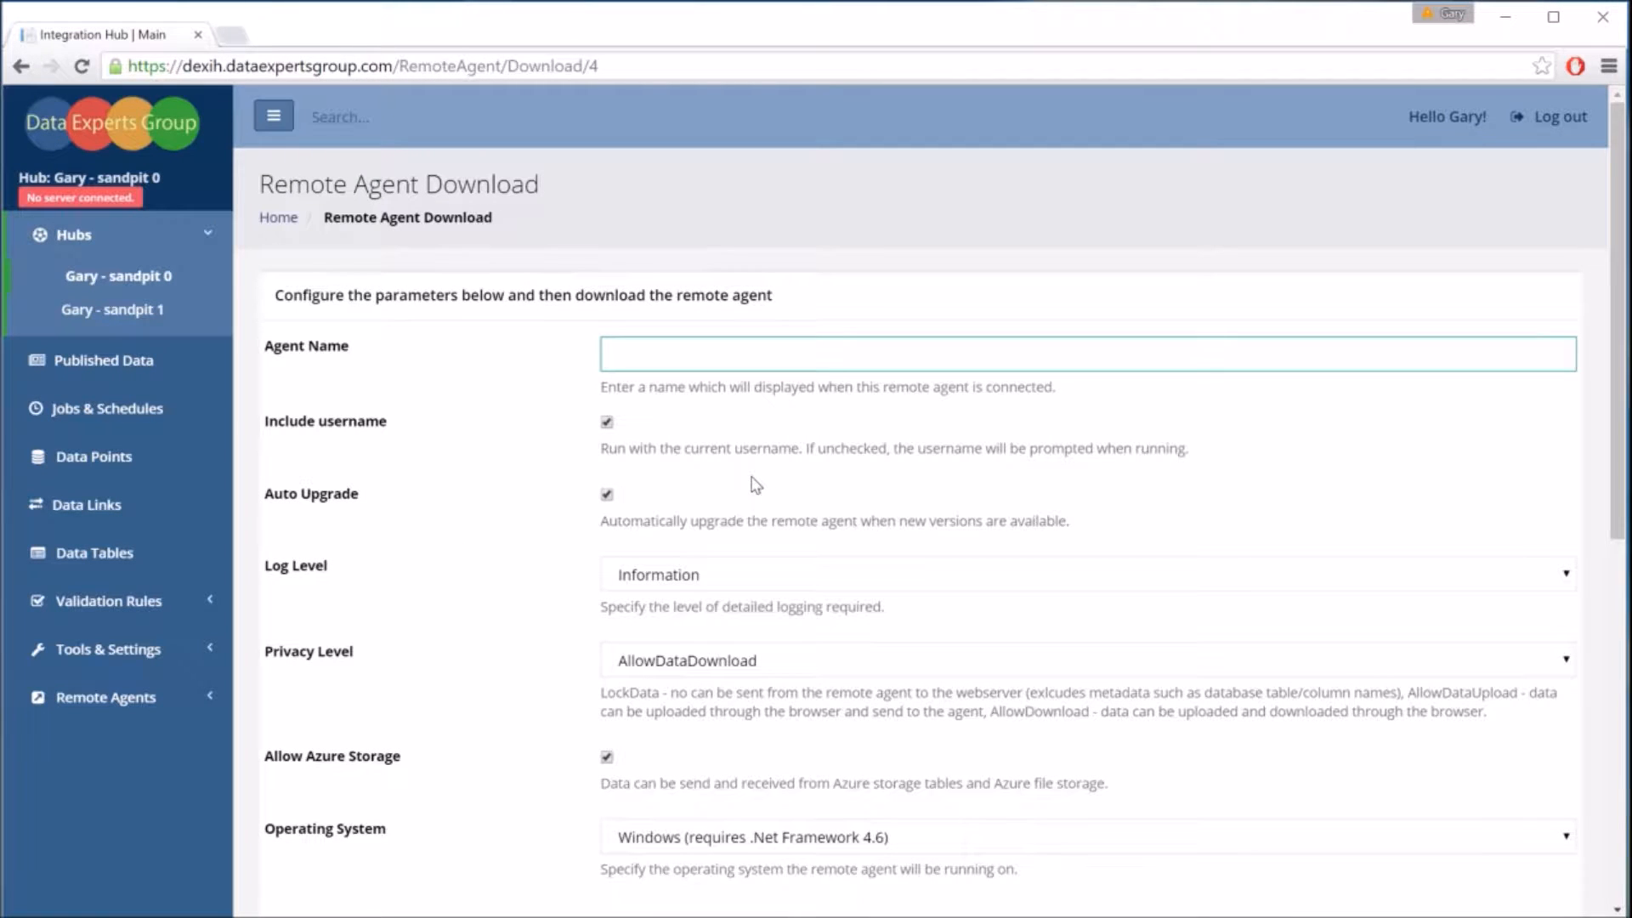
pyautogui.write('Demo')
# - Try the LockData privacy level, switch back to AllowDataDownload, and view the available operating systems
pyautogui.scroll(-3, 527, 680)
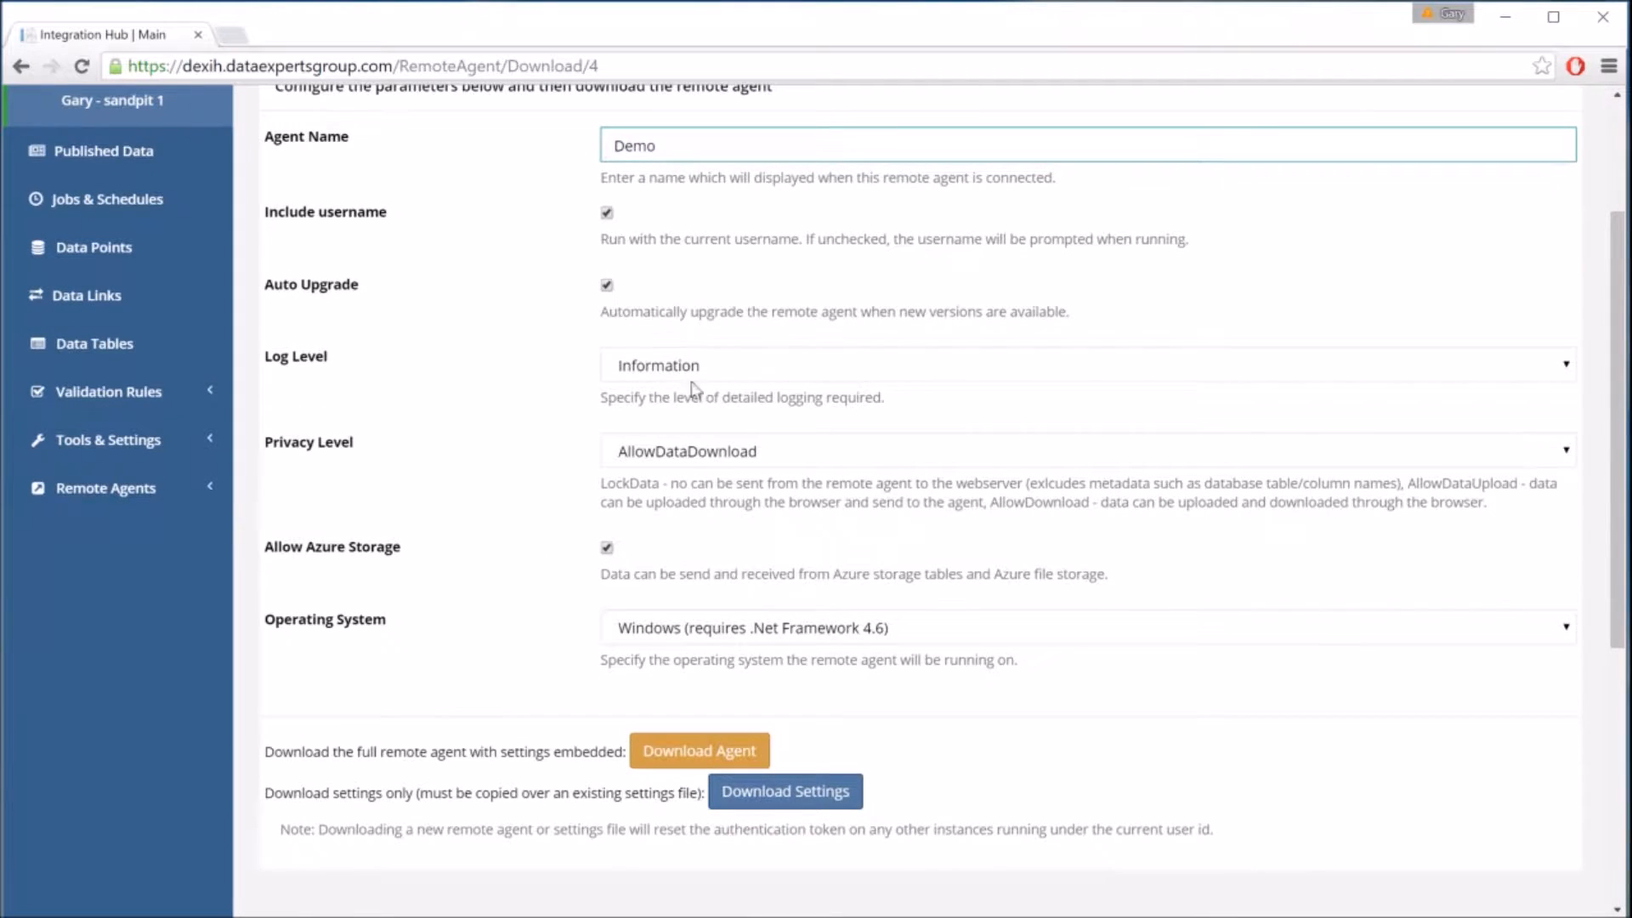
pyautogui.click(712, 459)
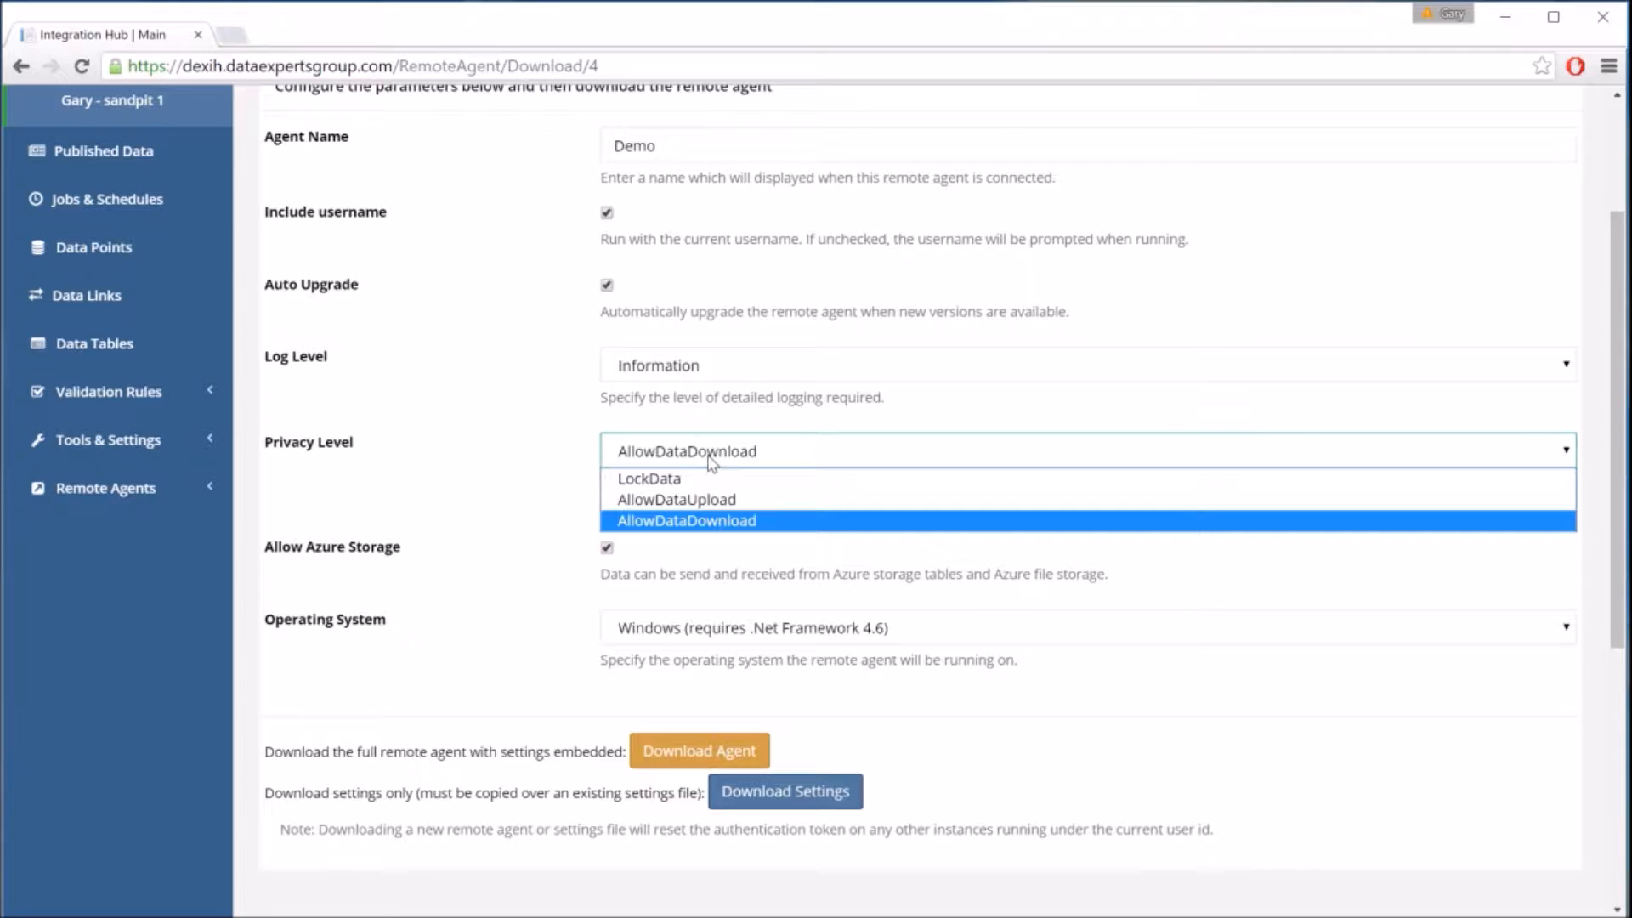
pyautogui.click(663, 481)
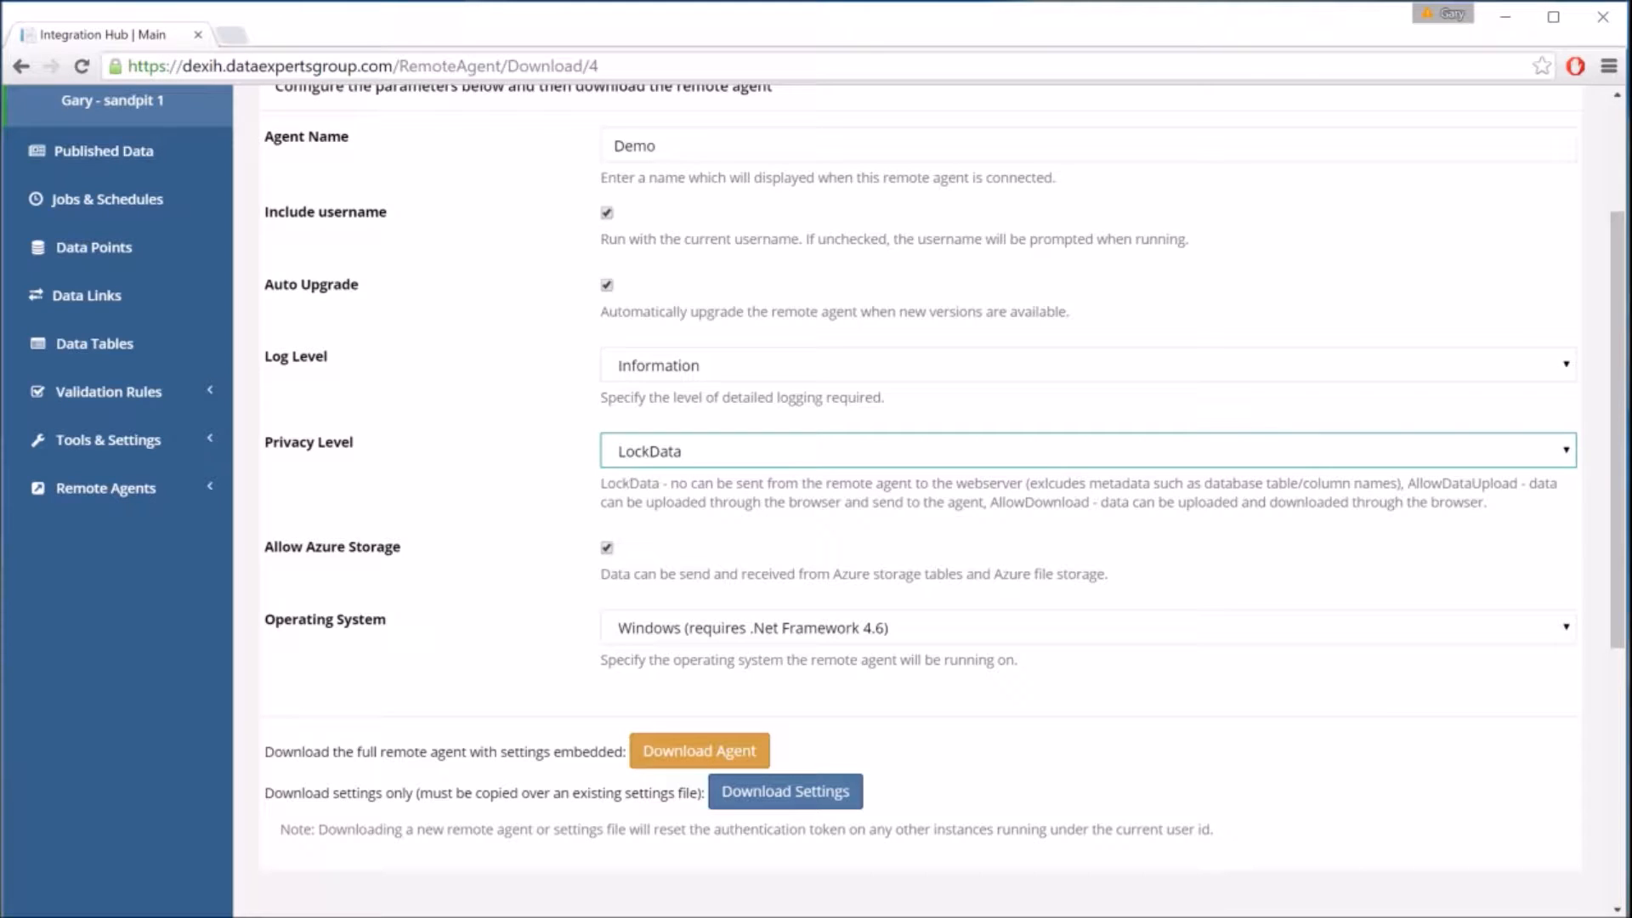
pyautogui.click(653, 455)
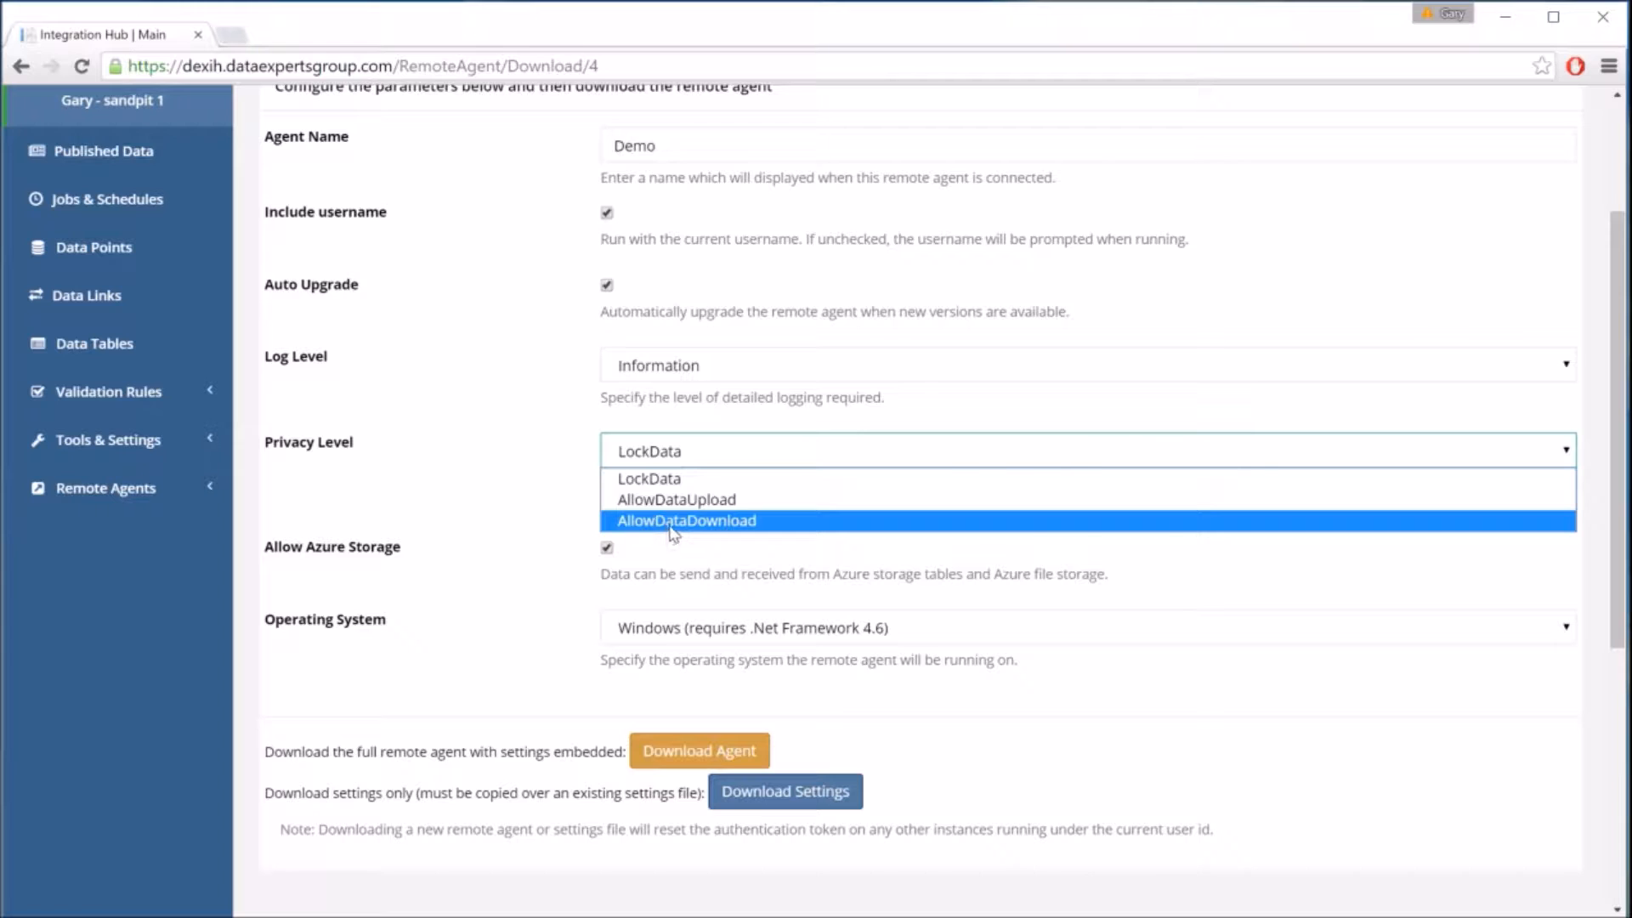
pyautogui.click(672, 529)
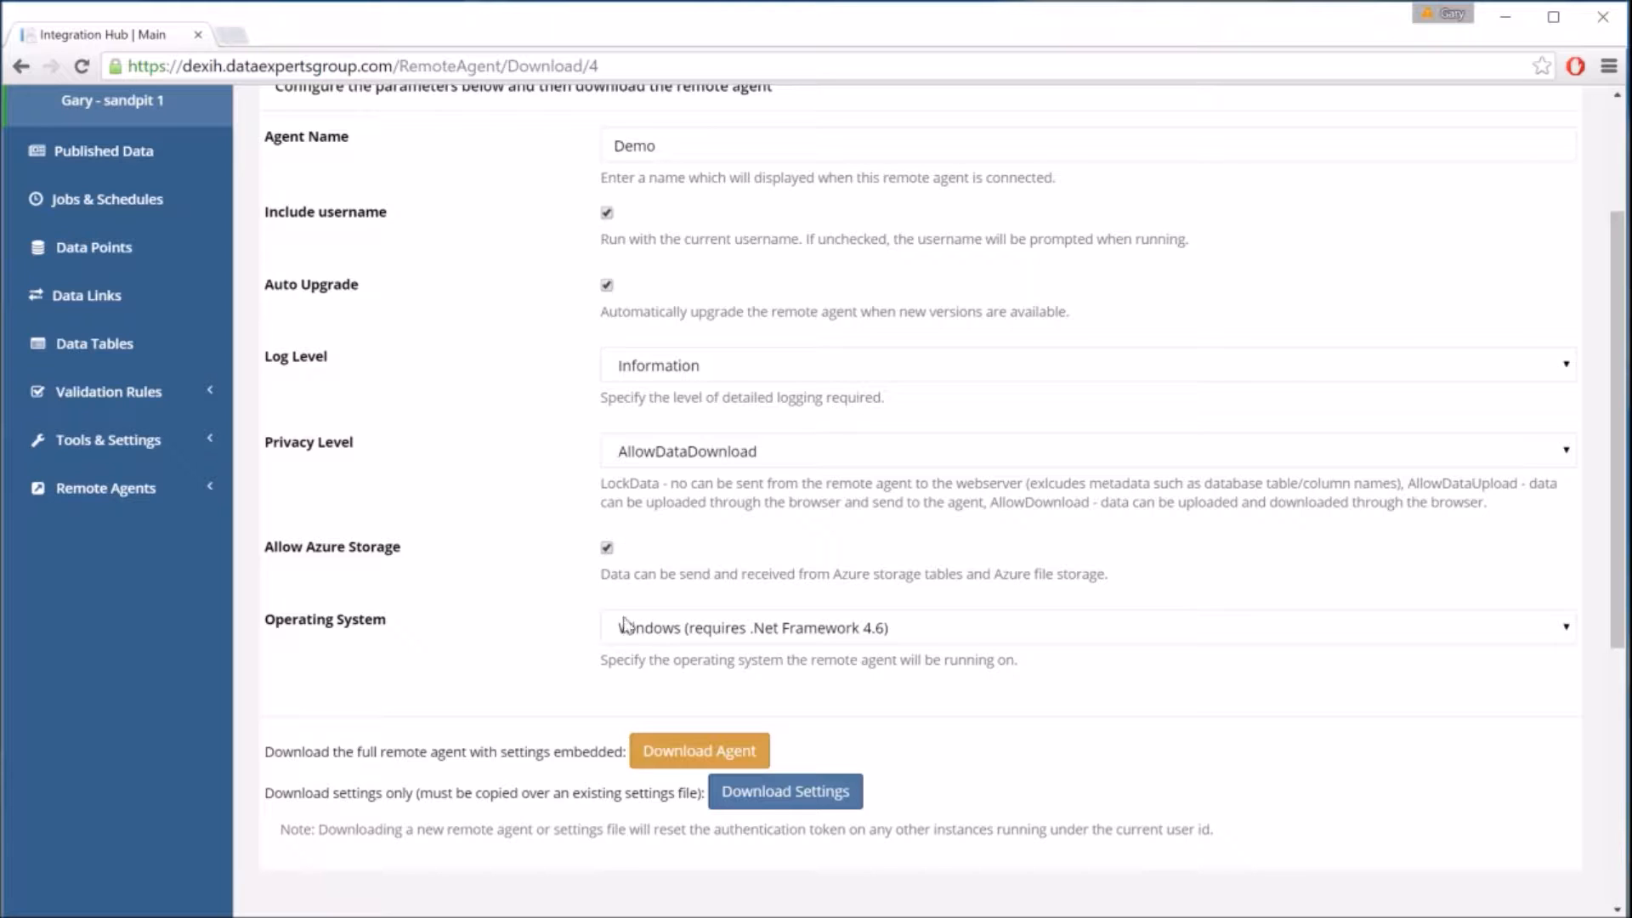
pyautogui.click(737, 636)
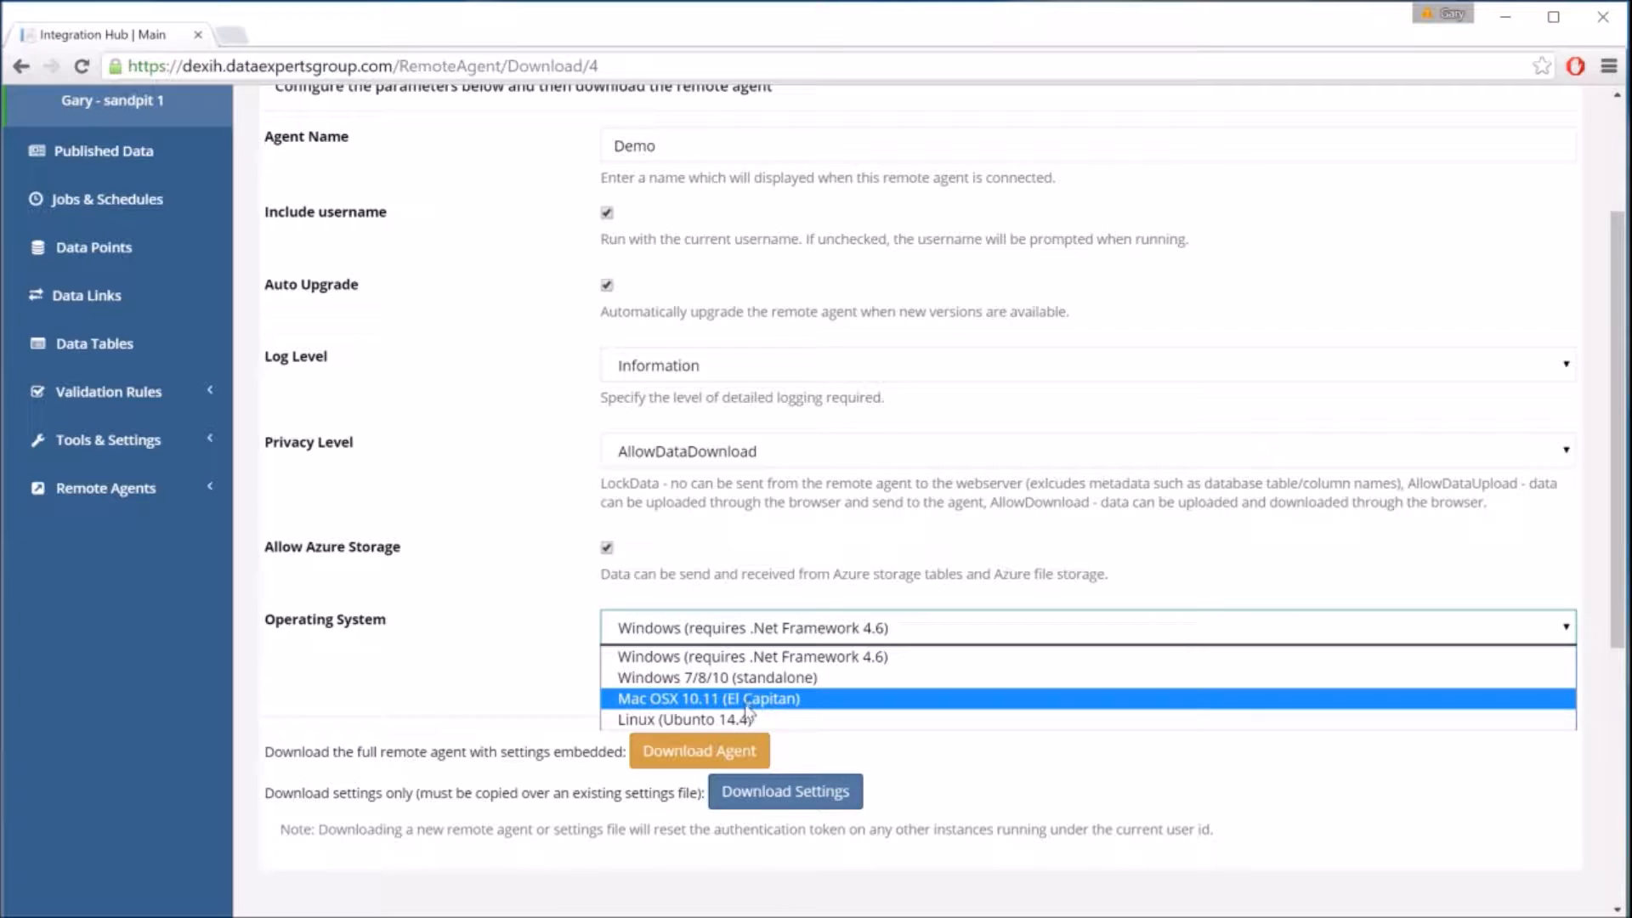
pyautogui.click(534, 709)
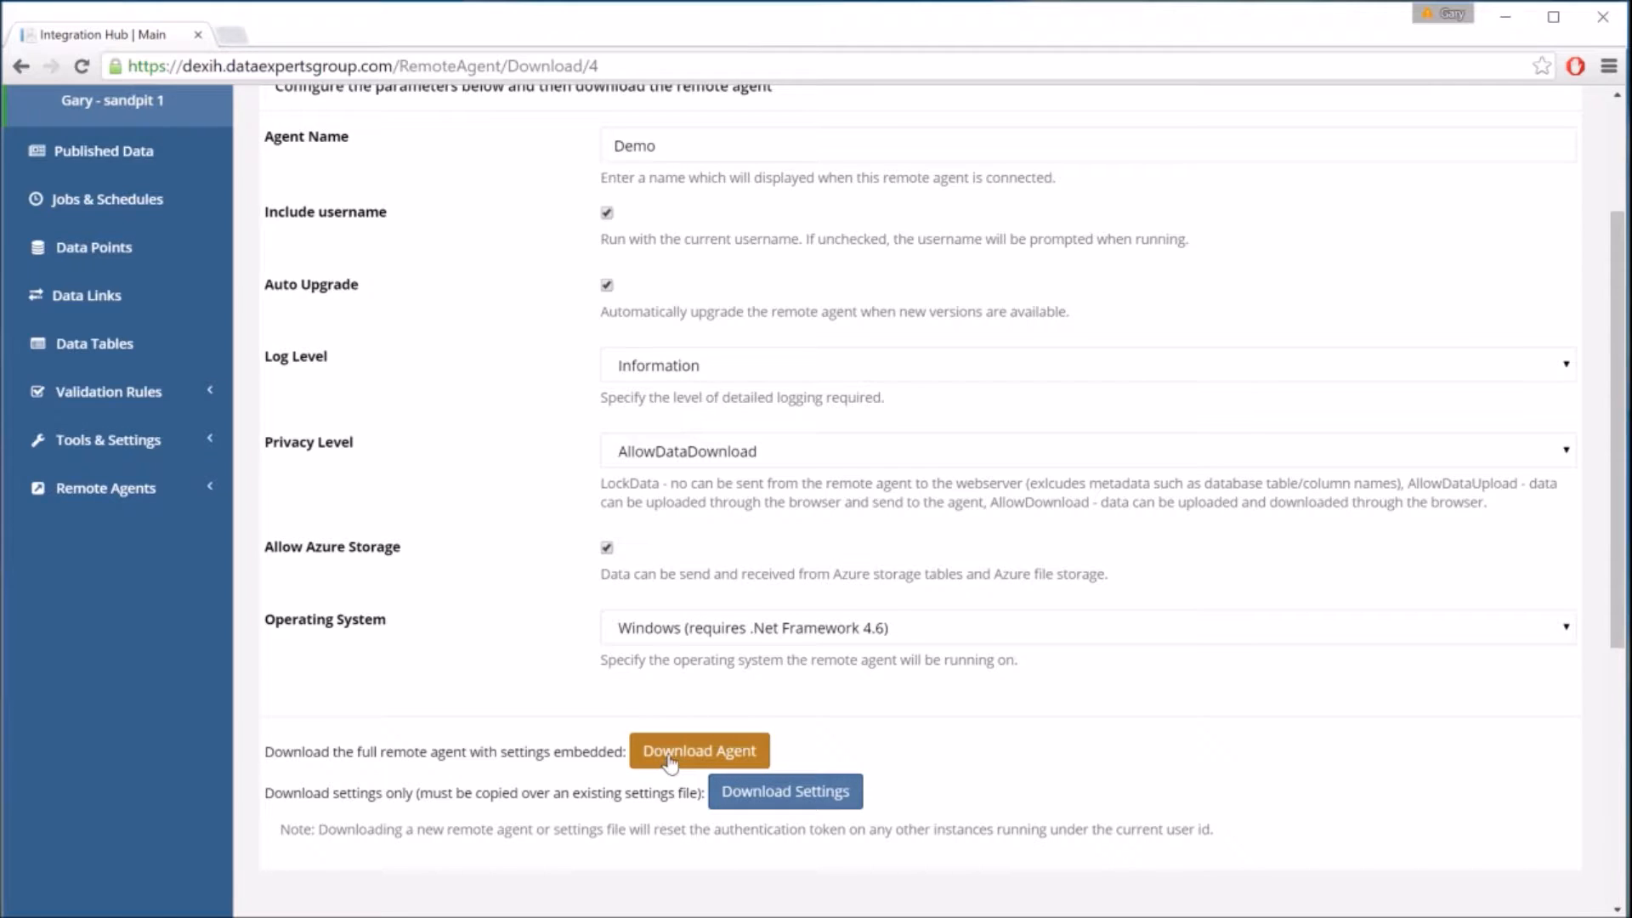
# - Download the full remote agent and extract the archive to the dexih.remote (4) folder, displaying its files in Explorer
pyautogui.scroll(-3, 671, 755)
pyautogui.scroll(-1, 672, 755)
pyautogui.click(685, 439)
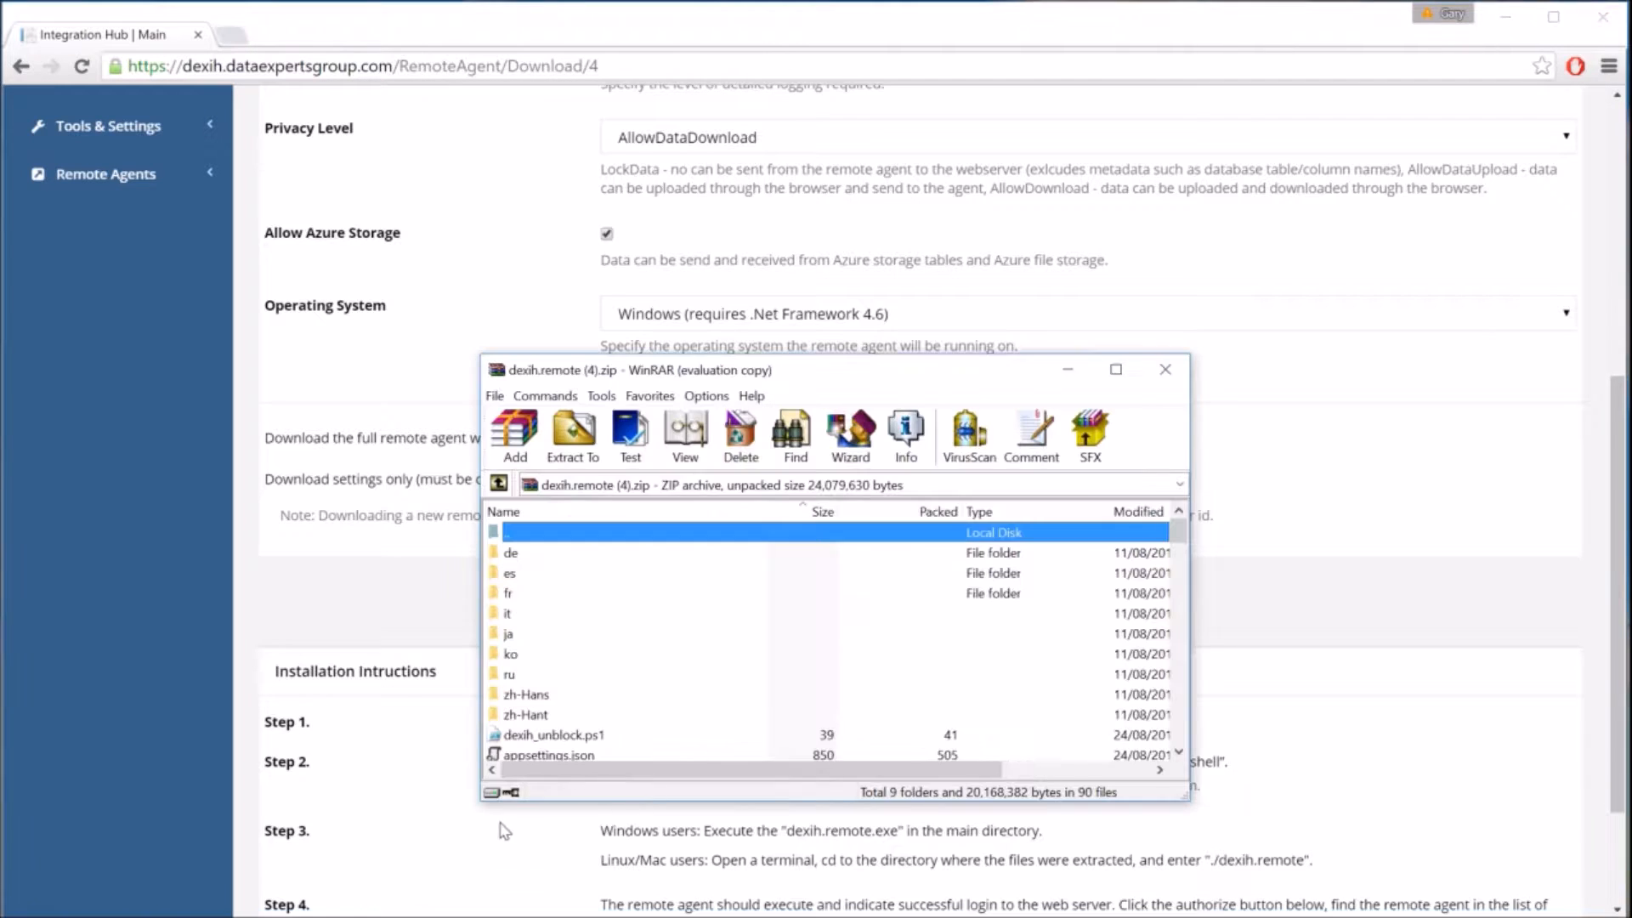
pyautogui.click(573, 433)
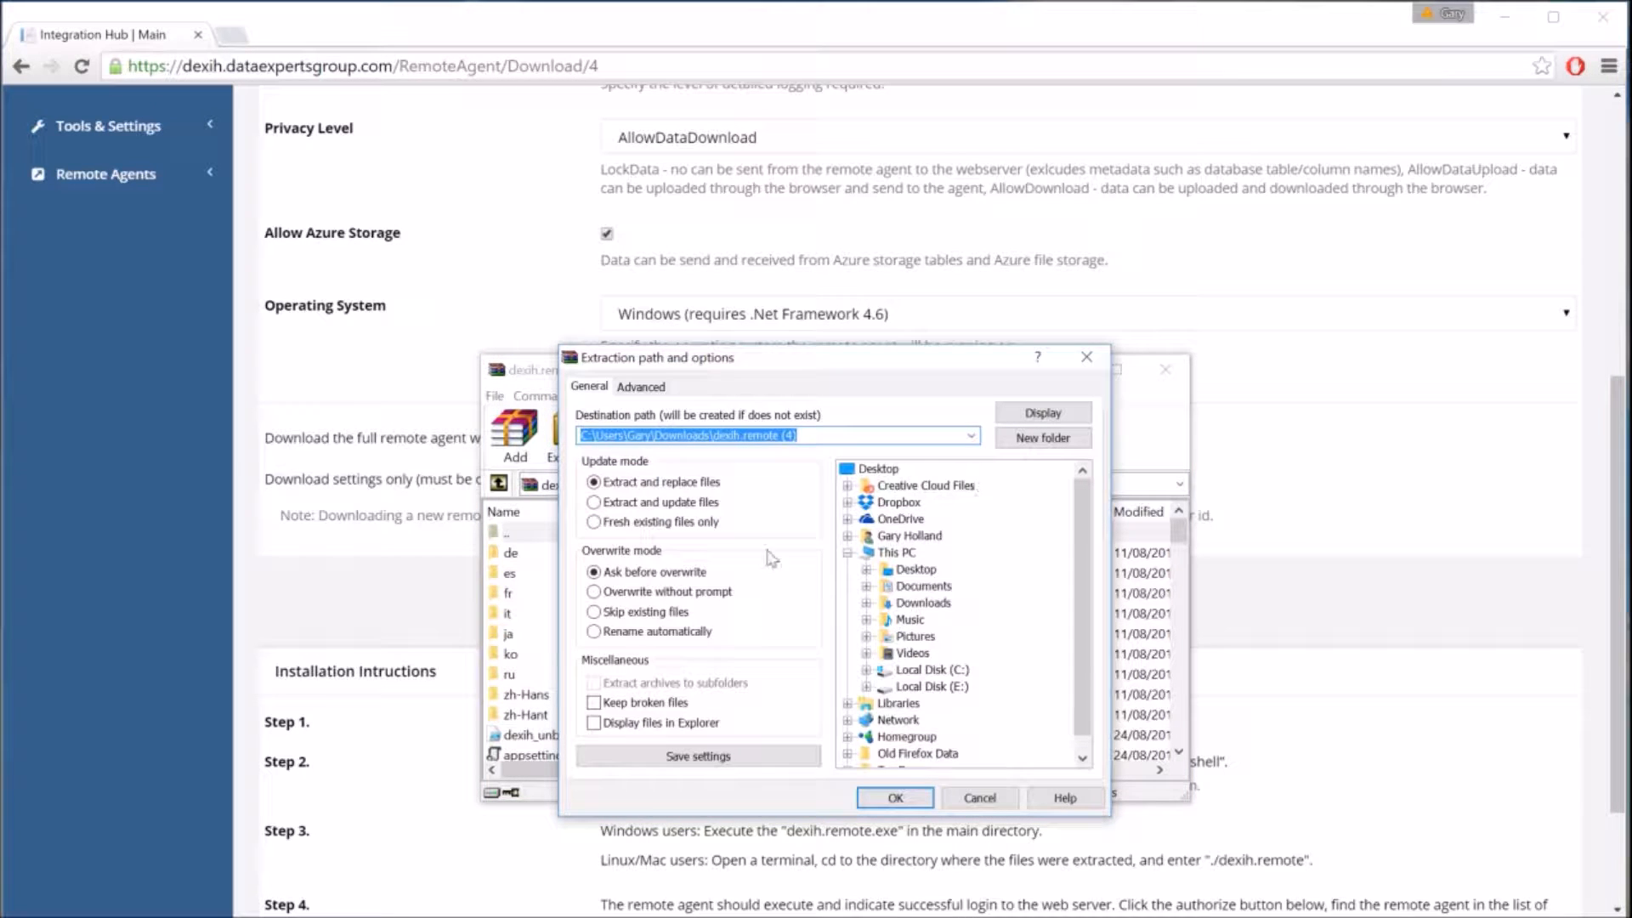
pyautogui.click(592, 723)
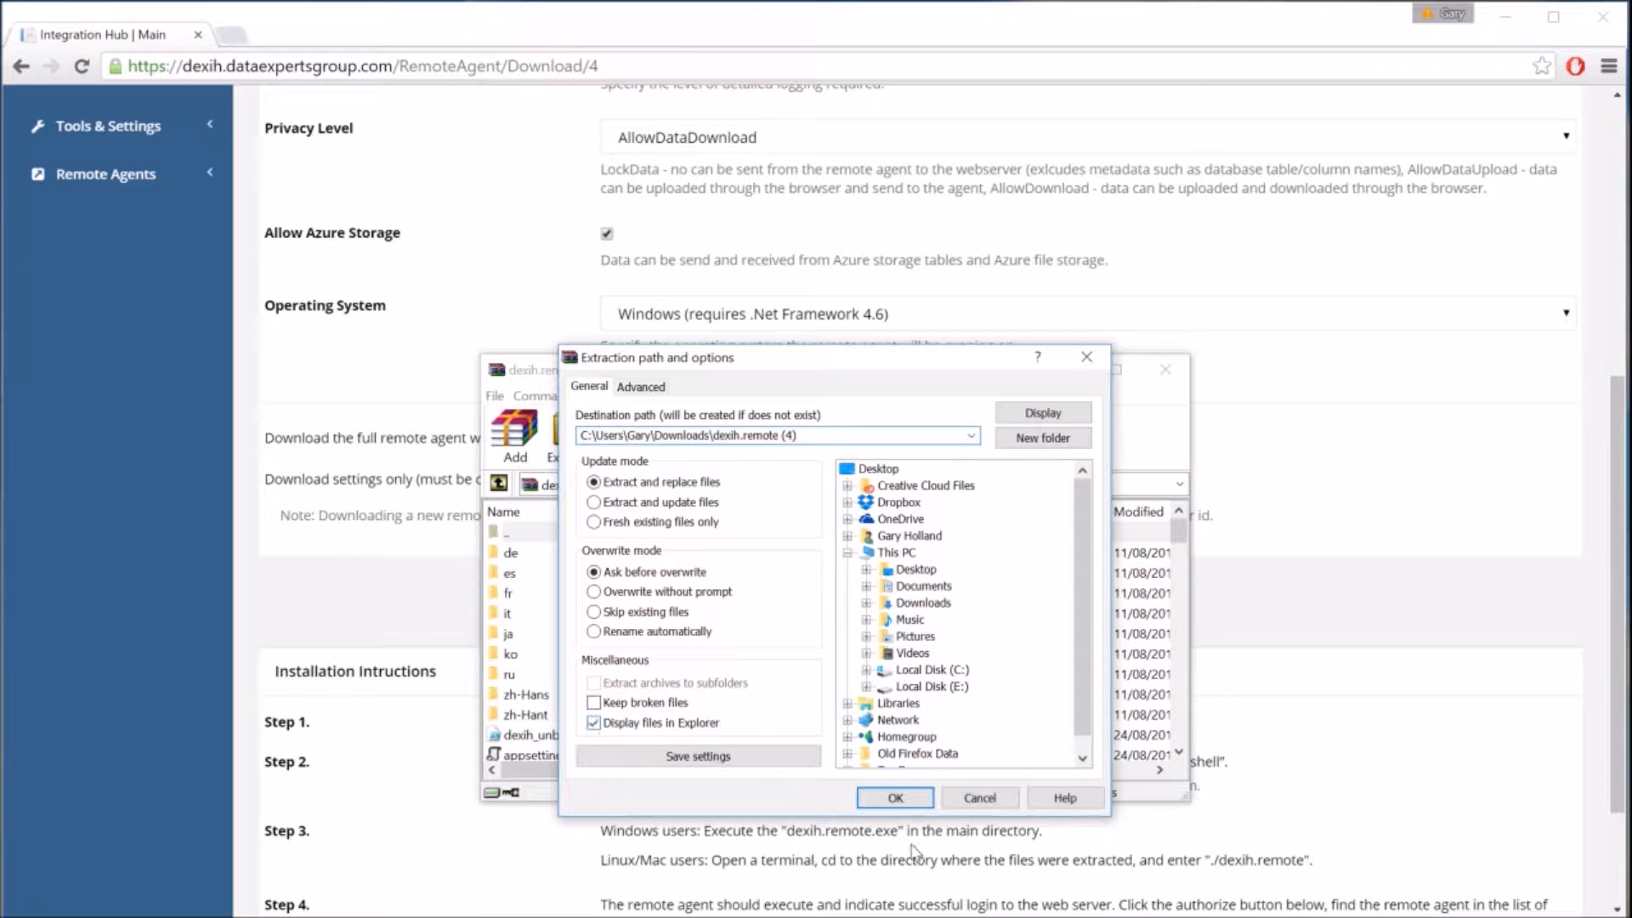
pyautogui.click(893, 798)
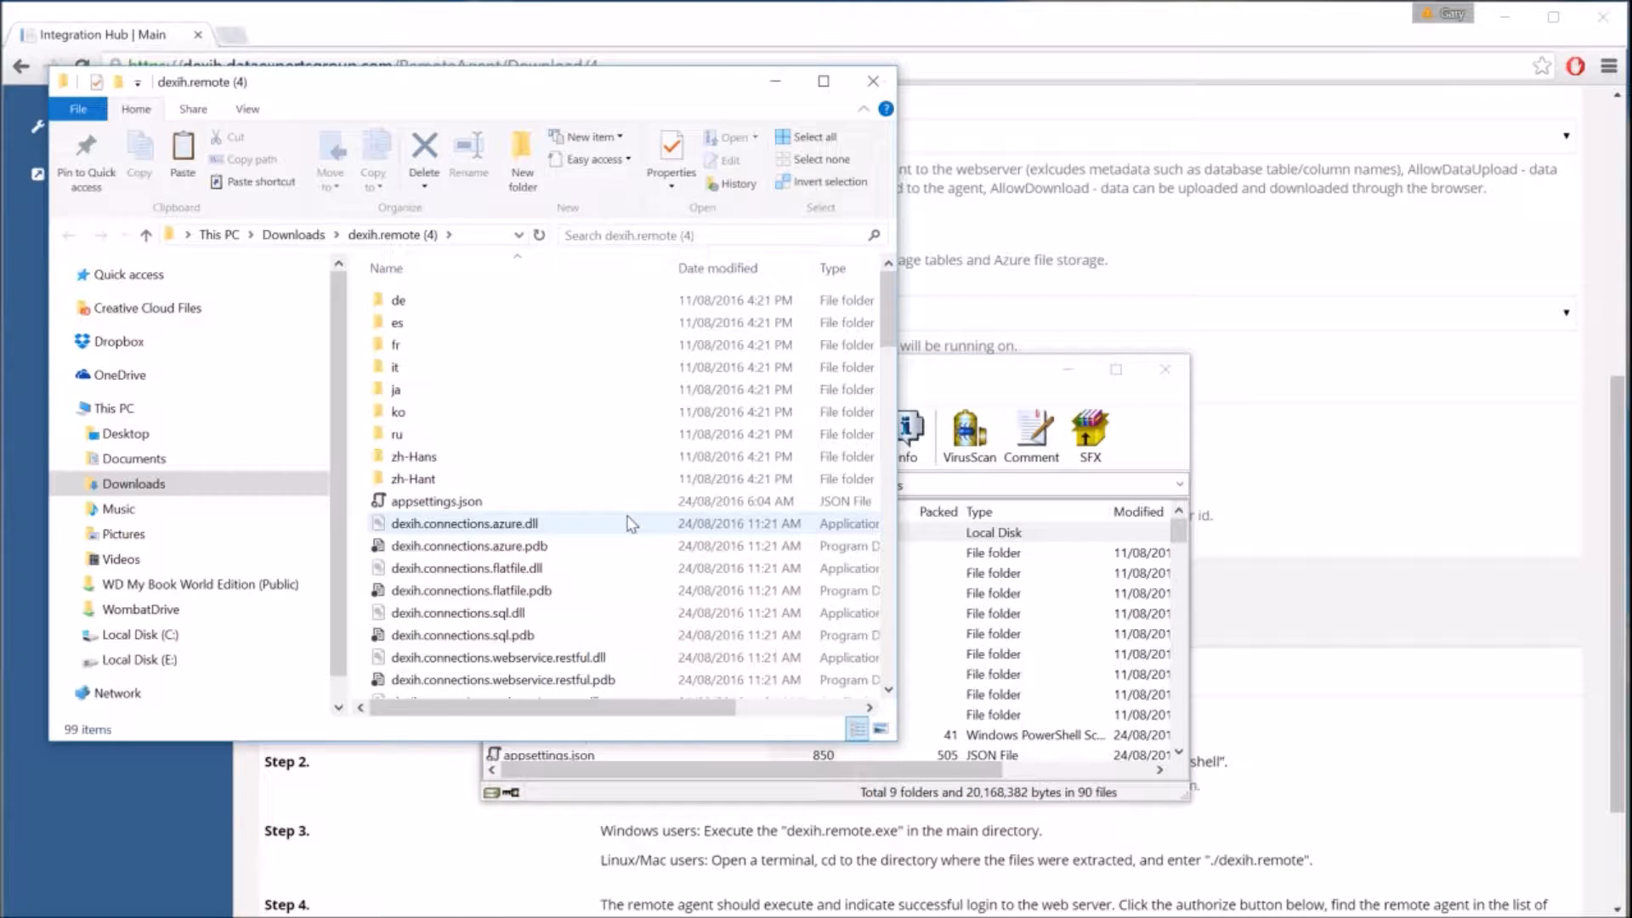
# - Run dexih_unblock.ps1 with PowerShell and launch dexih.remote.exe from the extracted folder
pyautogui.scroll(-8, 630, 521)
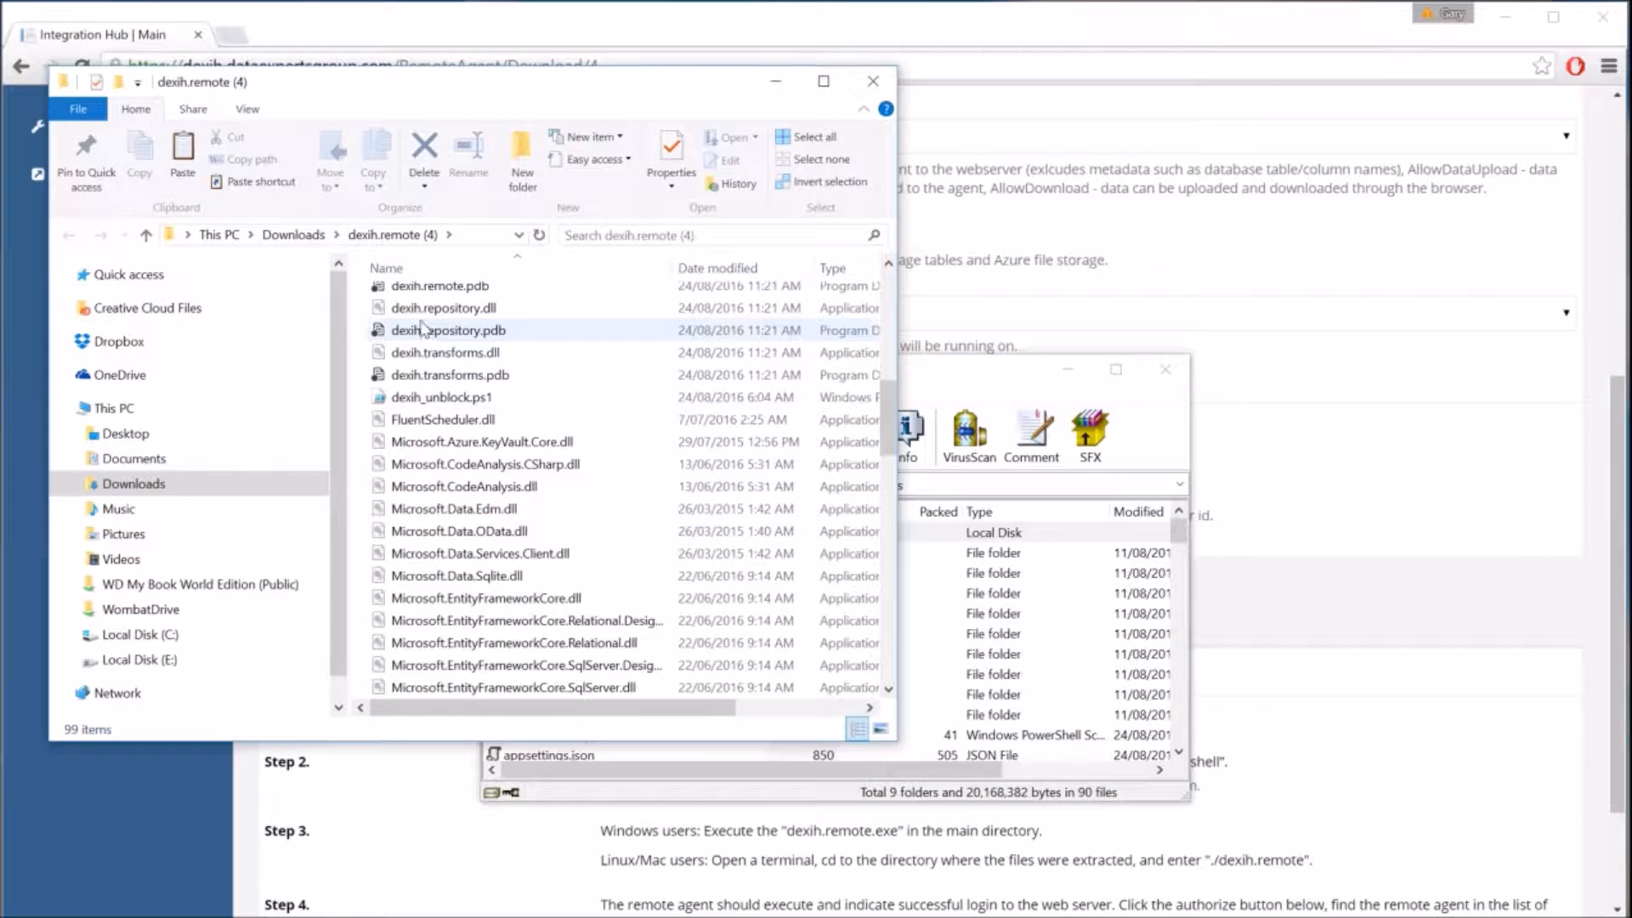
pyautogui.rightClick(425, 397)
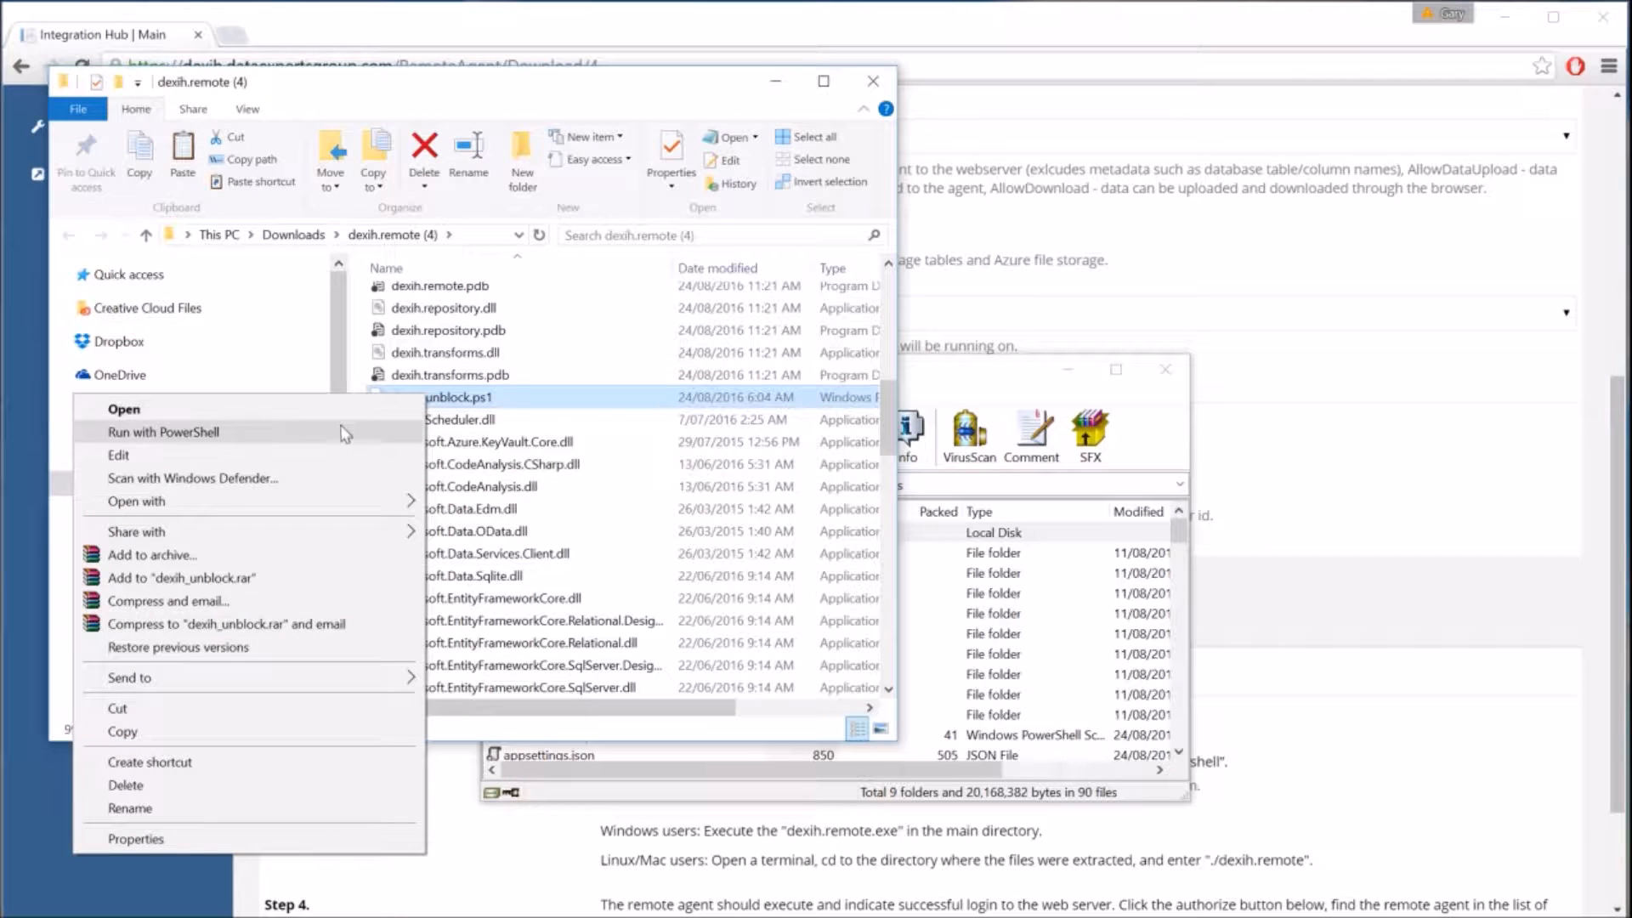
pyautogui.click(277, 435)
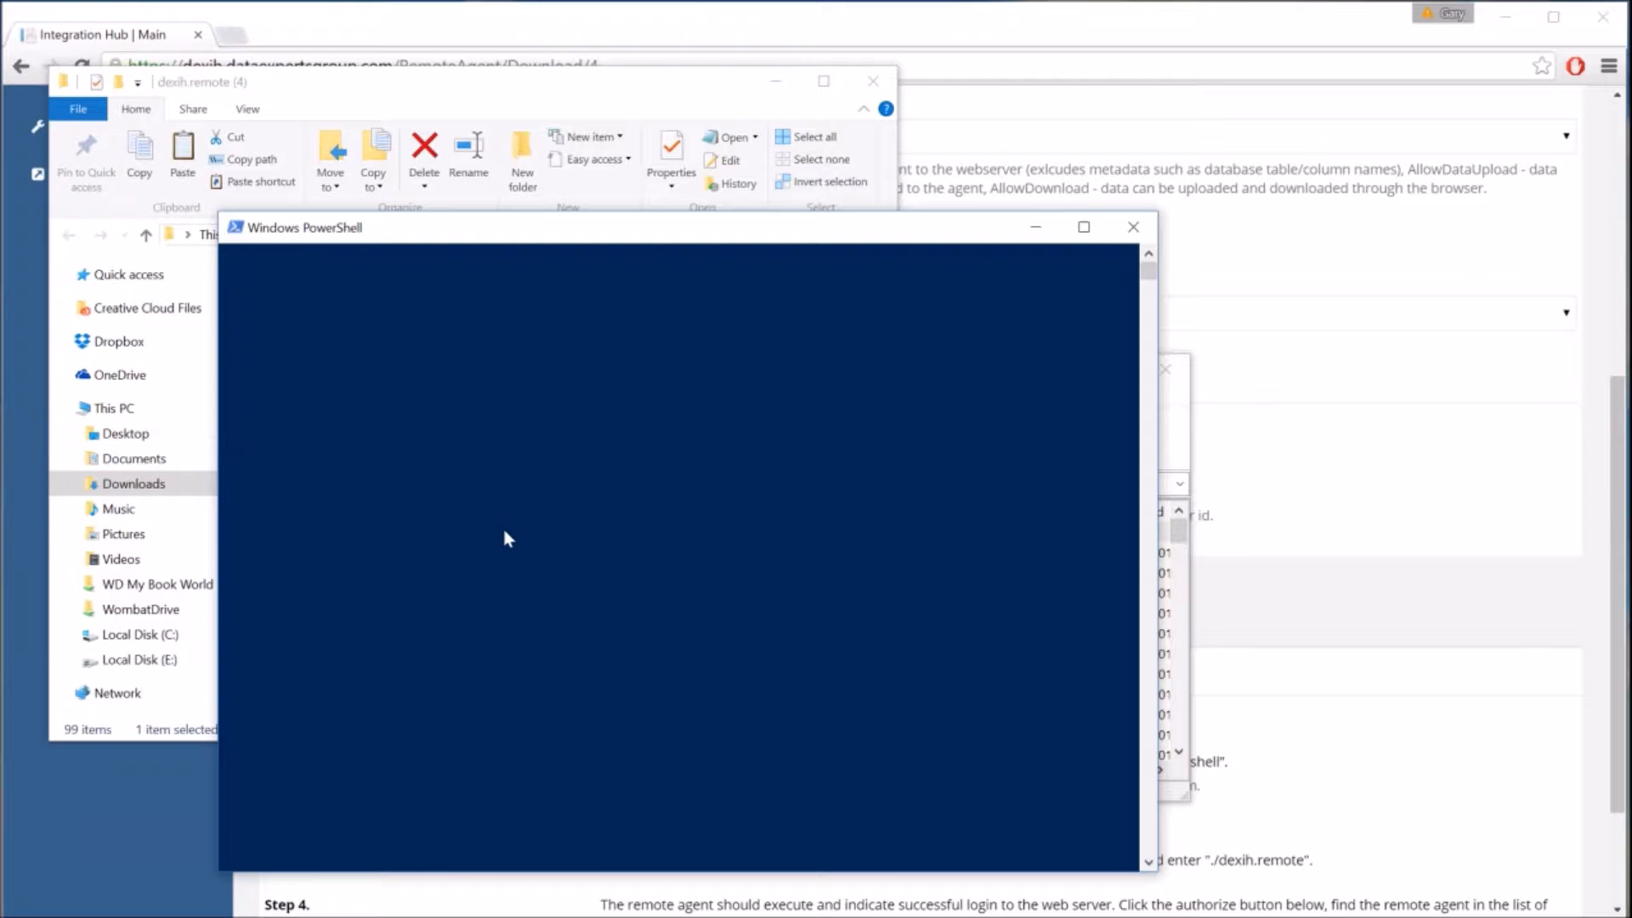
pyautogui.scroll(2, 485, 439)
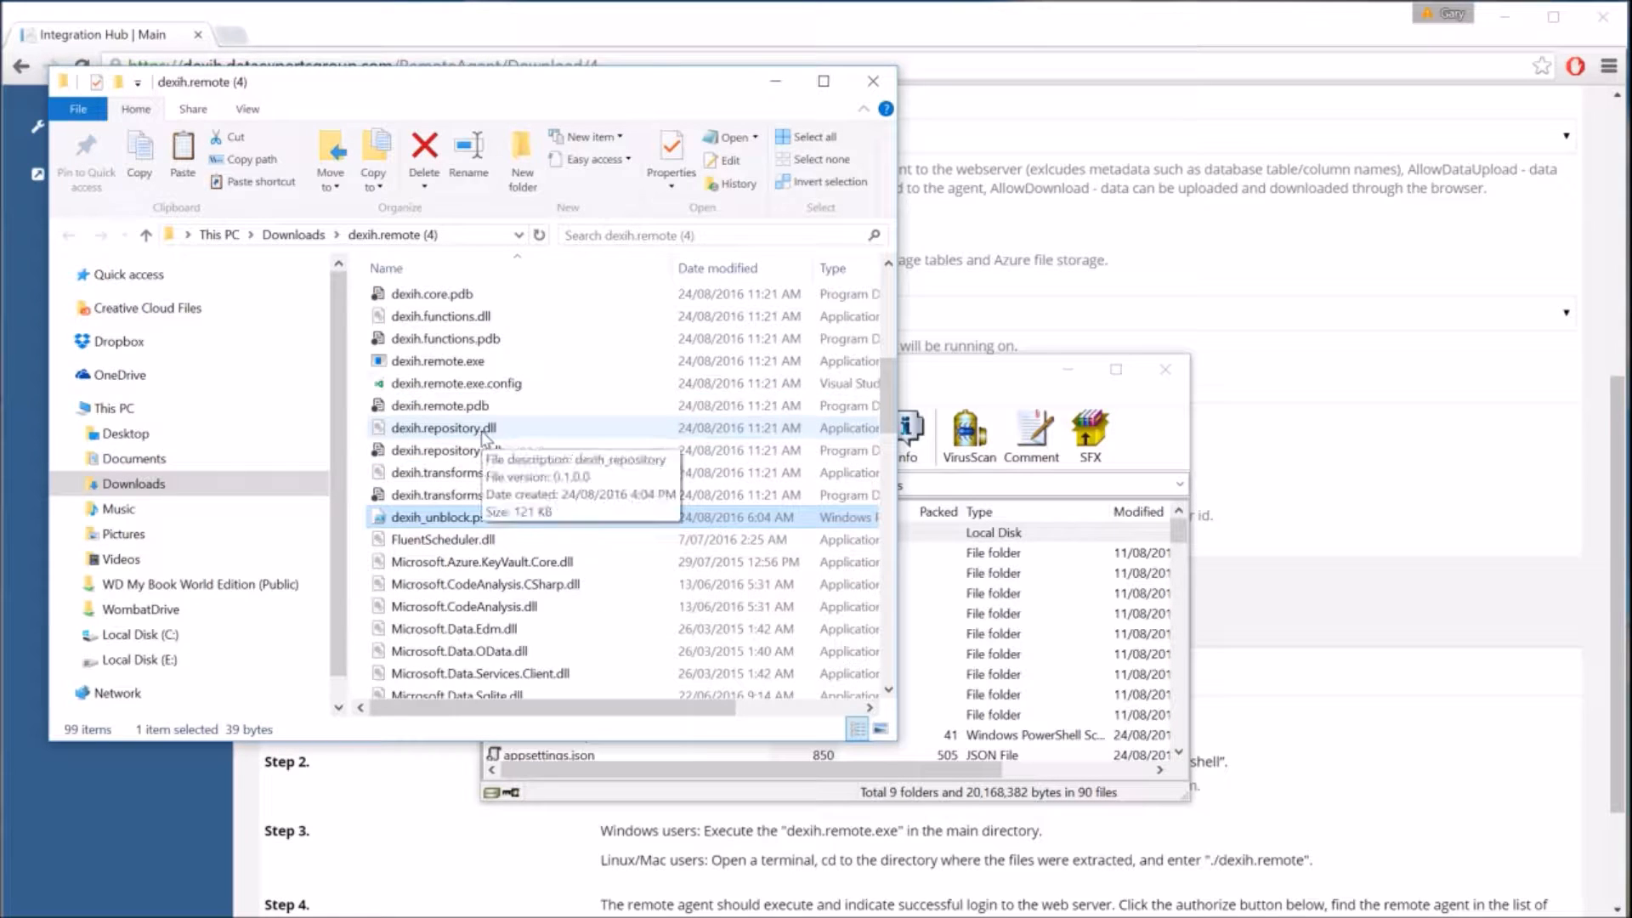
pyautogui.doubleClick(414, 361)
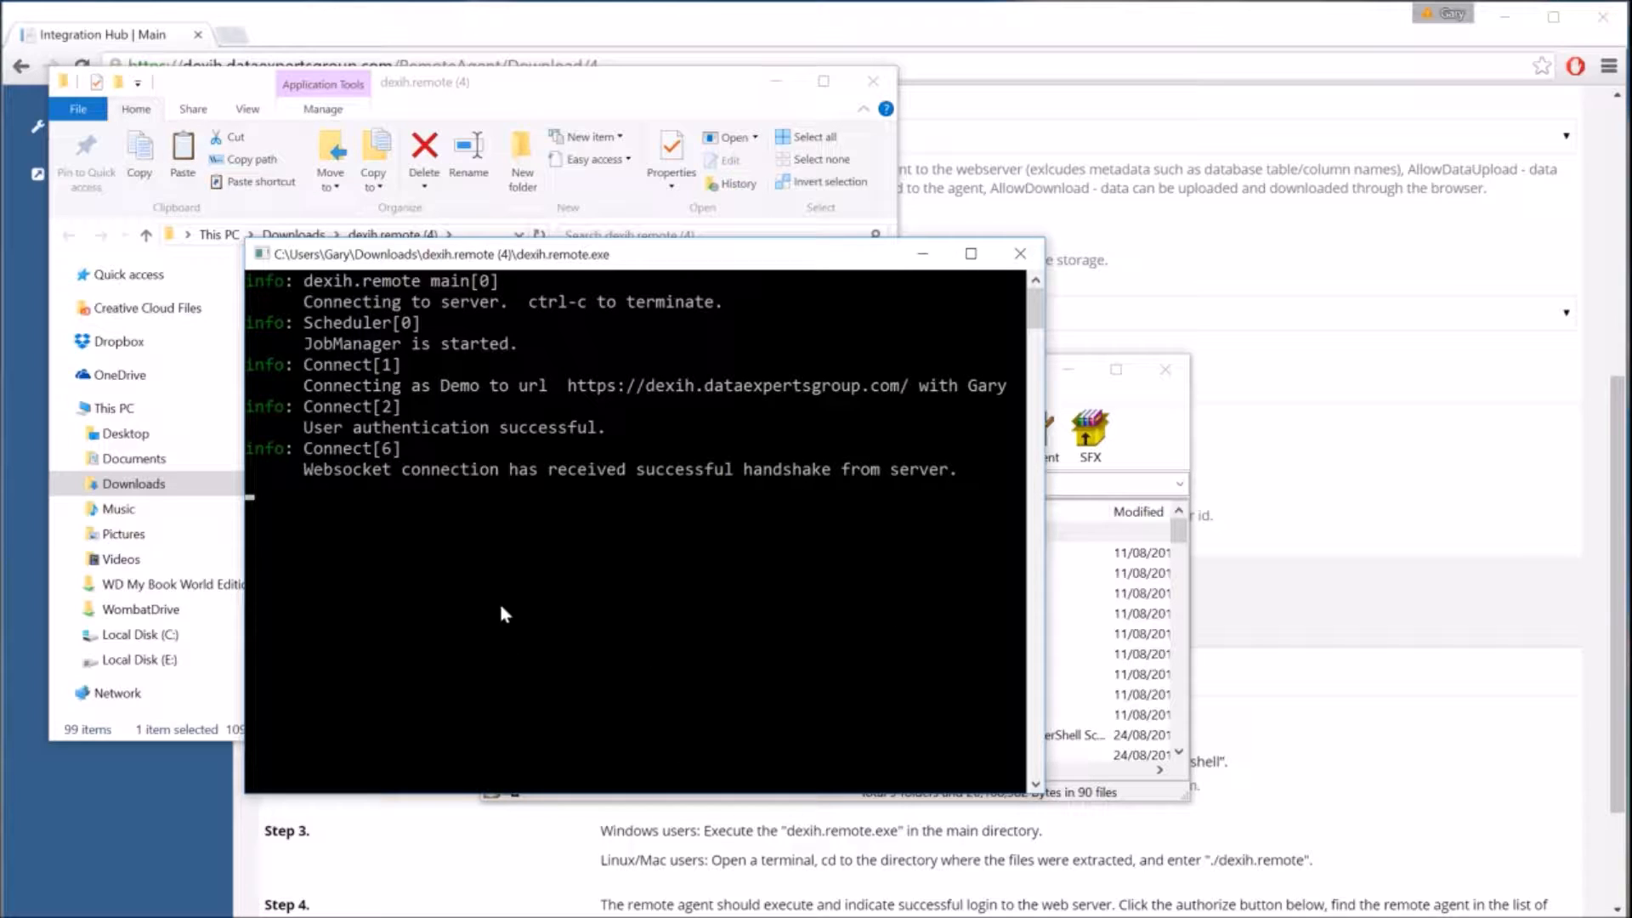
# - Return to the Integration Hub in the browser and authorize the second Demo agent among the unauthorized remote agents
pyautogui.click(1310, 435)
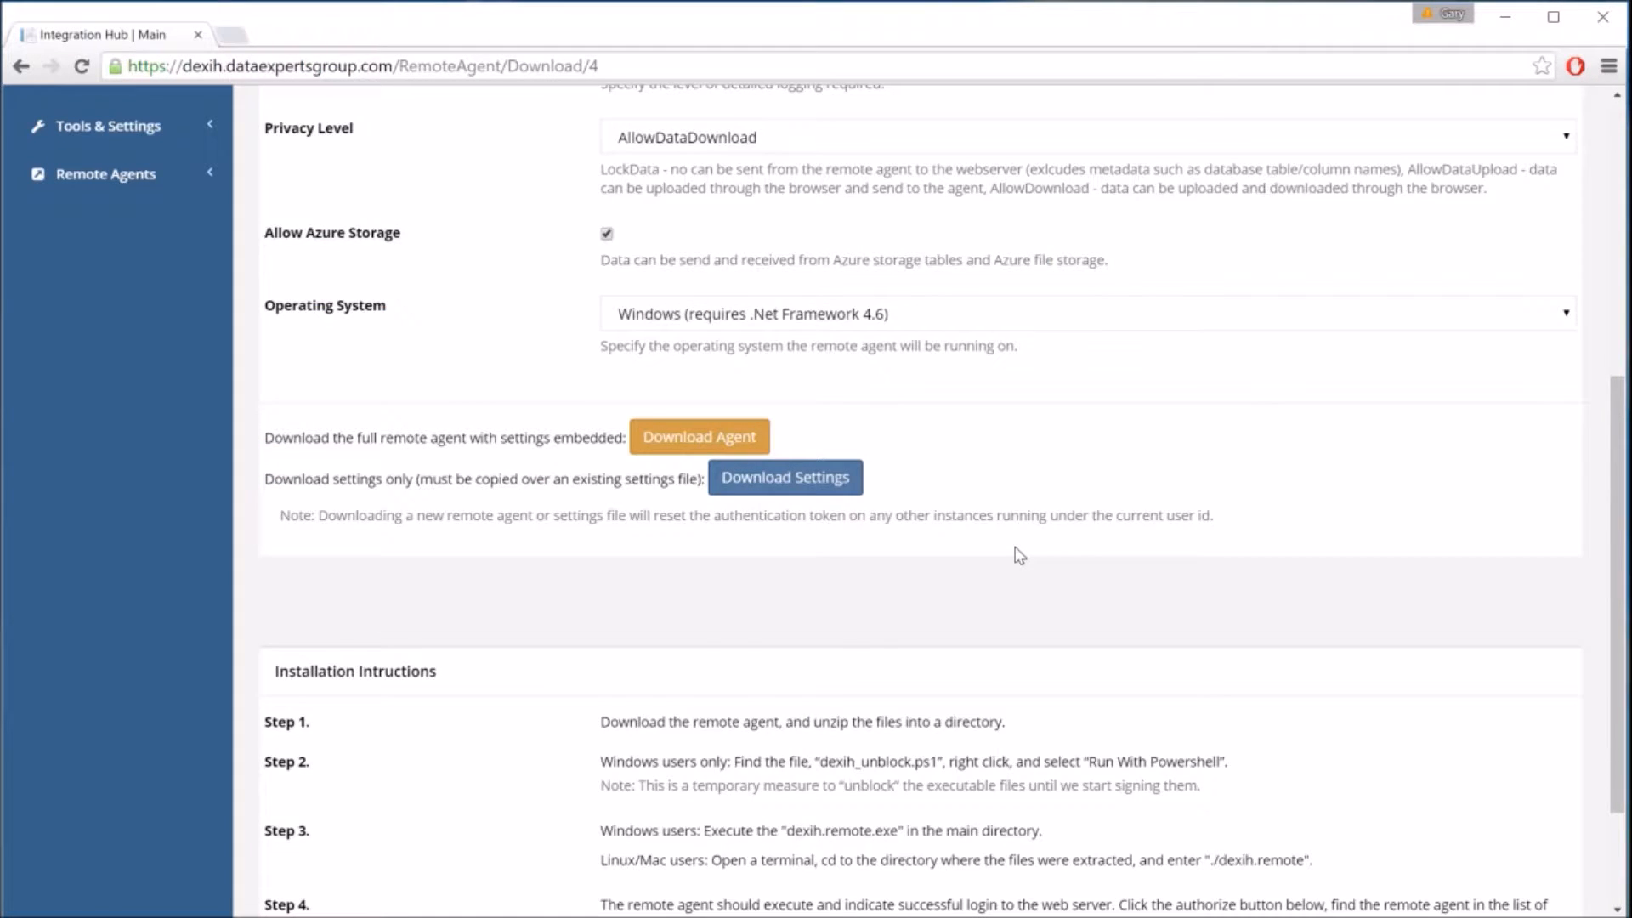
pyautogui.scroll(-2, 1019, 556)
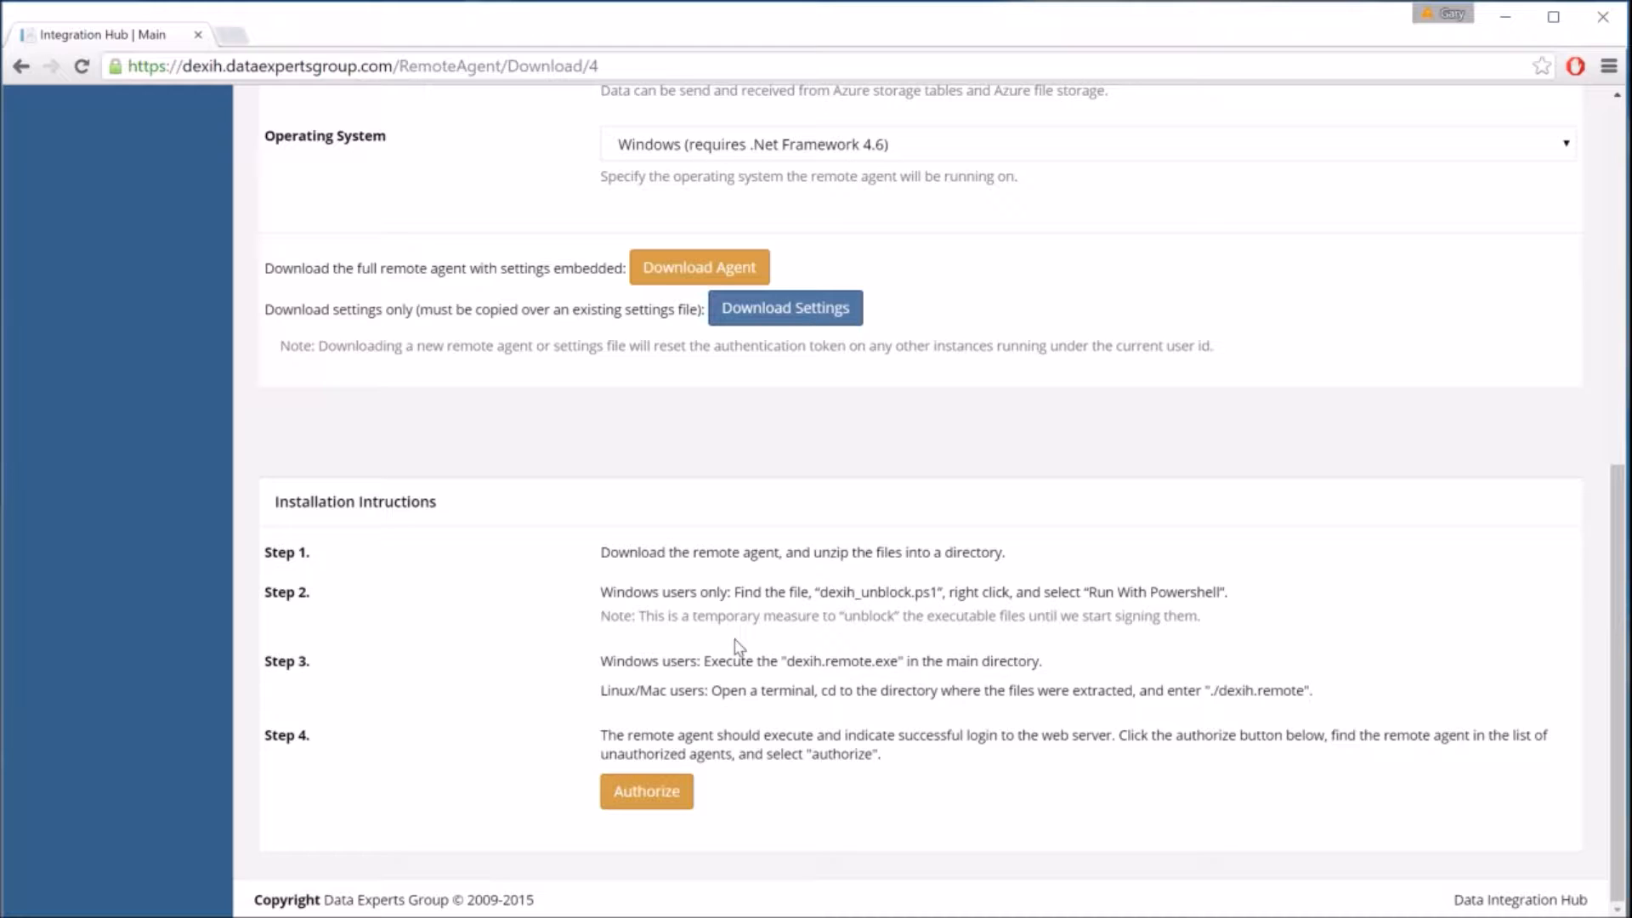
pyautogui.click(646, 793)
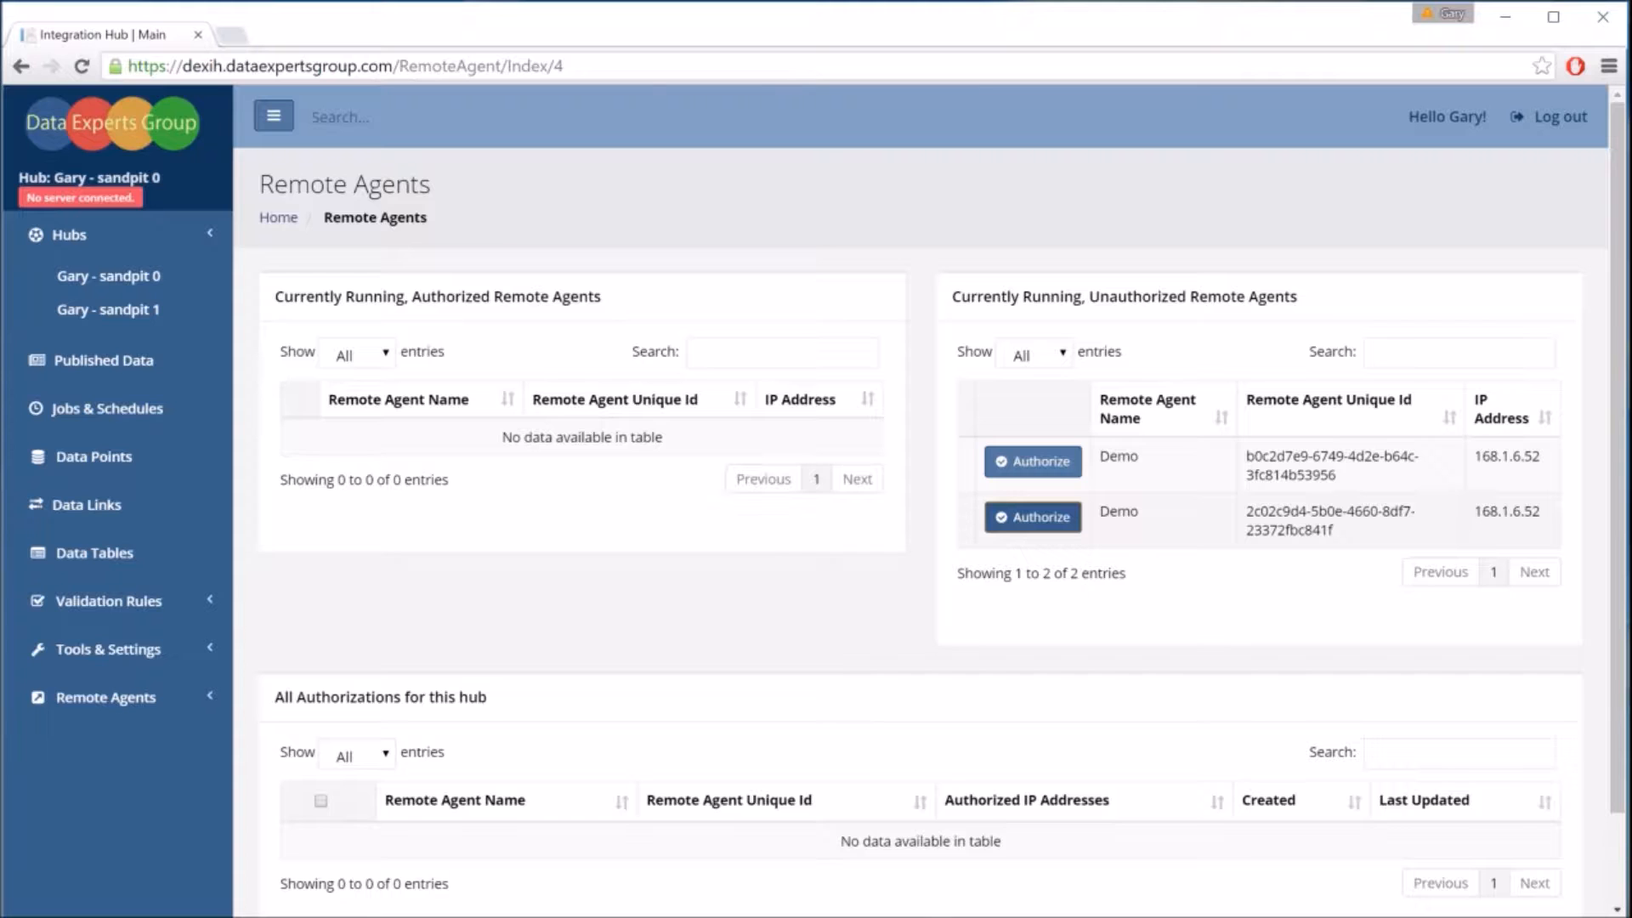
pyautogui.click(1033, 517)
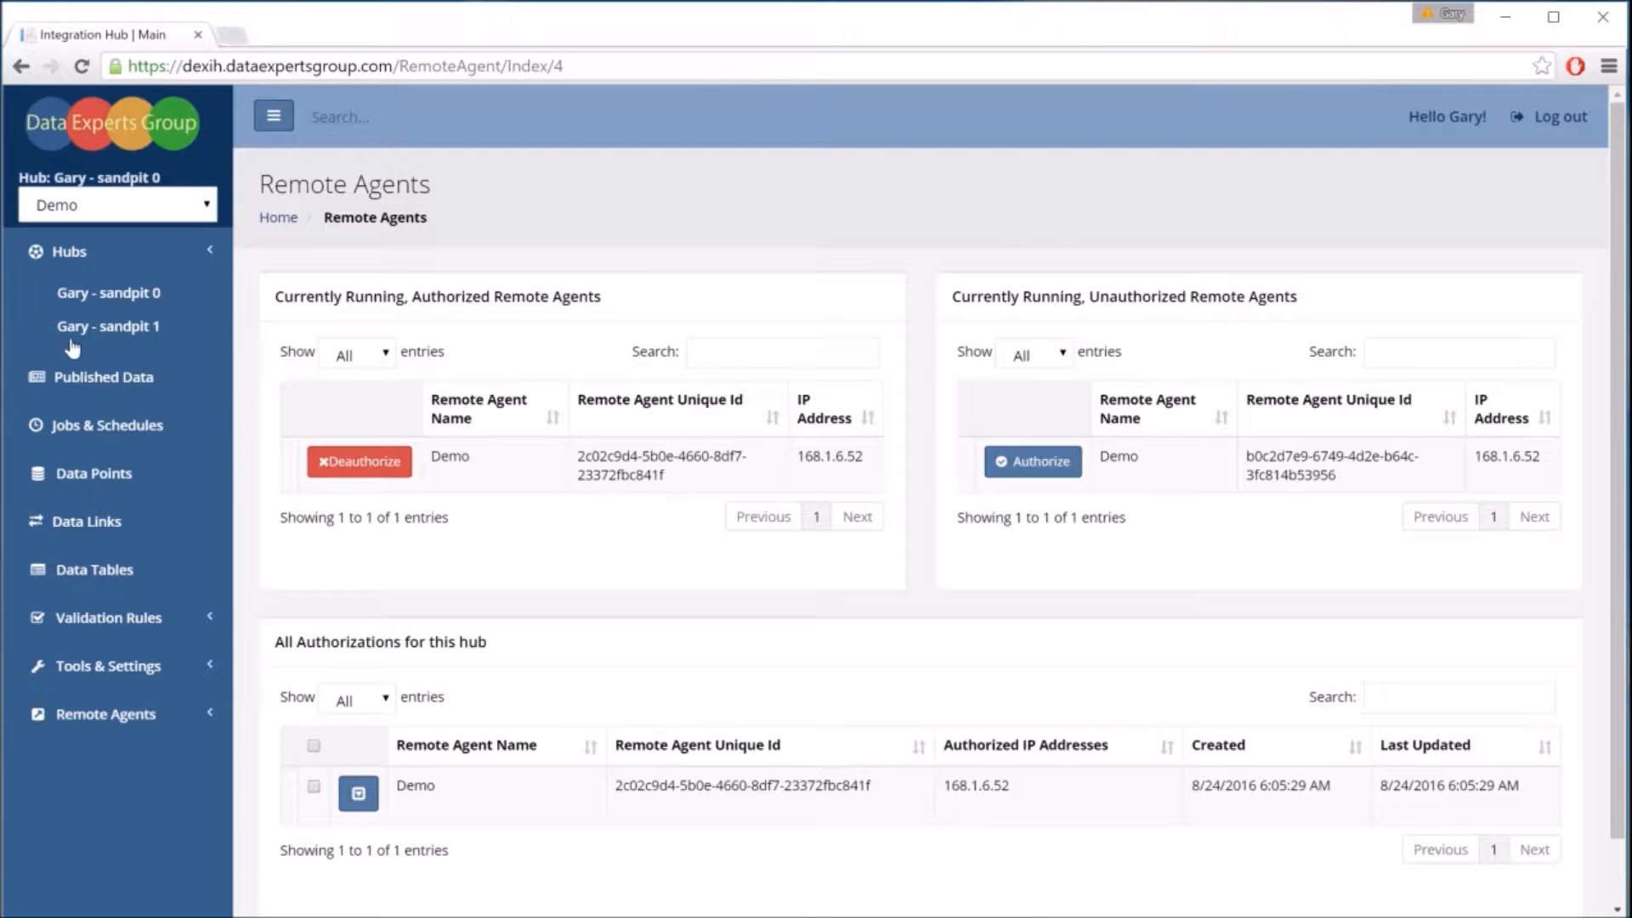
# - Open the sandpit 0 hub's home page and start creating a managed database data point
pyautogui.click(85, 295)
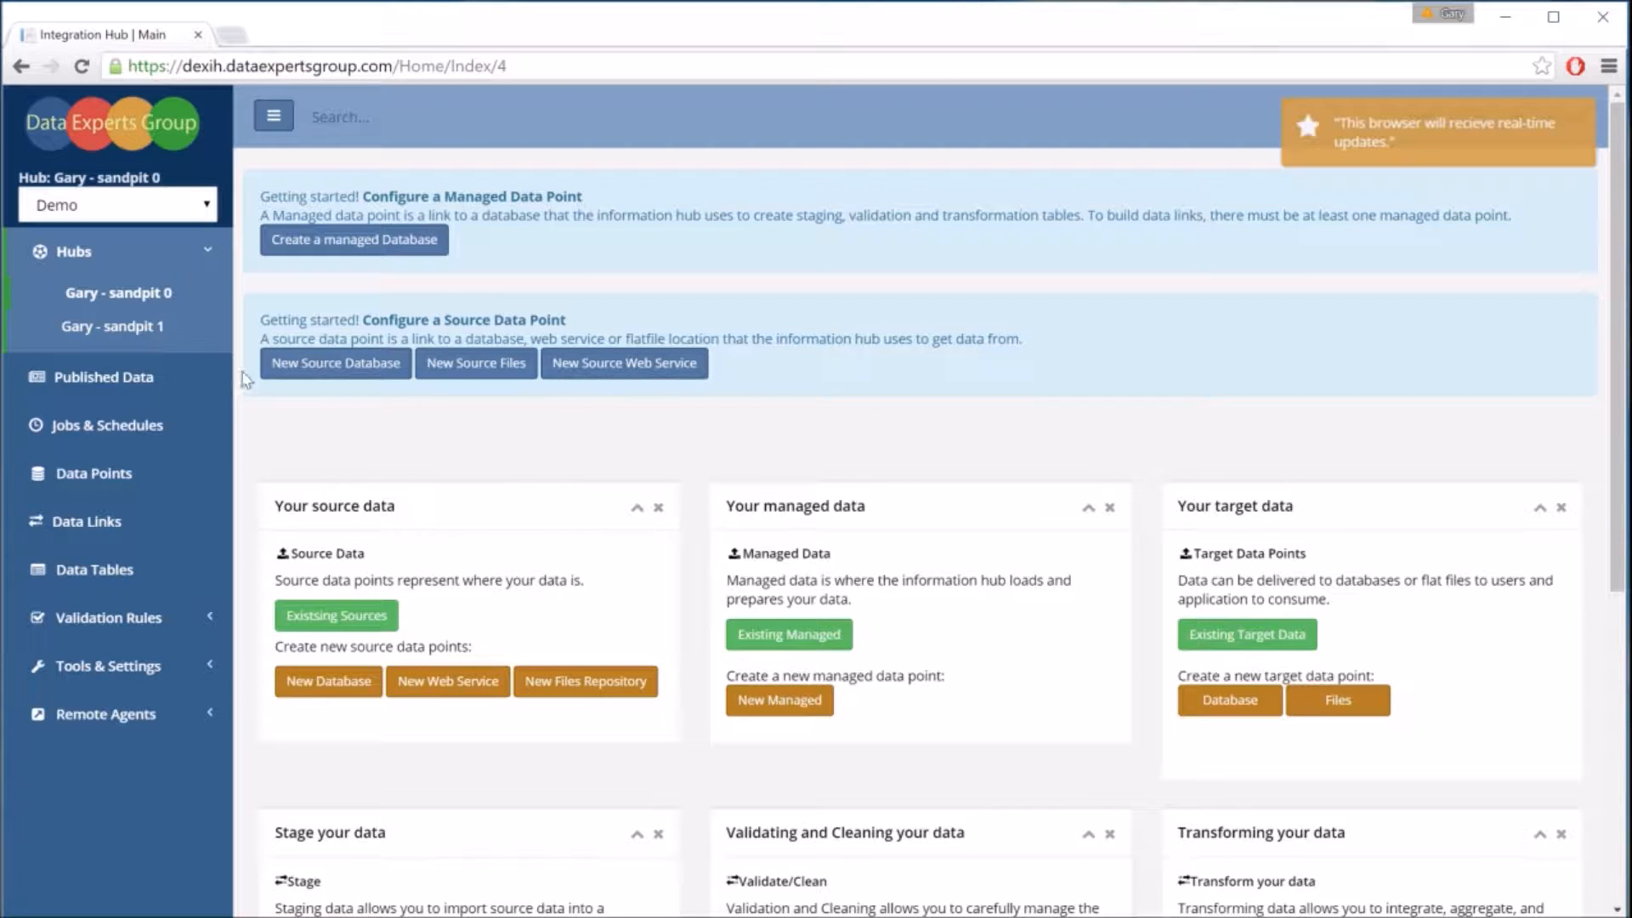
pyautogui.moveTo(363, 197); pyautogui.dragTo(577, 196)
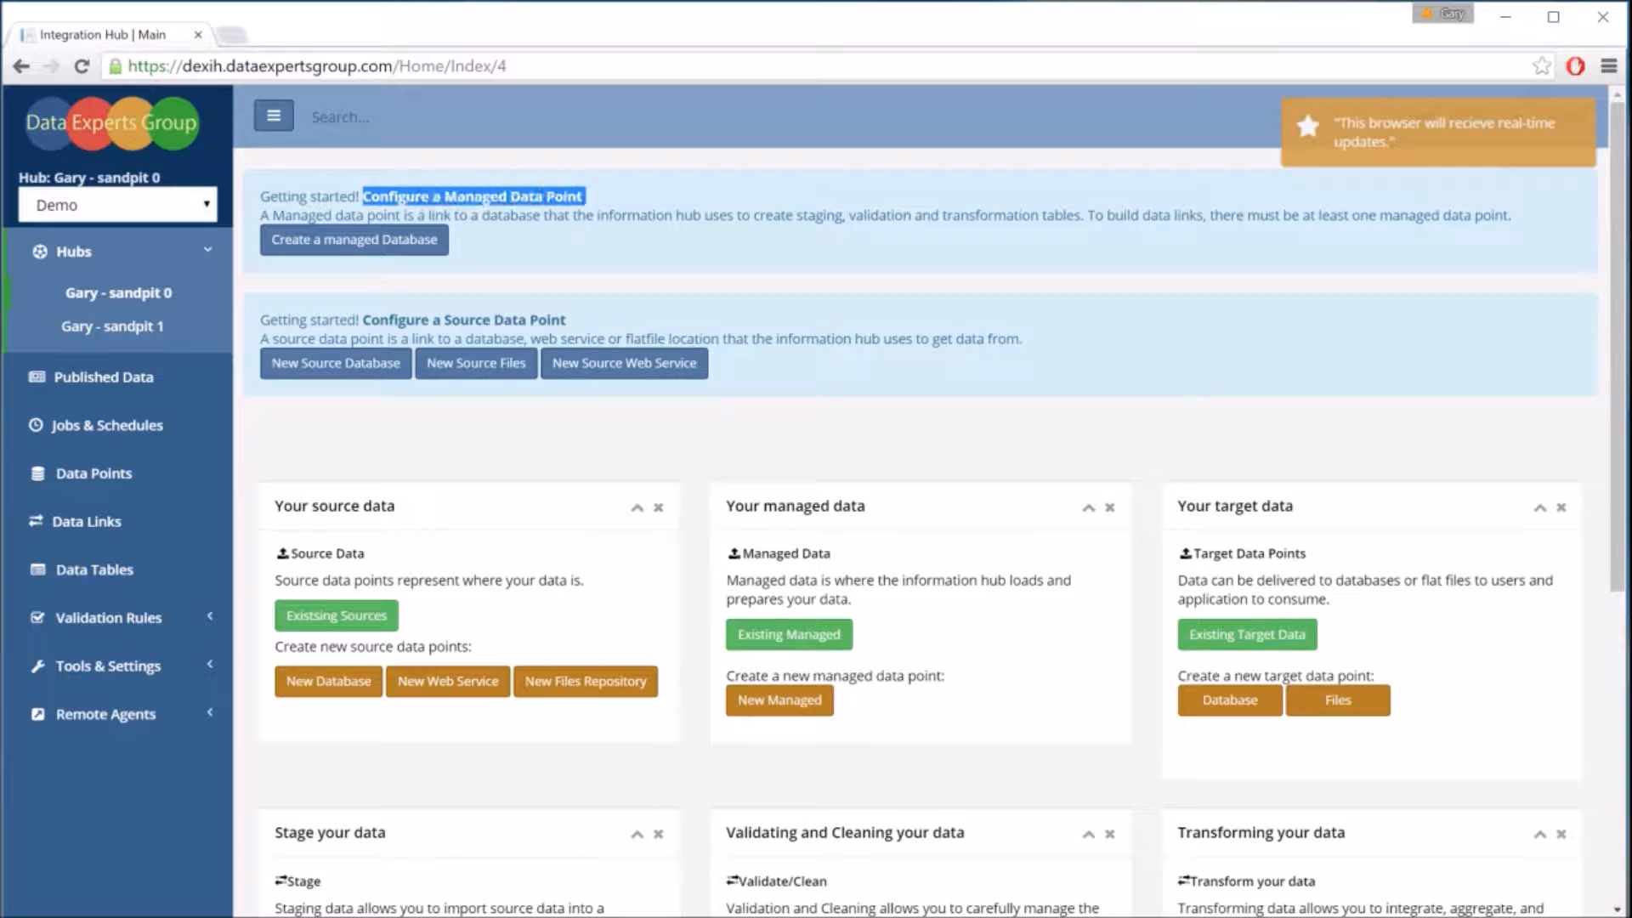
pyautogui.click(585, 269)
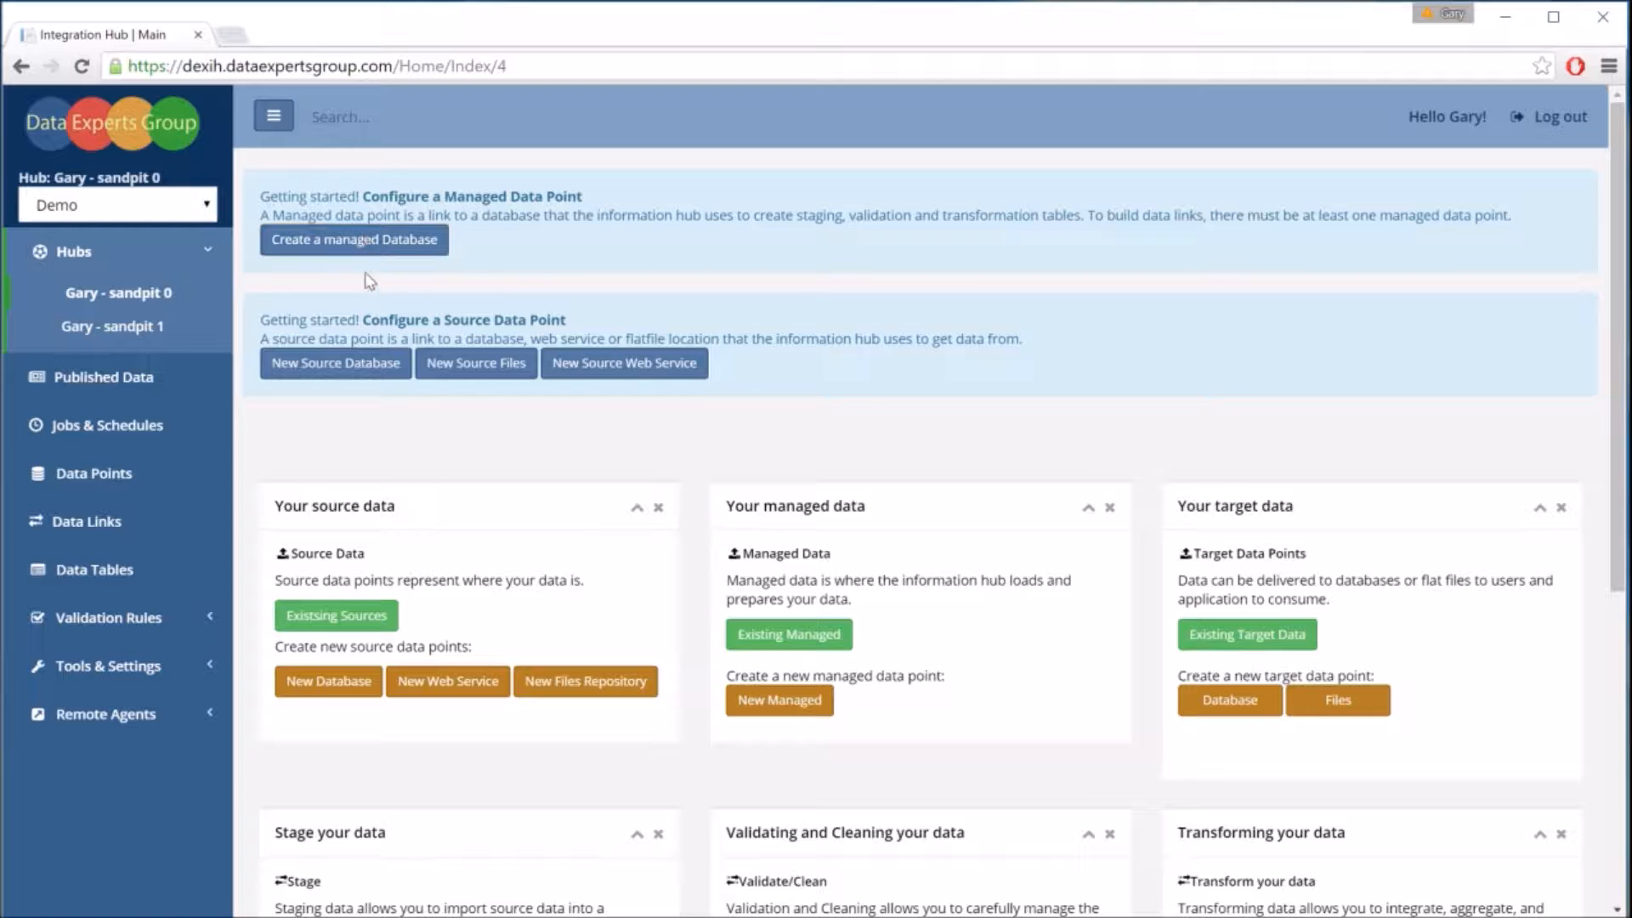
pyautogui.click(335, 240)
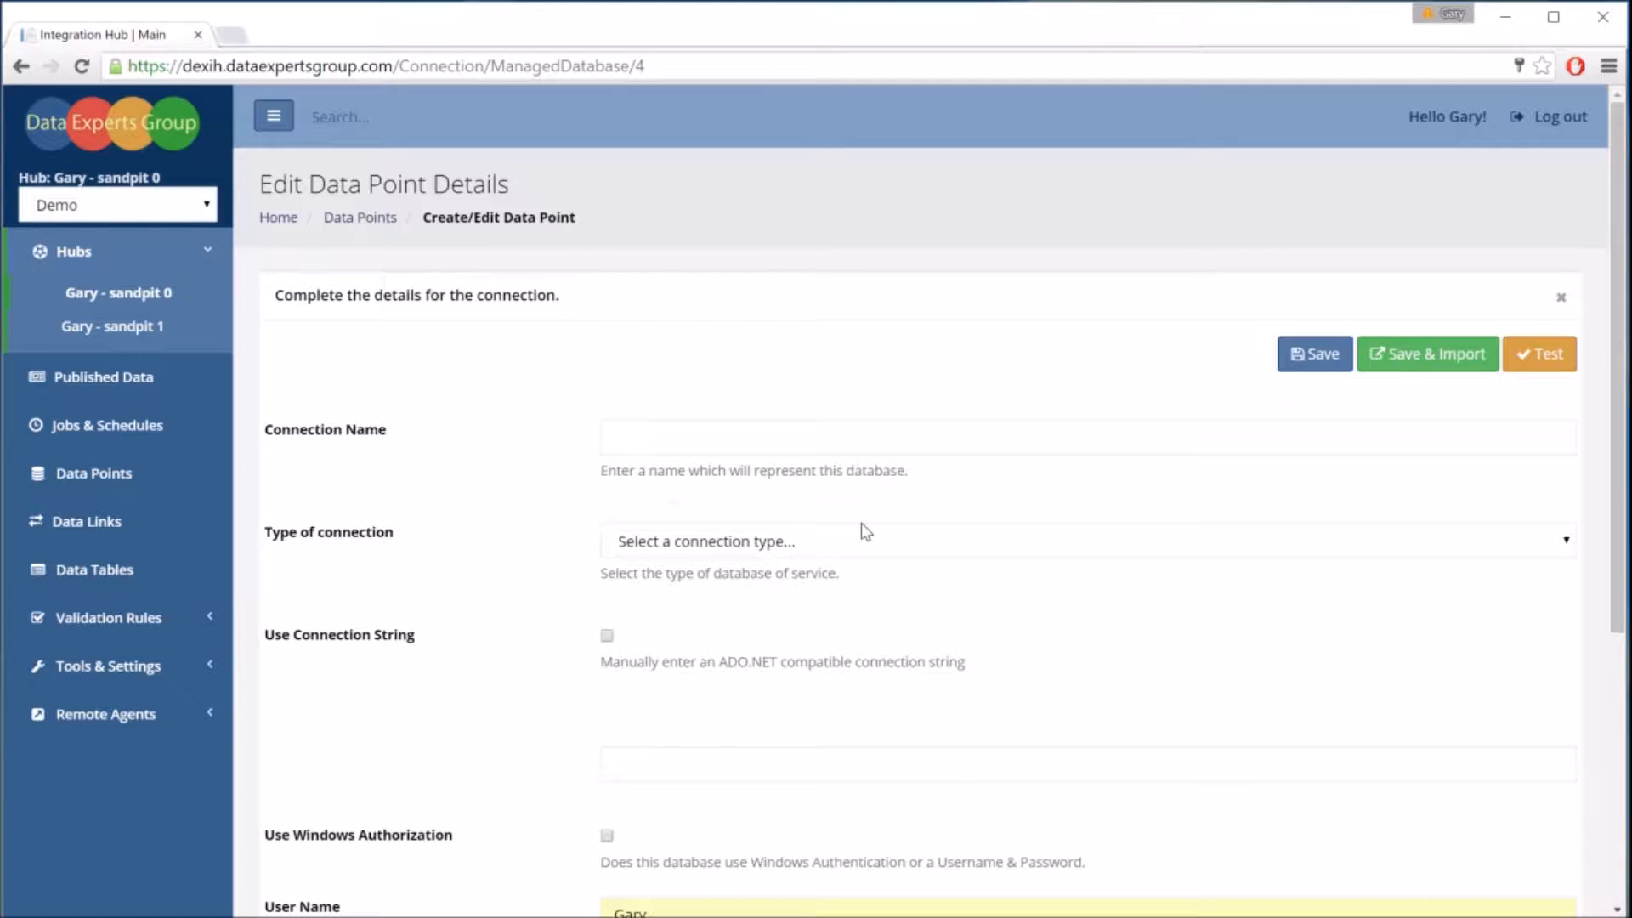
# - Name the managed connection Managed and set its connection type to SQL Server
pyautogui.click(650, 438)
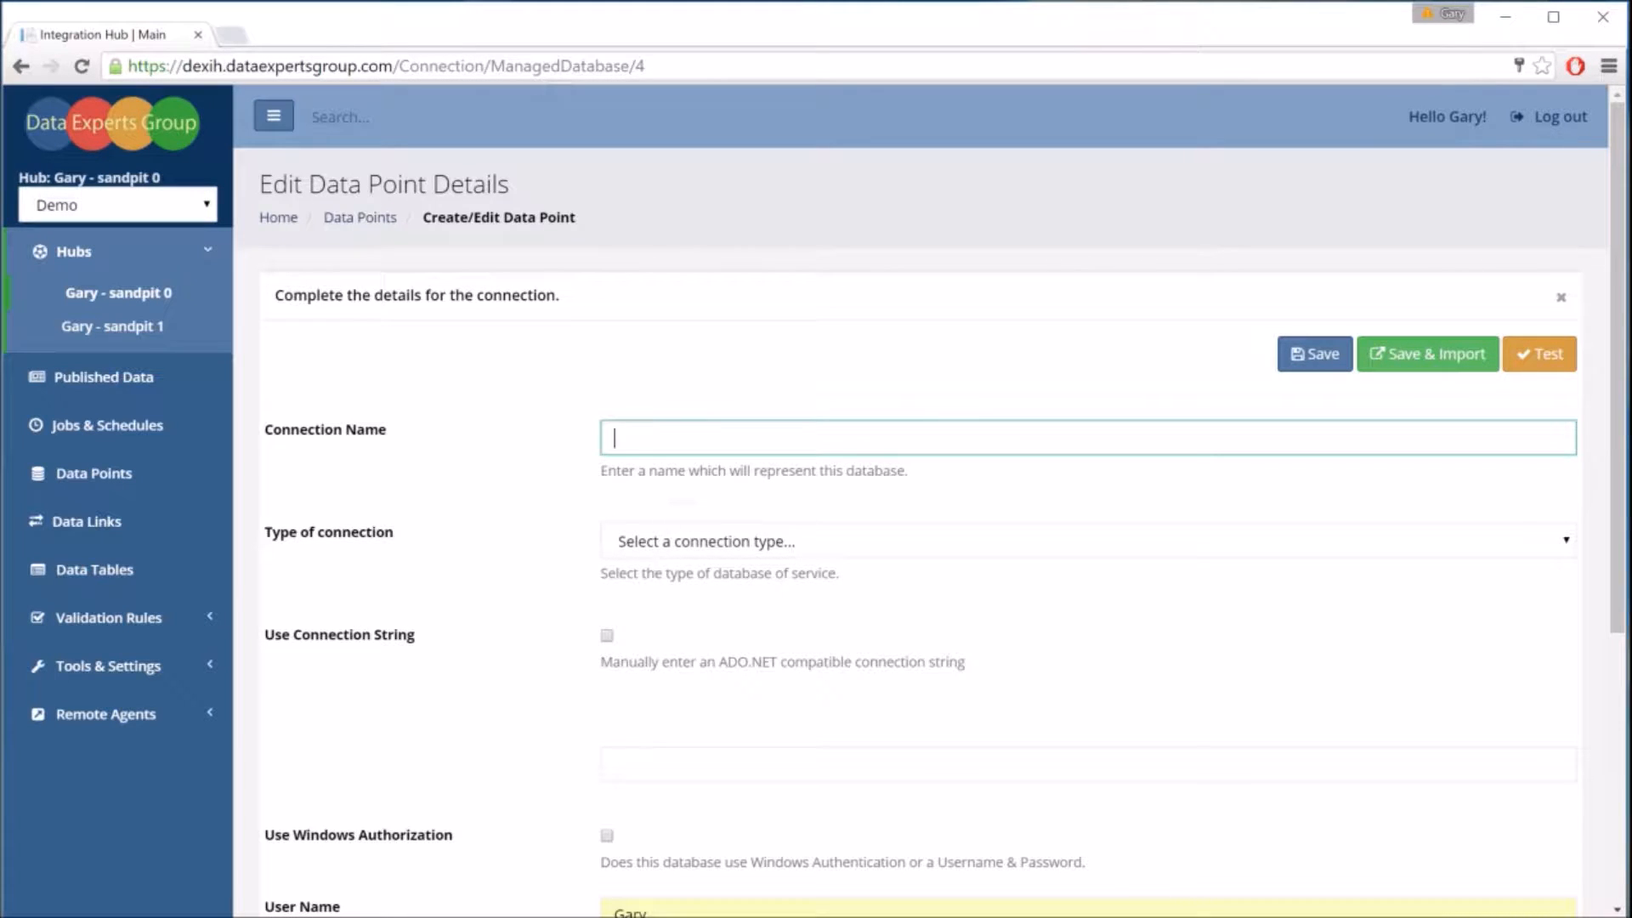
pyautogui.write('Managed')
pyautogui.click(684, 544)
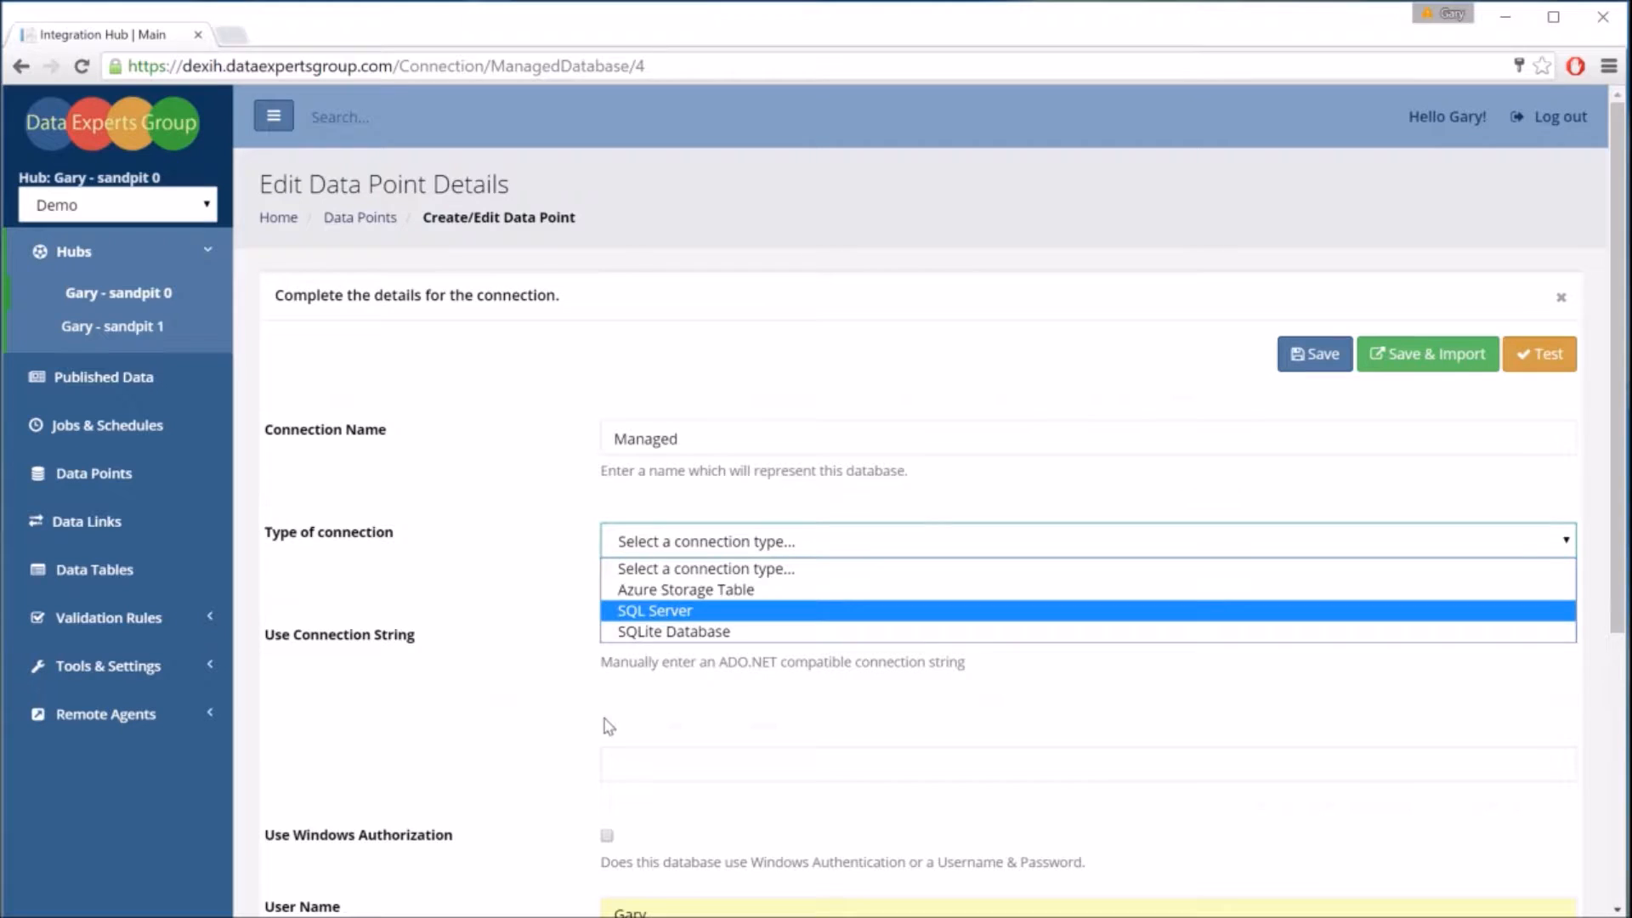
pyautogui.click(656, 612)
# - Set the managed connection's SQL Server name to (localdb)\v11.0 and enable Windows Authorization
pyautogui.scroll(-3, 678, 552)
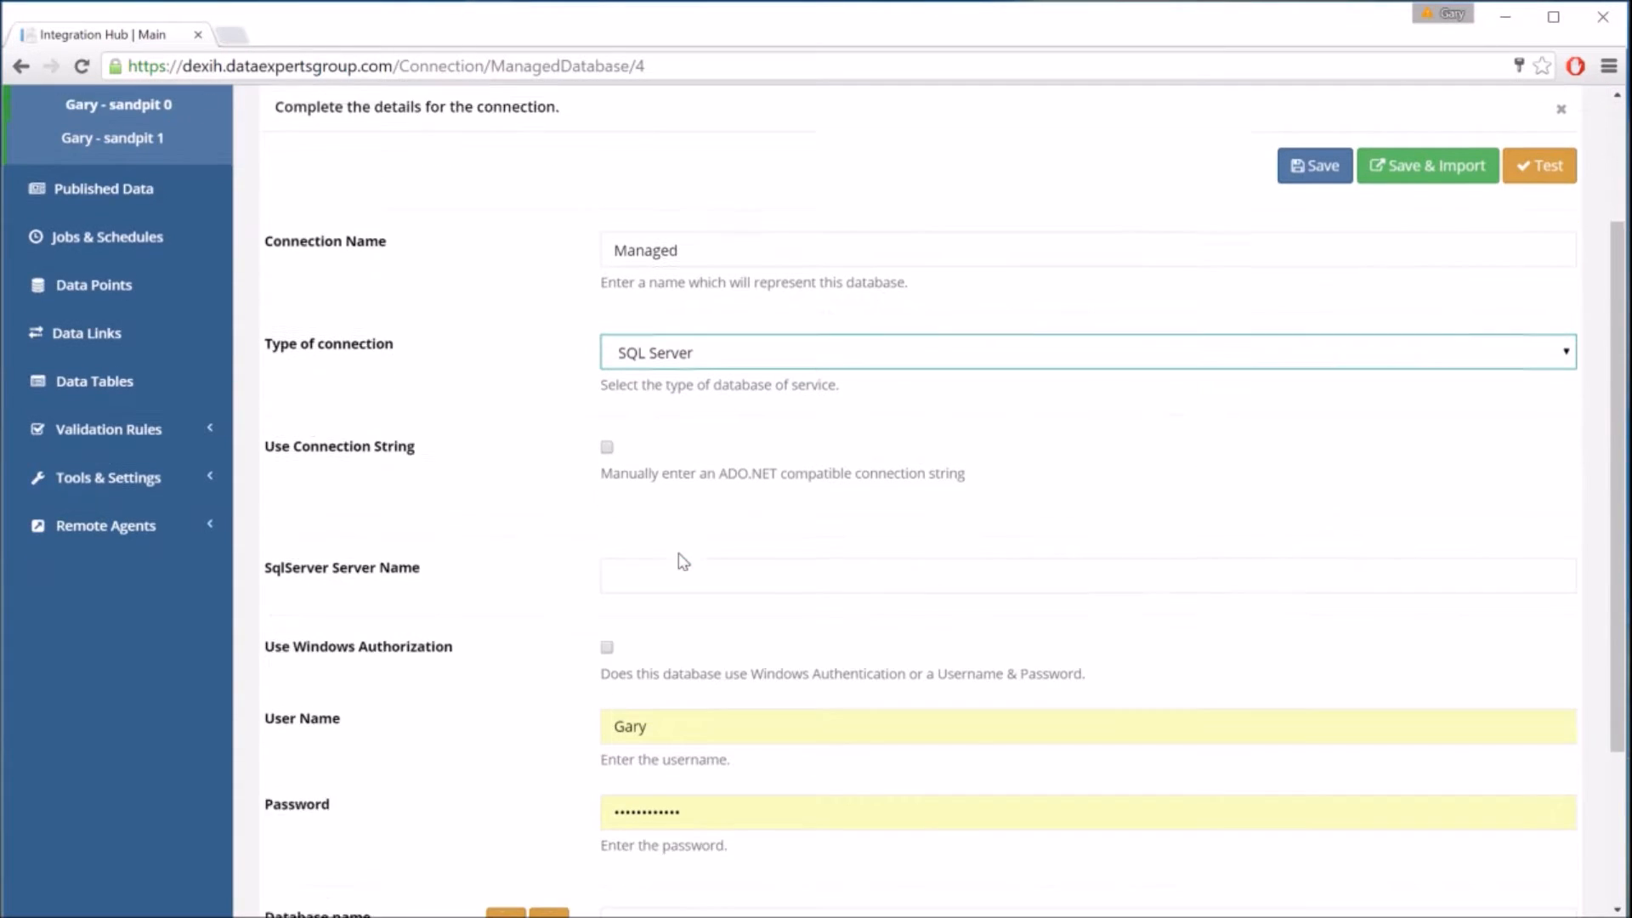
pyautogui.click(607, 427)
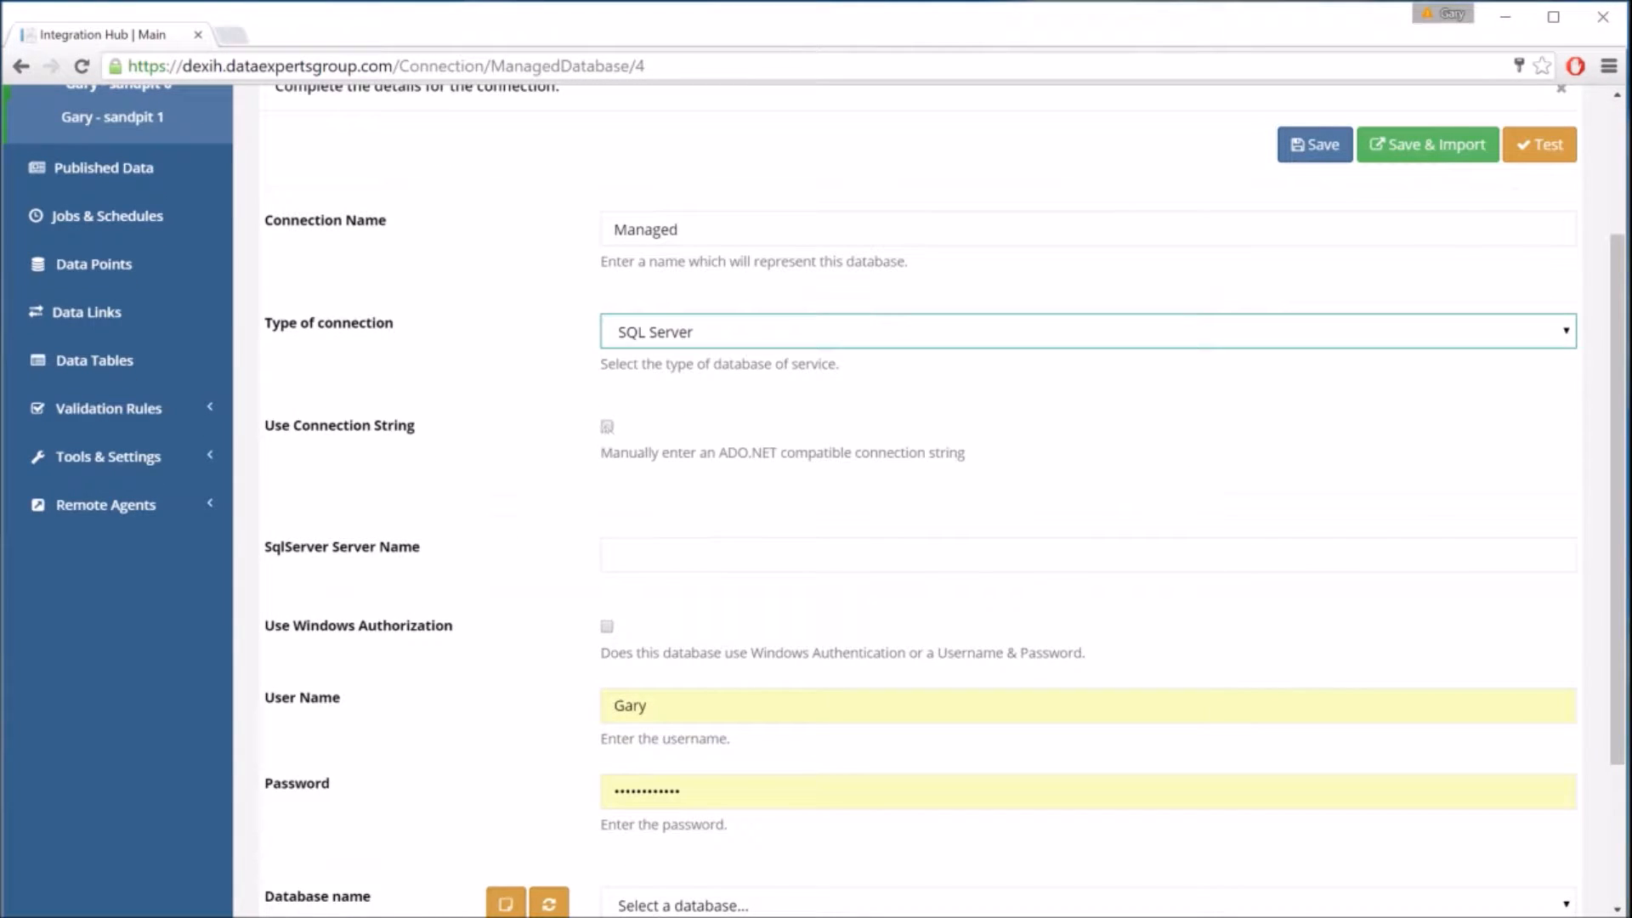
pyautogui.click(732, 556)
pyautogui.write('(localdb)\\v11.0')
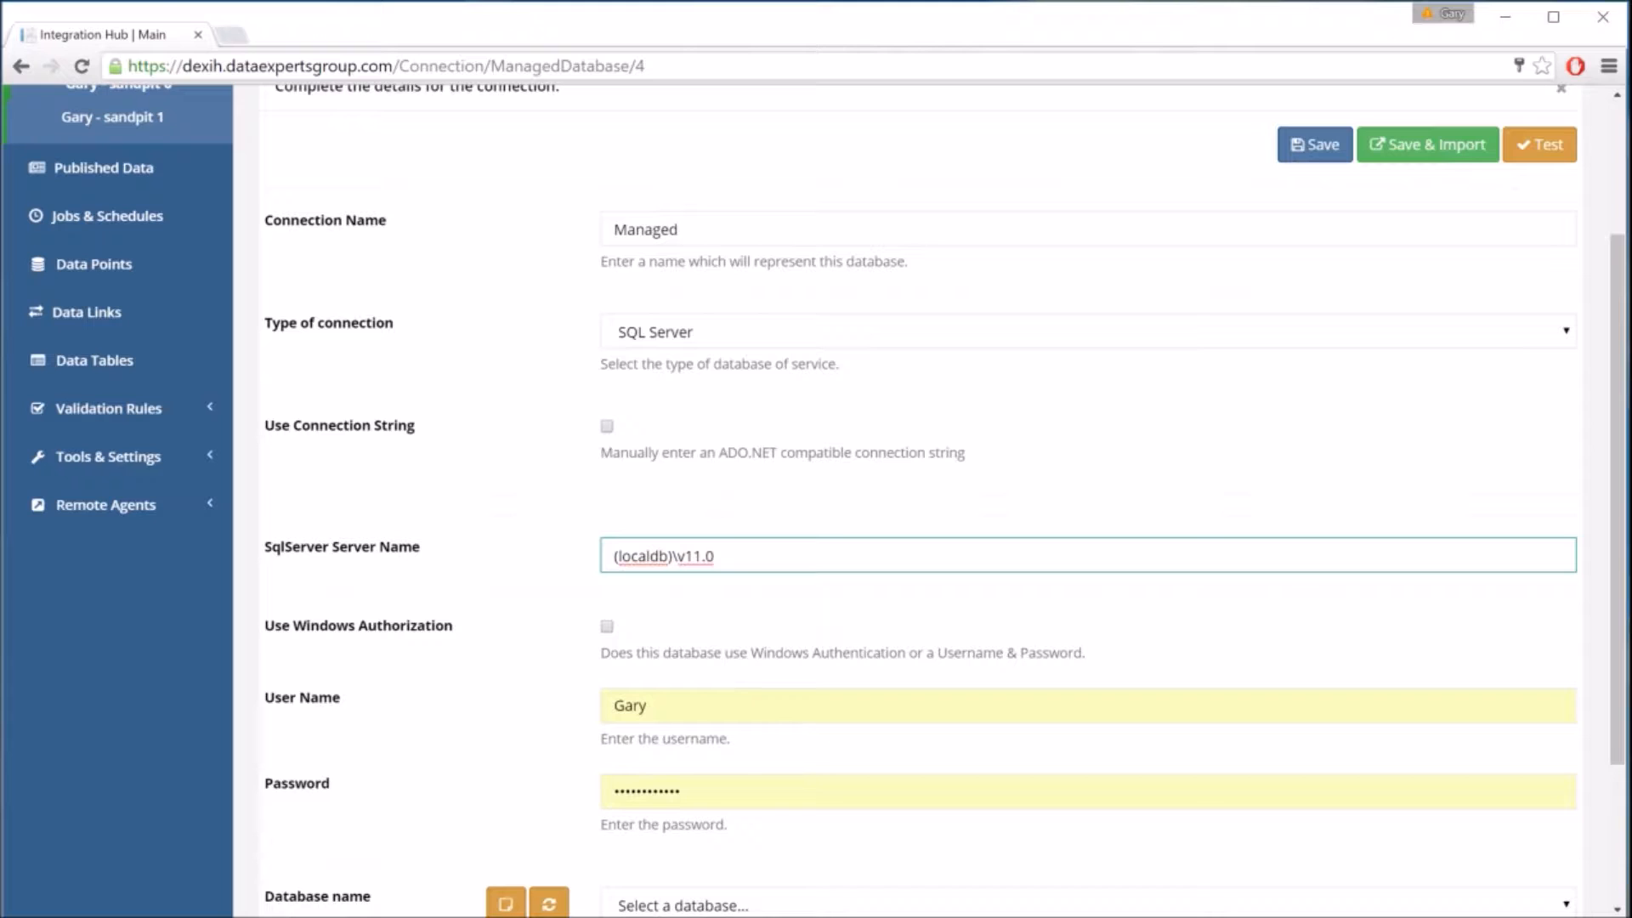
pyautogui.scroll(-1, 607, 629)
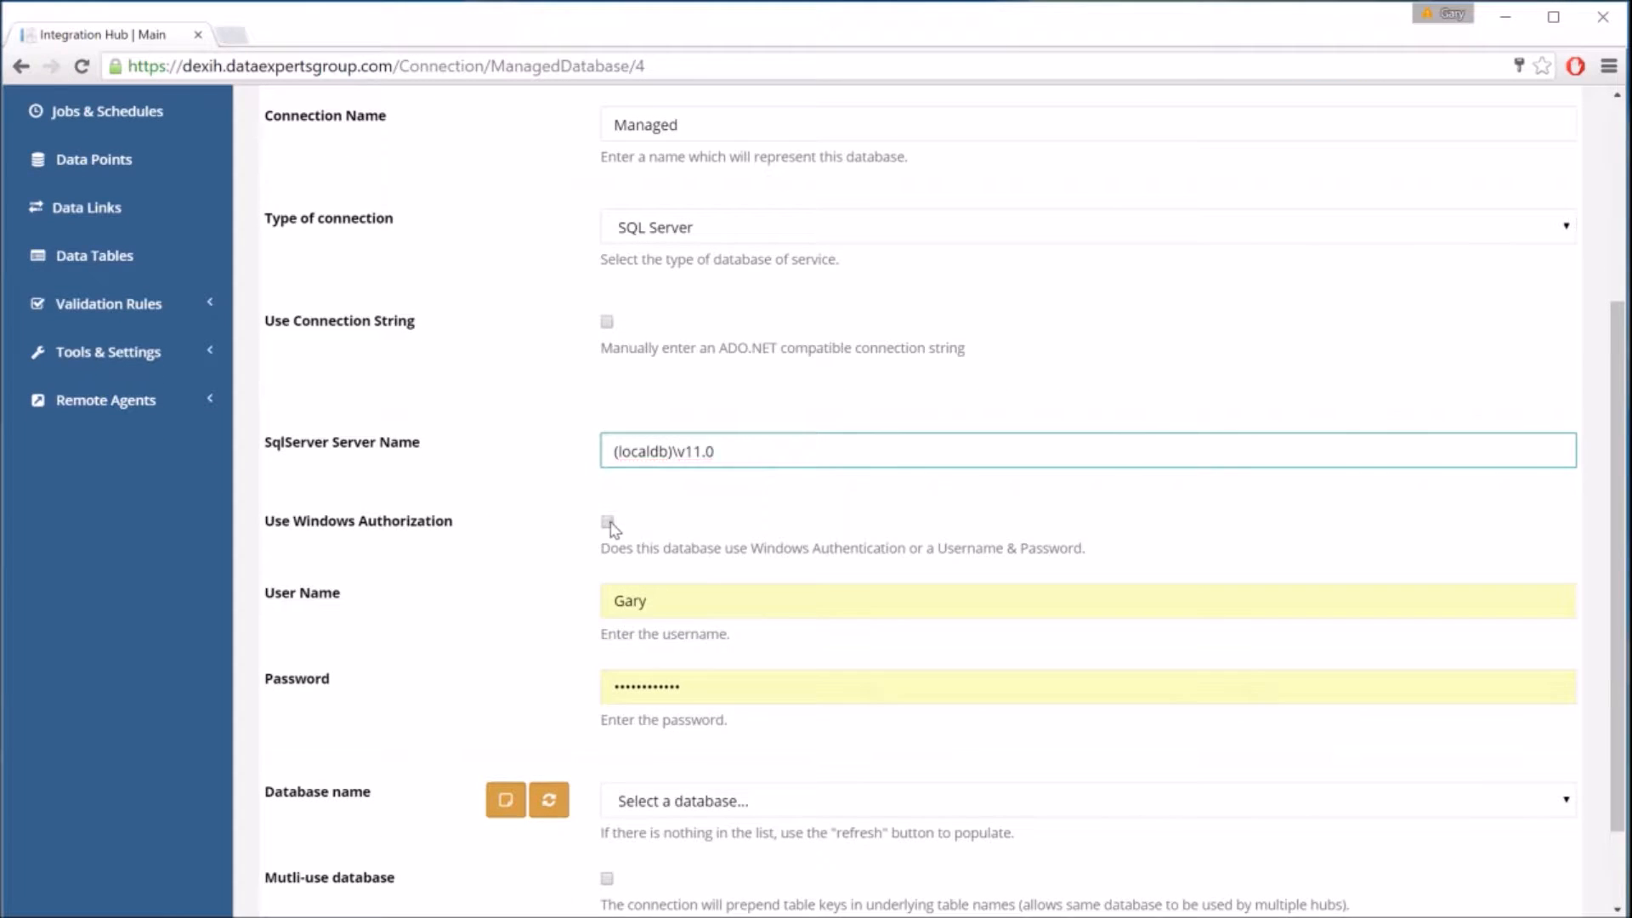
pyautogui.click(608, 522)
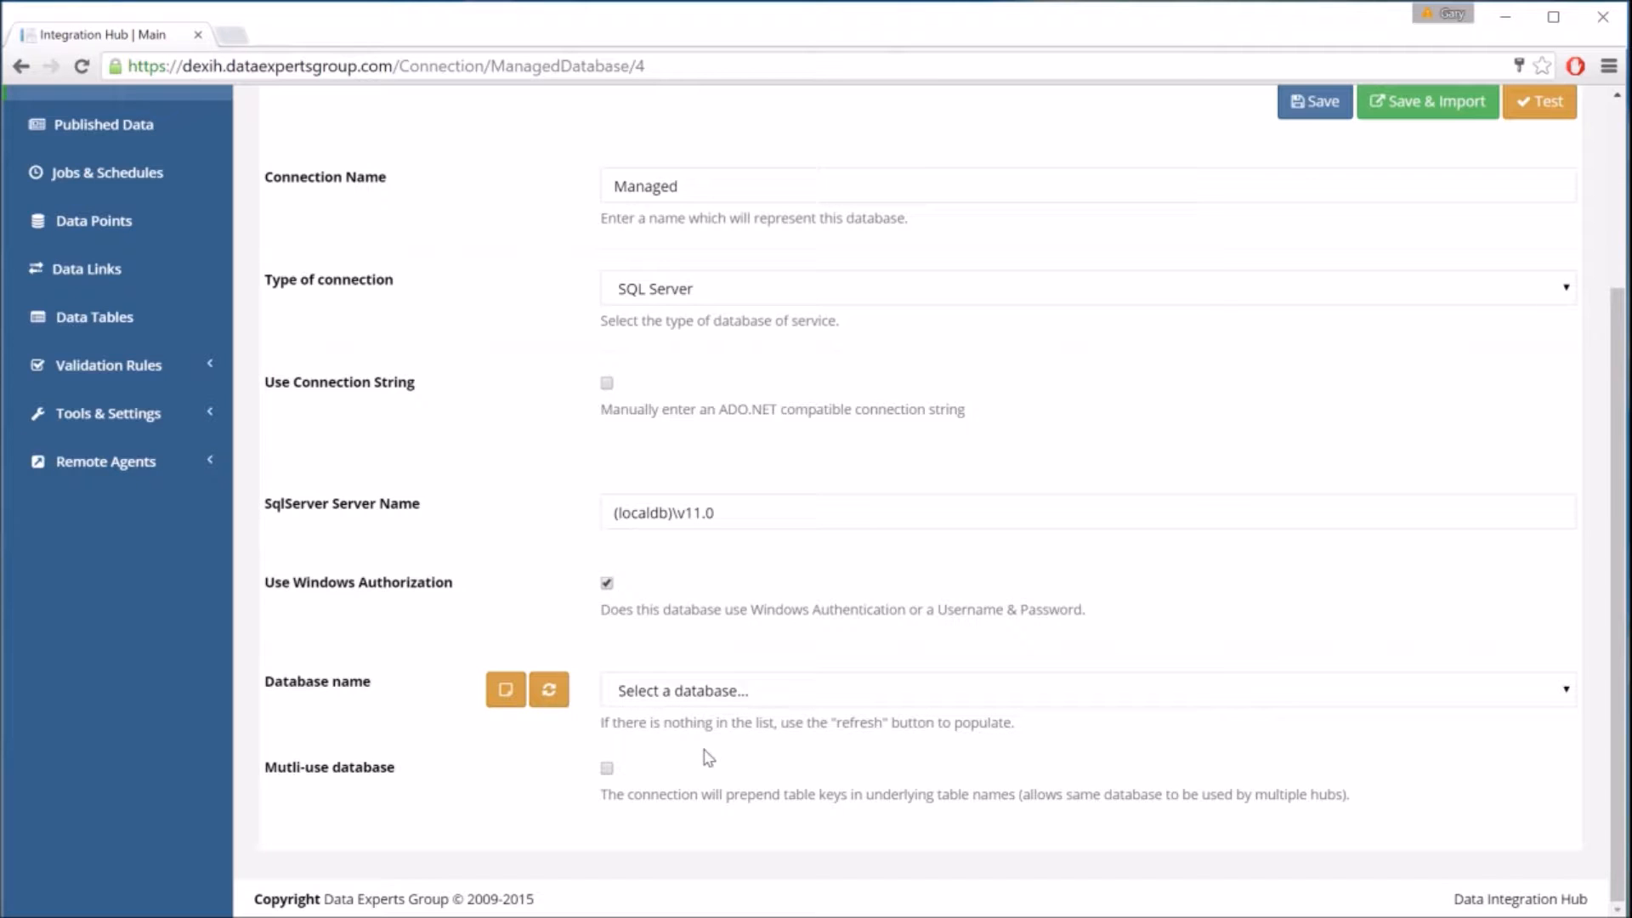
# - Create a new database named ManagedDemo on the server and keep it selected for the managed connection
pyautogui.click(505, 690)
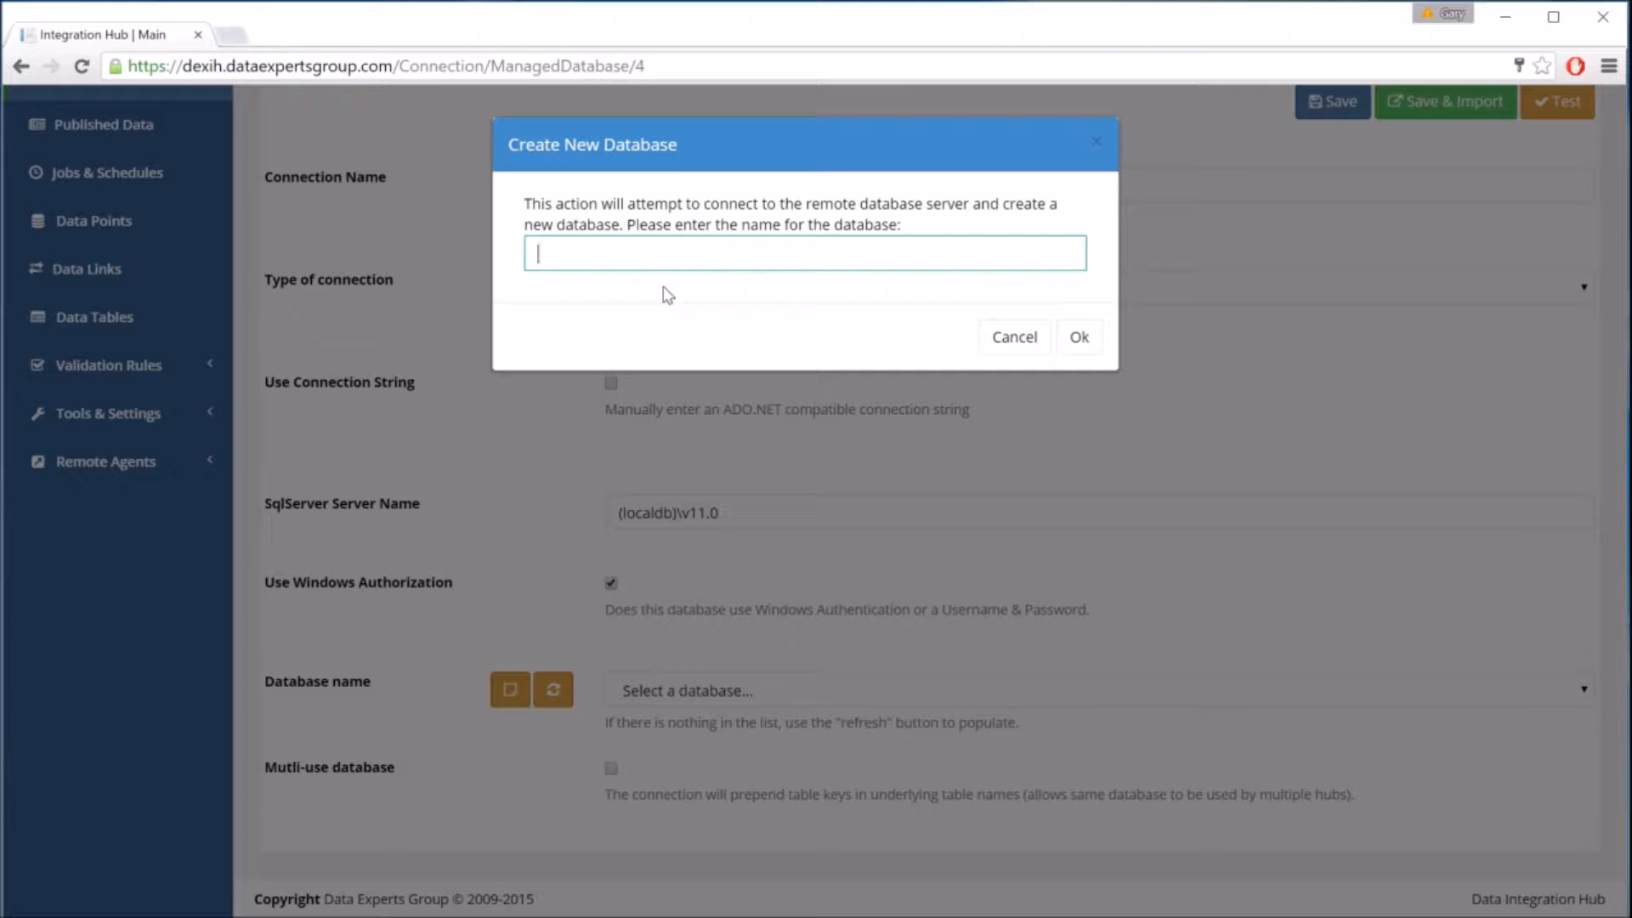
pyautogui.write('ManagedDemo')
pyautogui.click(1078, 338)
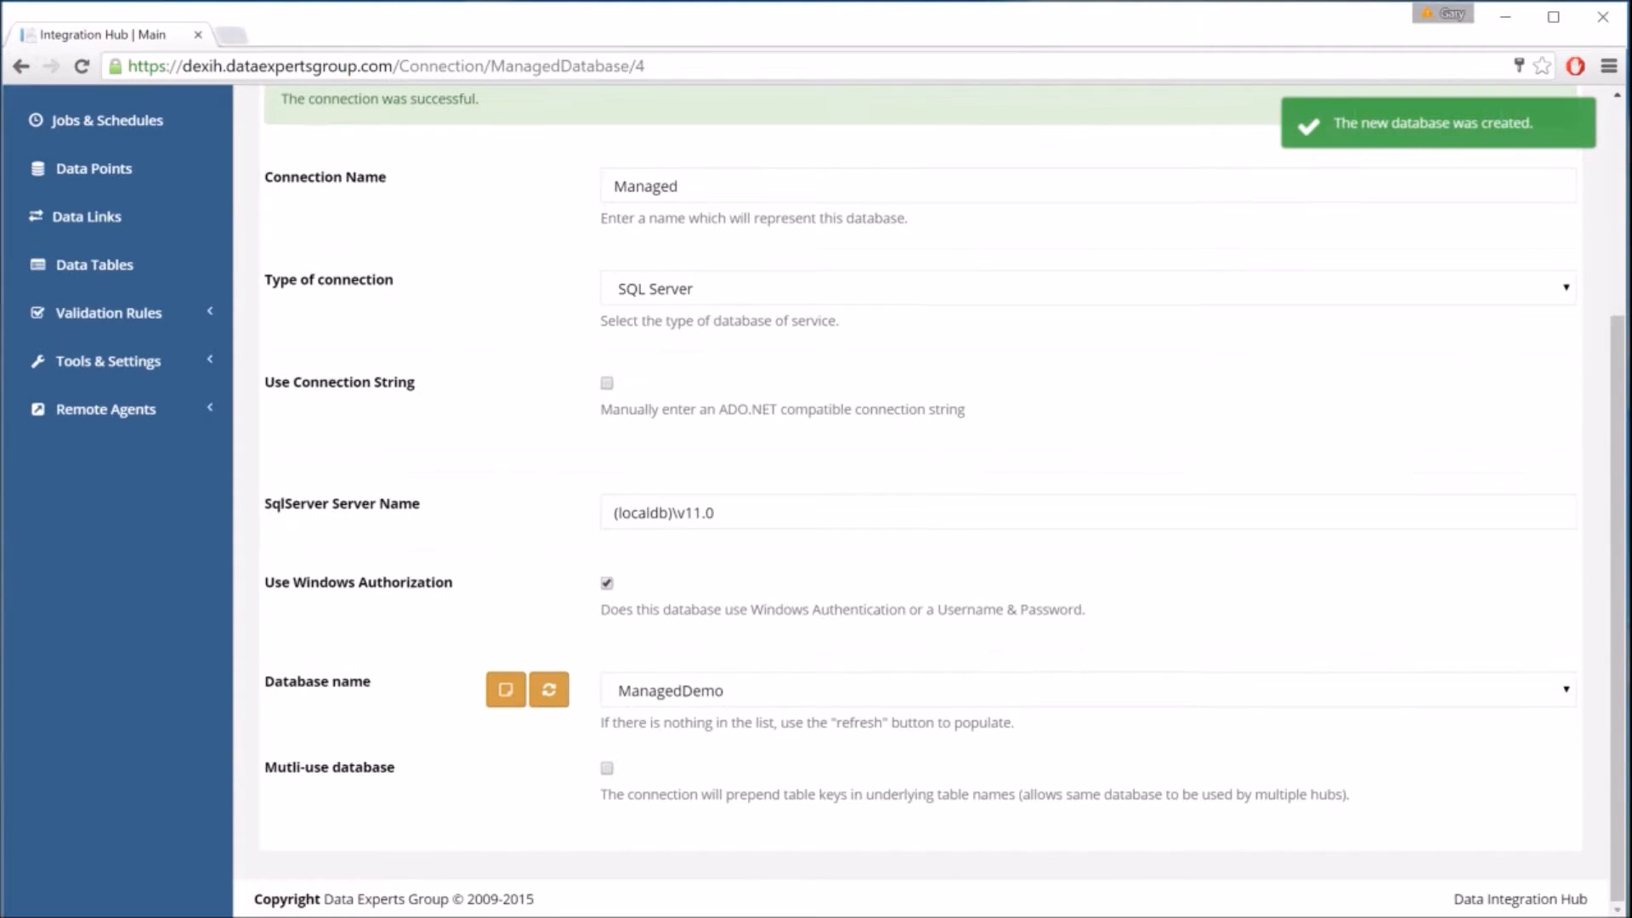
pyautogui.click(694, 689)
pyautogui.click(744, 647)
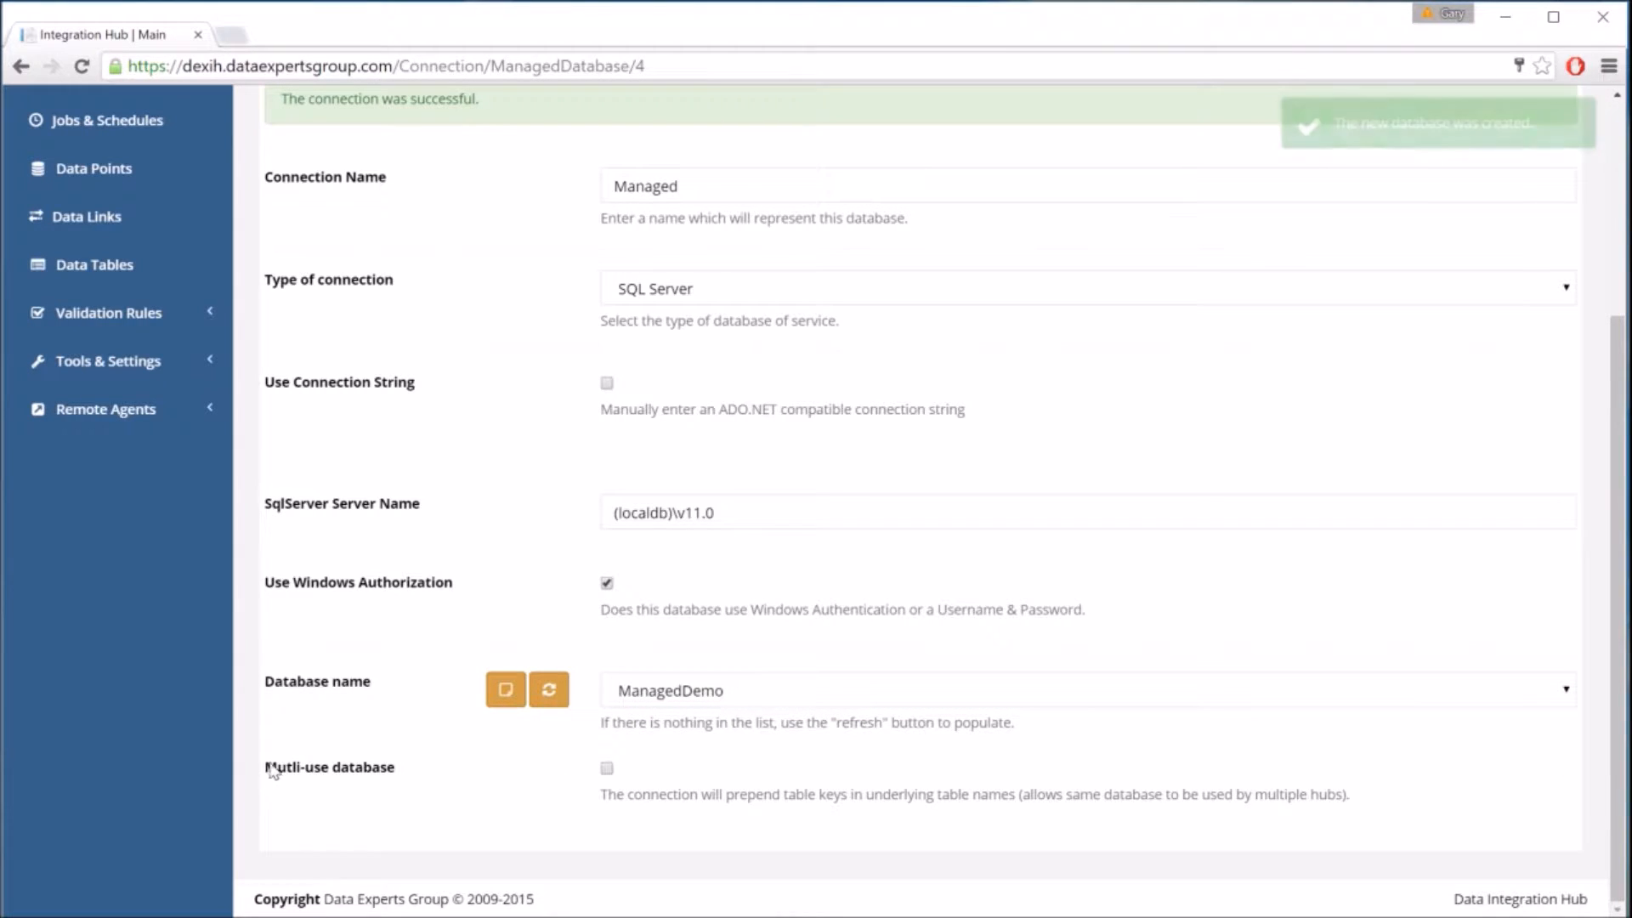
# - Test the managed database connection and save the data point
pyautogui.moveTo(270, 770); pyautogui.dragTo(396, 772)
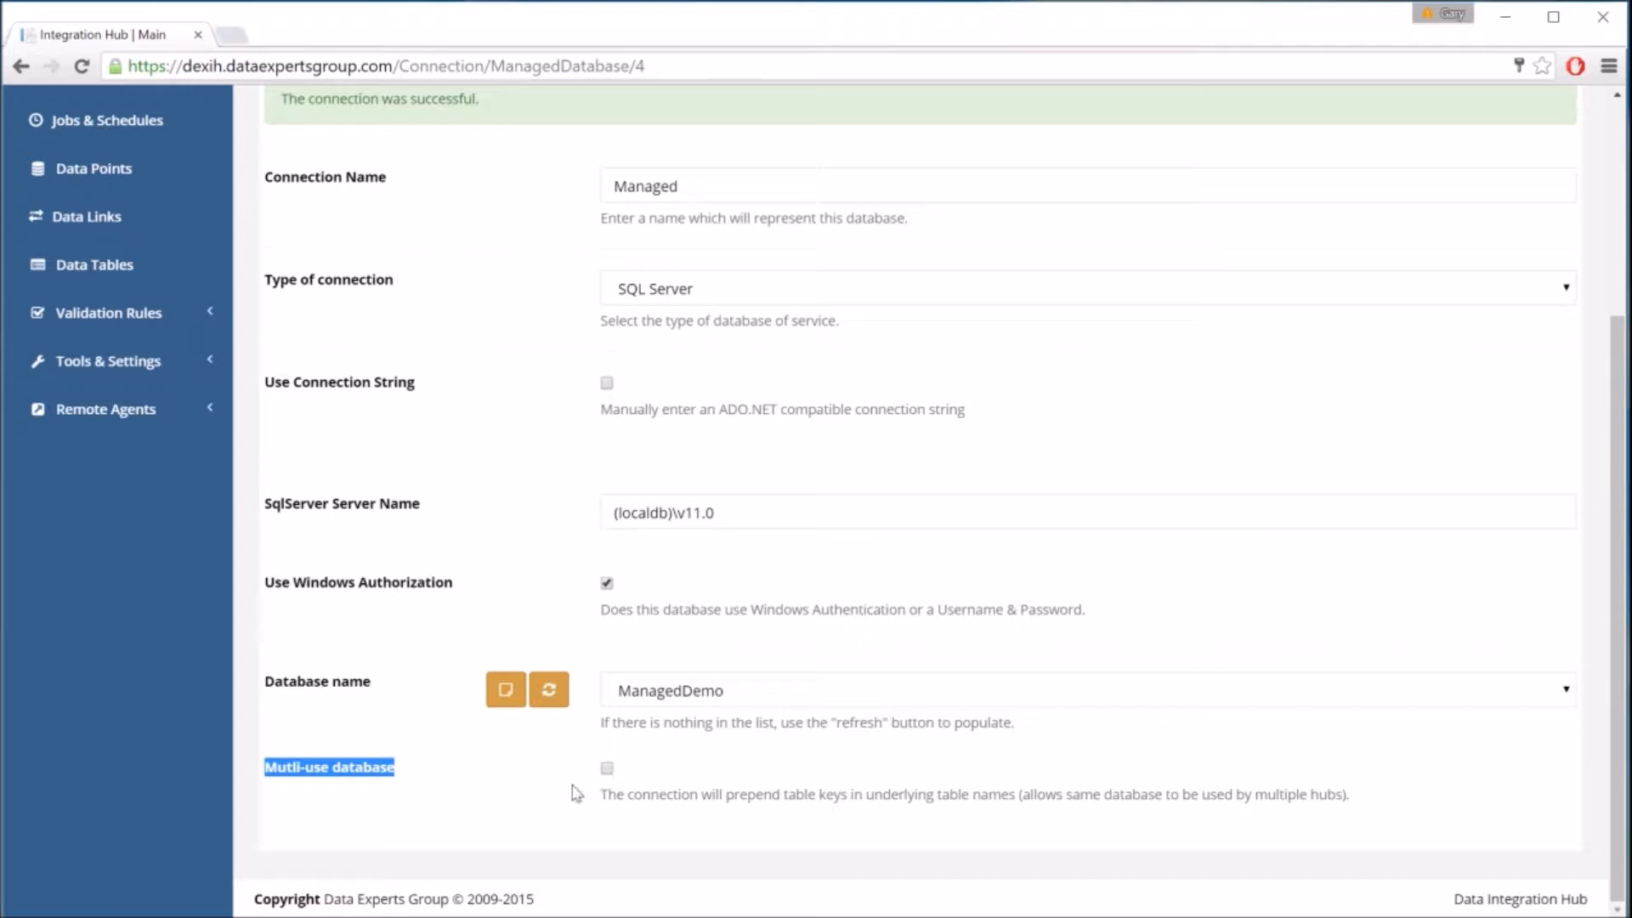
pyautogui.scroll(4, 653, 844)
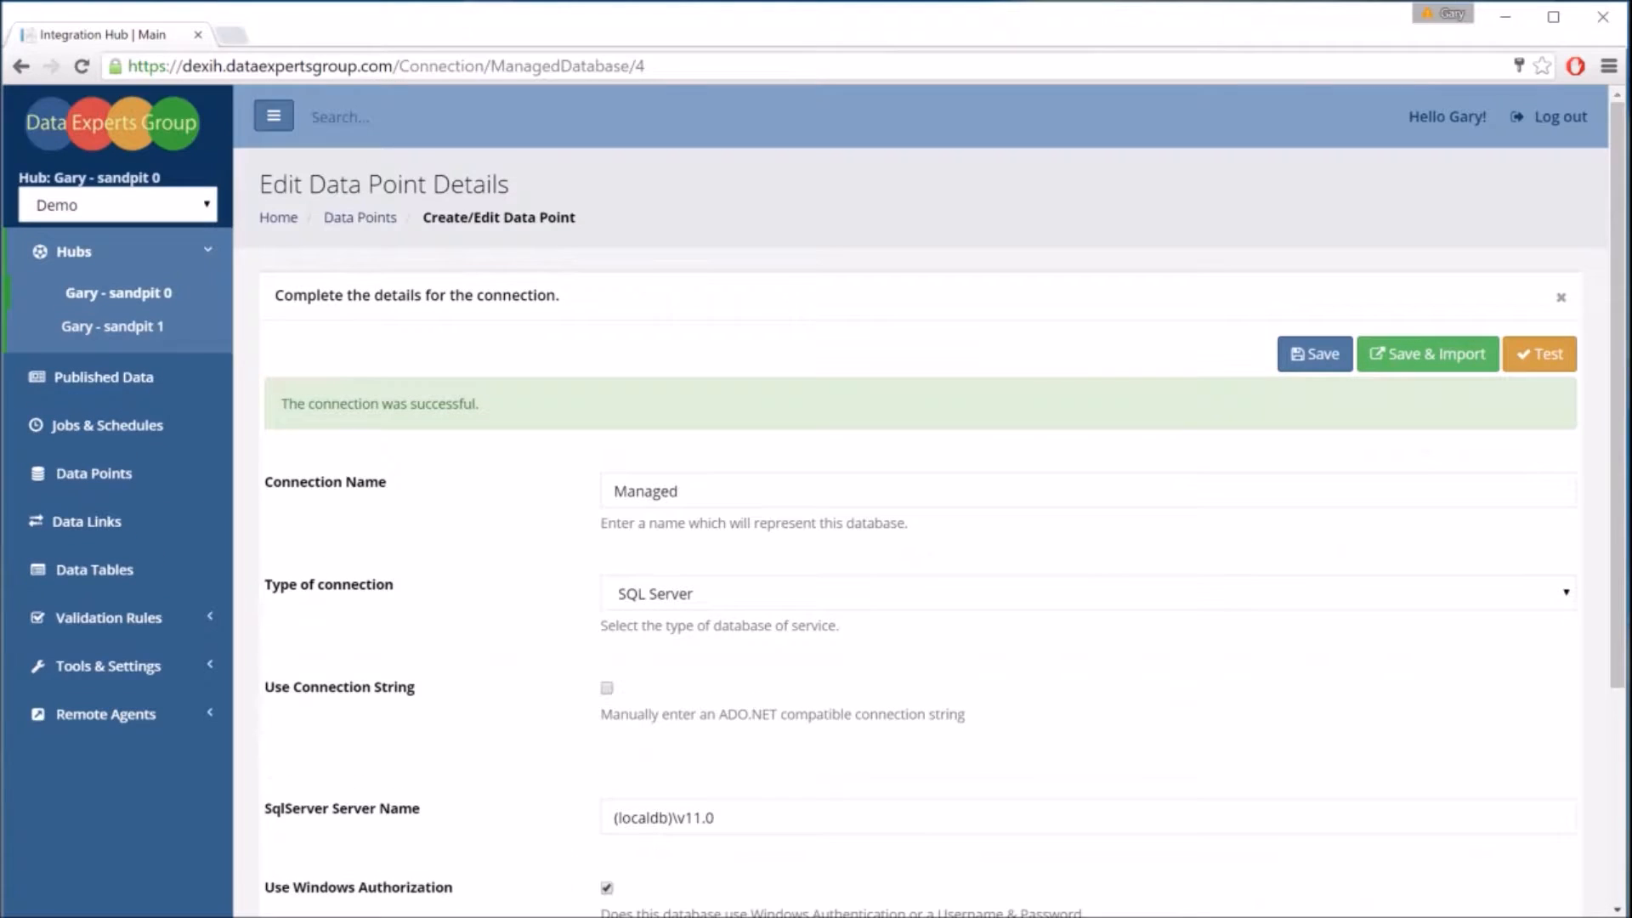
pyautogui.click(1544, 357)
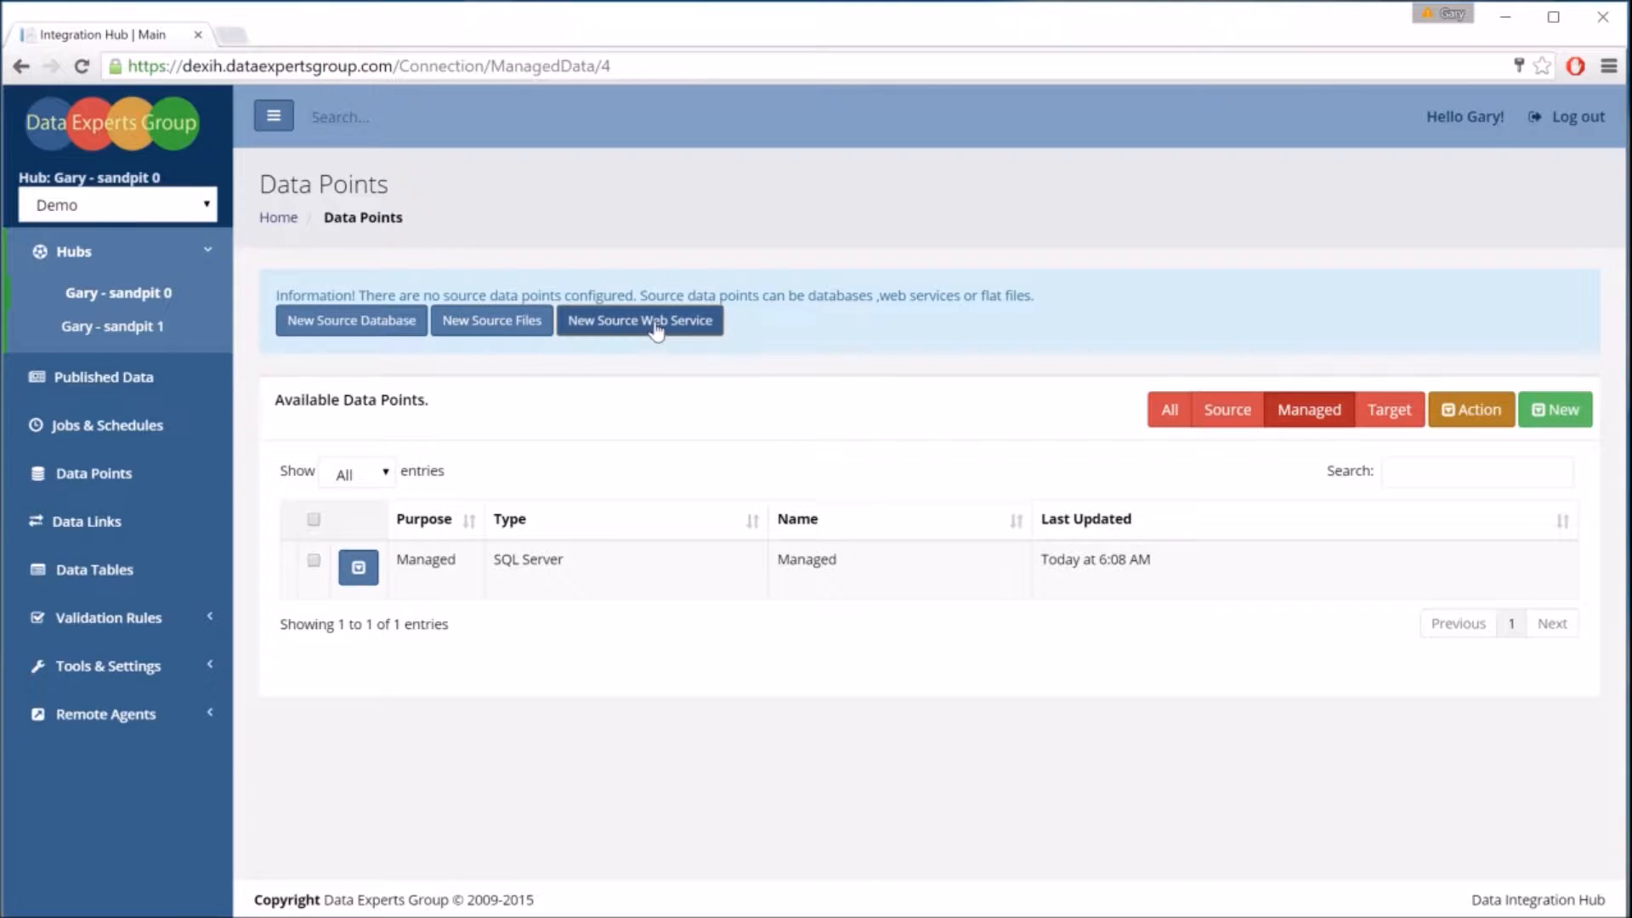
# - Create a source database data point named AdventureWorks with SQL Server as its connection type
pyautogui.click(341, 329)
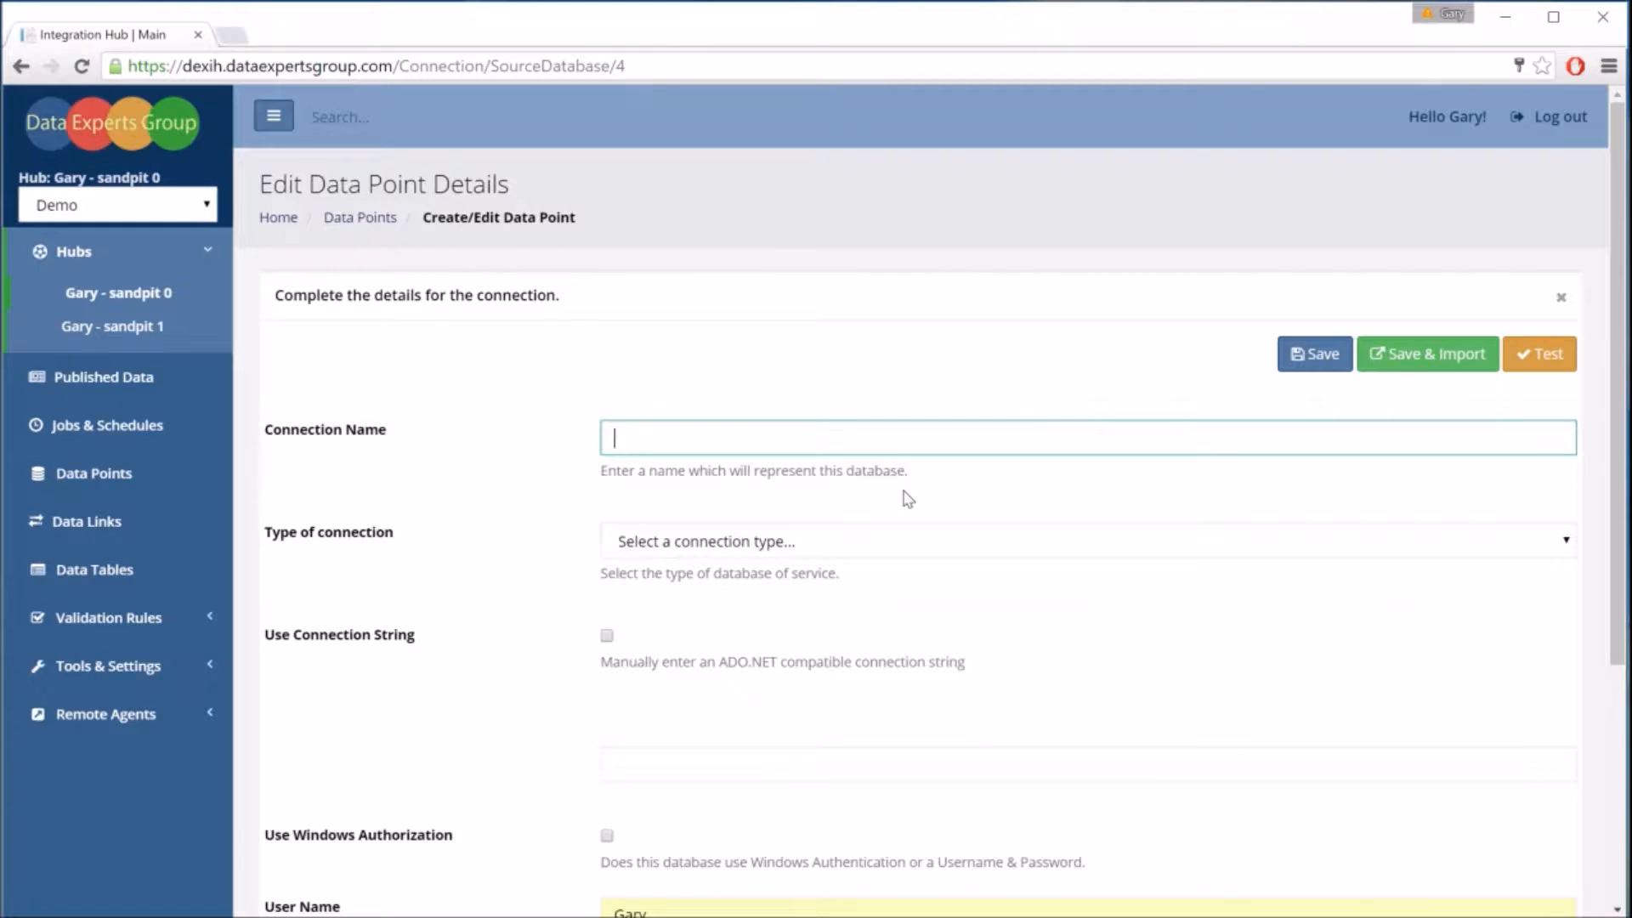
pyautogui.write('Adv')
pyautogui.press('BackSpace')
pyautogui.write('entru')
pyautogui.press('BackSpace')
pyautogui.press('BackSpace')
pyautogui.write('ureWorks')
pyautogui.click(764, 548)
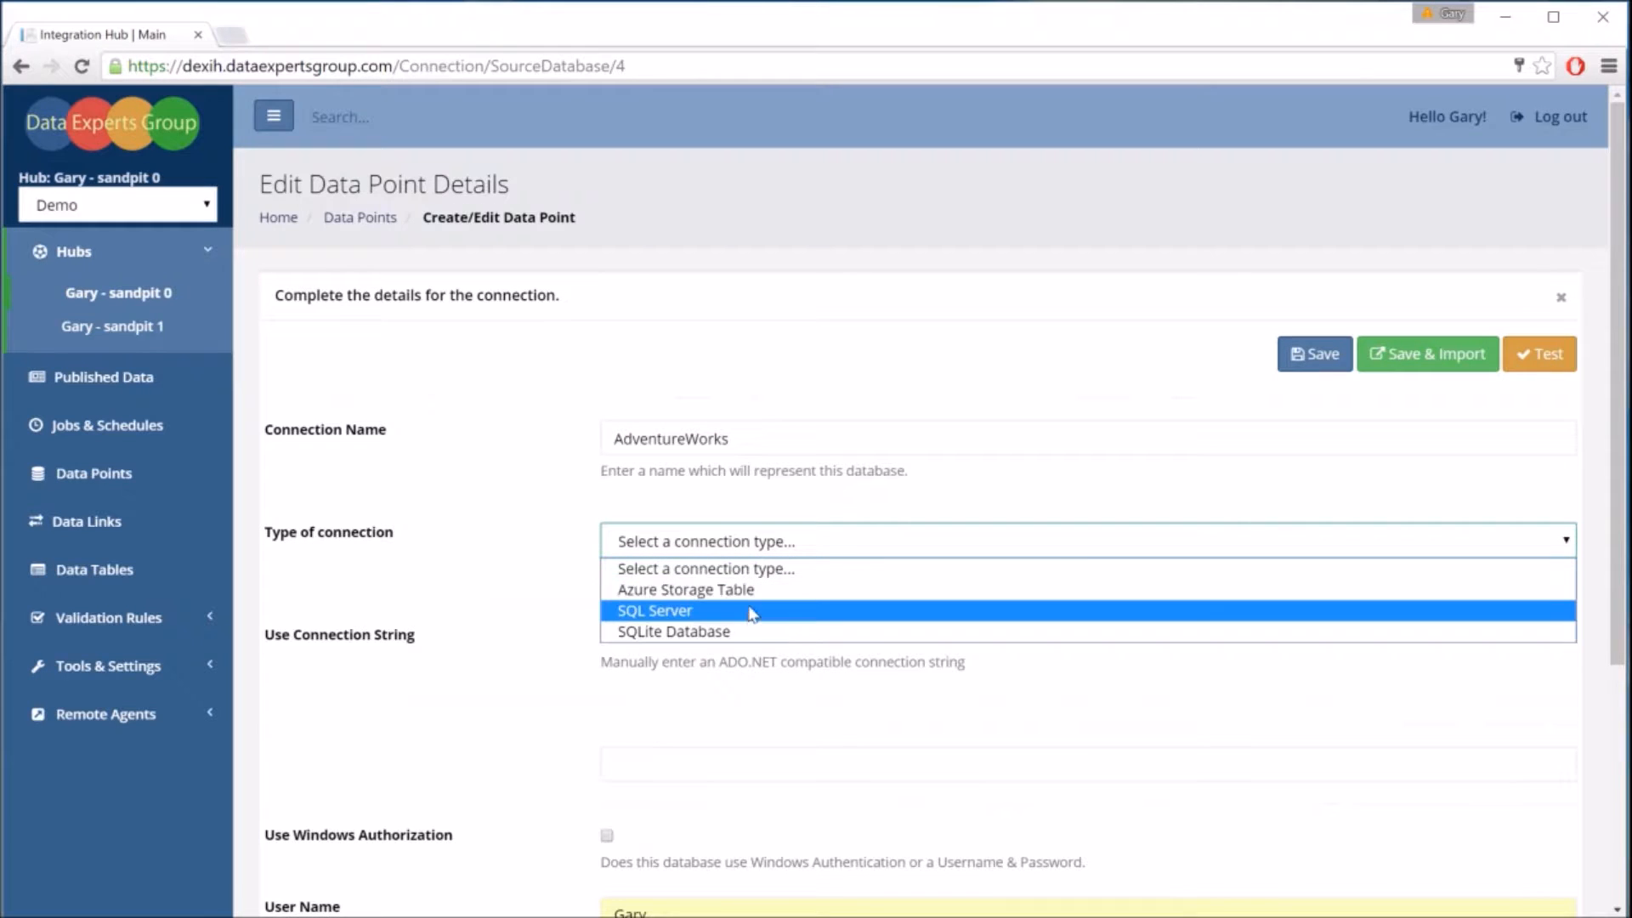
pyautogui.click(722, 610)
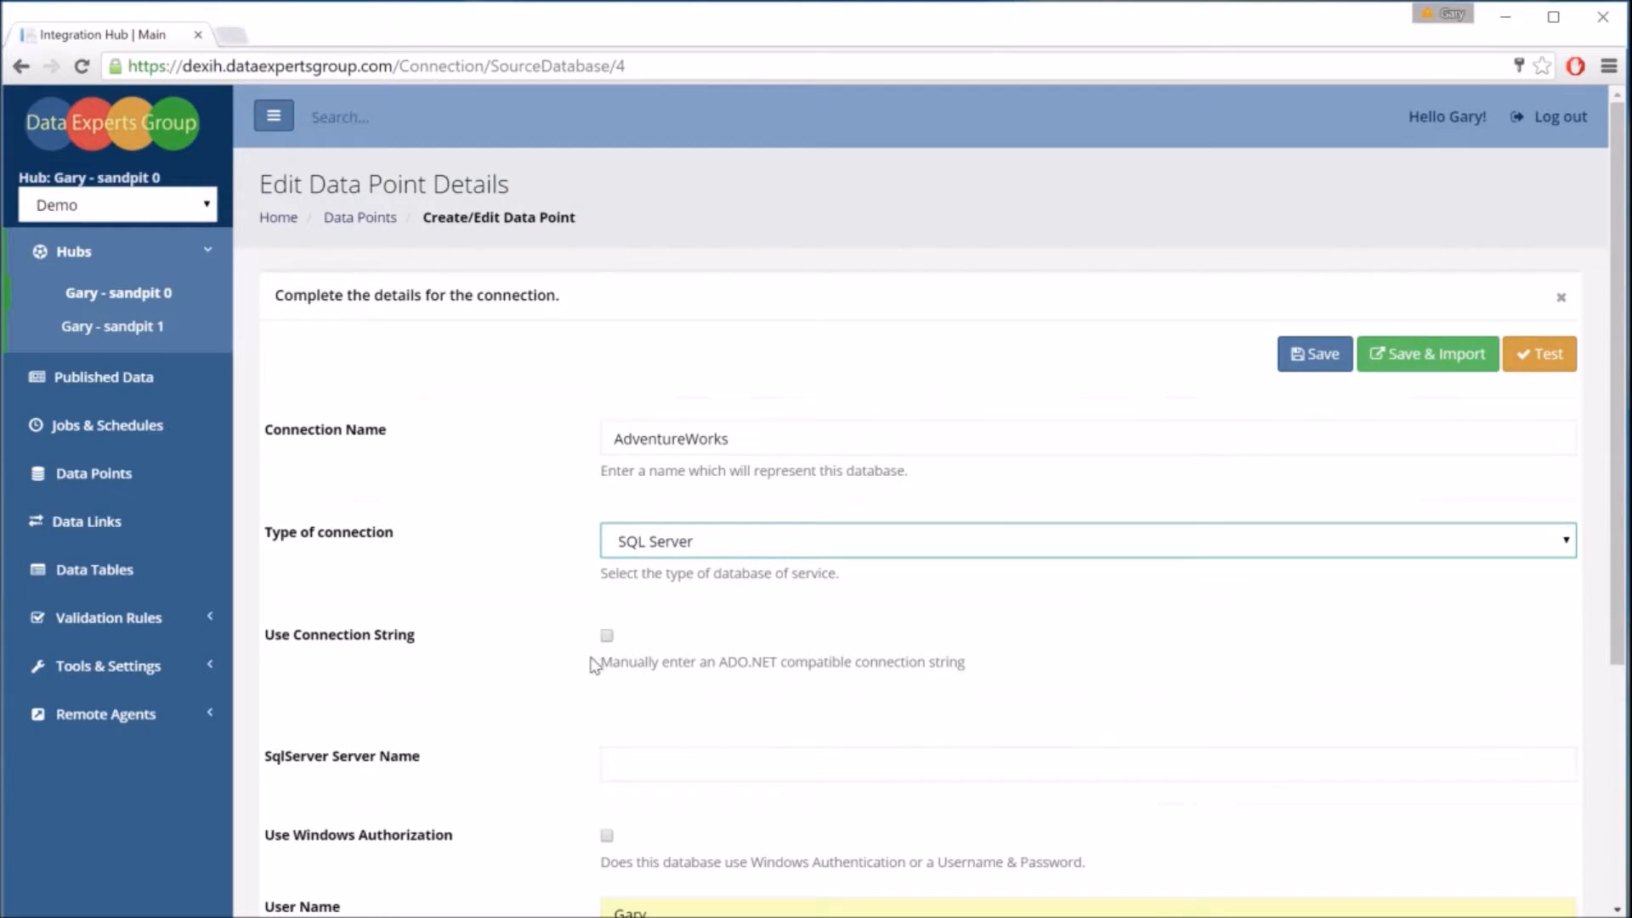
# - Set the AdventureWorks connection's SQL Server name to (localdb)\v11.0
pyautogui.scroll(-2, 592, 661)
pyautogui.click(614, 555)
pyautogui.write('(locald')
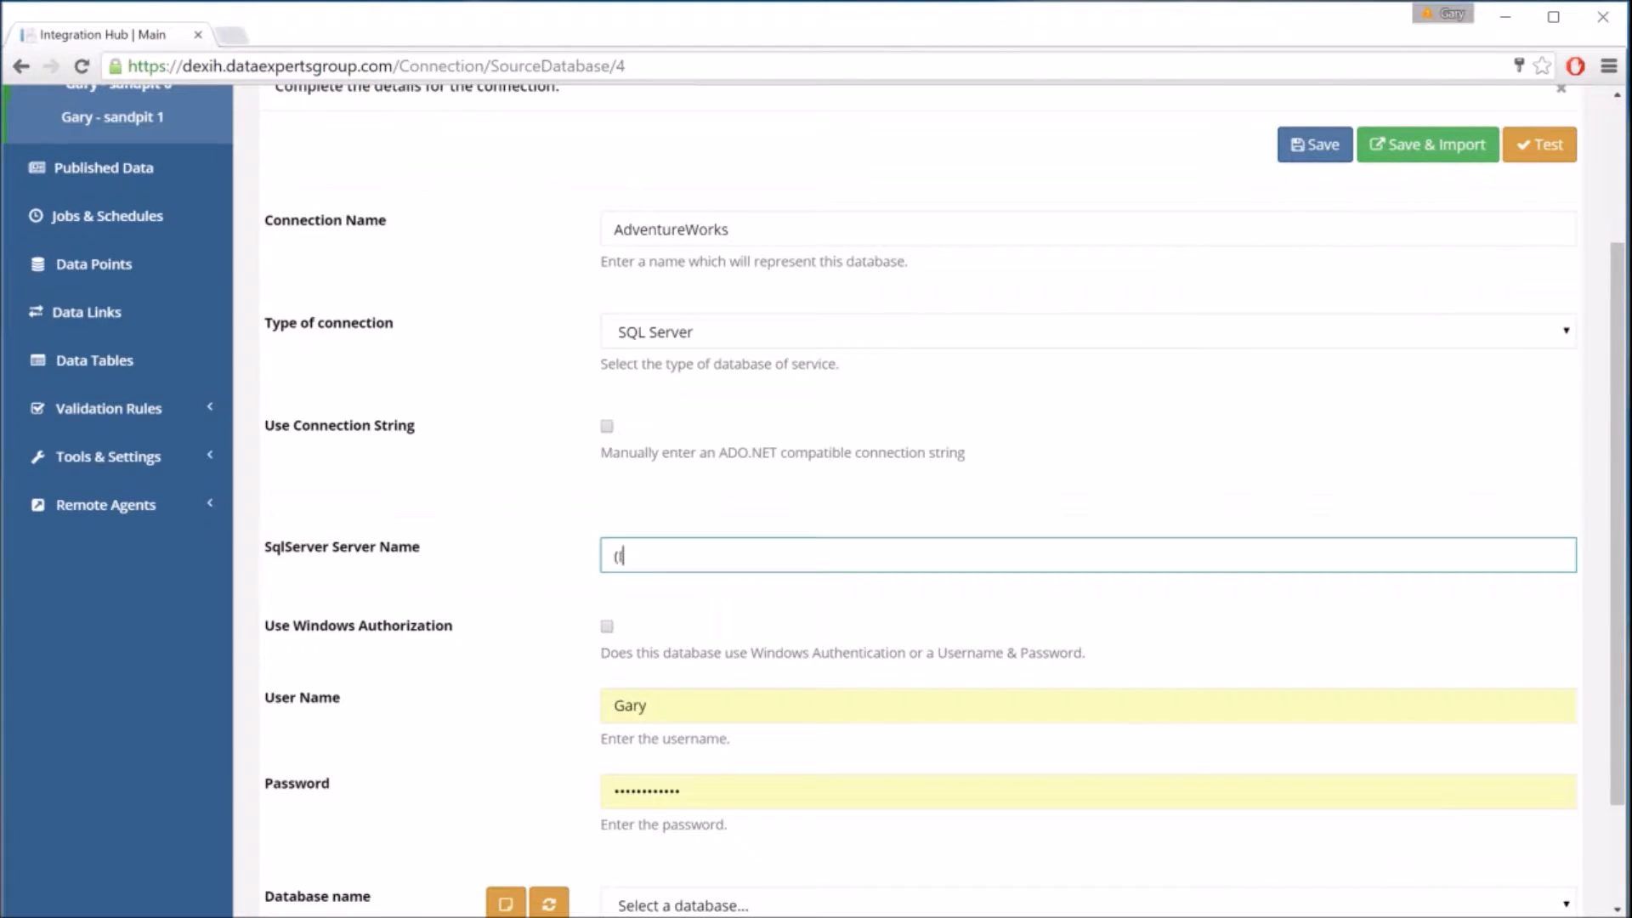
pyautogui.press('BackSpace')
pyautogui.press('BackSpace')
pyautogui.write('ldb)\\v11.0')
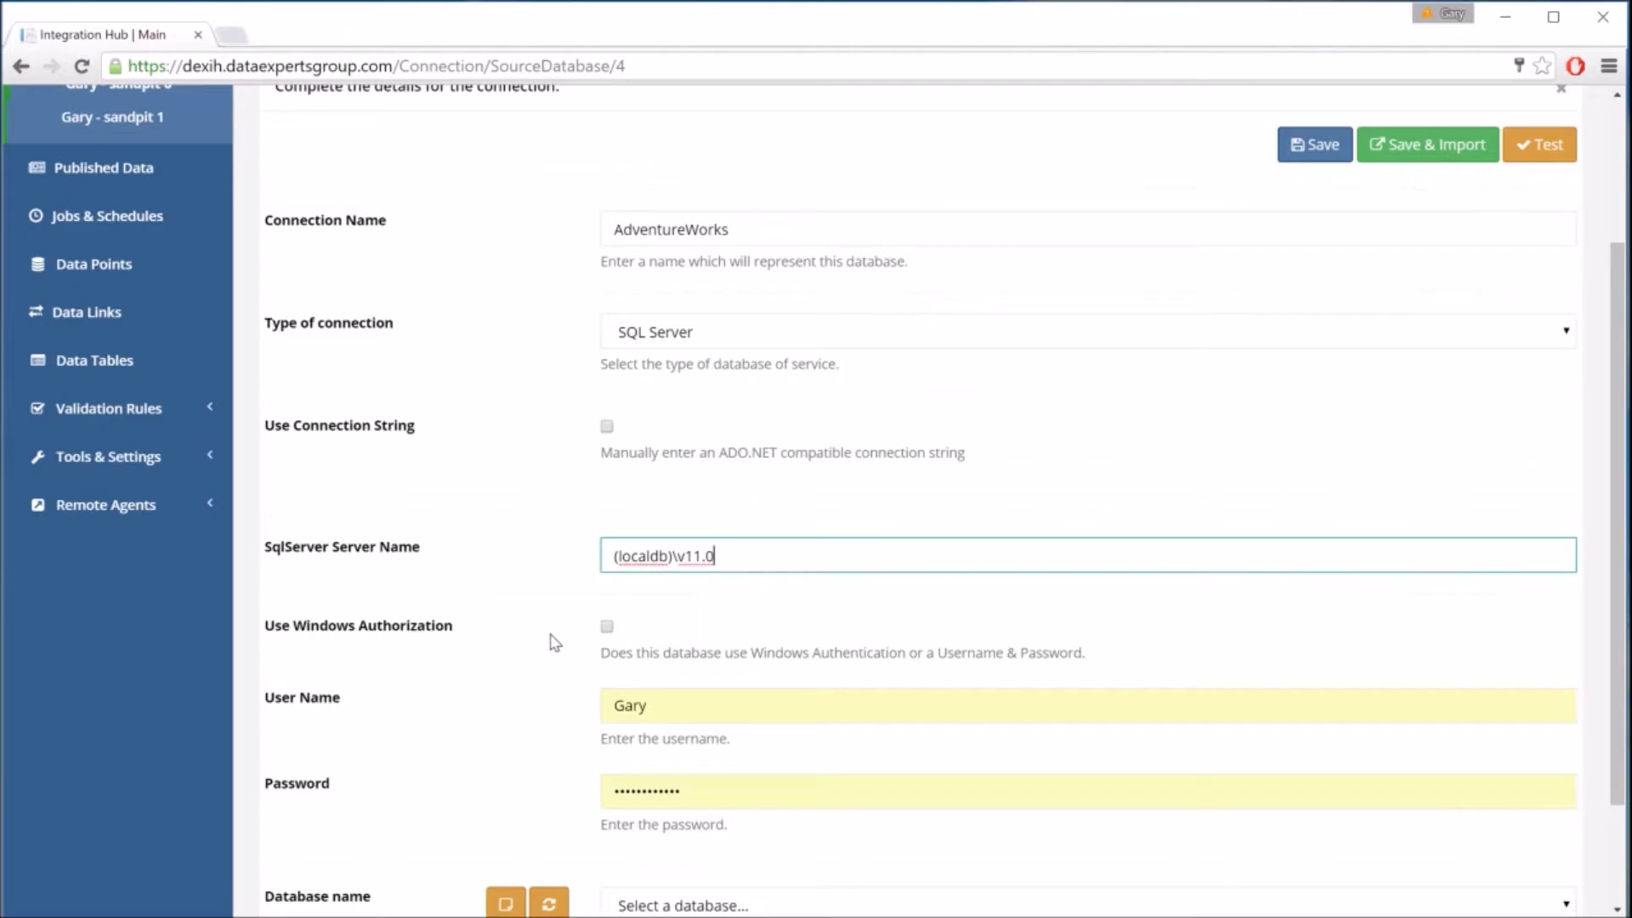
# - Try to load the server's database list for the AdventureWorks connection without Windows Authorization
pyautogui.scroll(-2, 554, 641)
pyautogui.click(549, 762)
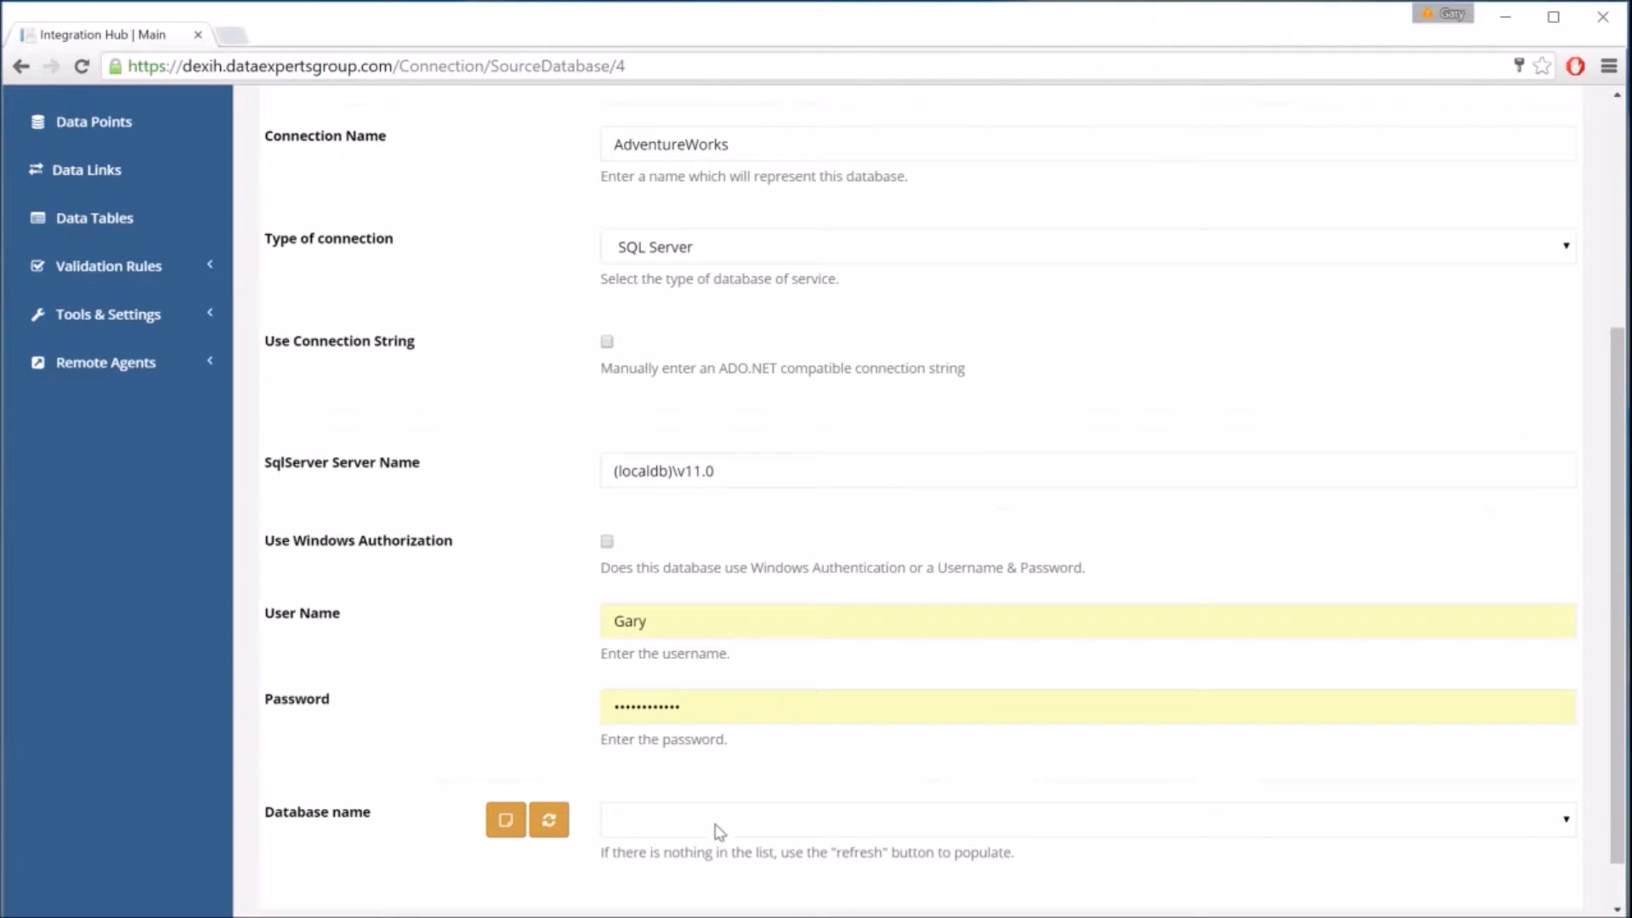
pyautogui.click(716, 837)
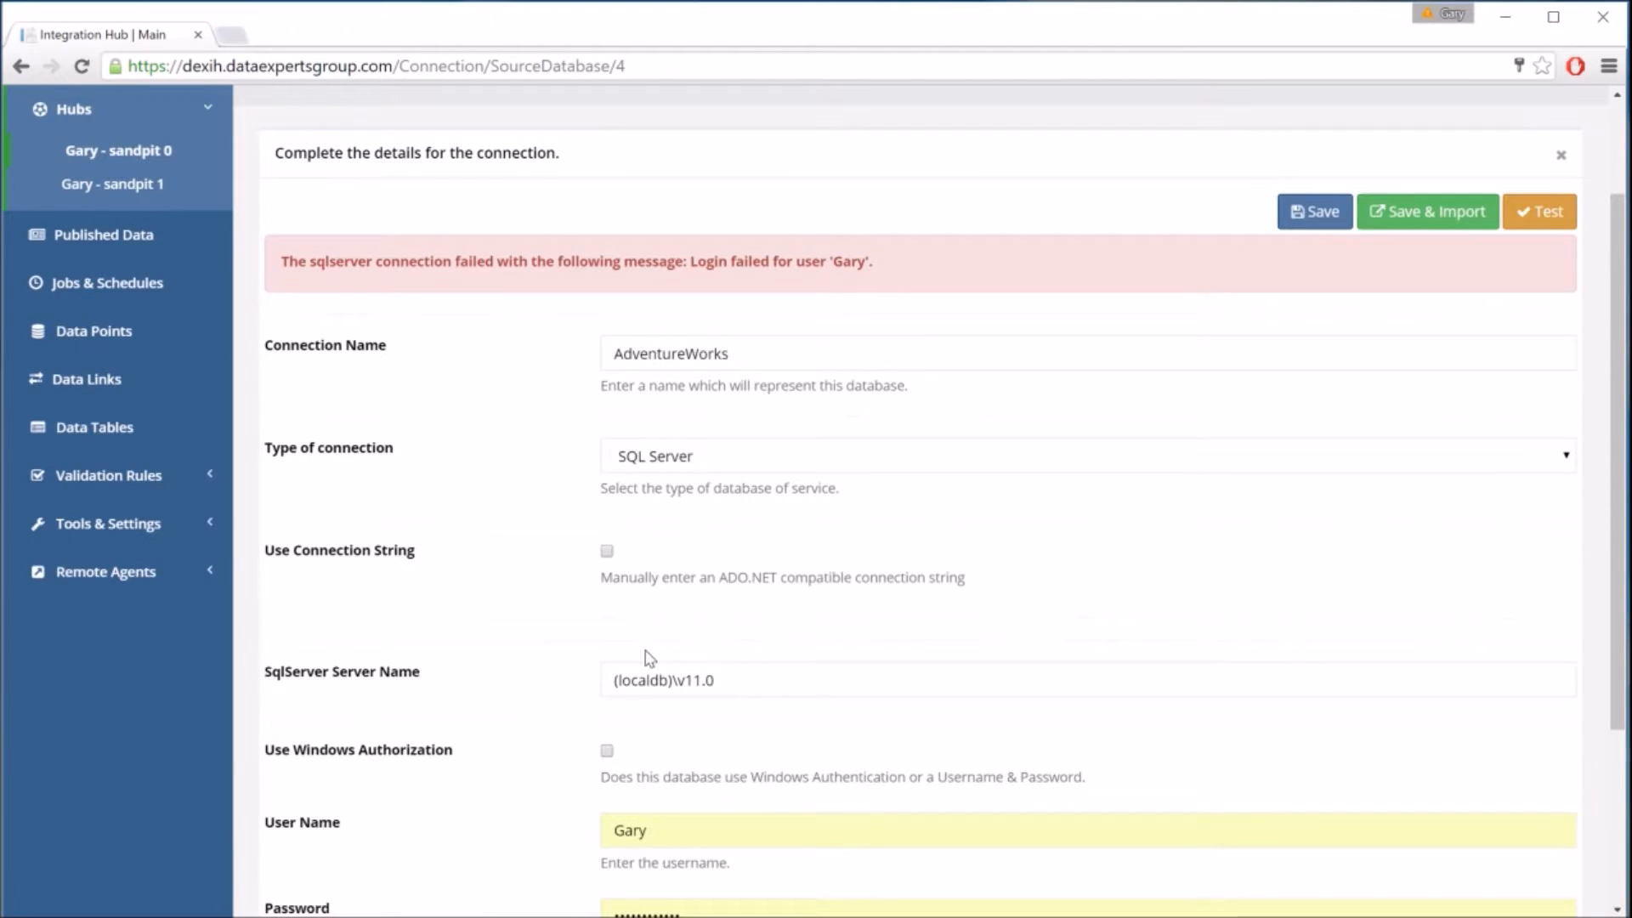
# - Enable Windows Authorization for the AdventureWorks connection and refresh its database list
pyautogui.scroll(-3, 650, 659)
pyautogui.click(606, 751)
pyautogui.click(549, 761)
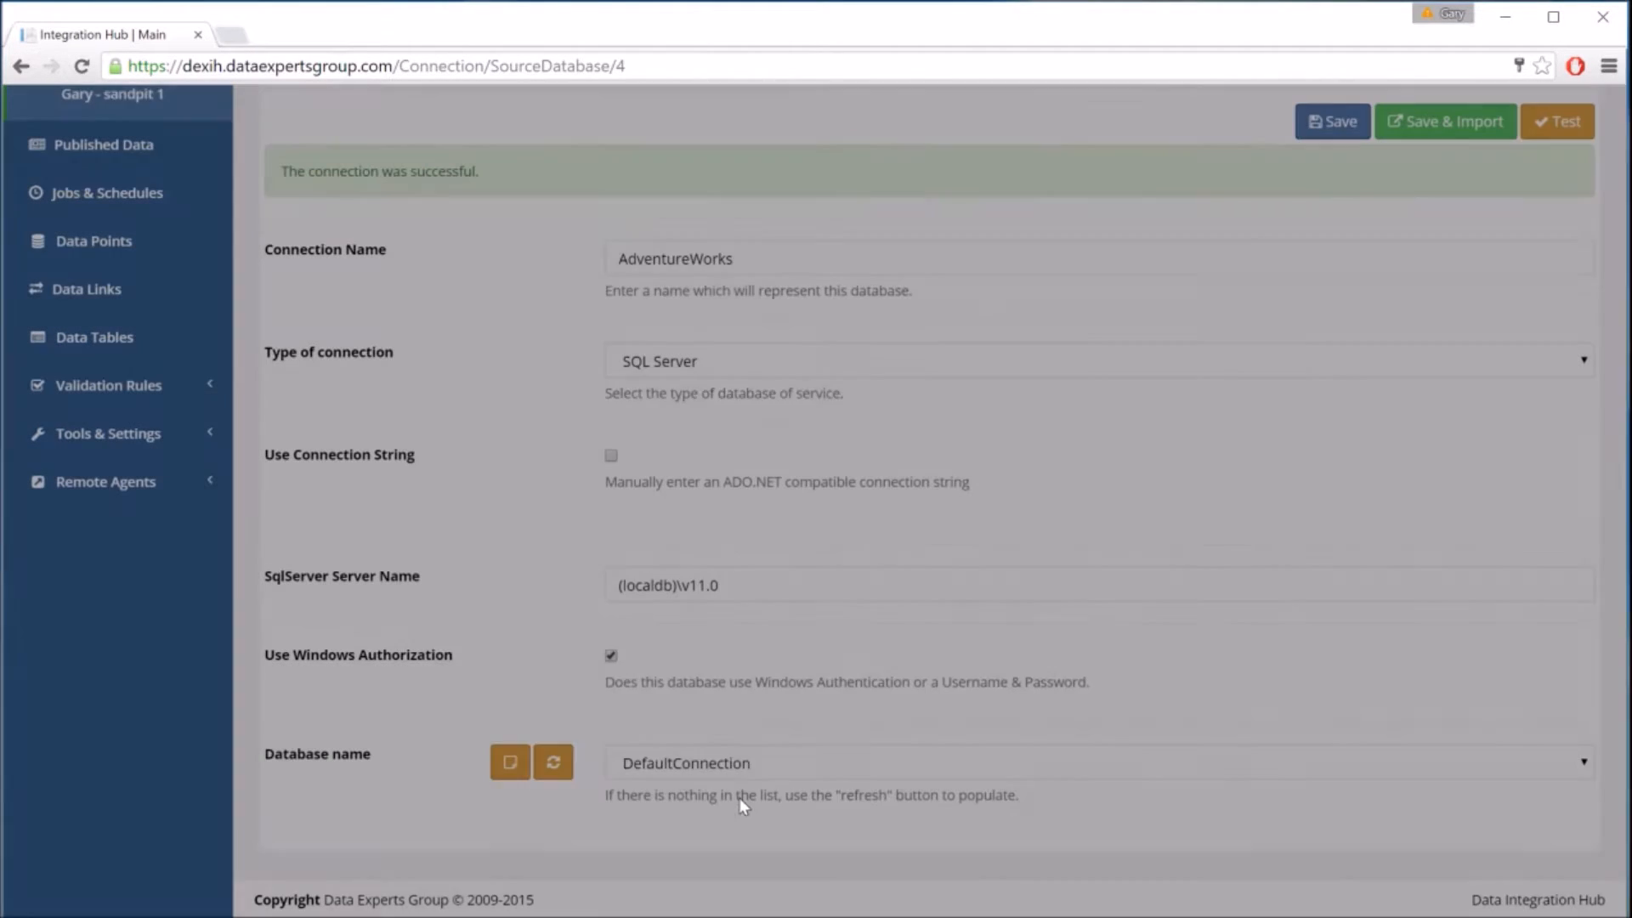
# - Select MyAdventureWorks as the source database and save the data point
pyautogui.click(718, 765)
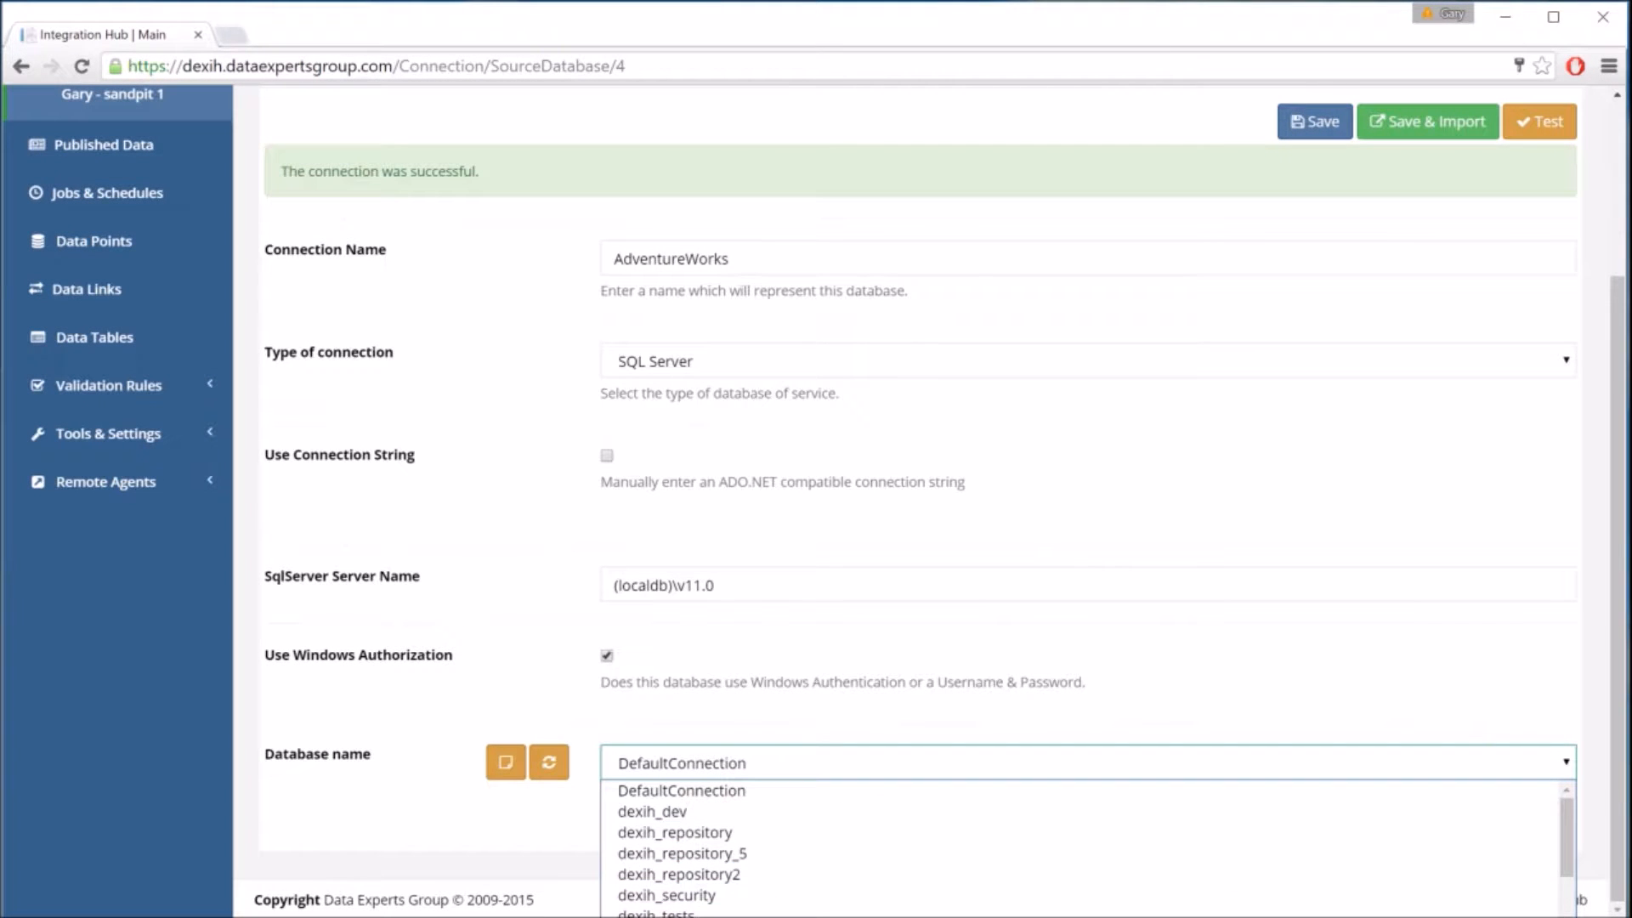
pyautogui.click(722, 916)
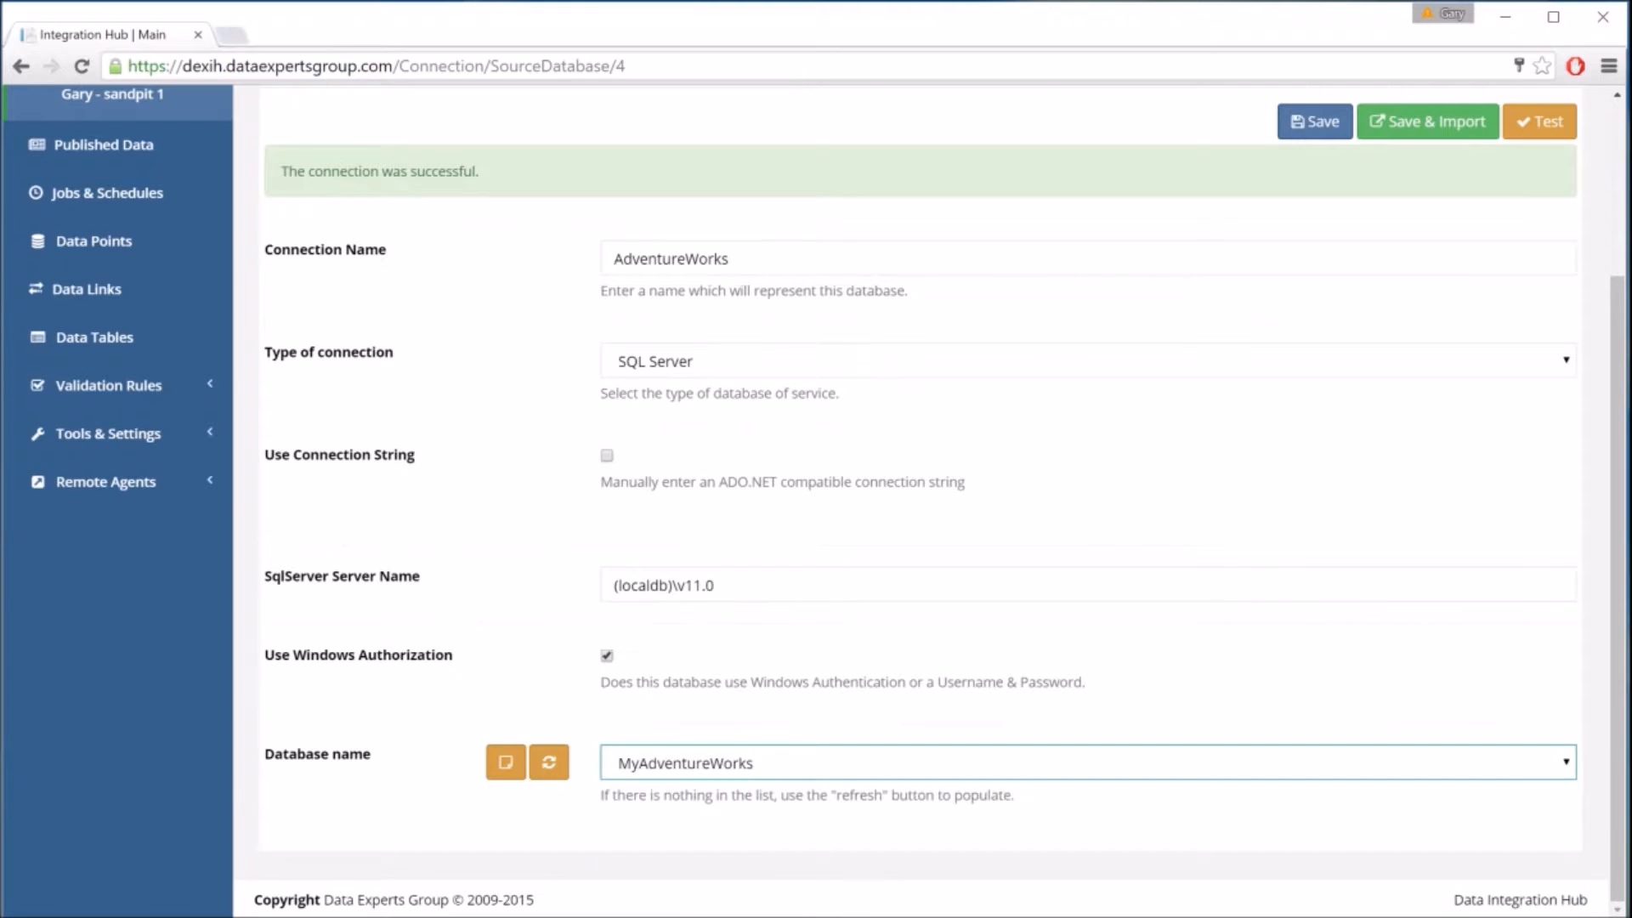
pyautogui.click(1044, 648)
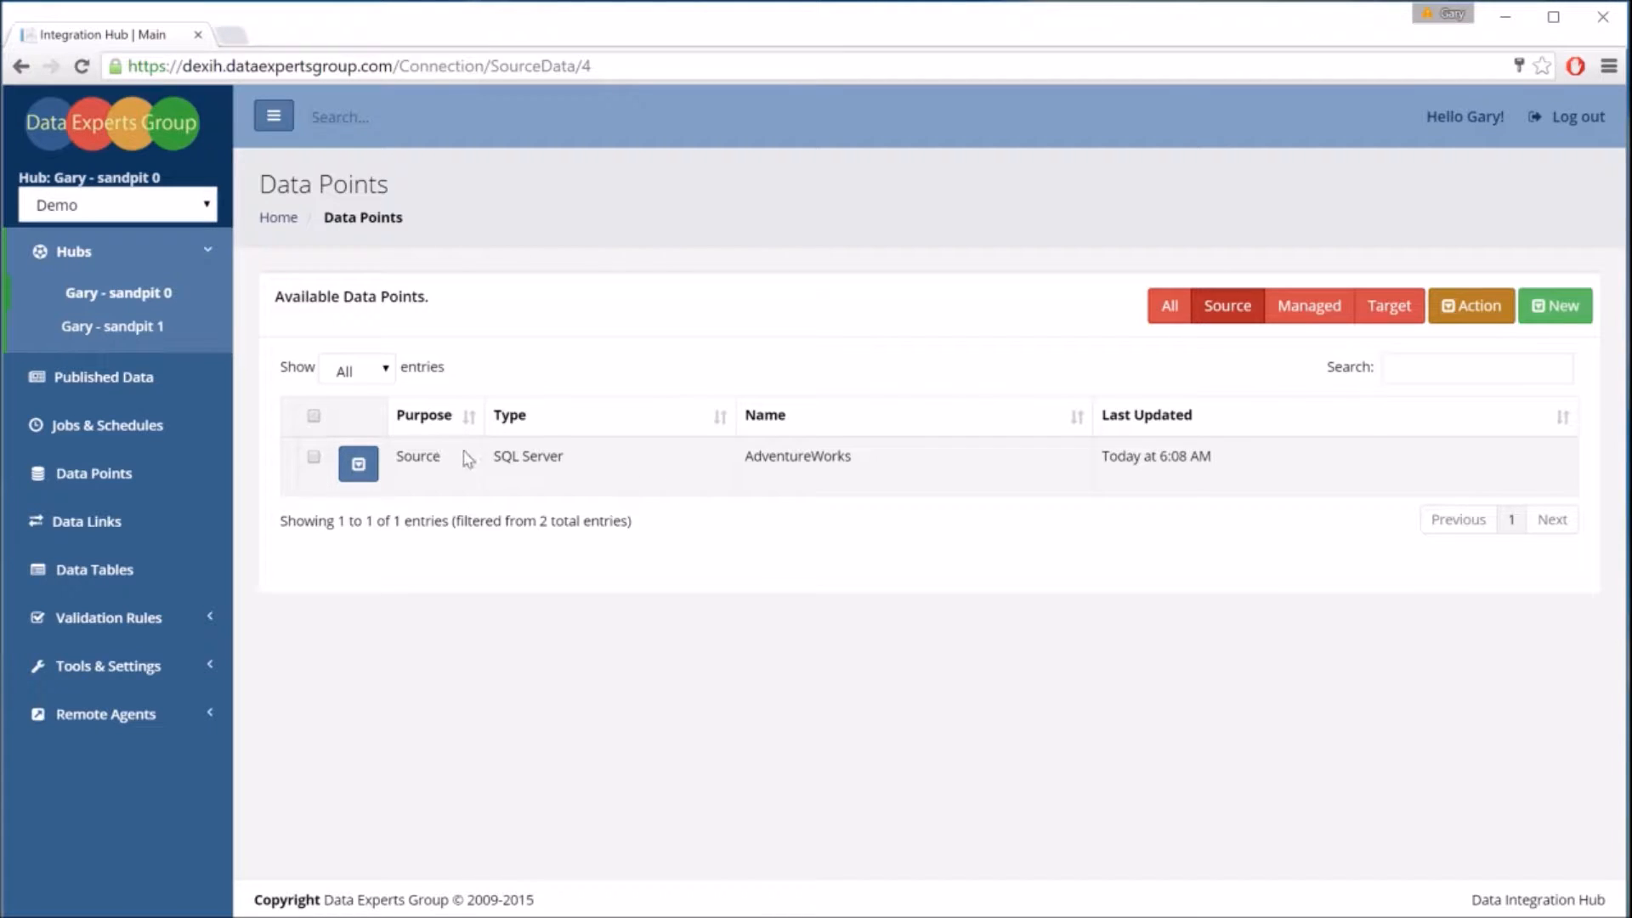
# - Import the Person.Address and Sales.CreditCard tables from the AdventureWorks data point into the hub
pyautogui.click(359, 466)
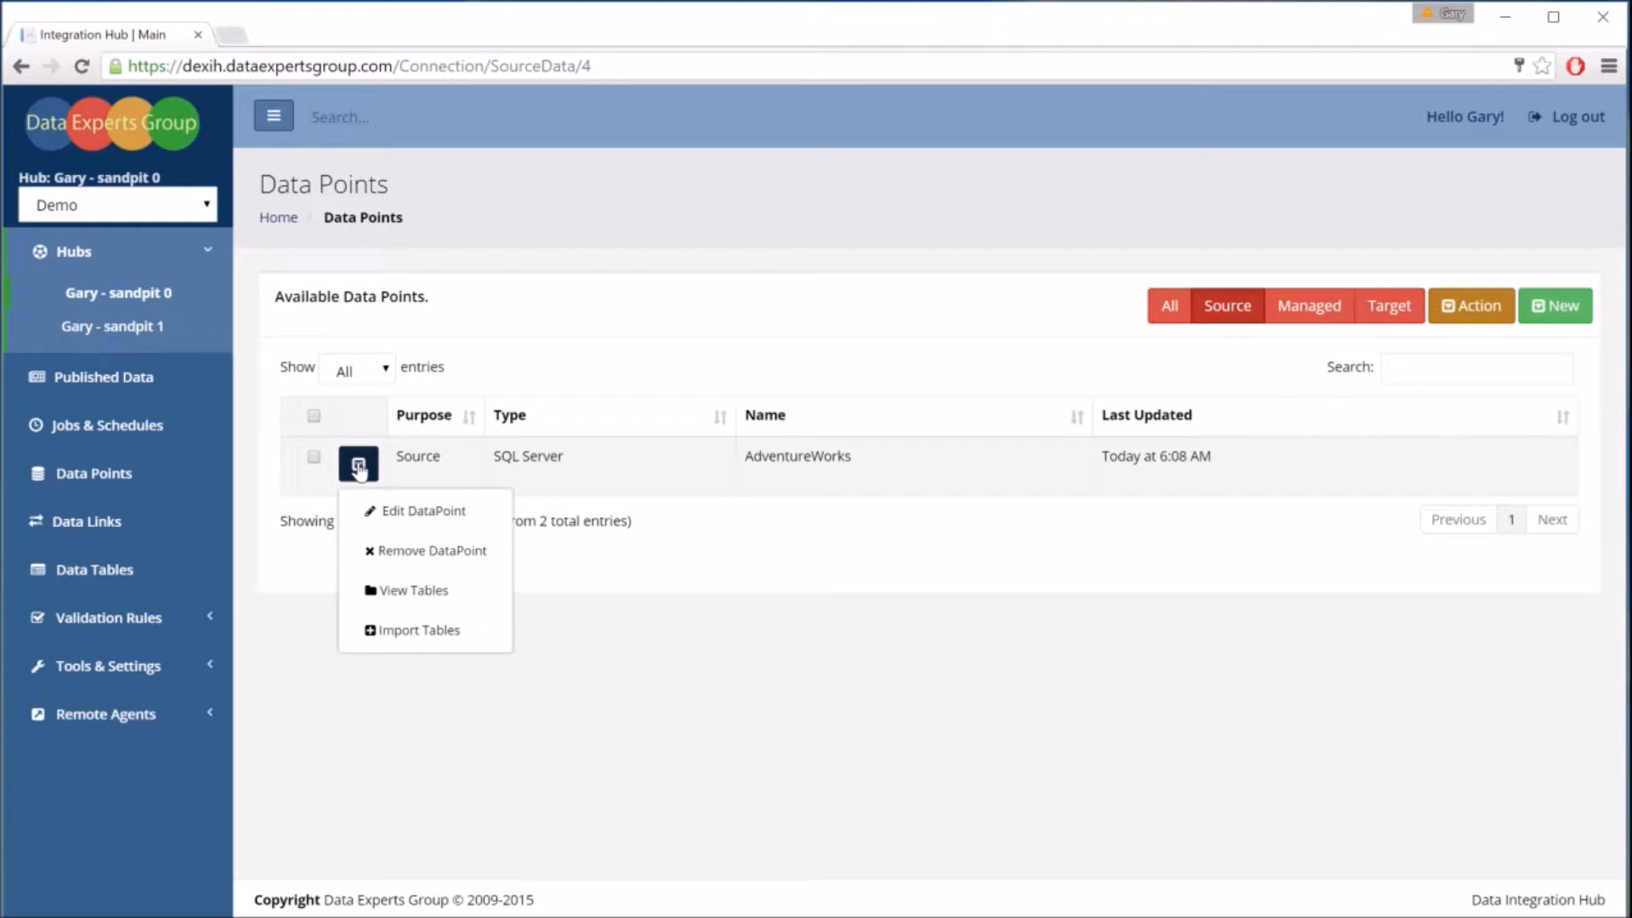
pyautogui.click(391, 636)
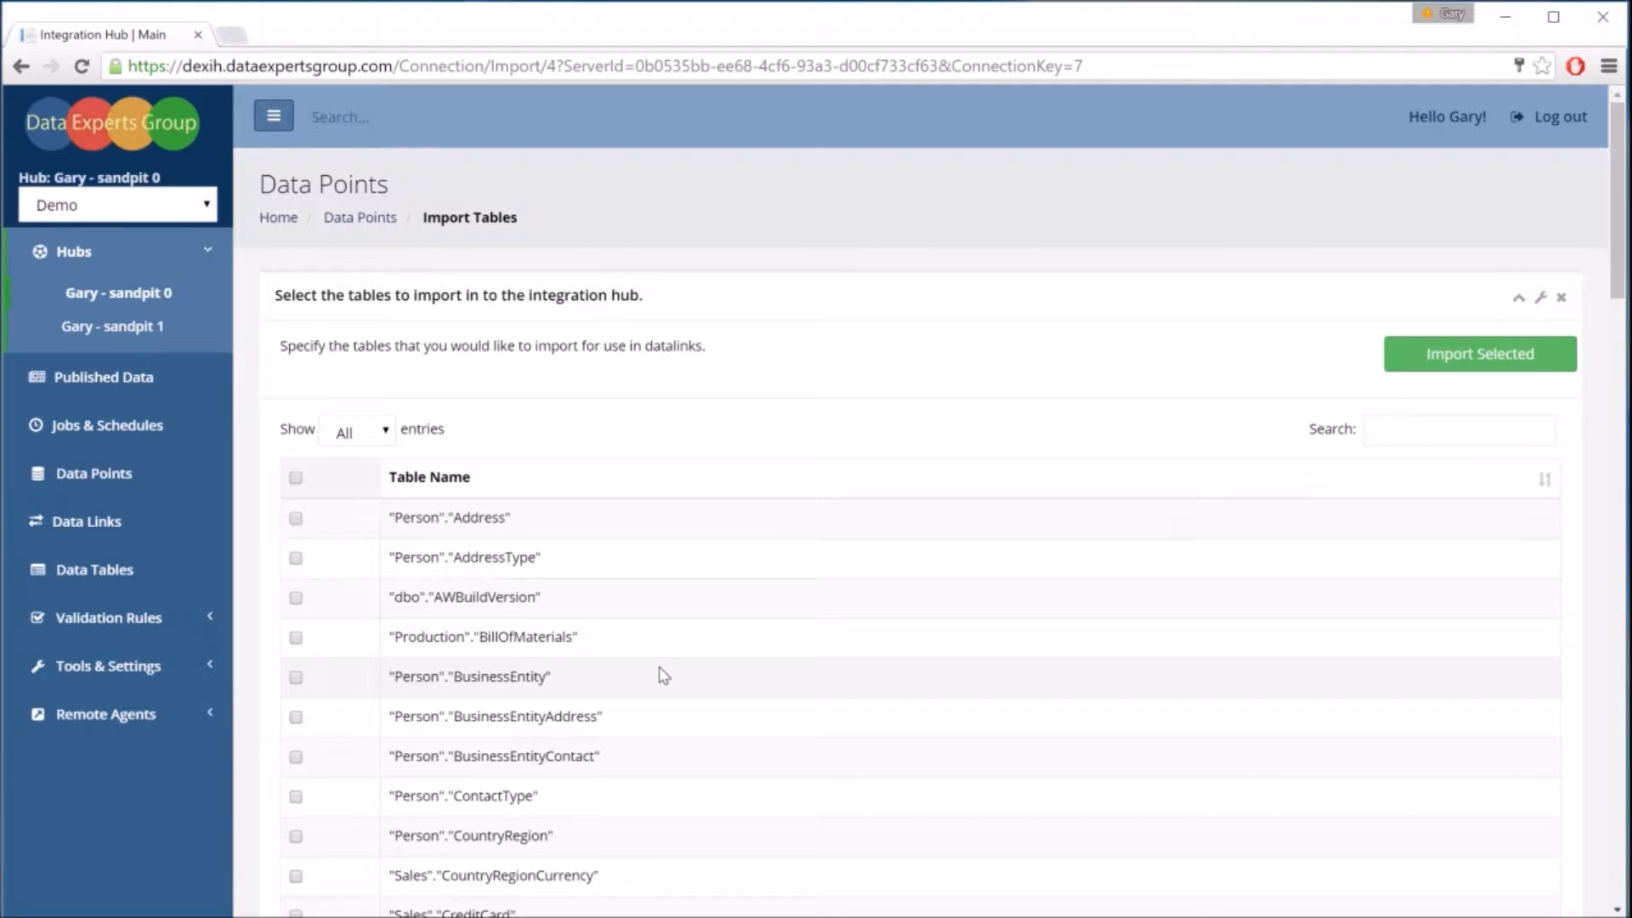
pyautogui.scroll(-2, 660, 675)
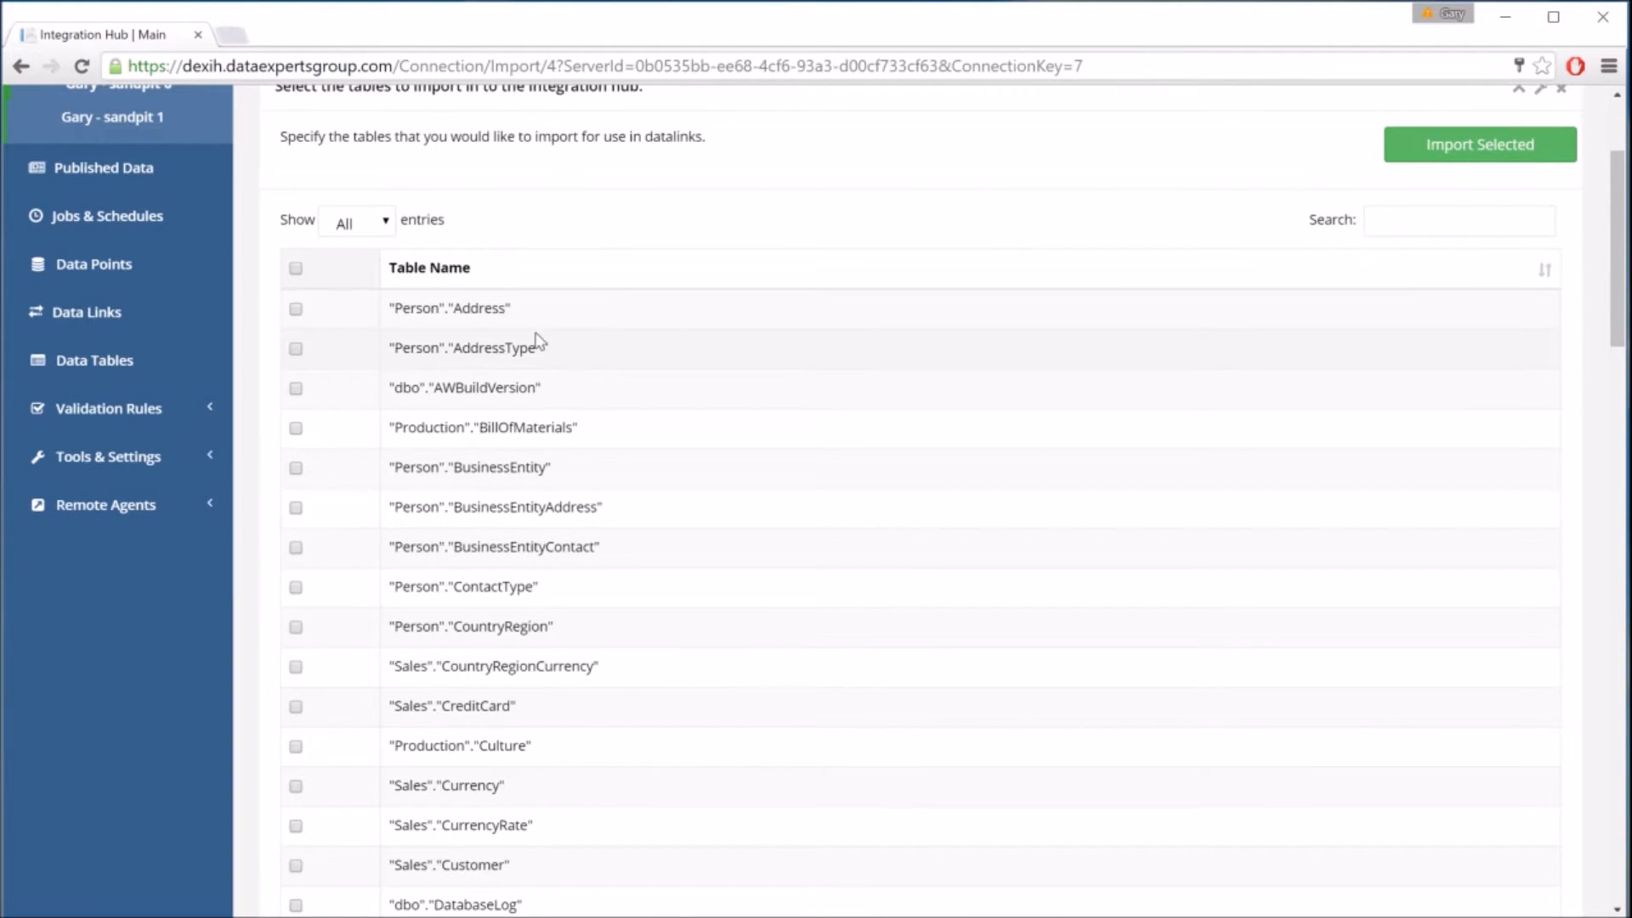
pyautogui.click(296, 309)
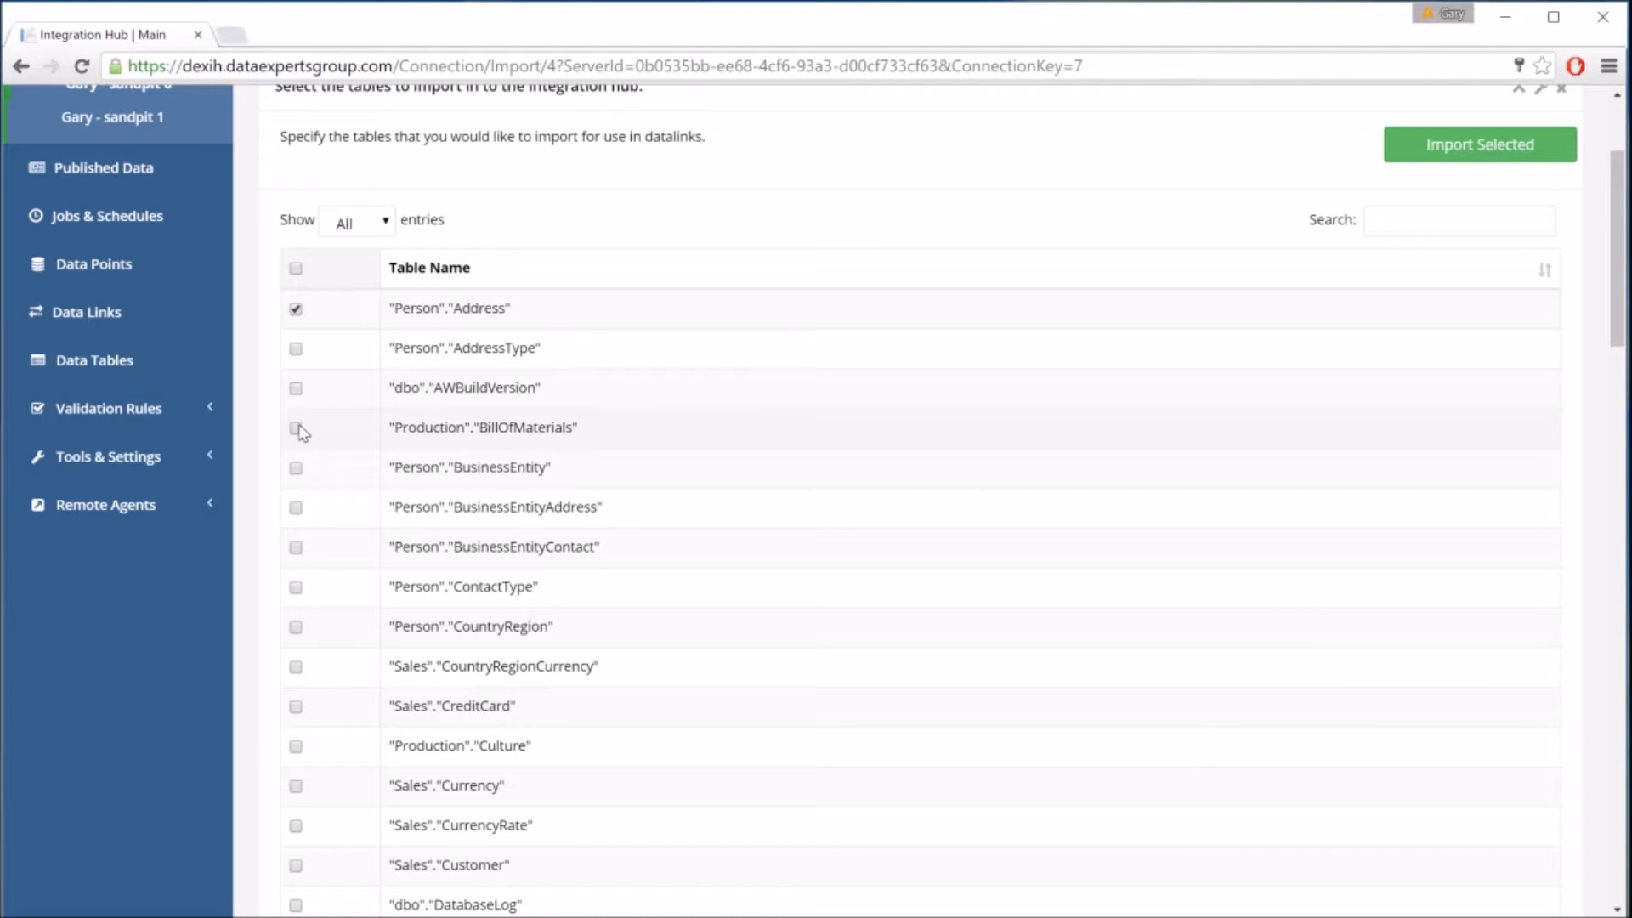
pyautogui.click(297, 707)
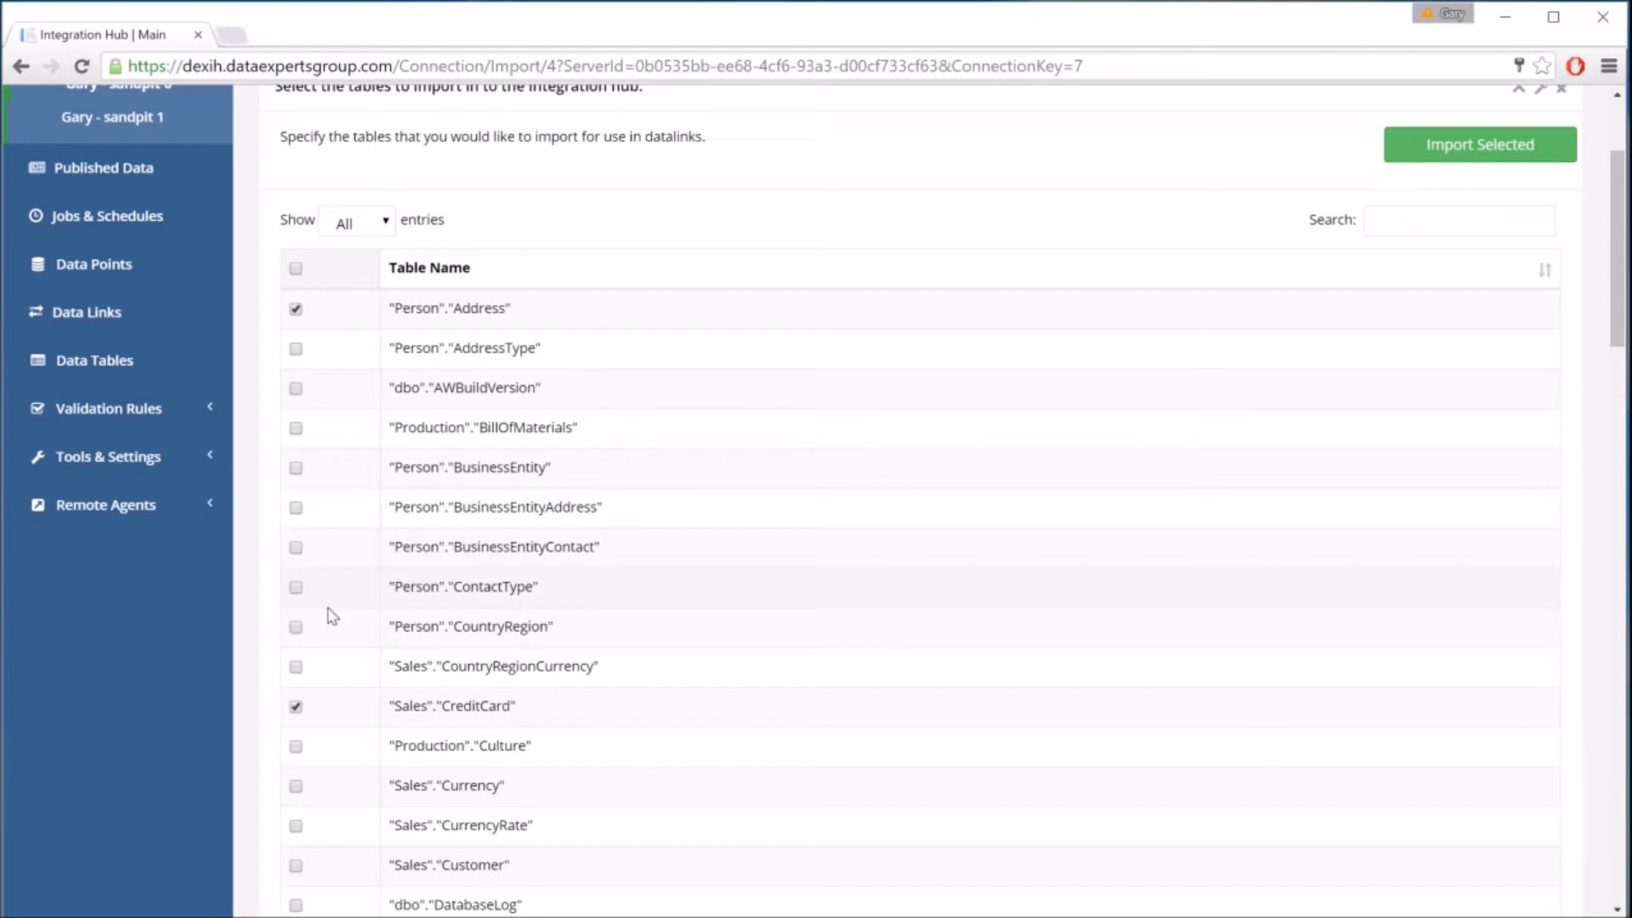
pyautogui.click(1414, 161)
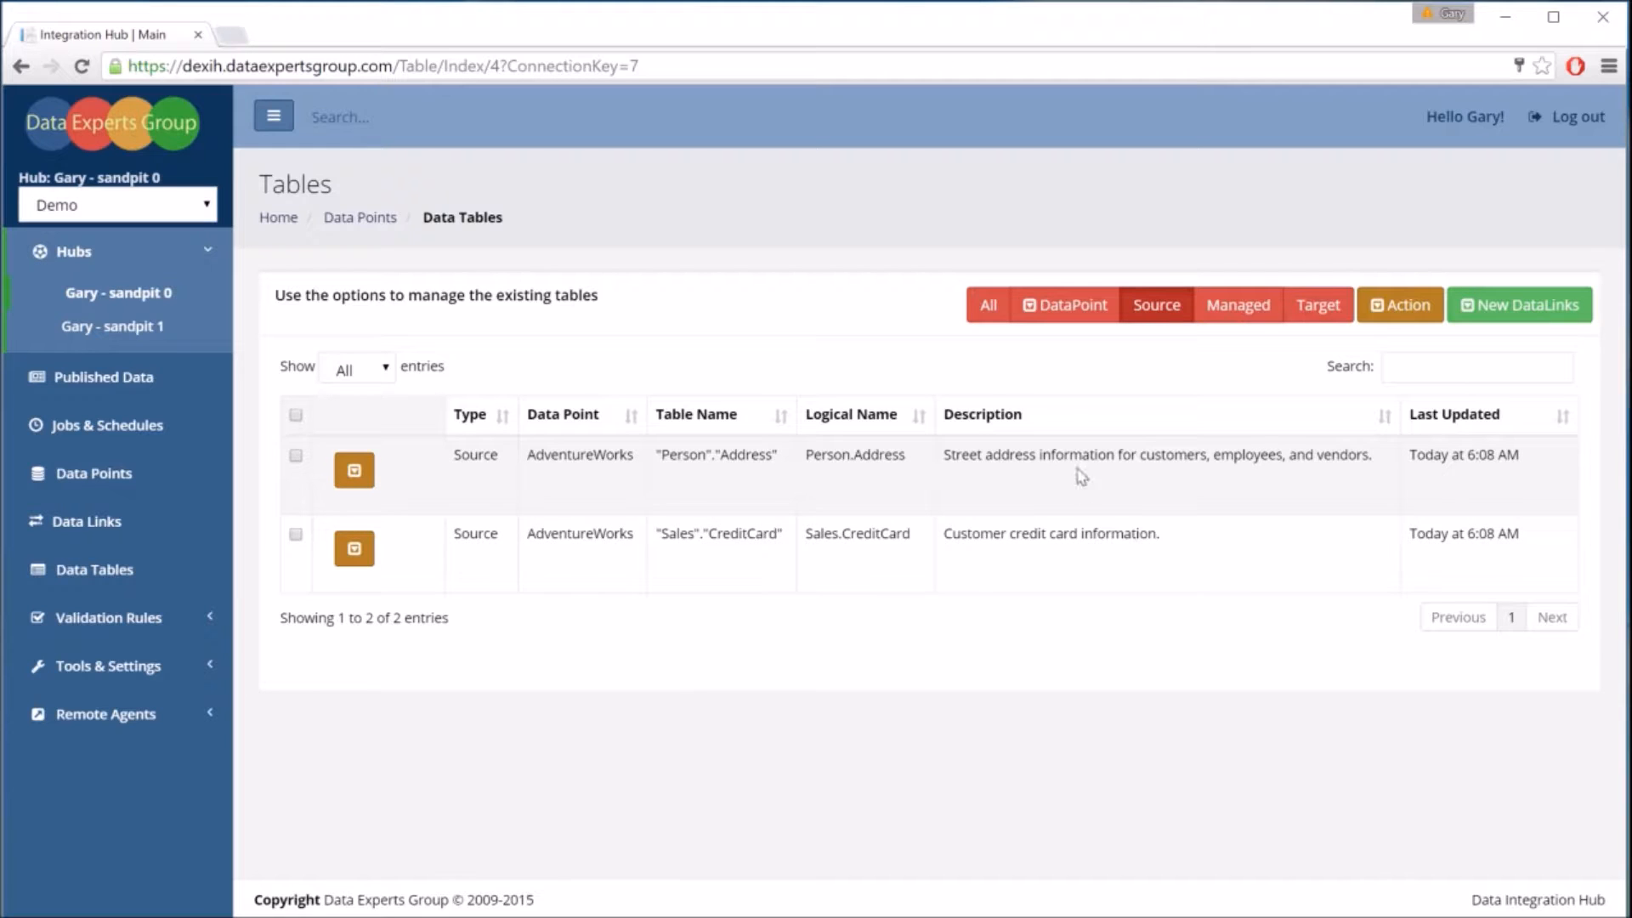
# - Open the Person.Address table for editing and examine its table name and logical name in the general properties
pyautogui.click(370, 481)
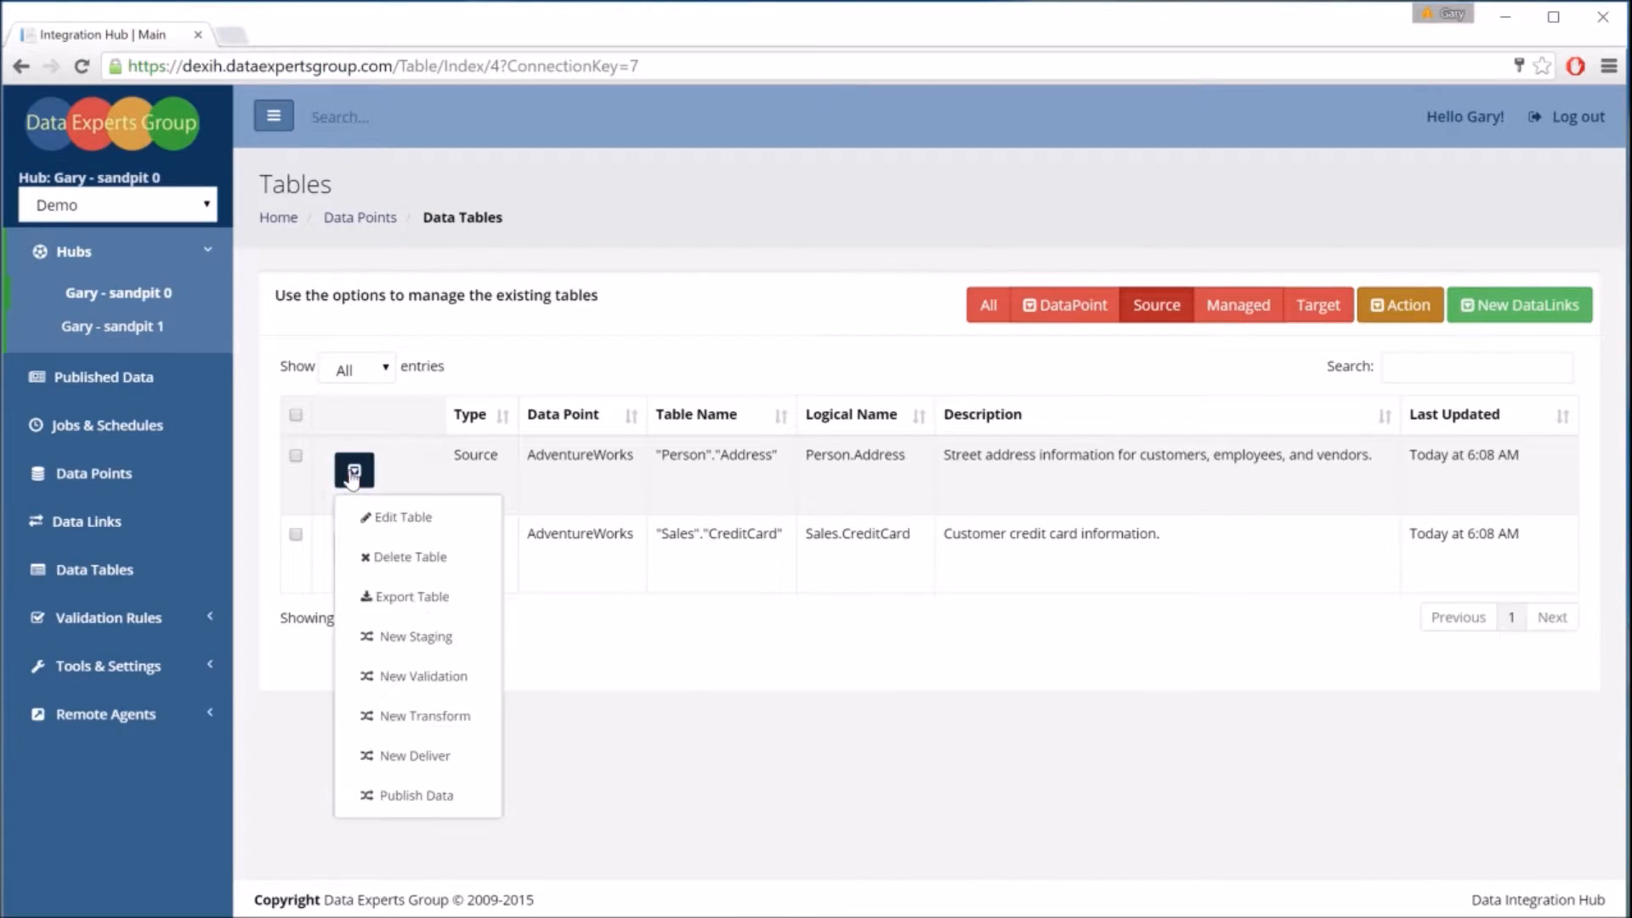
pyautogui.click(365, 524)
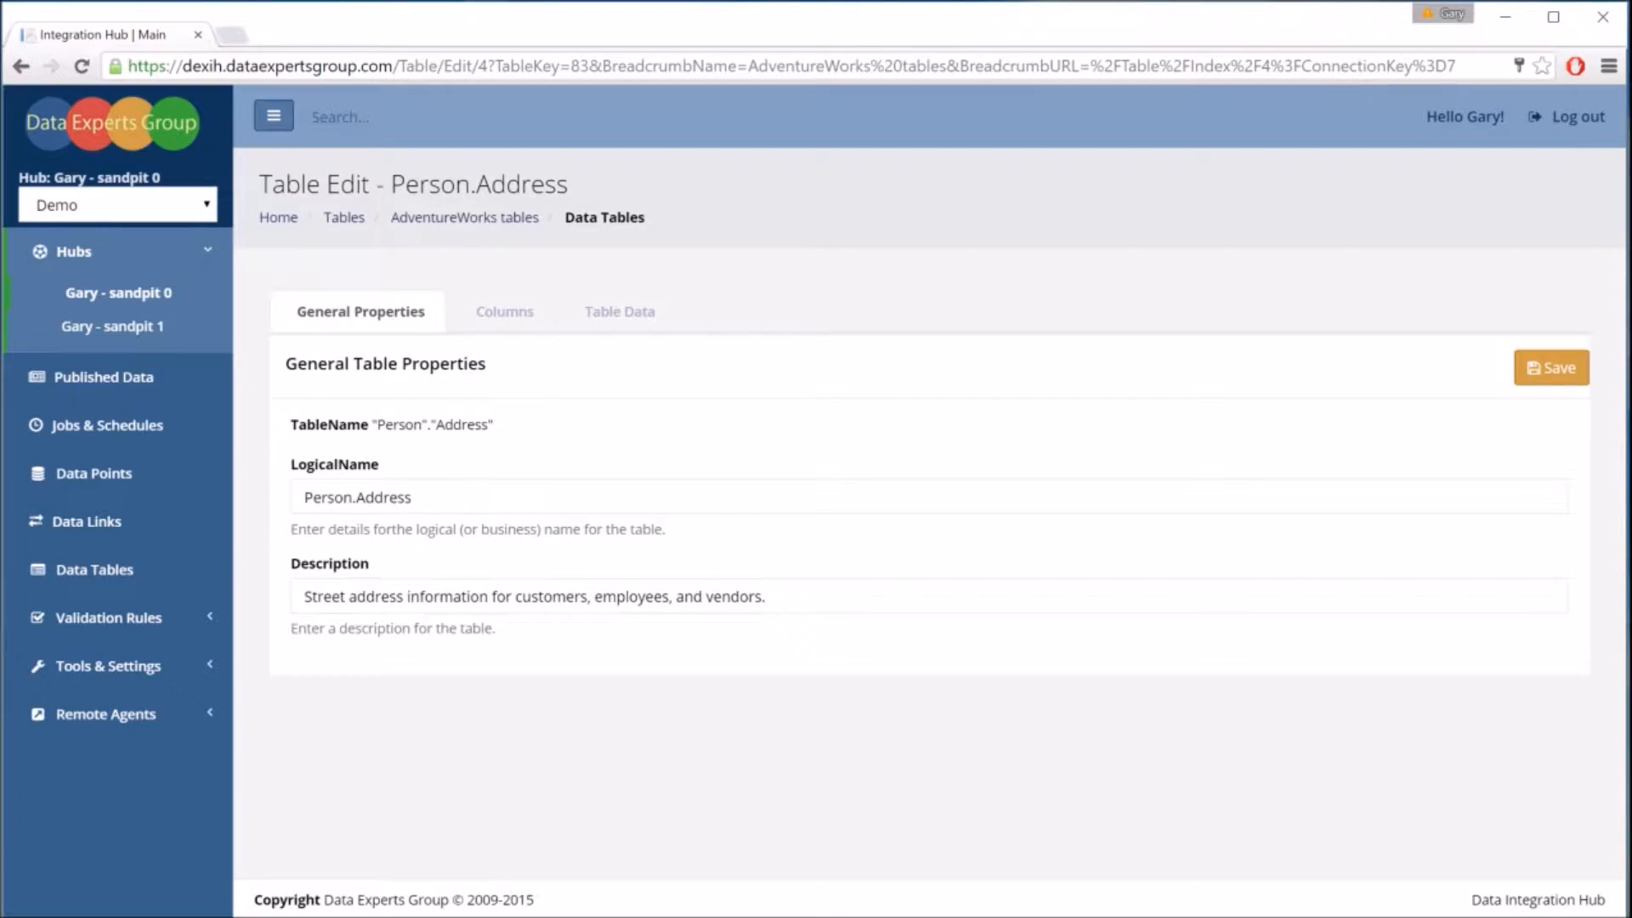
pyautogui.moveTo(412, 497); pyautogui.dragTo(302, 498)
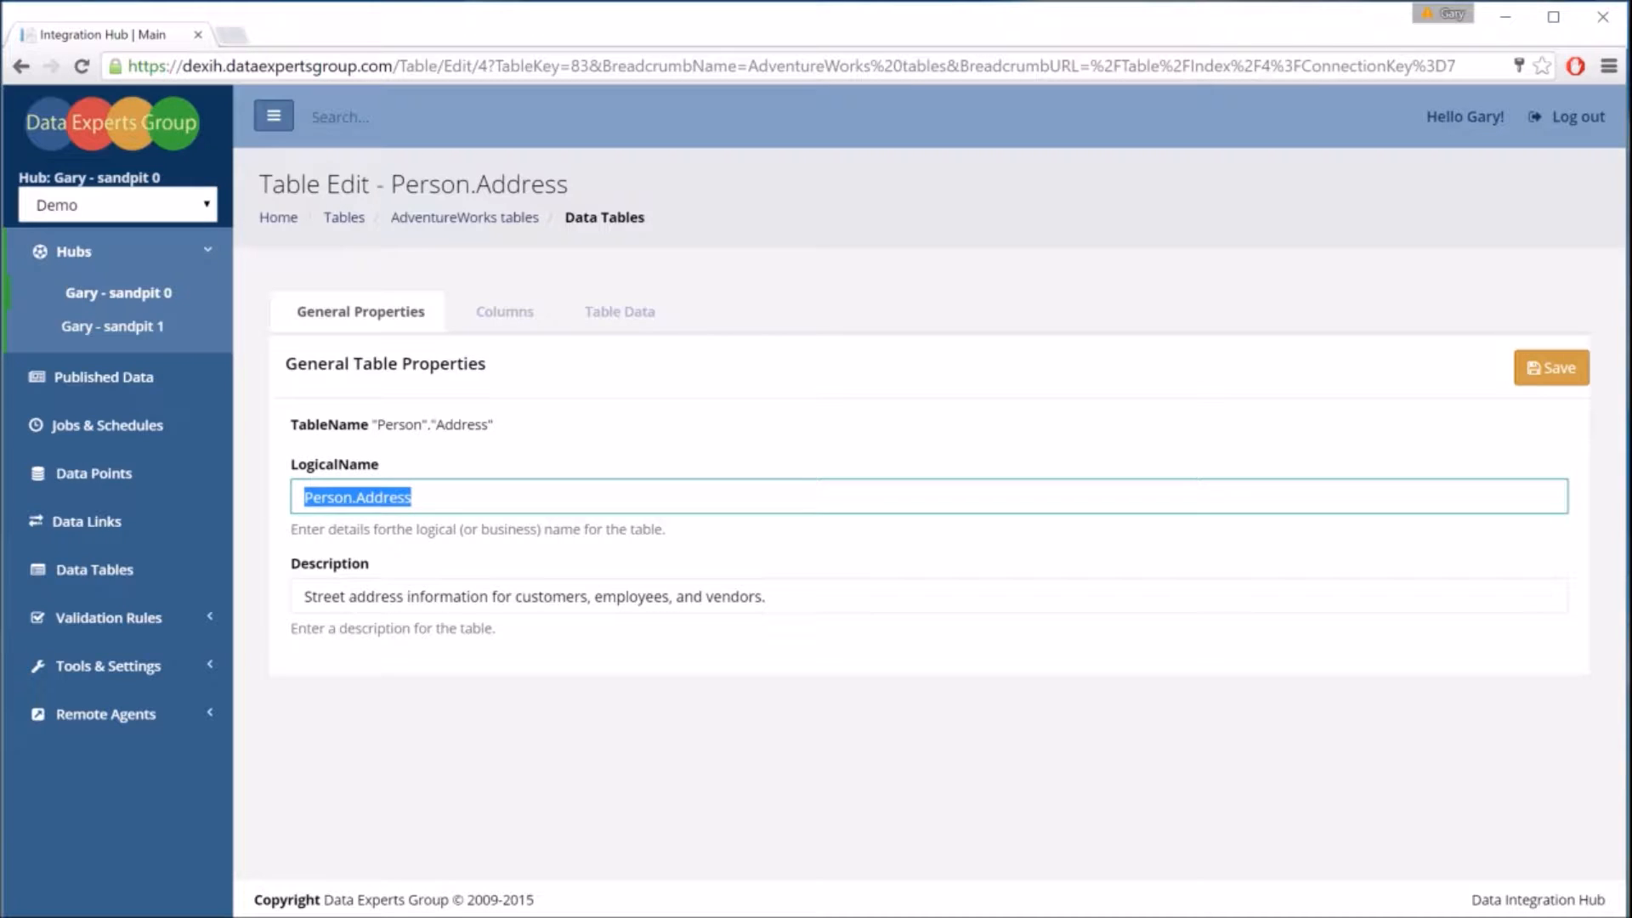
pyautogui.click(437, 506)
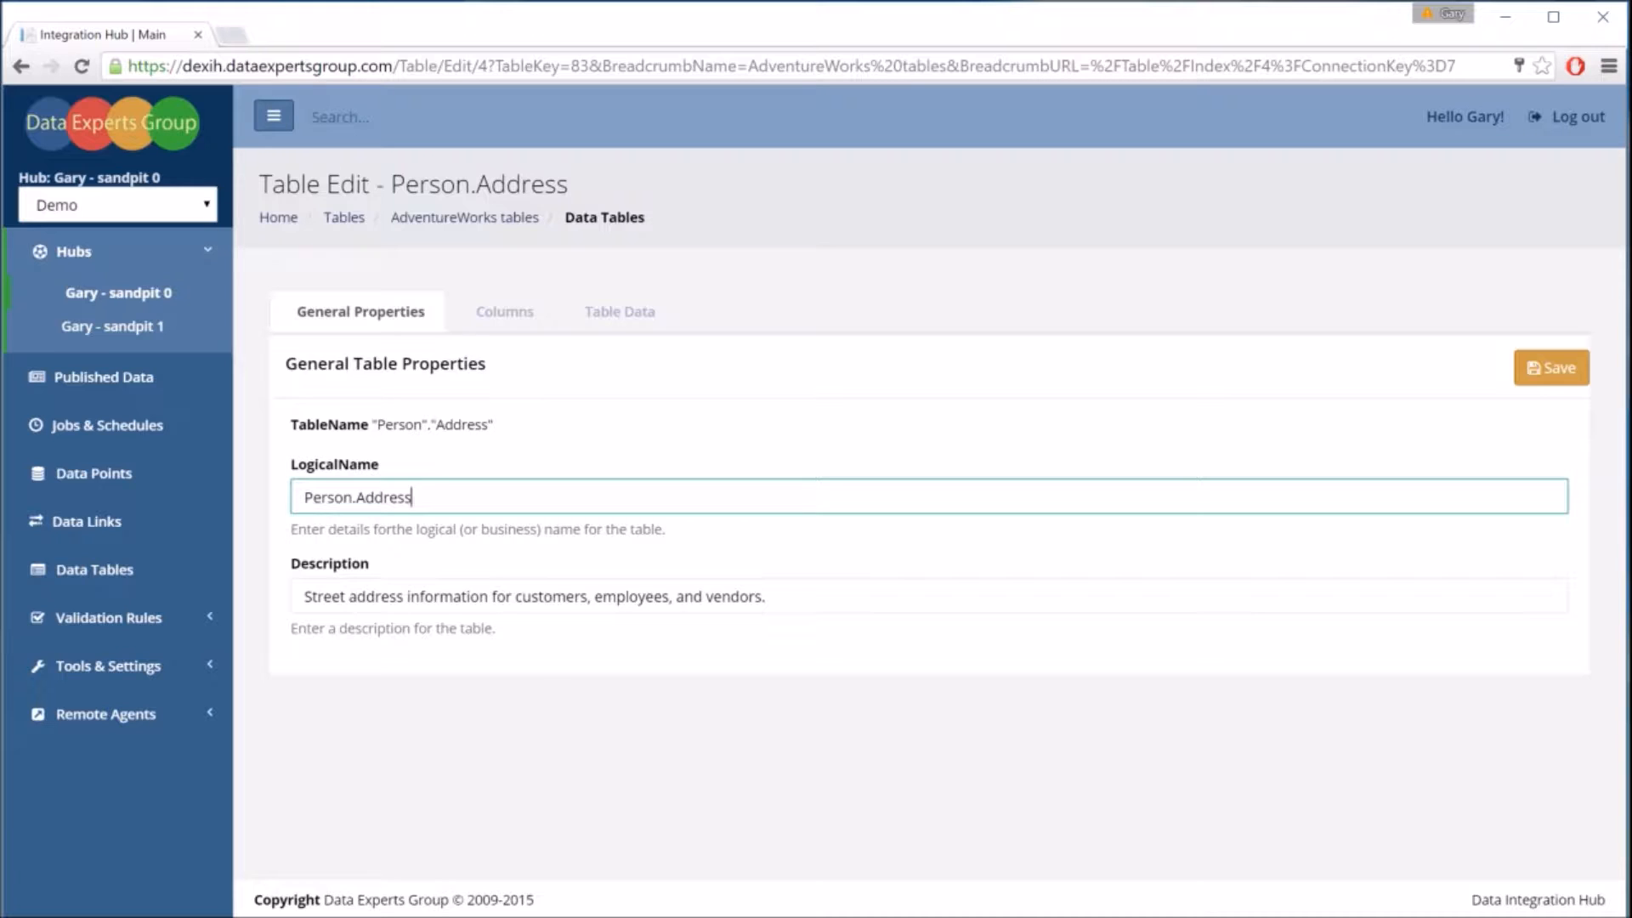
pyautogui.hotkey('ctrl', 'a')
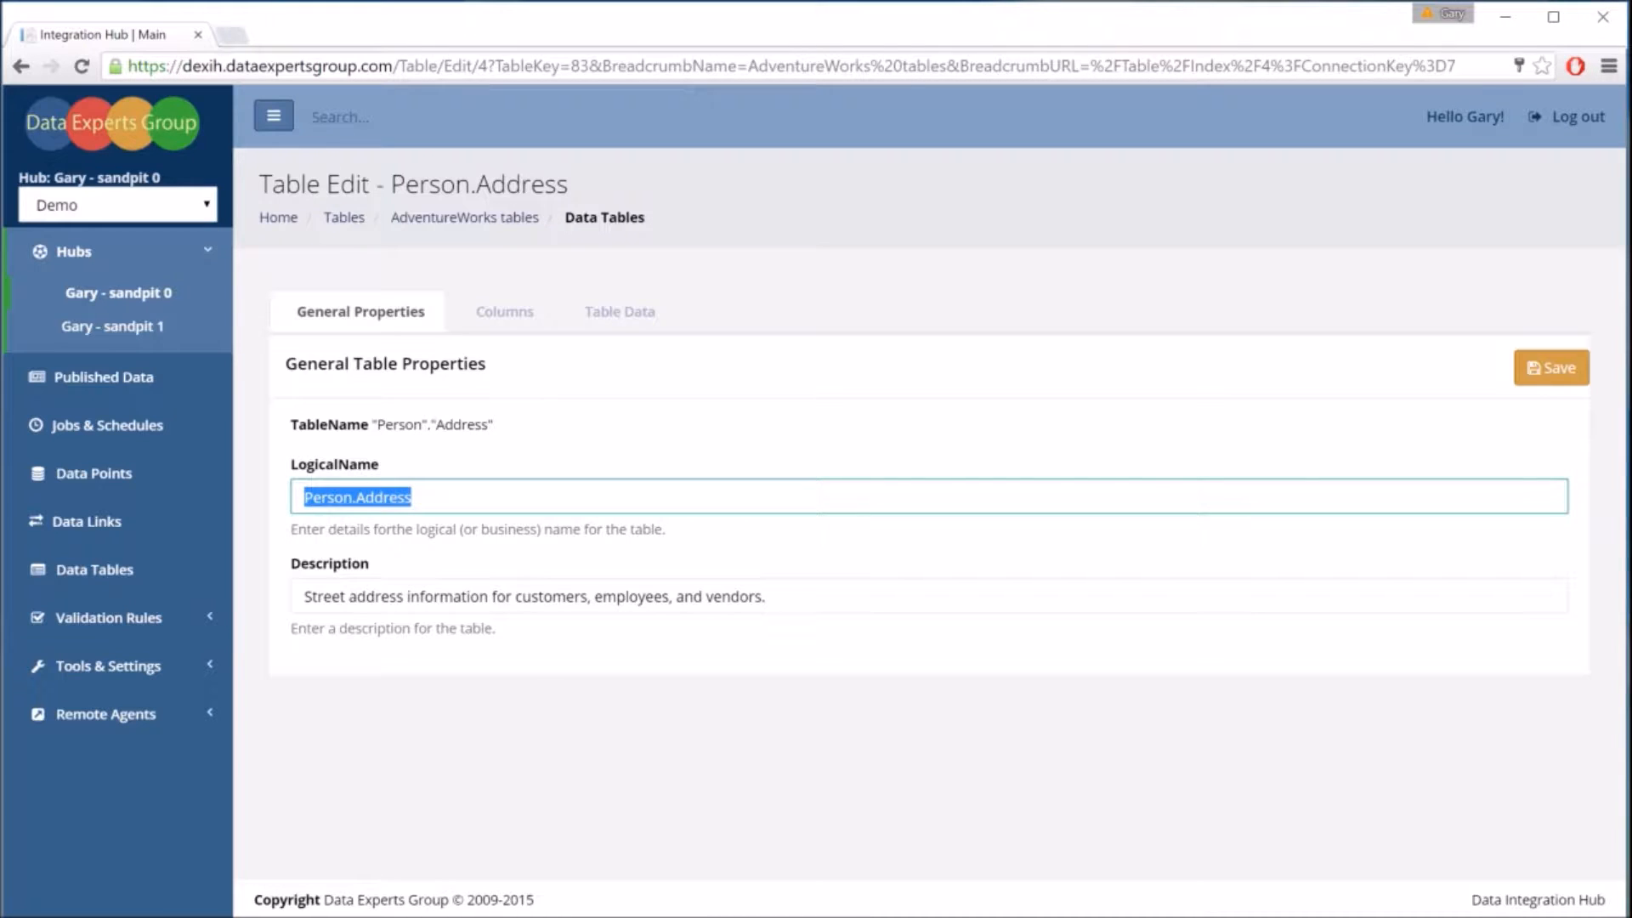
pyautogui.click(413, 498)
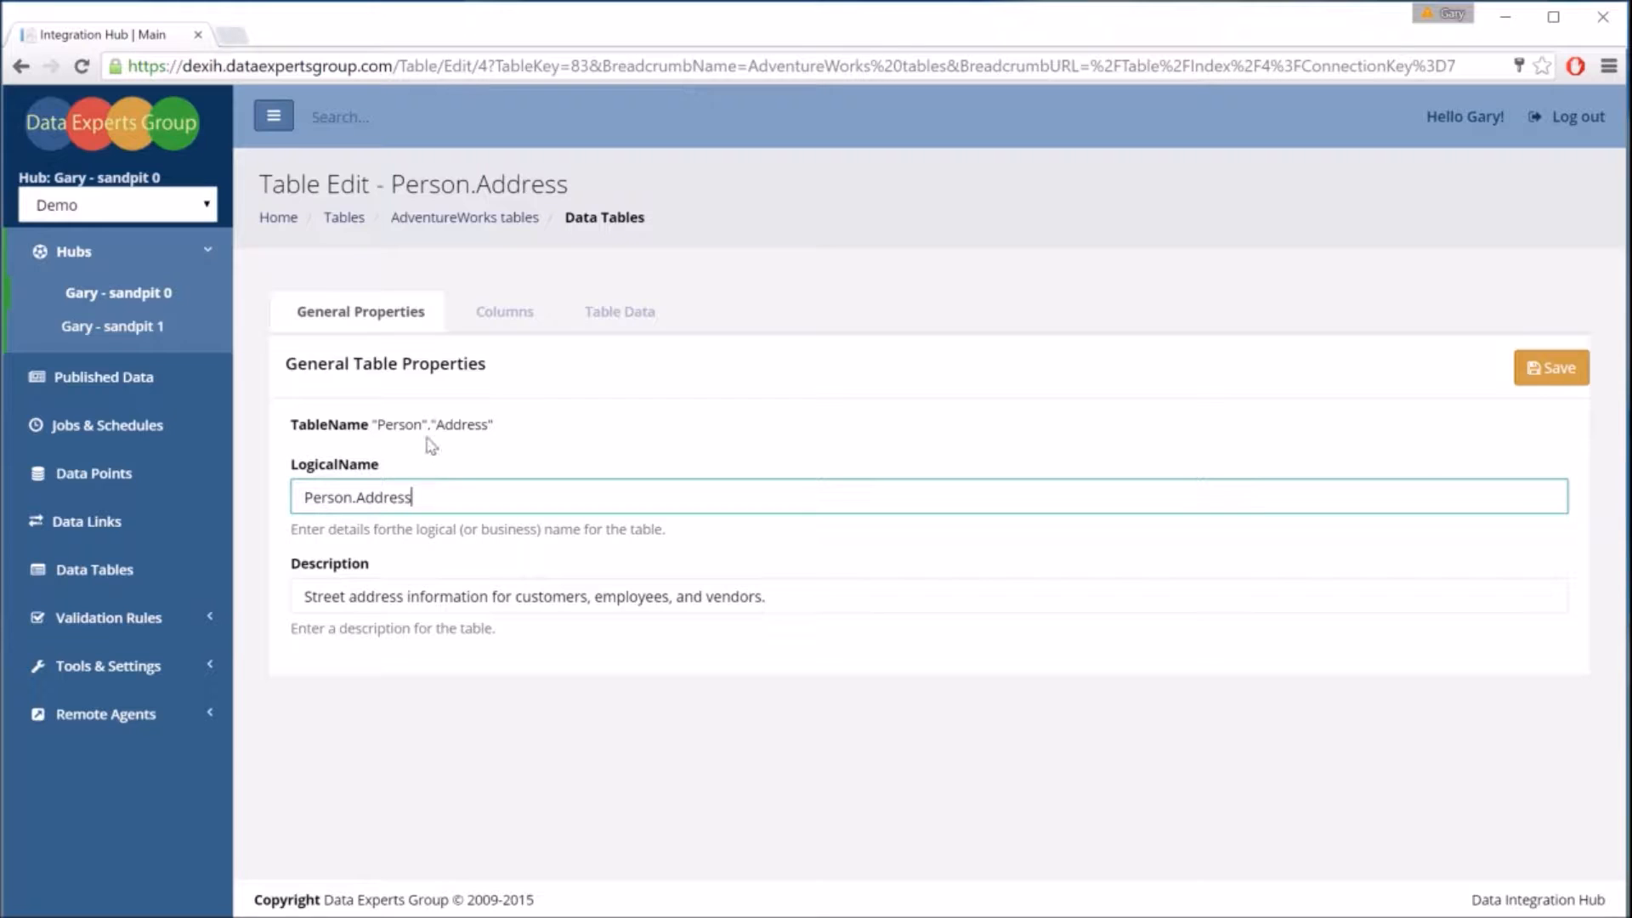
pyautogui.moveTo(372, 424); pyautogui.dragTo(493, 424)
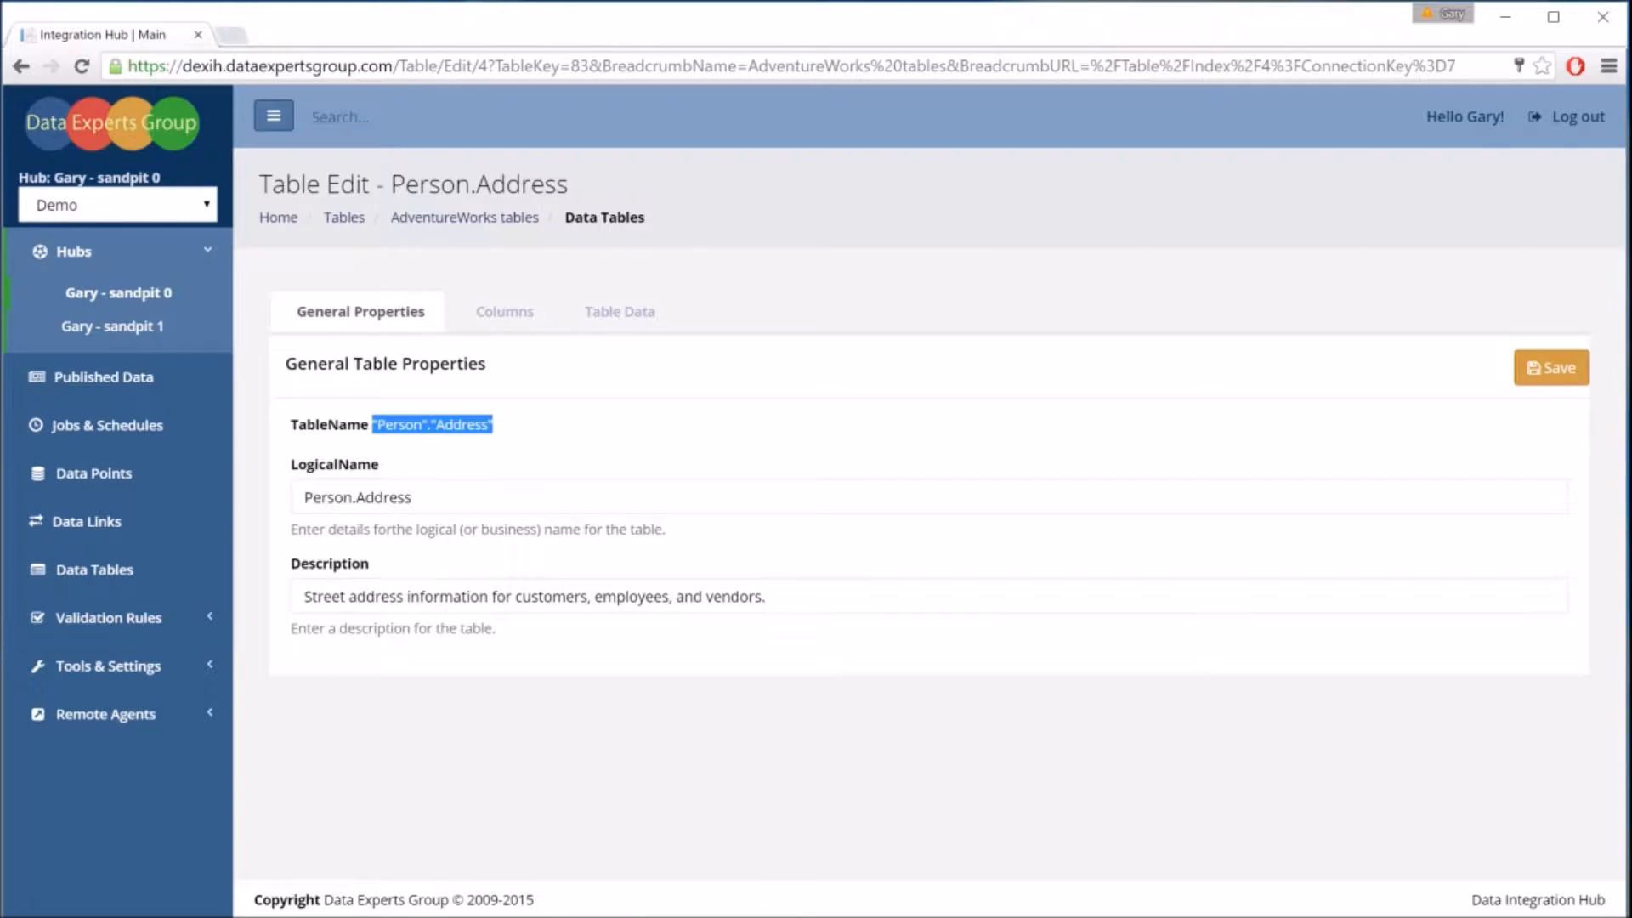
pyautogui.click(413, 498)
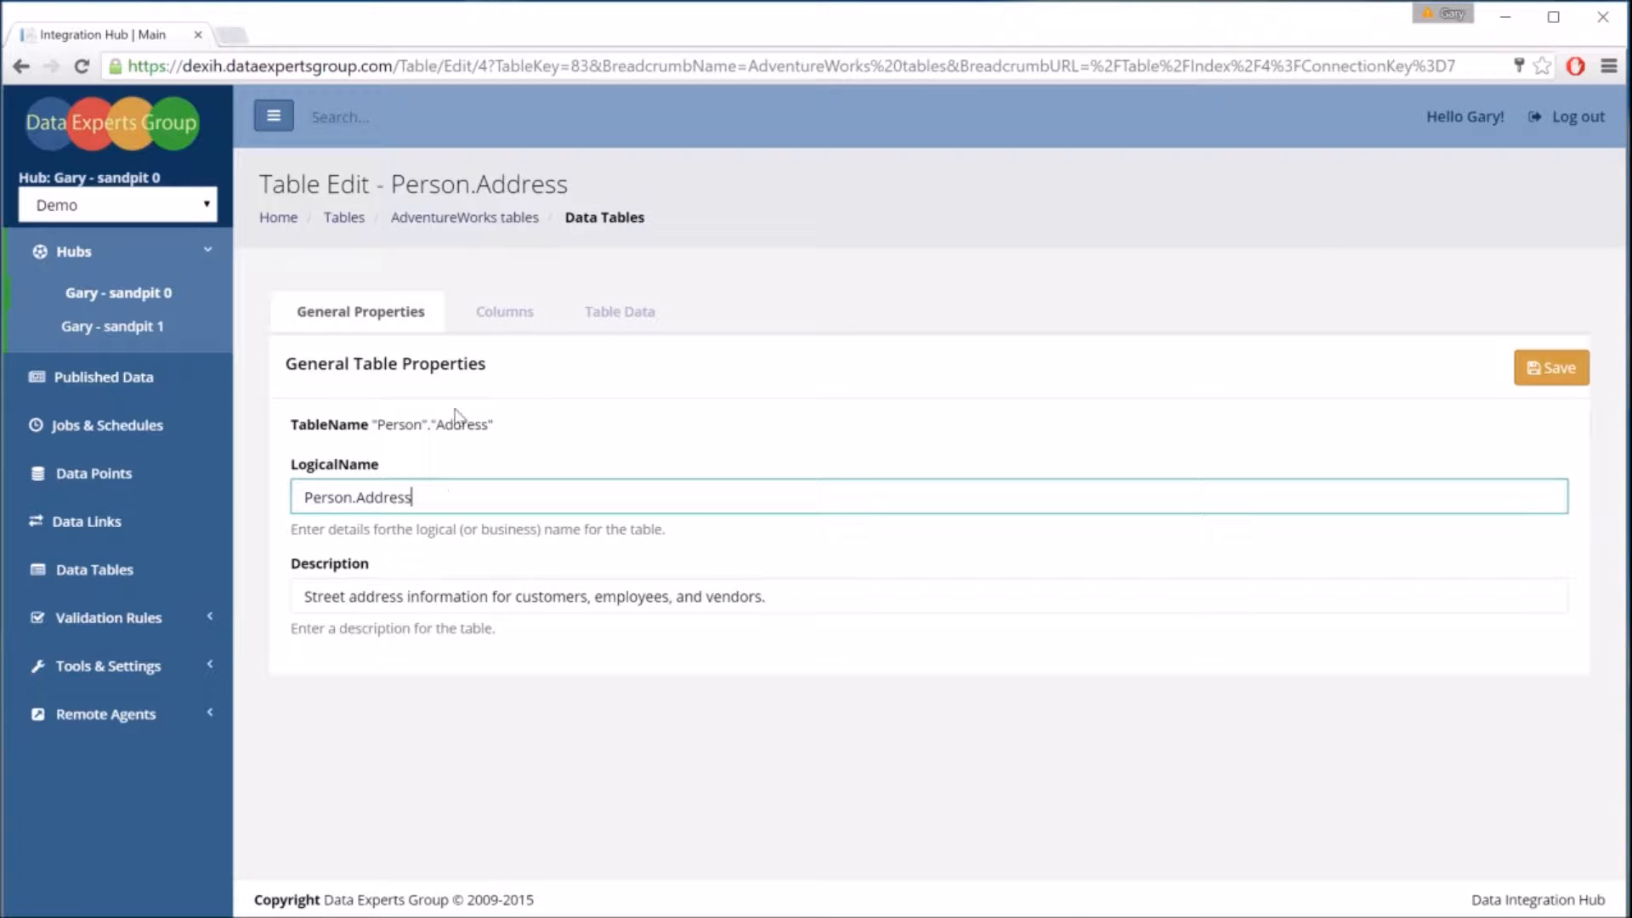
# - Examine the Person.Address columns and the delta type options available for AddressID and AddressLine1
pyautogui.click(502, 314)
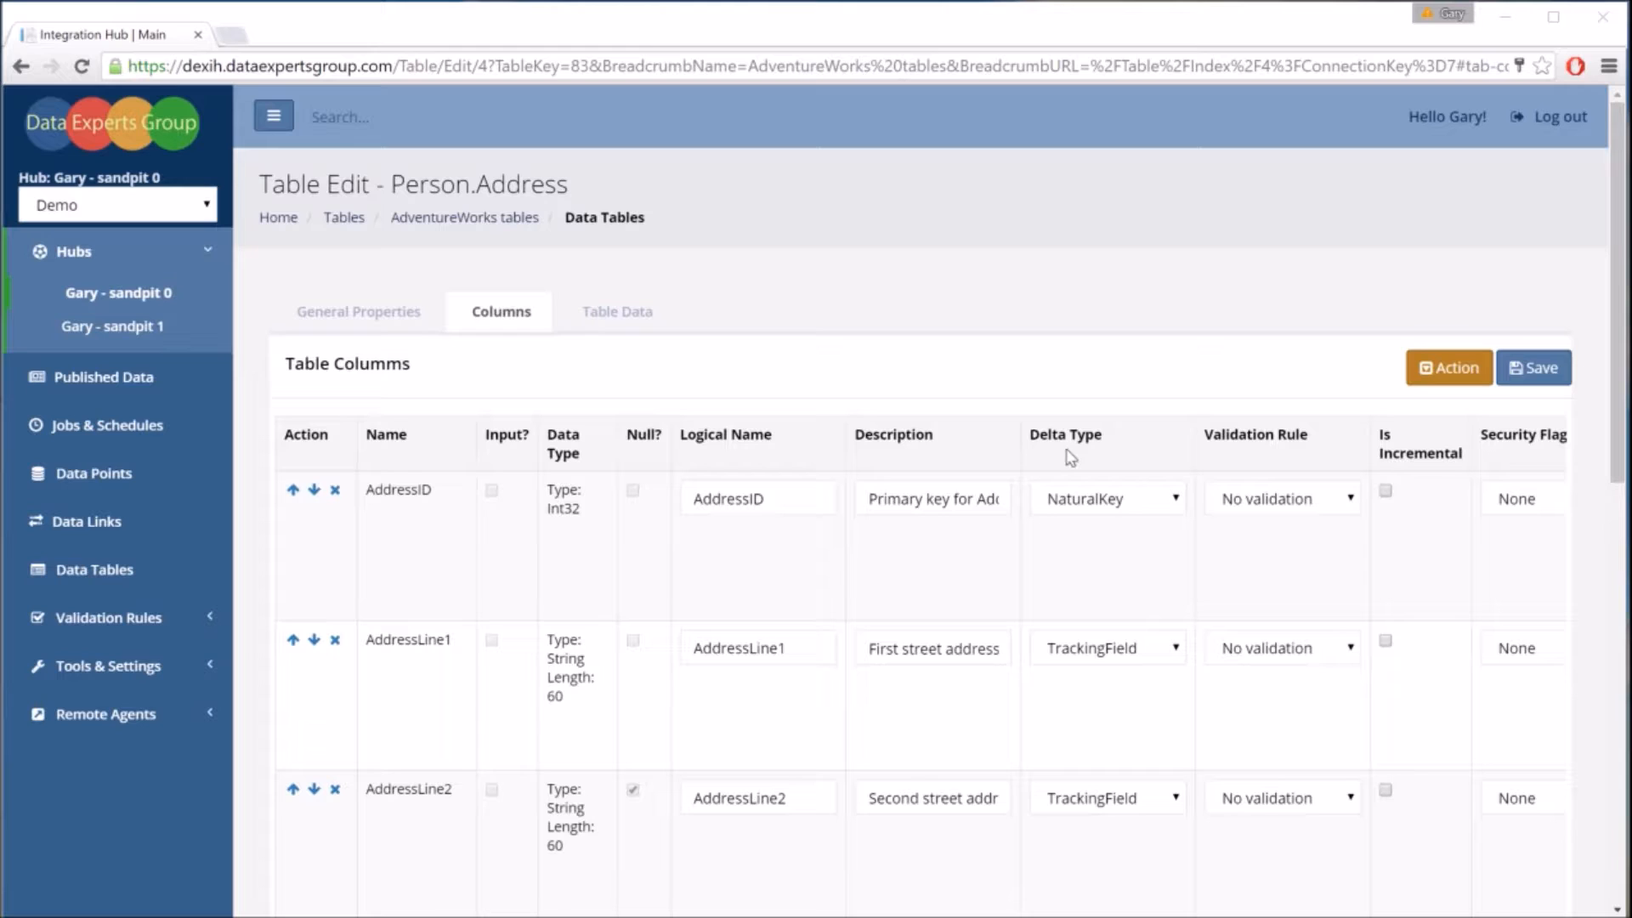
pyautogui.click(1171, 500)
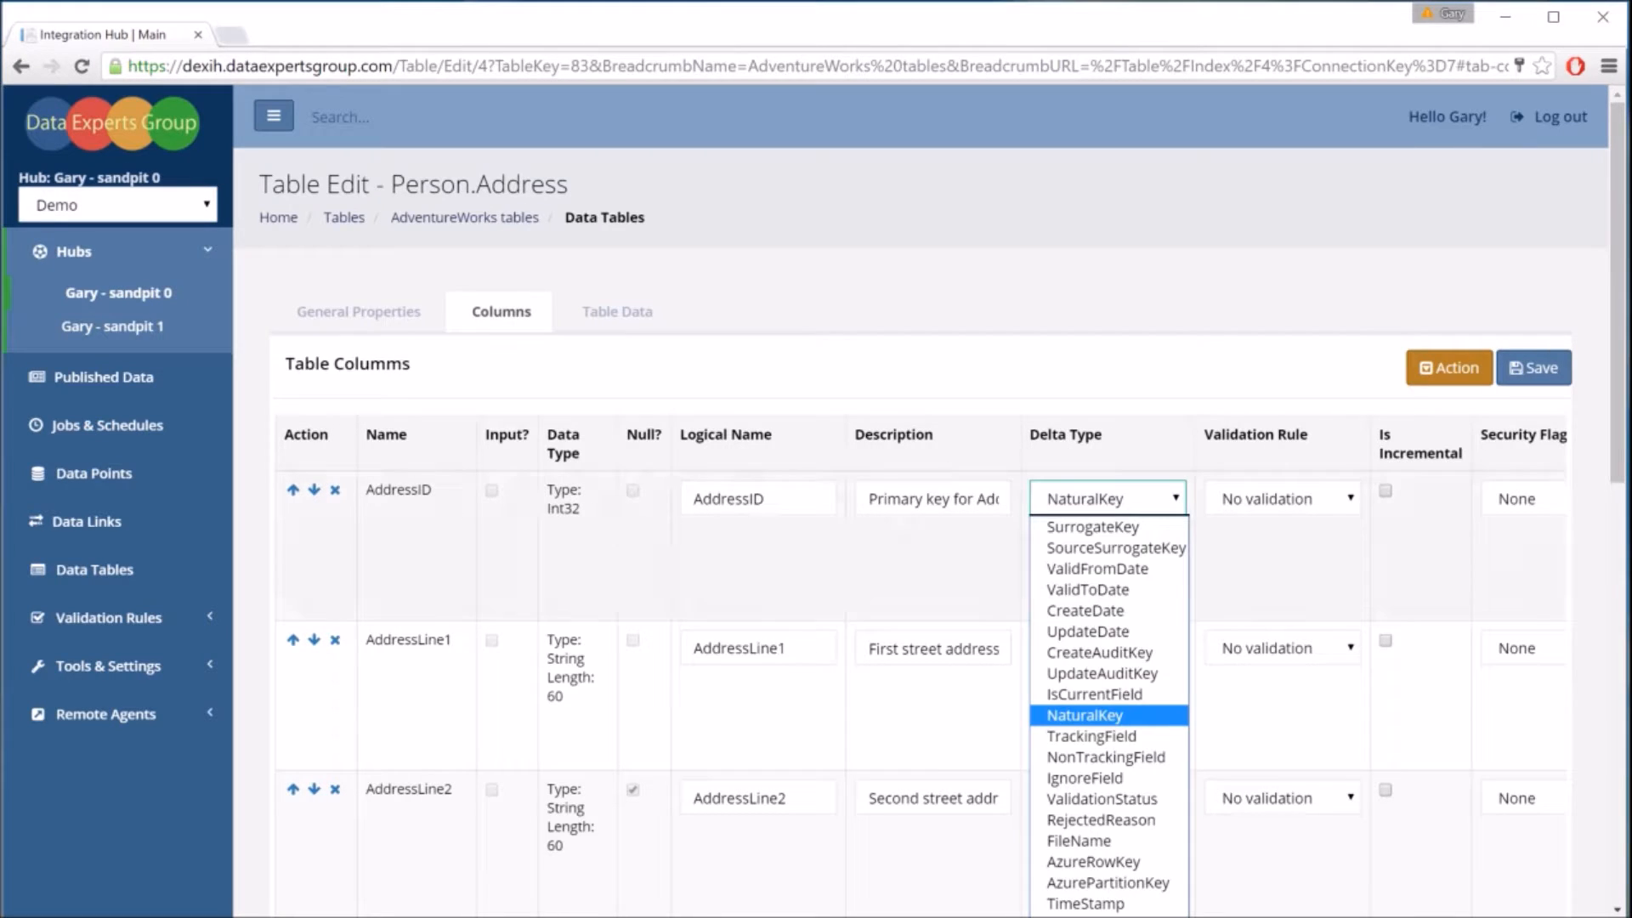
pyautogui.click(412, 508)
pyautogui.moveTo(366, 489); pyautogui.dragTo(431, 490)
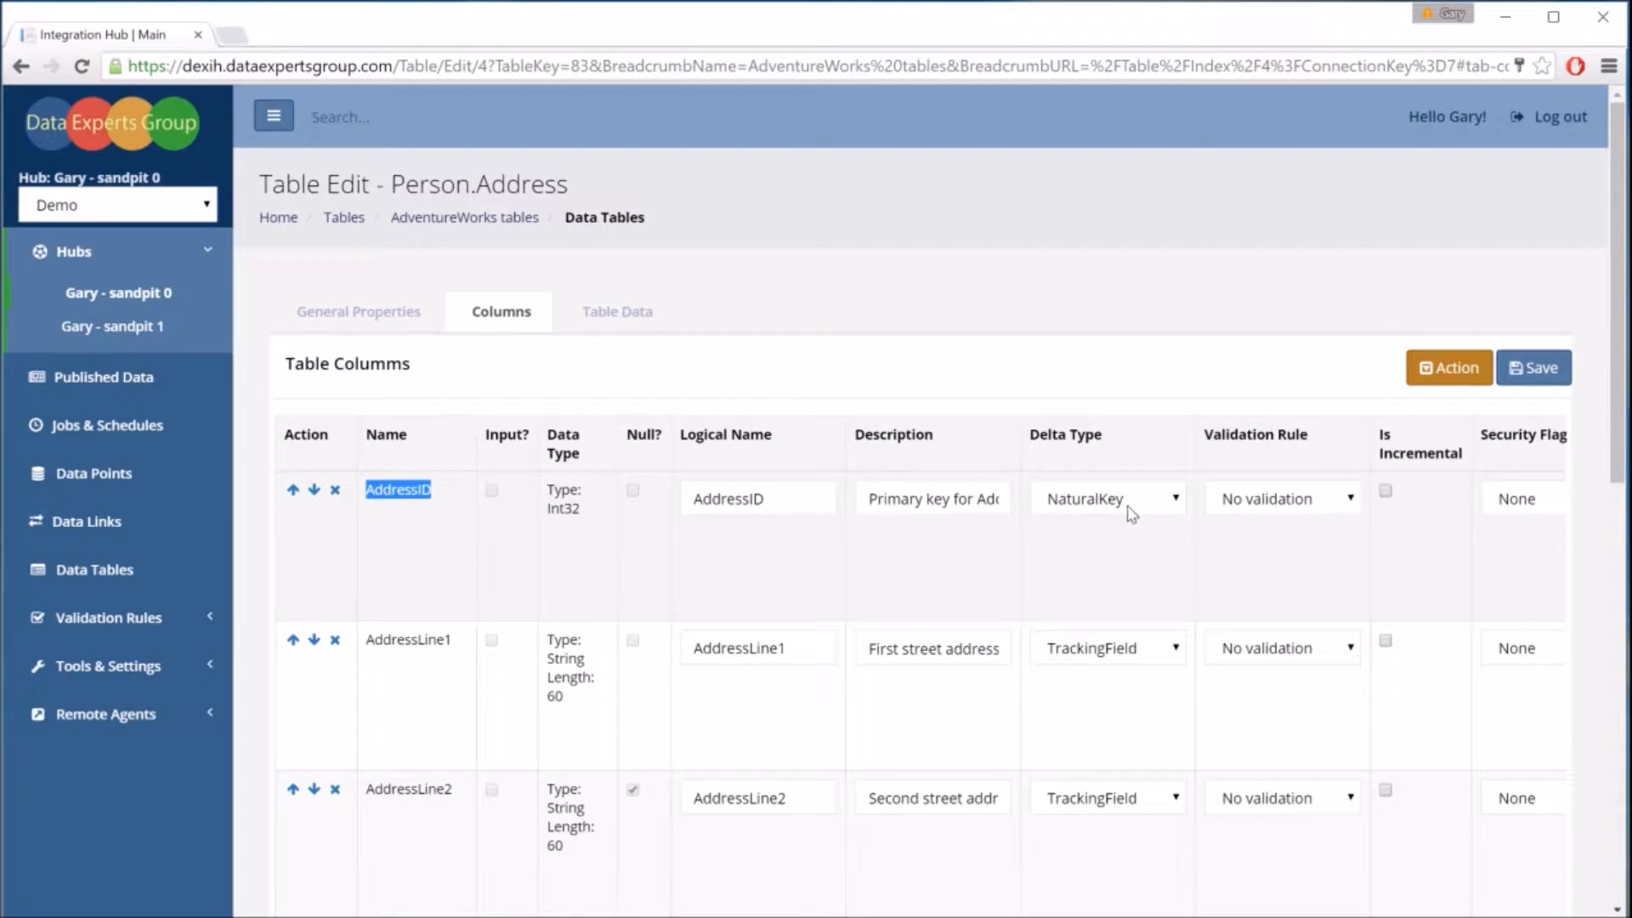
pyautogui.click(1108, 554)
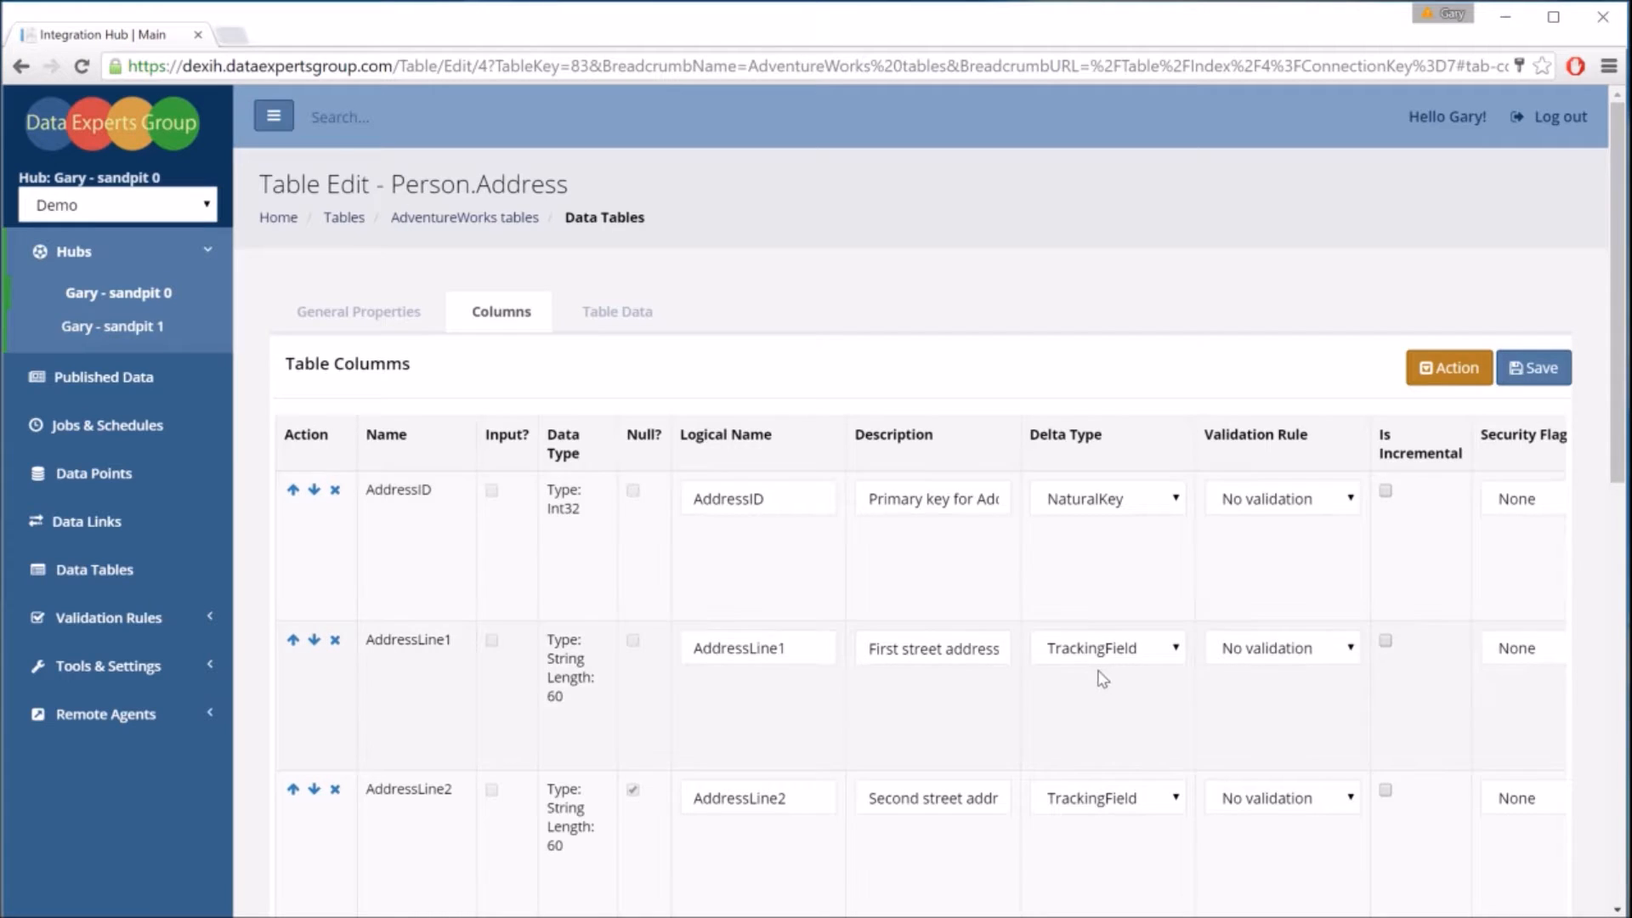
pyautogui.scroll(-1, 1102, 674)
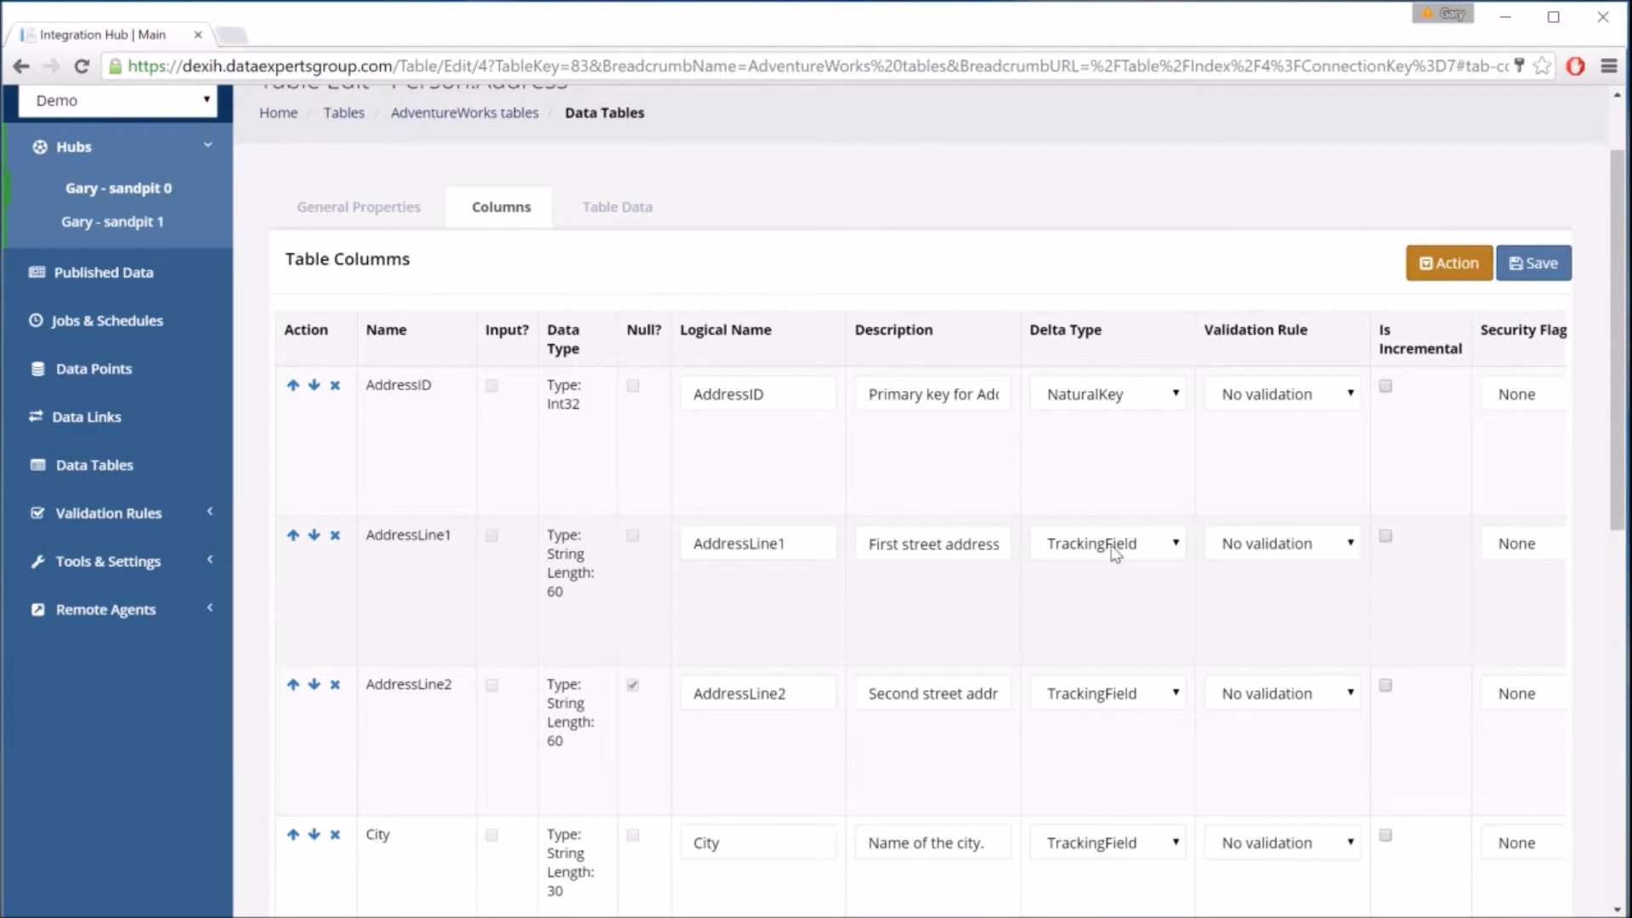
pyautogui.click(1114, 544)
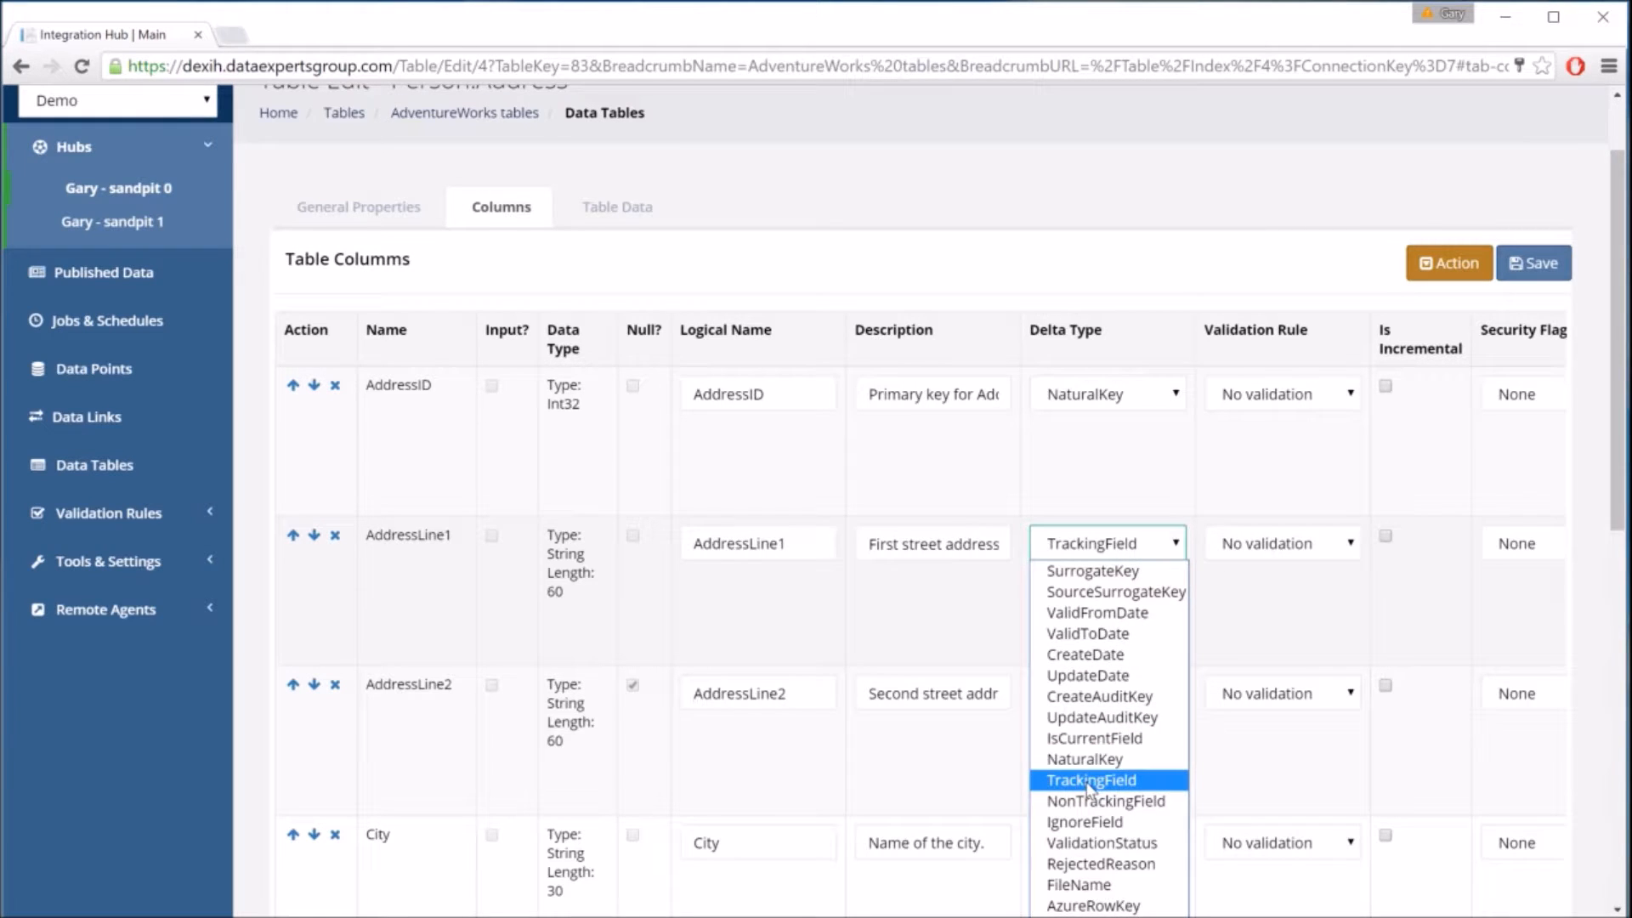
pyautogui.click(1091, 782)
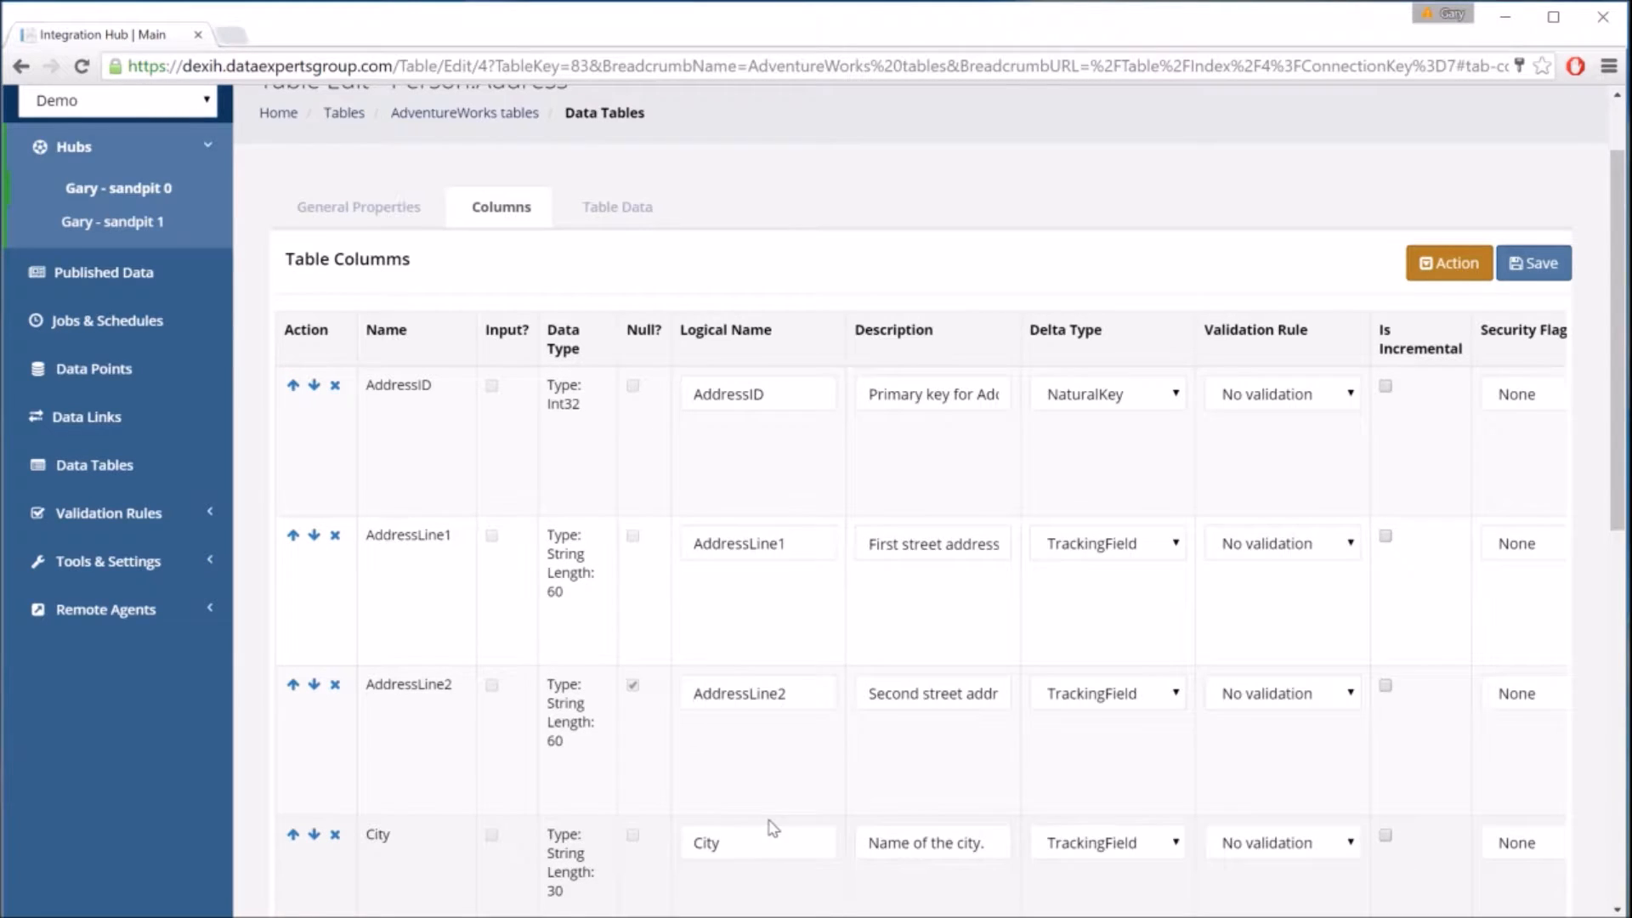
# - Set the rowguid column's delta type to NonTrackingField
pyautogui.scroll(-1, 772, 831)
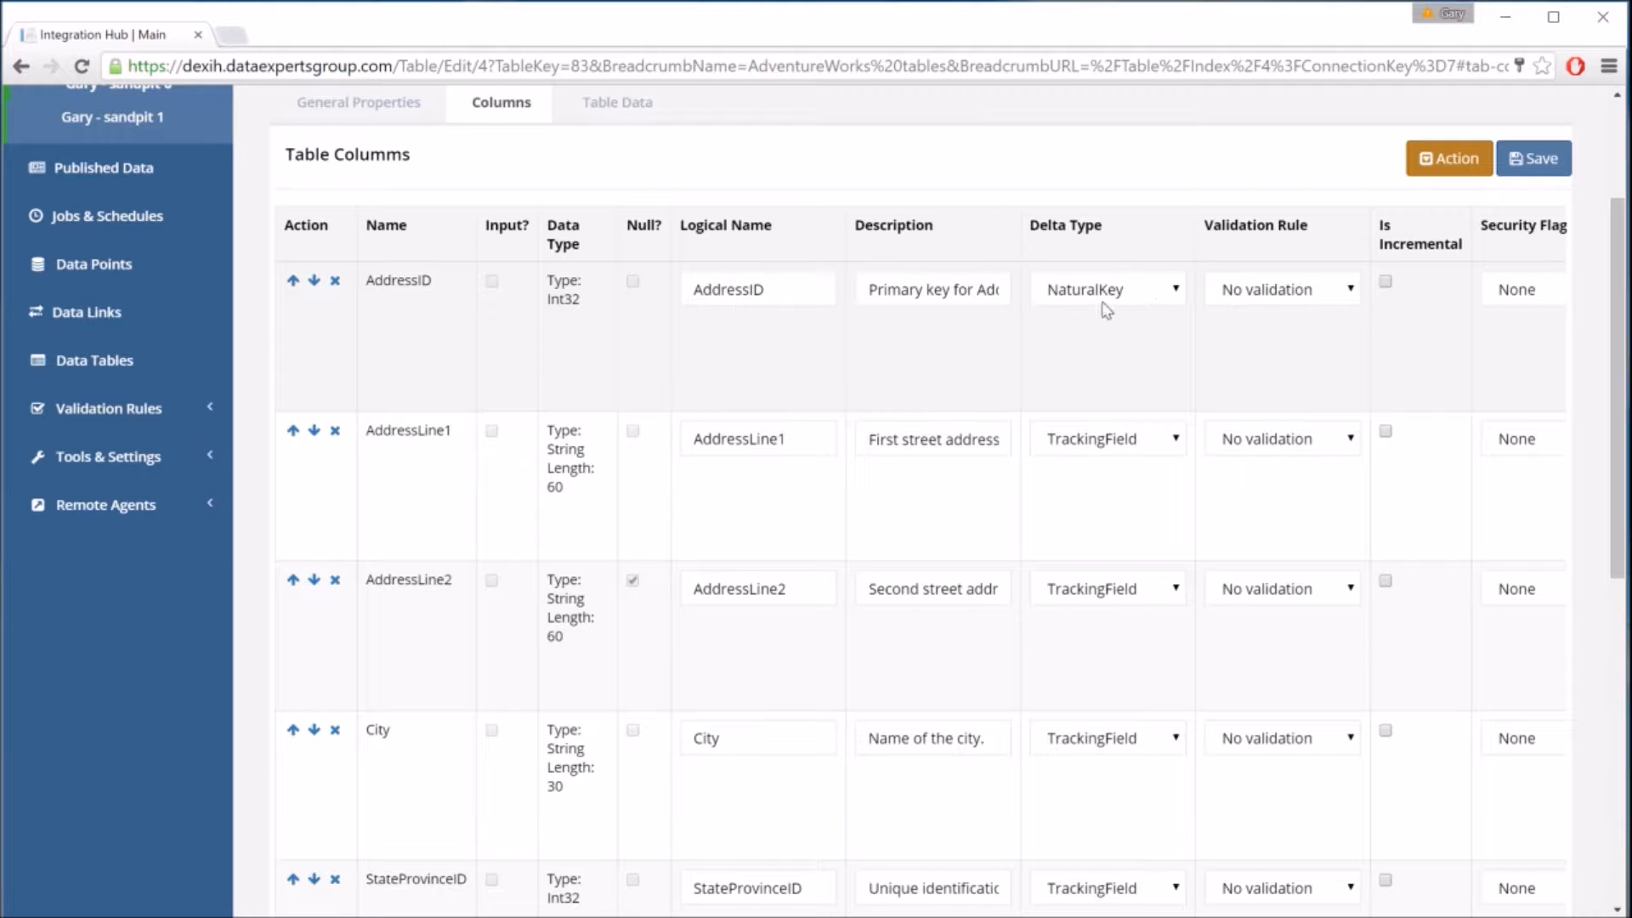
pyautogui.scroll(-3, 1122, 459)
pyautogui.scroll(-5, 1089, 706)
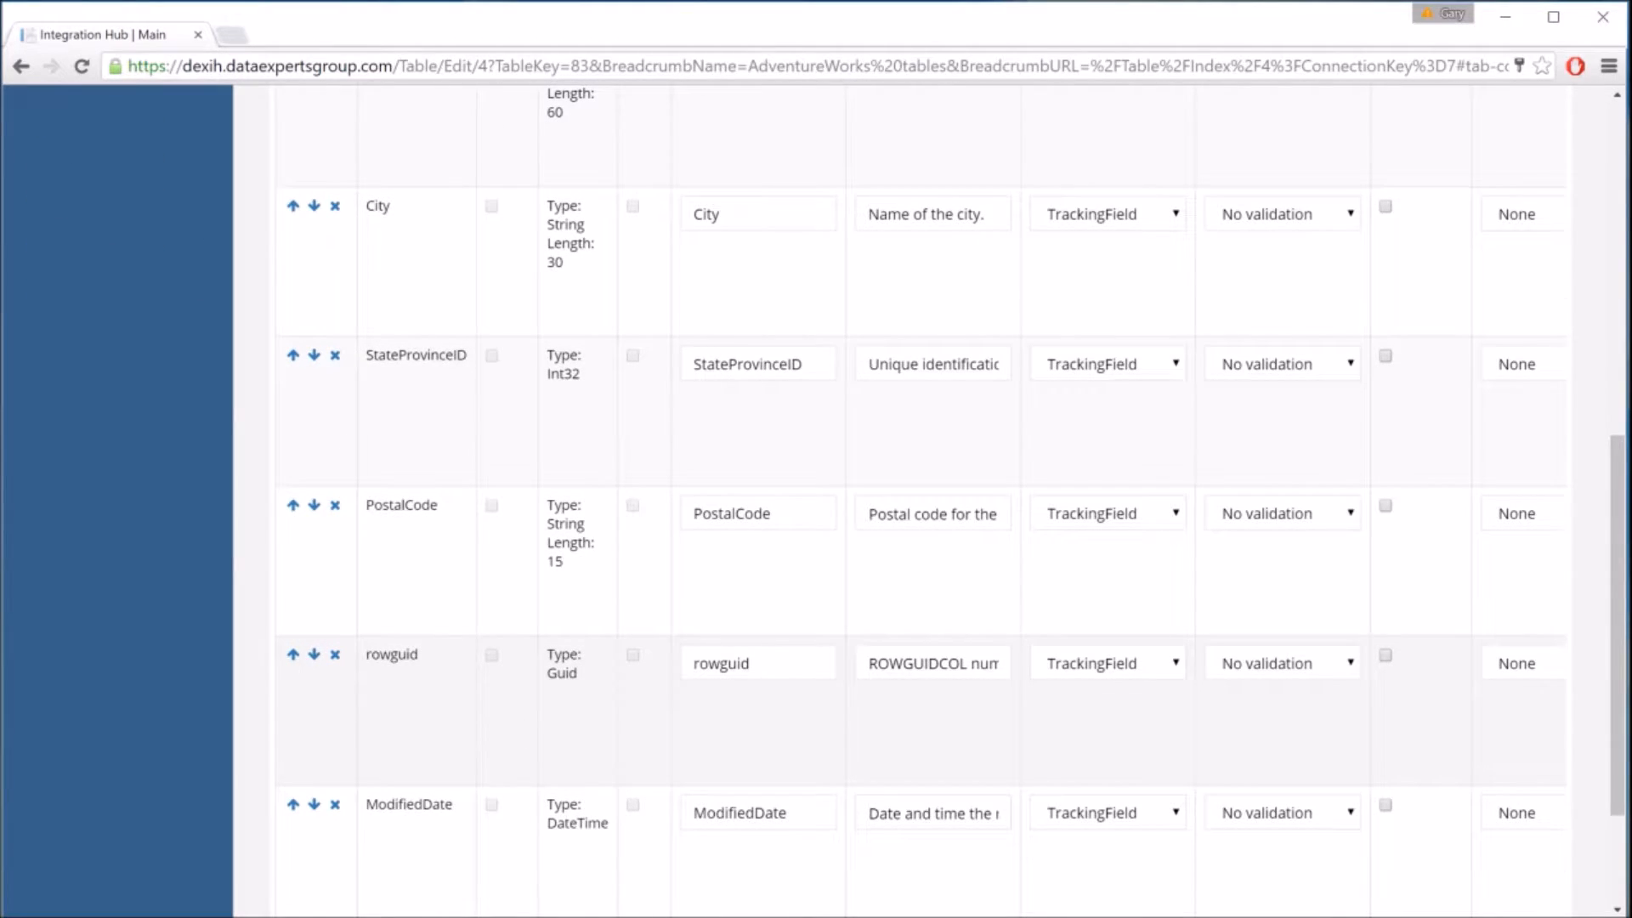
pyautogui.moveTo(366, 654); pyautogui.dragTo(419, 656)
pyautogui.click(427, 714)
pyautogui.click(1135, 664)
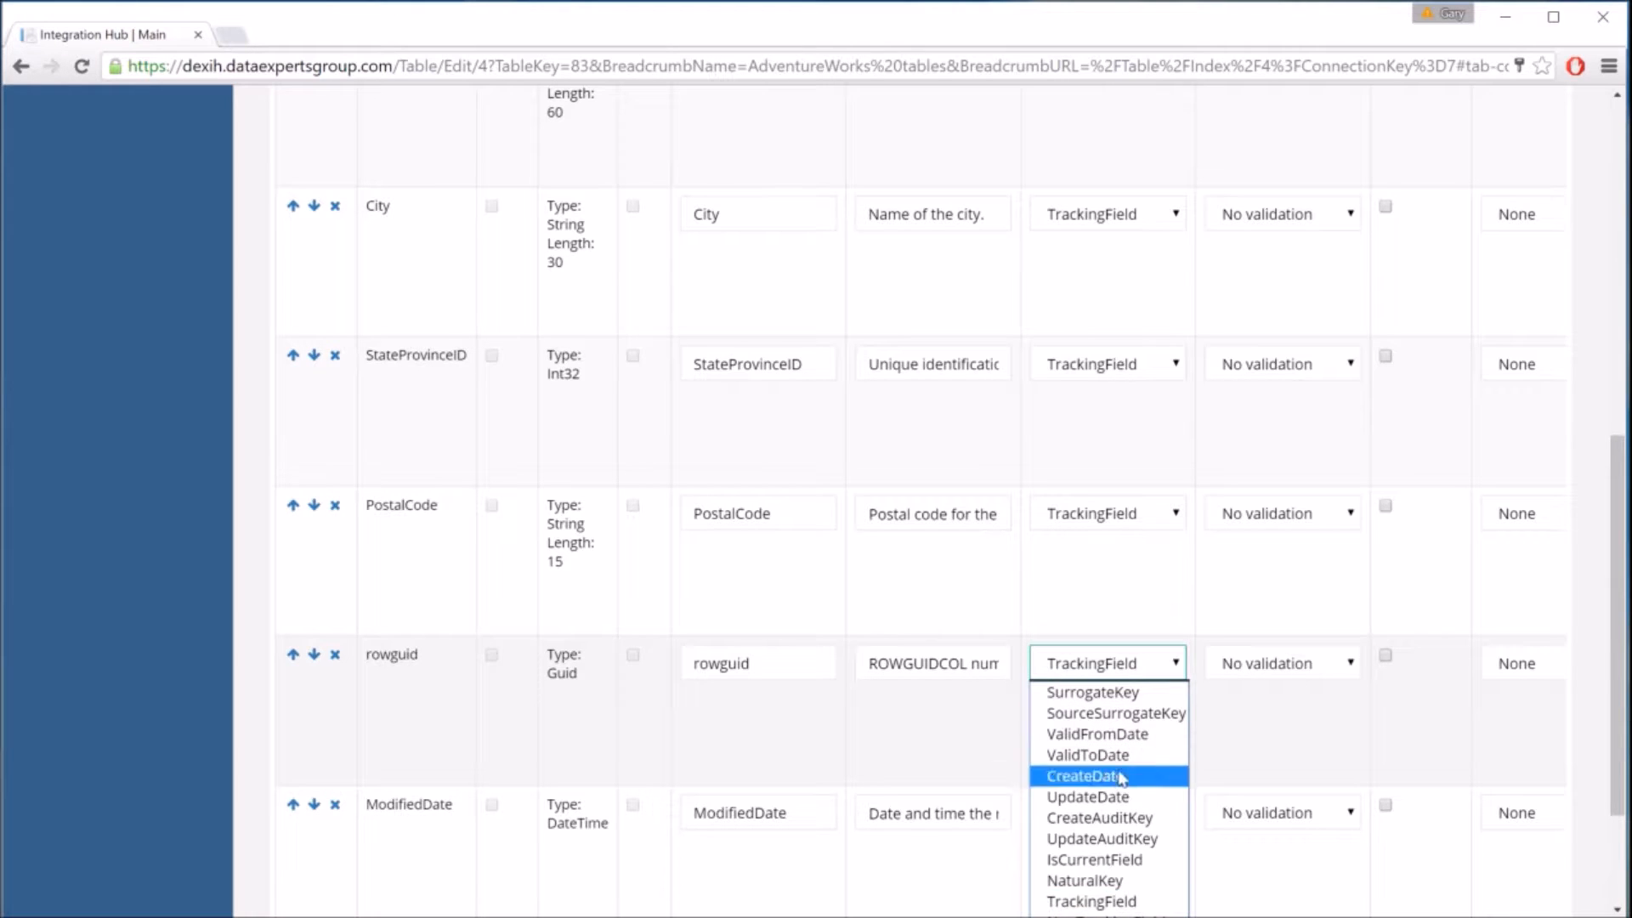
pyautogui.click(1097, 914)
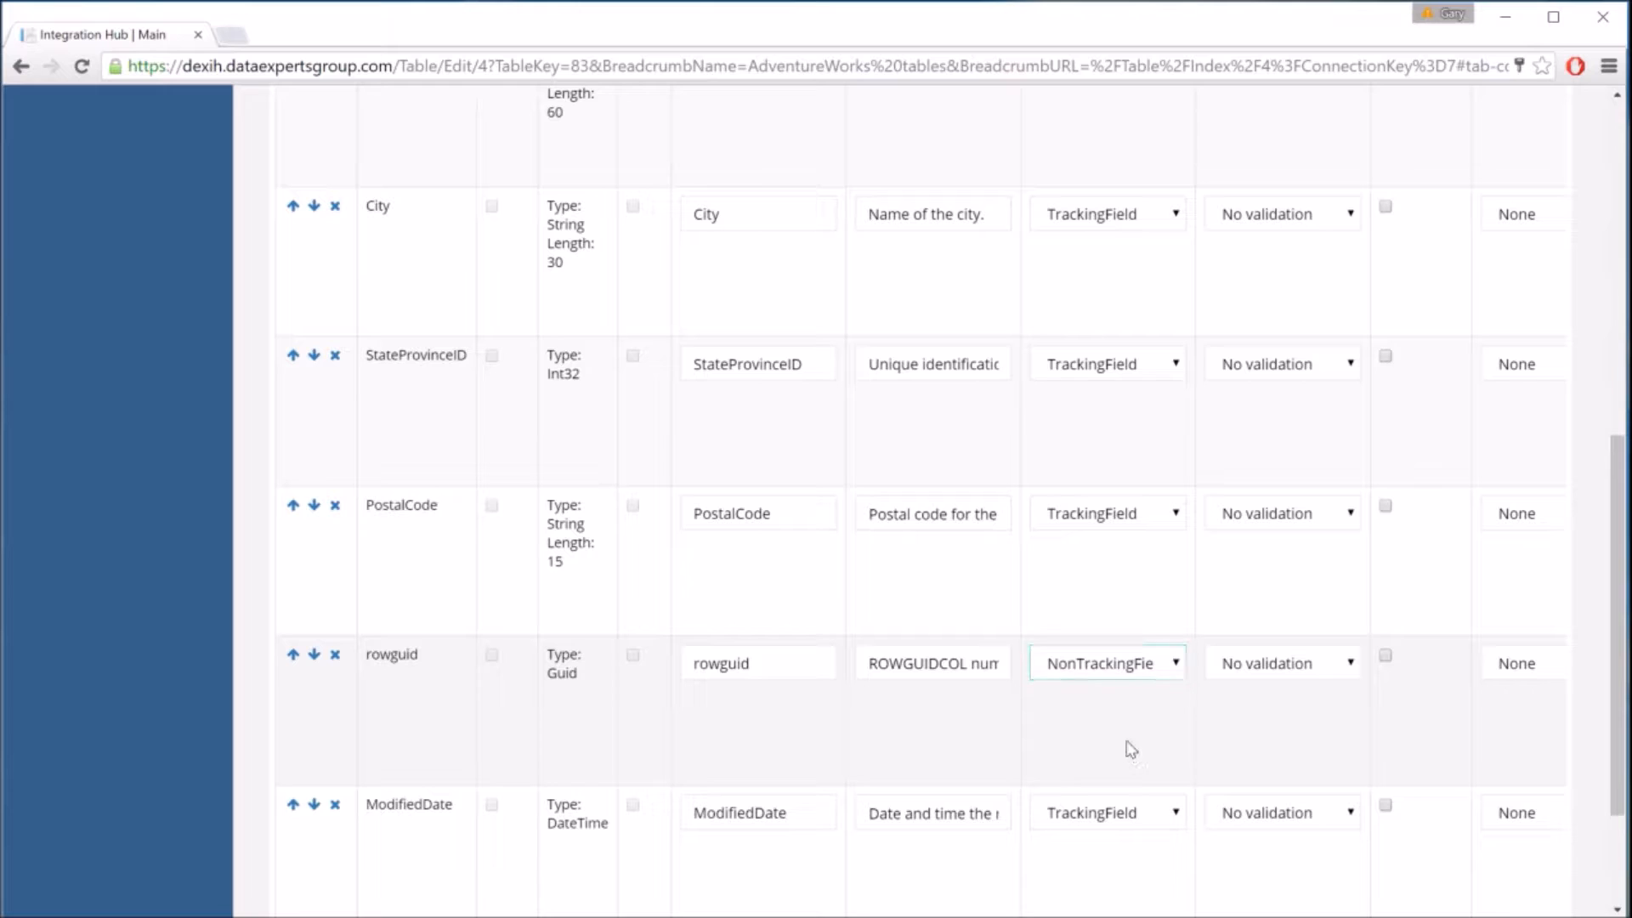
# - Mark the ModifiedDate column of Person.Address as incremental
pyautogui.scroll(-2, 1131, 750)
pyautogui.scroll(7, 1131, 750)
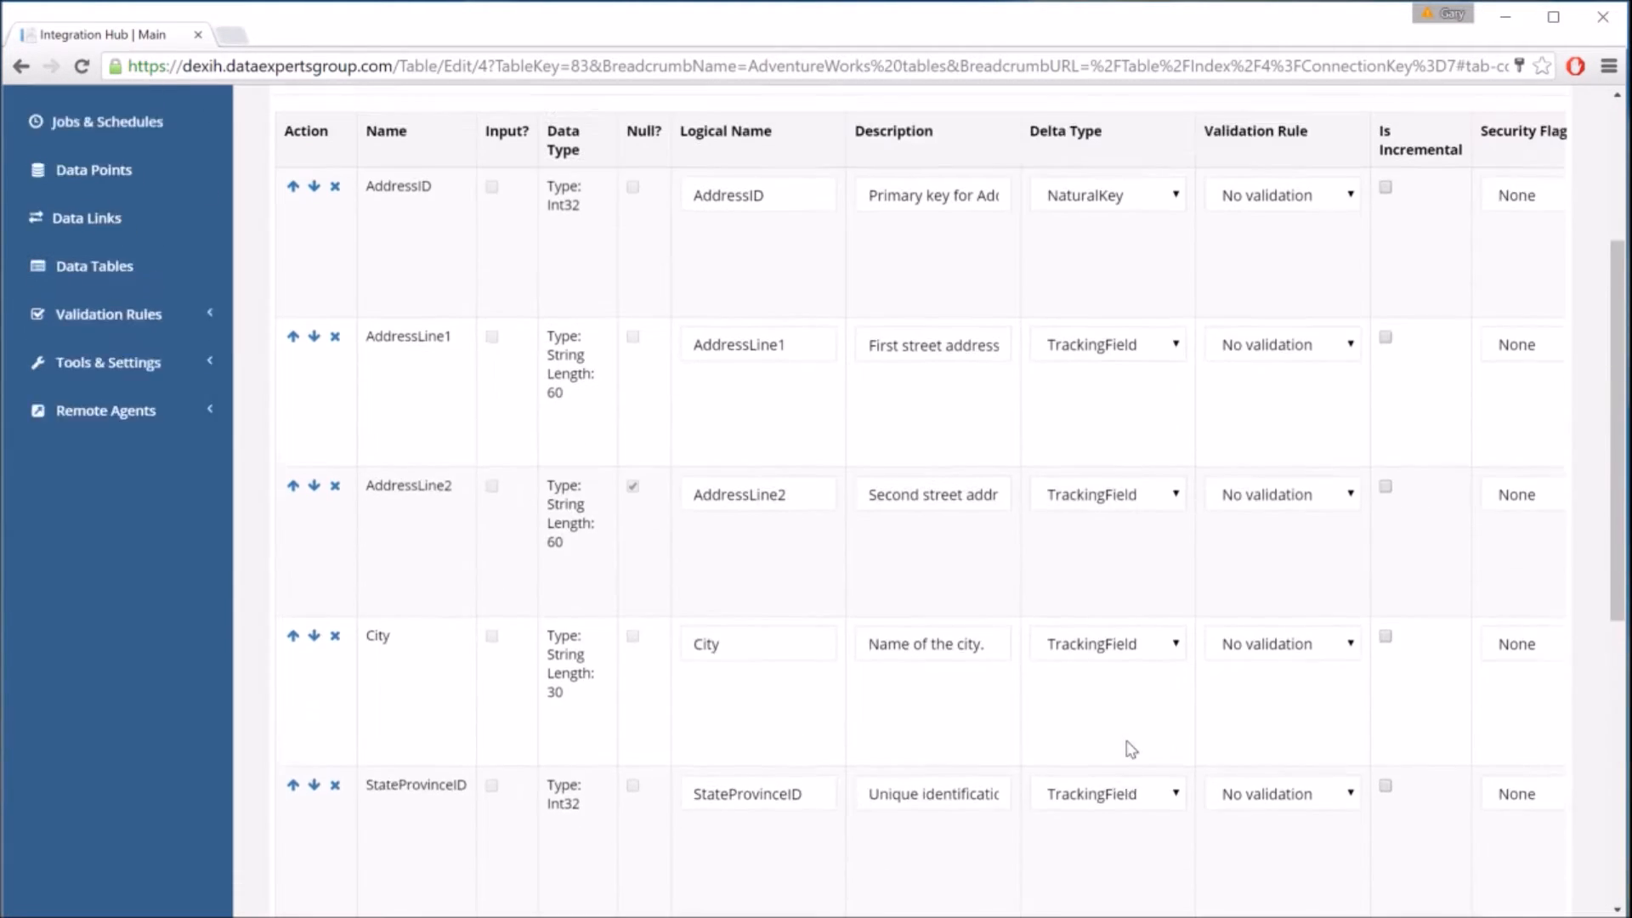
pyautogui.scroll(1, 1131, 750)
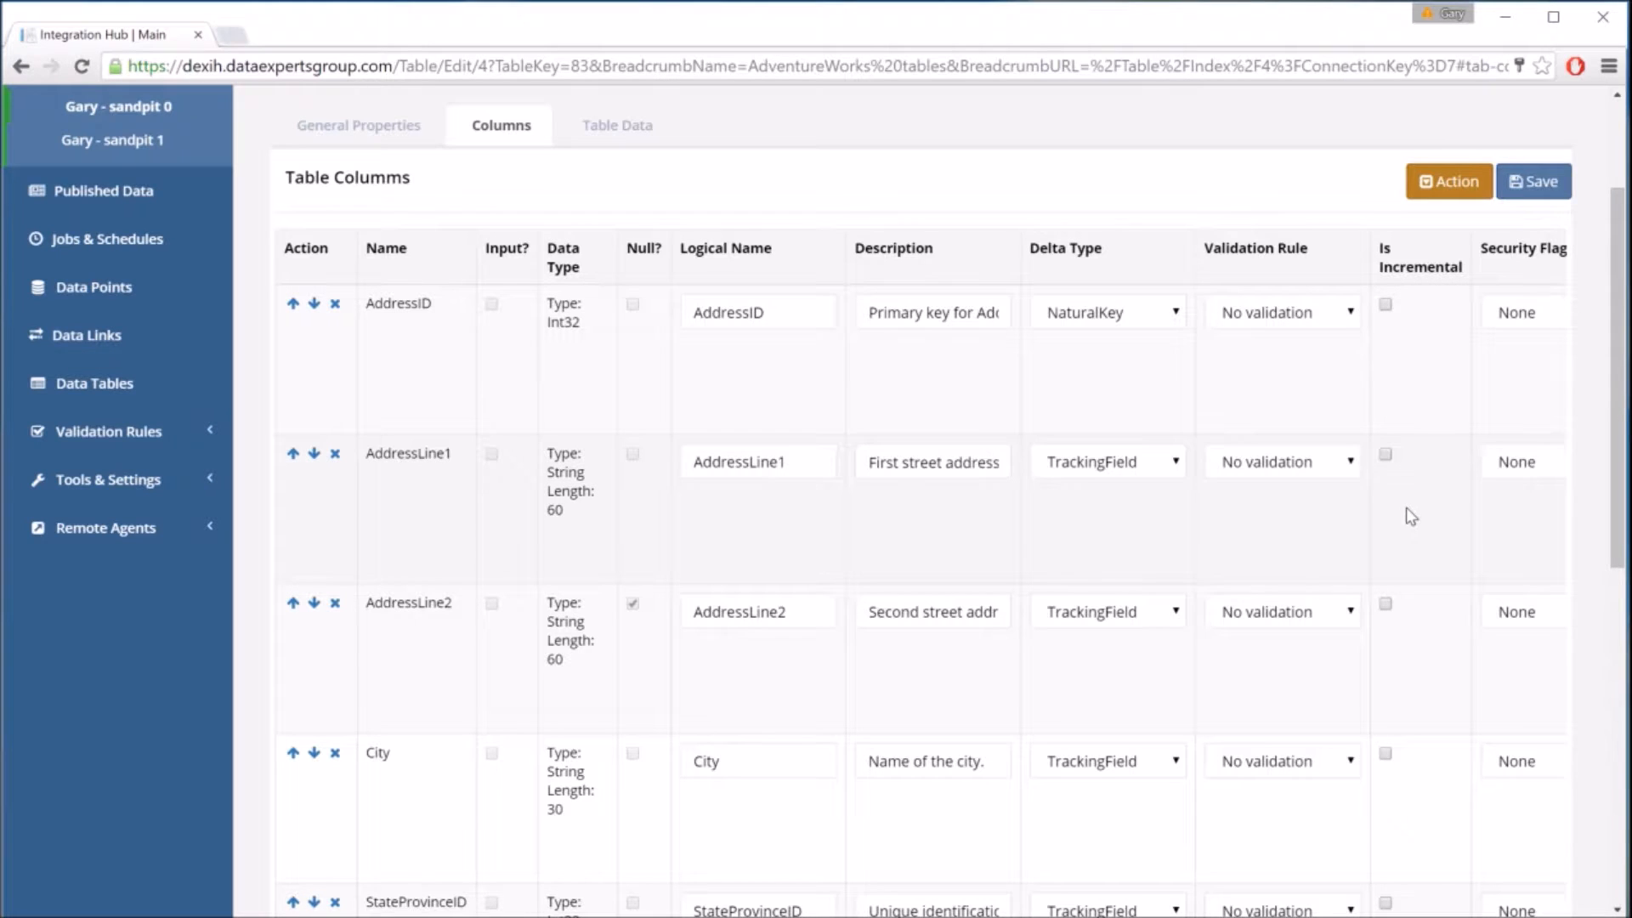
pyautogui.scroll(-3, 1408, 515)
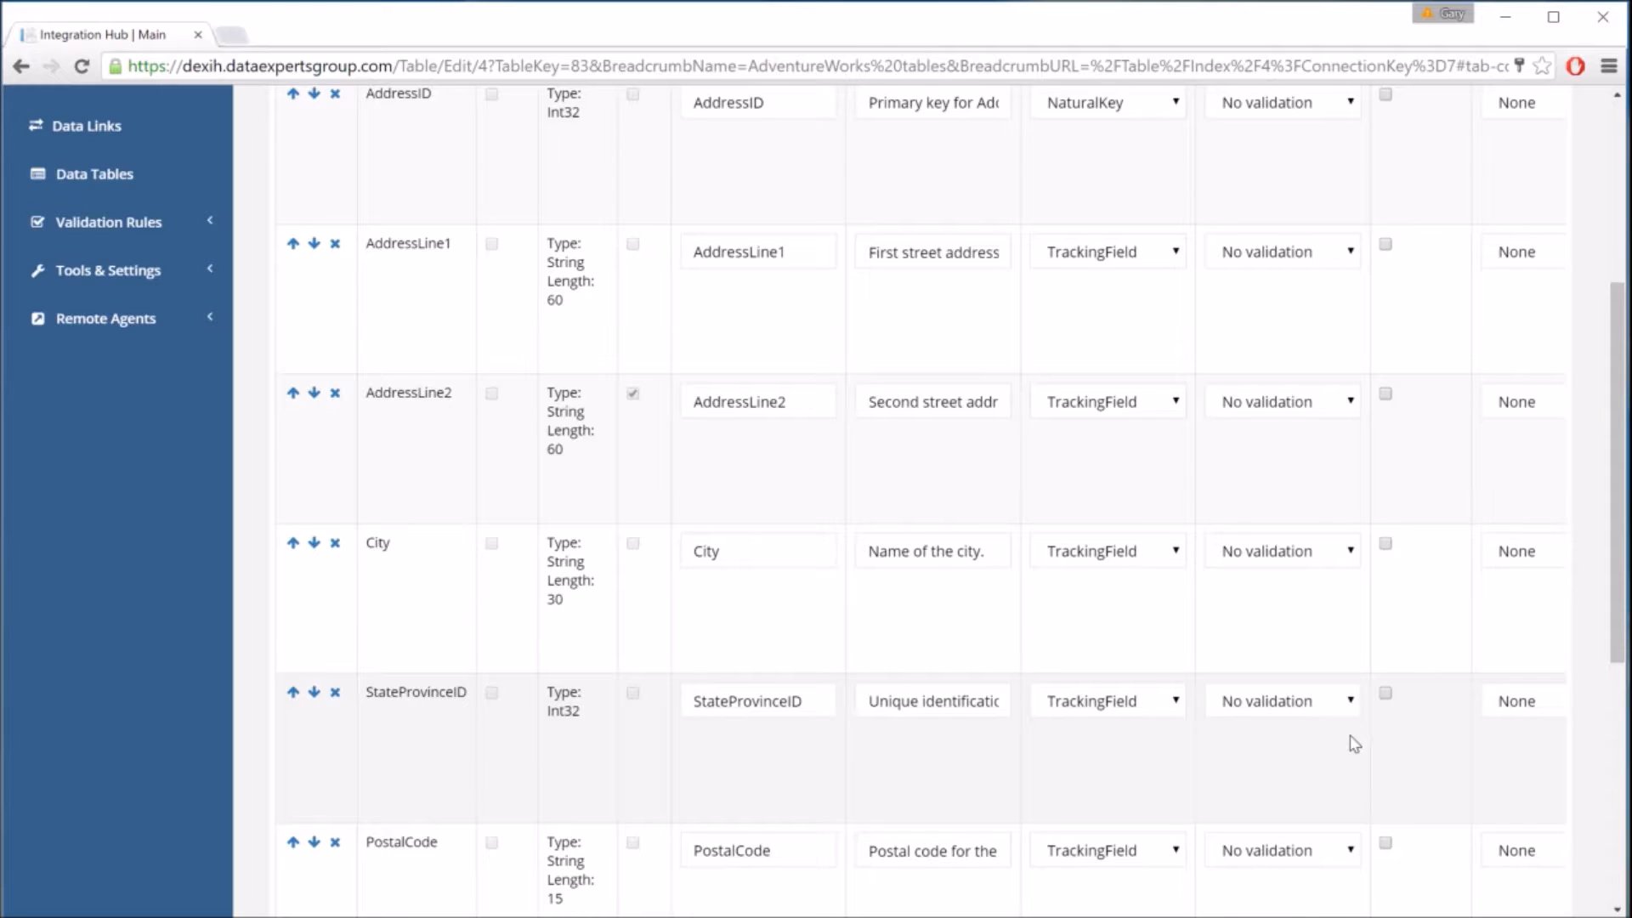
pyautogui.scroll(-1, 1355, 745)
pyautogui.scroll(-1, 1355, 745)
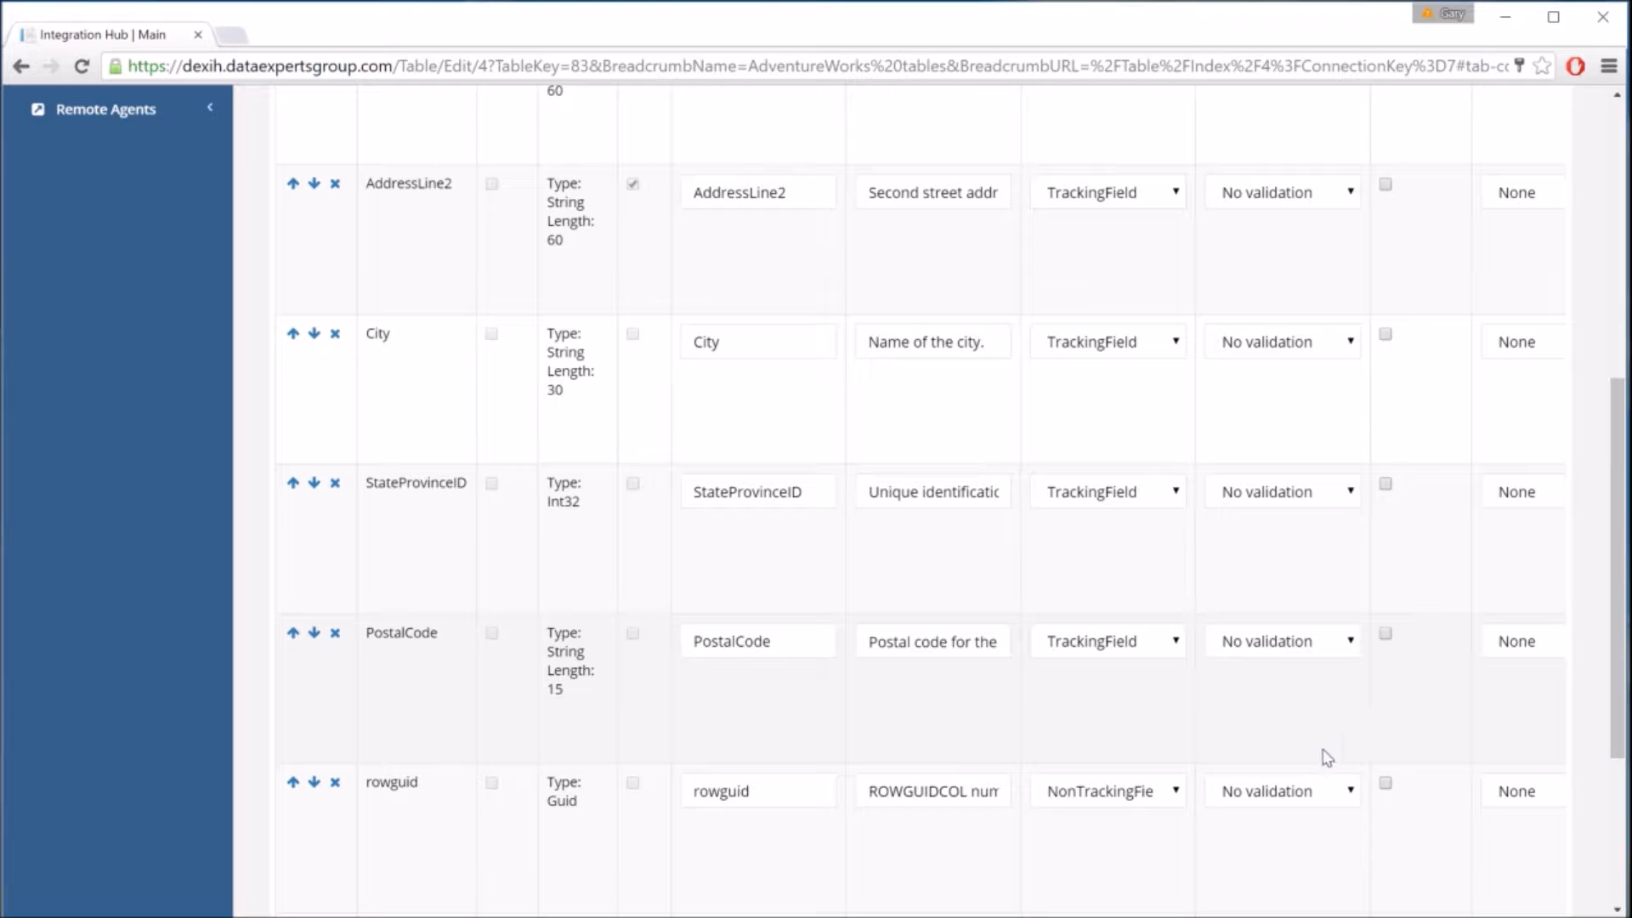
pyautogui.scroll(-2, 1309, 765)
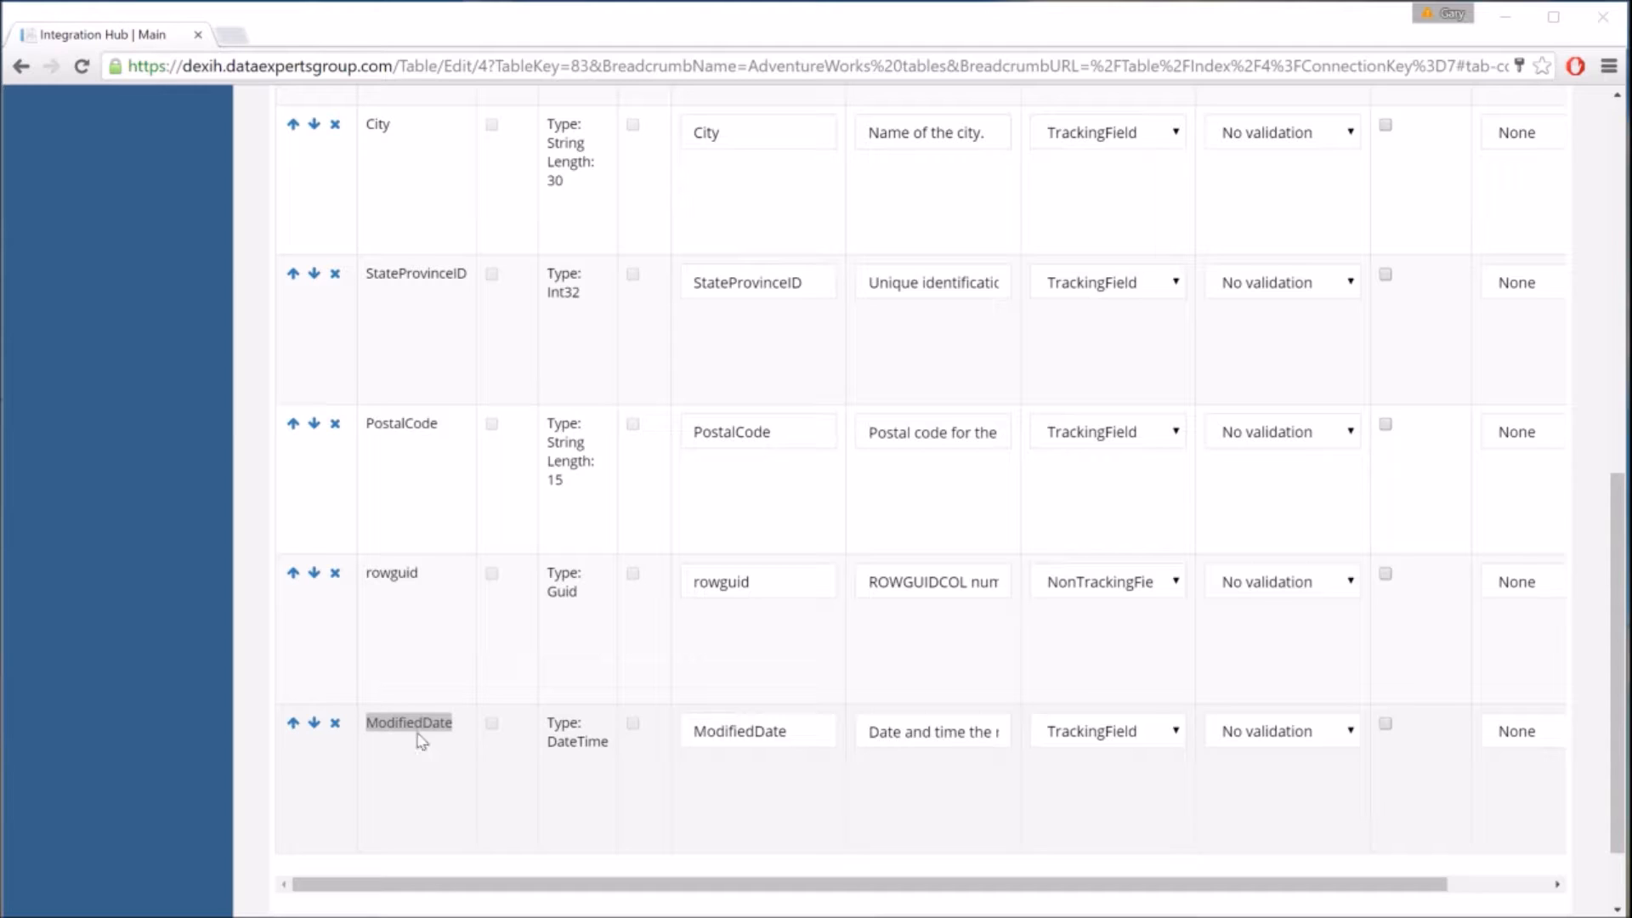
pyautogui.click(1385, 726)
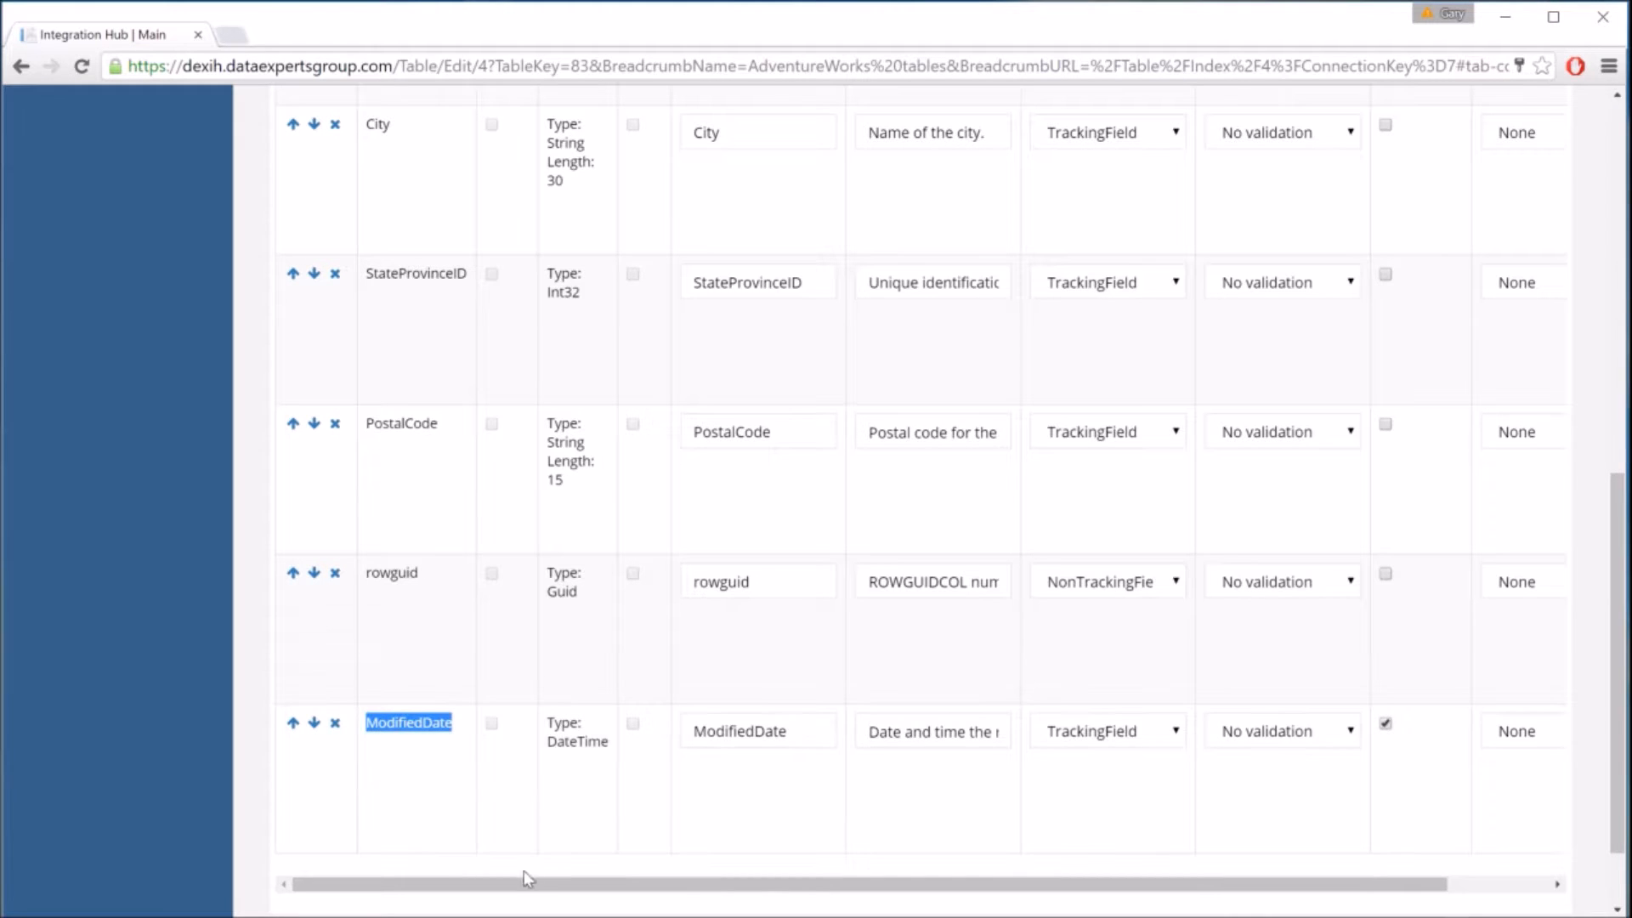
# - Review the security flag and column status settings of the Person.Address columns and save the table
pyautogui.moveTo(529, 891); pyautogui.dragTo(623, 892)
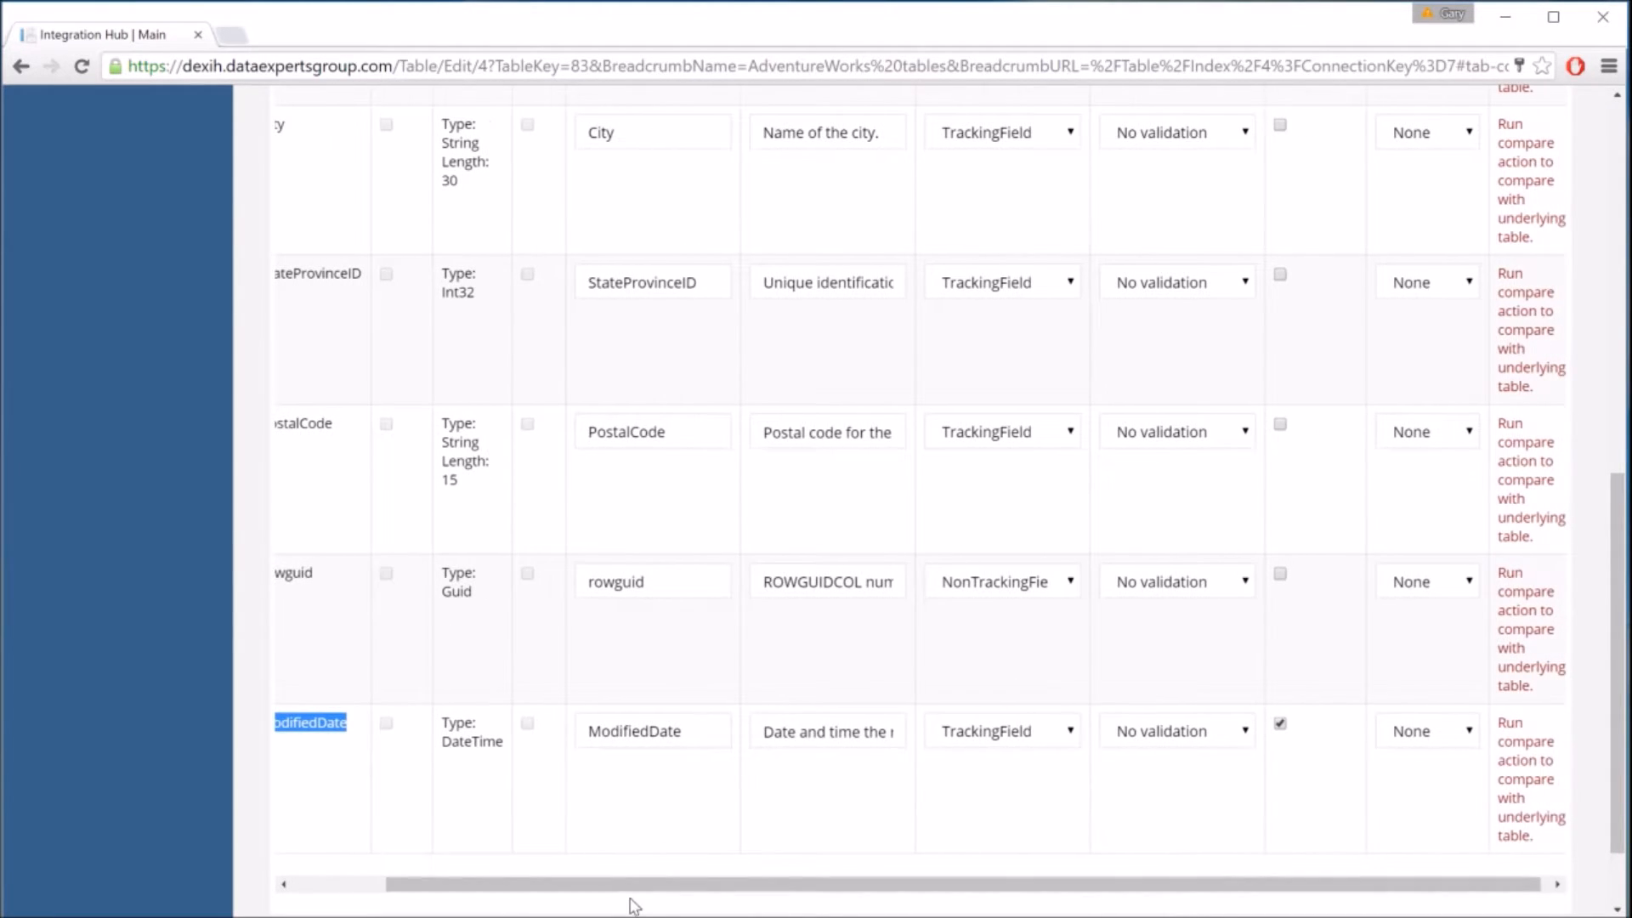
pyautogui.moveTo(1622, 799); pyautogui.dragTo(1590, 455)
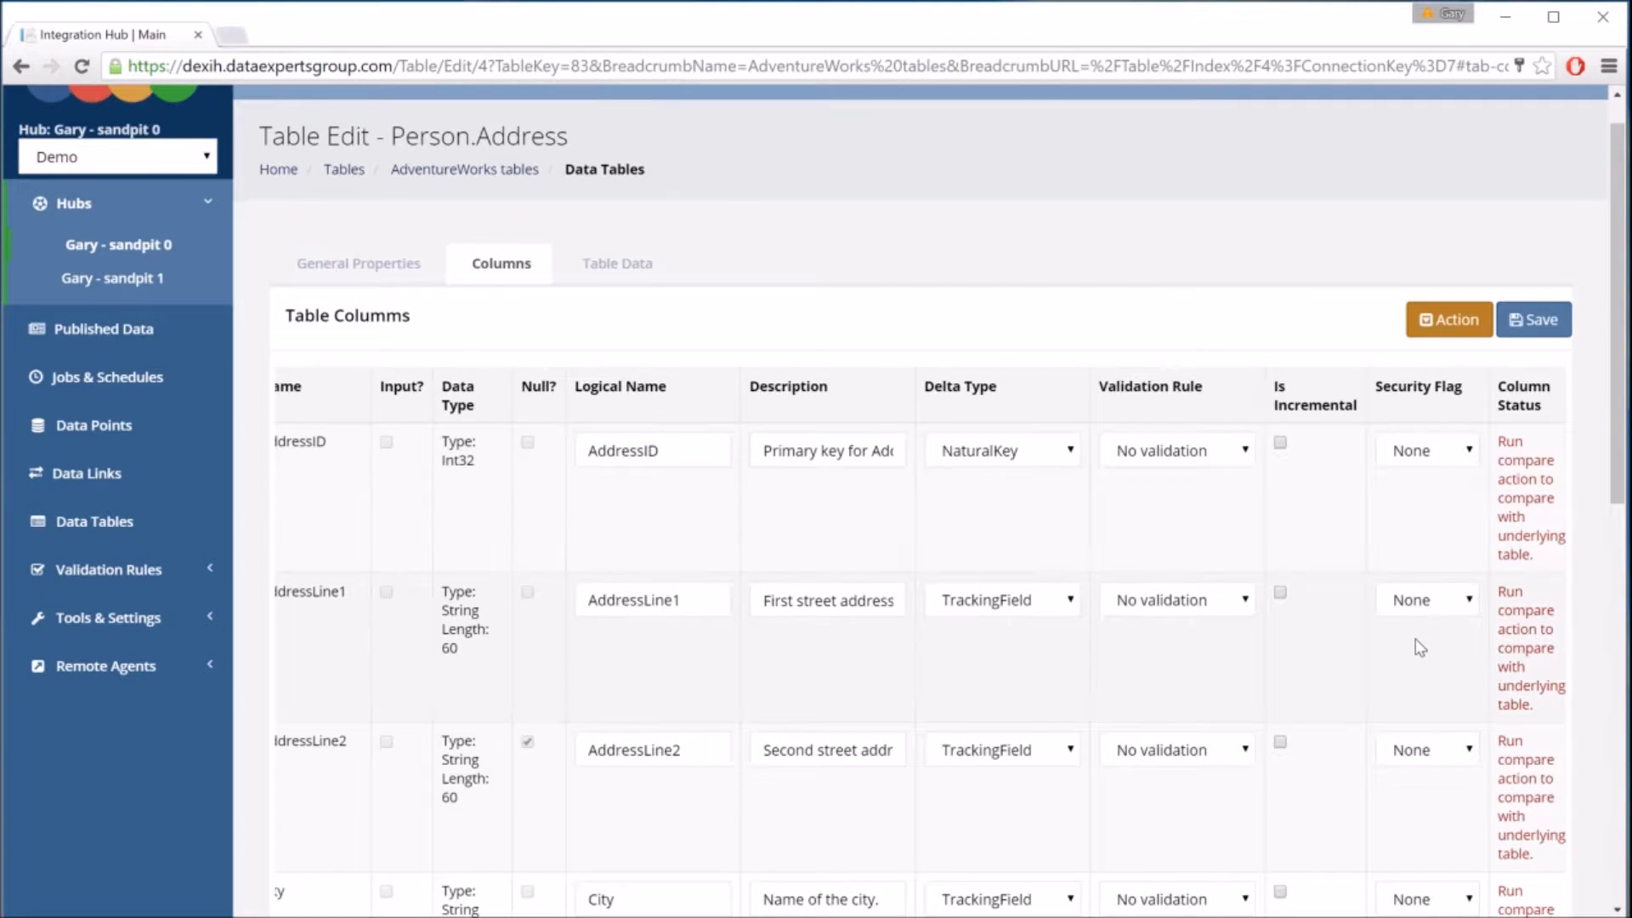
pyautogui.scroll(-3, 1420, 693)
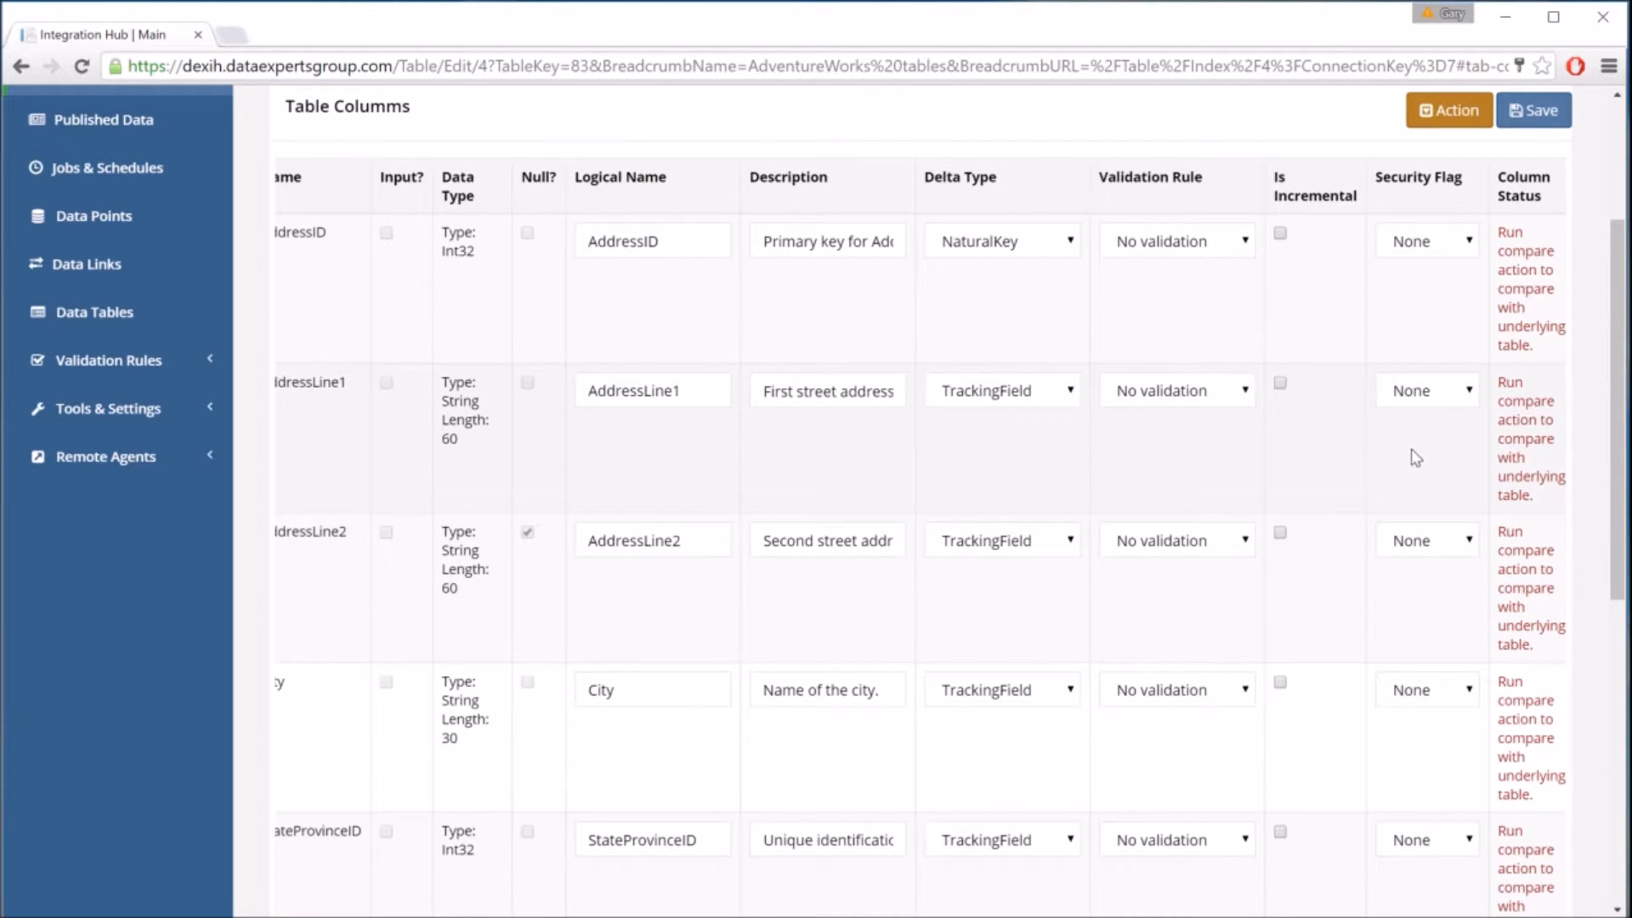
pyautogui.scroll(3, 1432, 411)
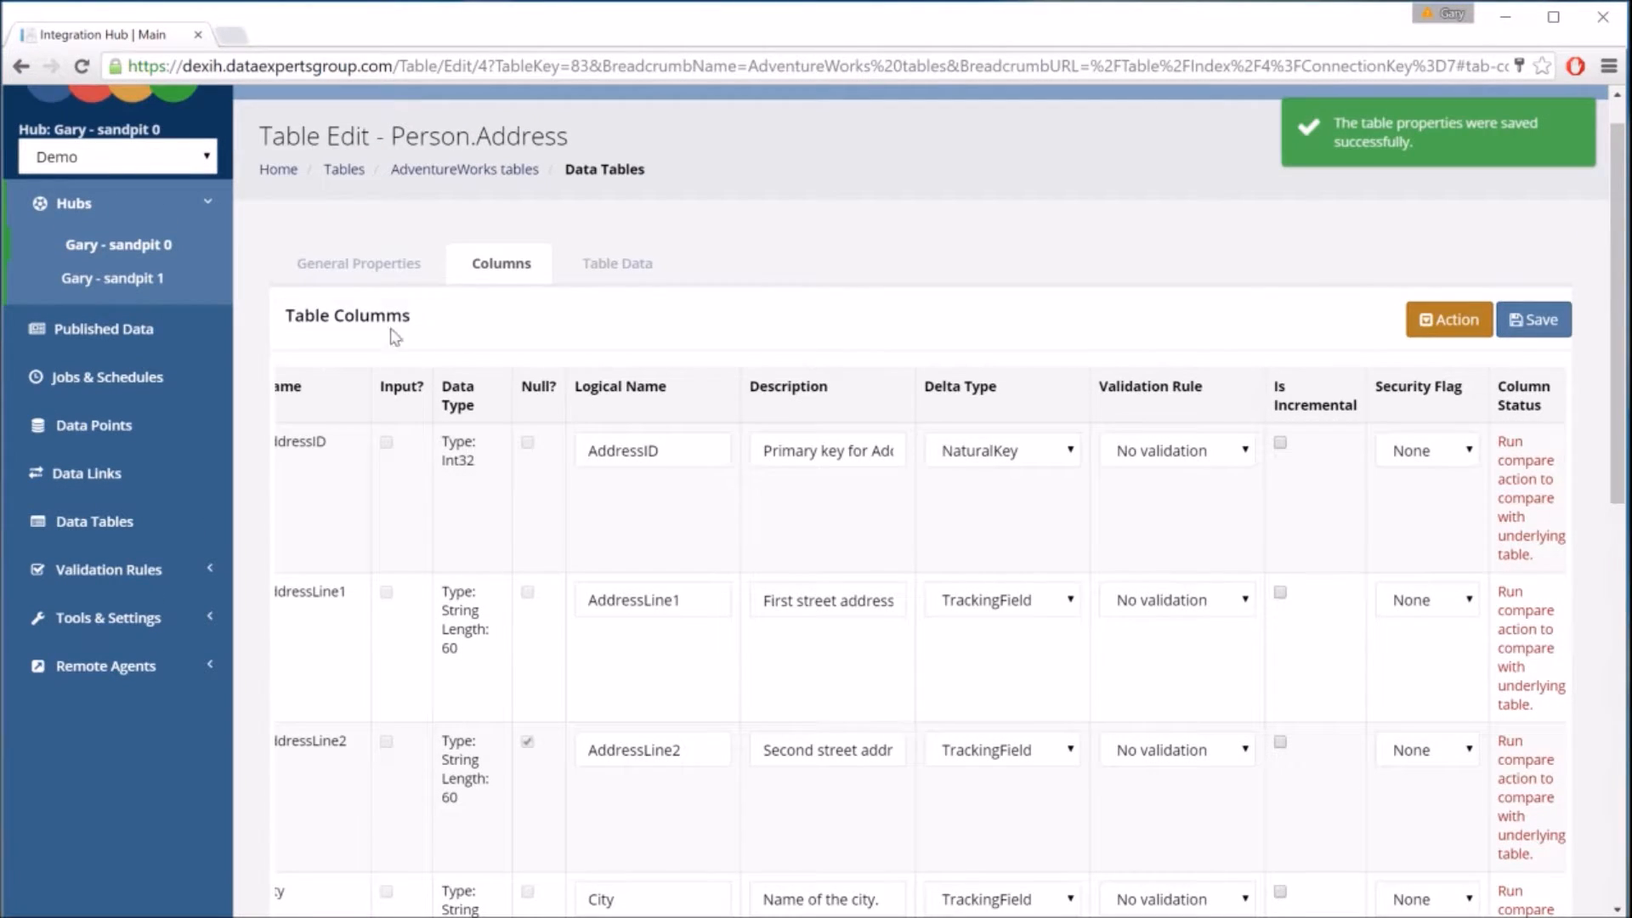
# - Return to the AdventureWorks tables, open the Sales.CreditCard table's columns for editing and locate the CardNumber column
pyautogui.click(428, 172)
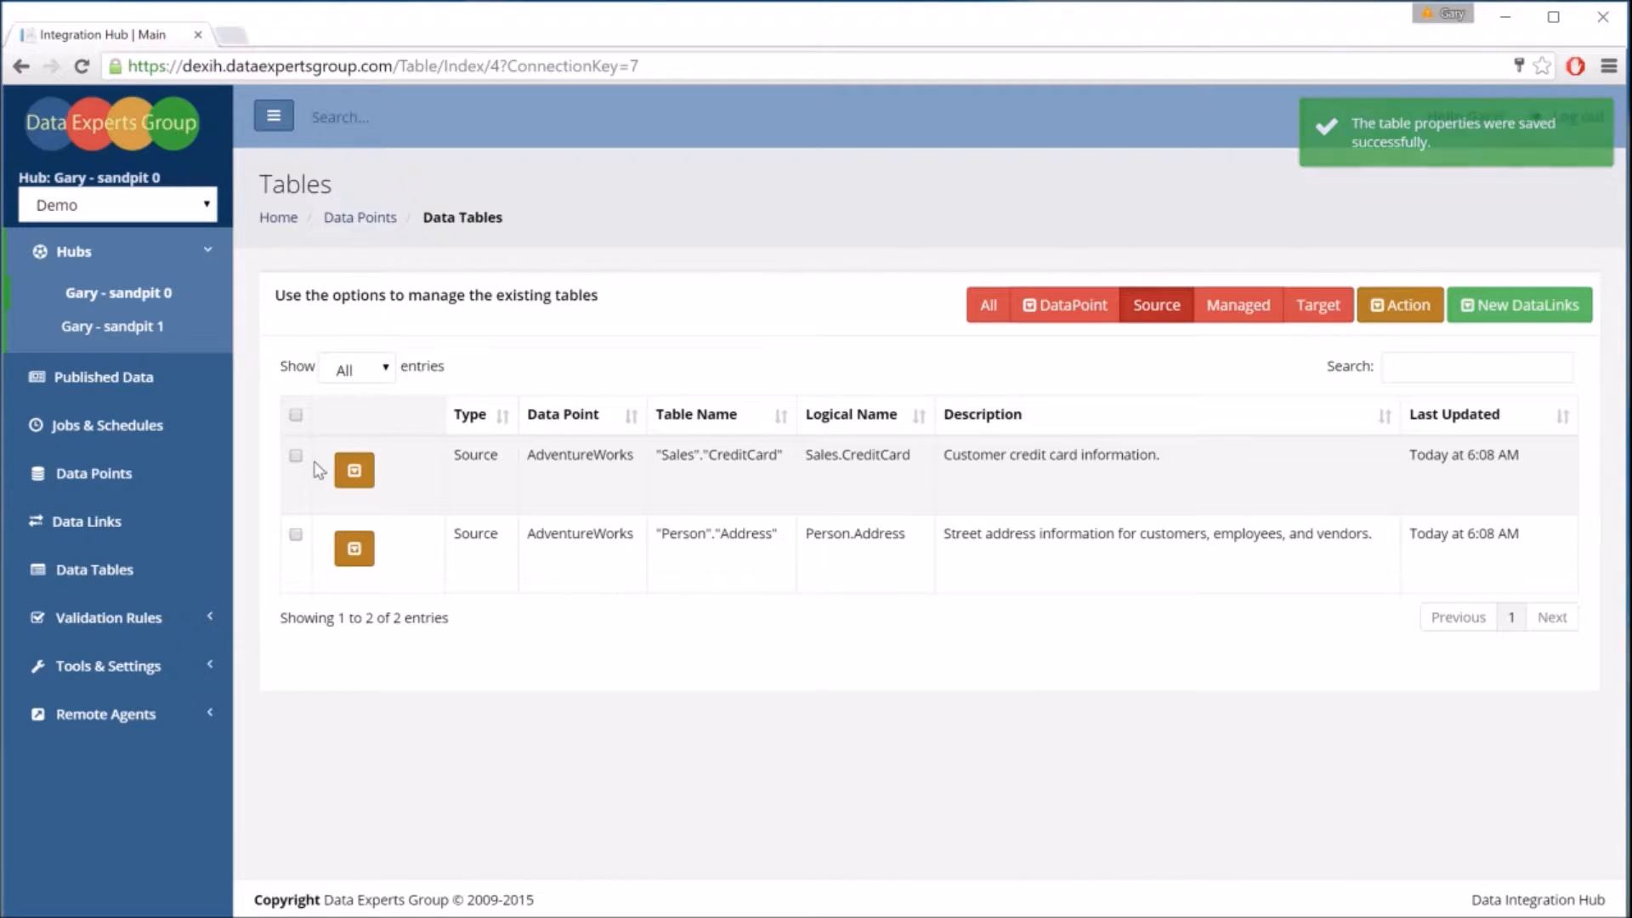
pyautogui.click(354, 472)
pyautogui.click(384, 514)
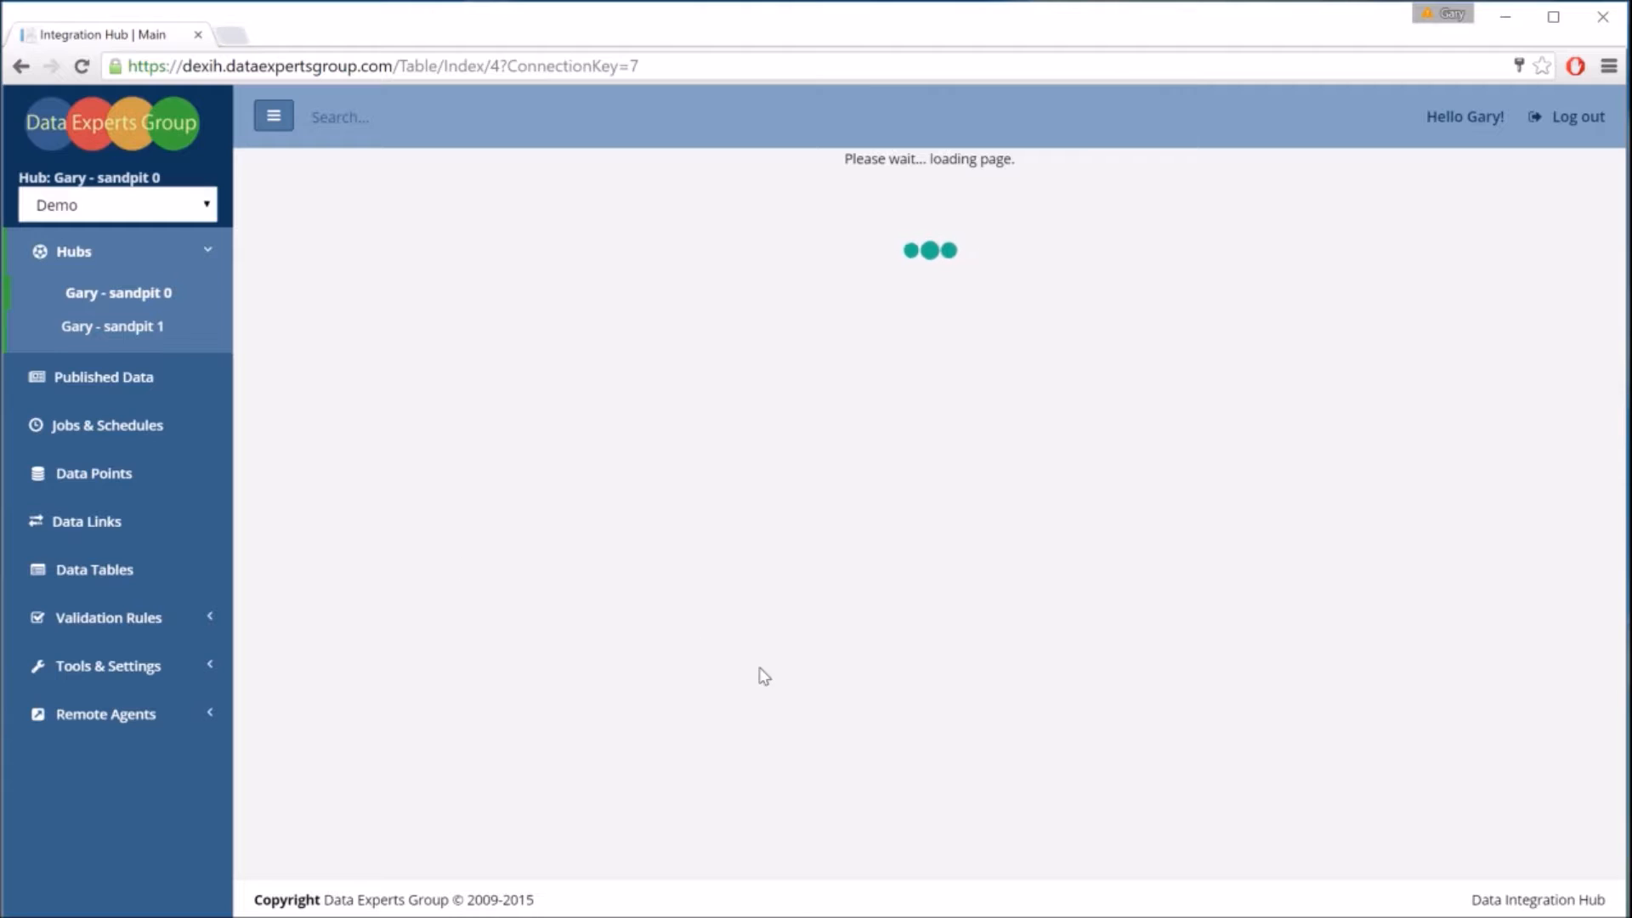
pyautogui.click(502, 314)
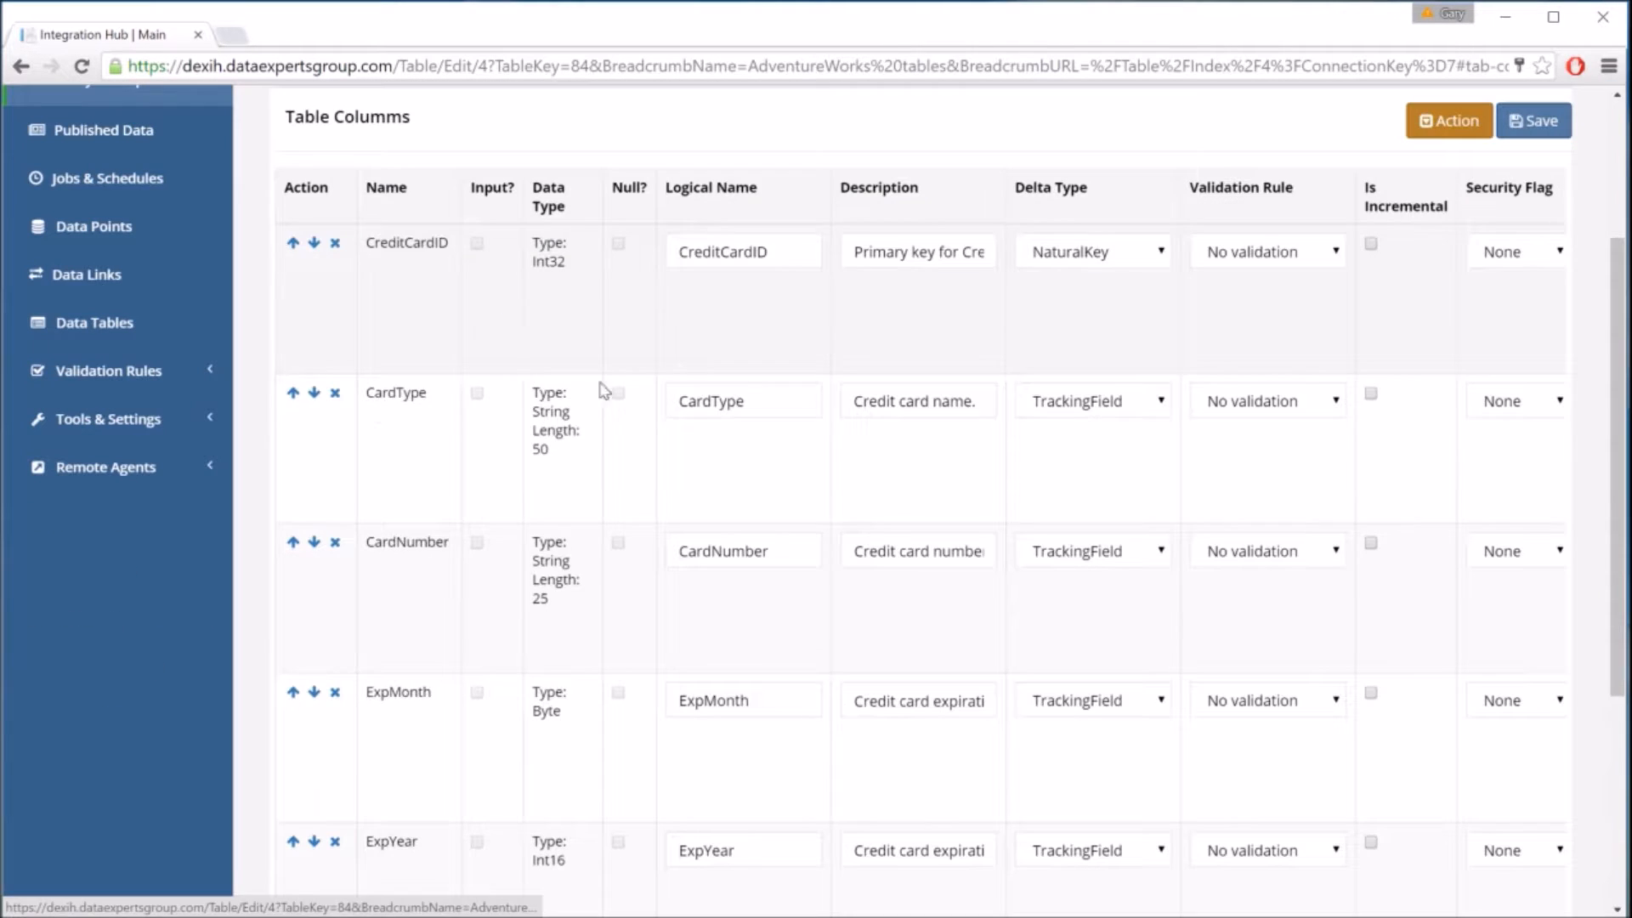
pyautogui.scroll(2, 978, 508)
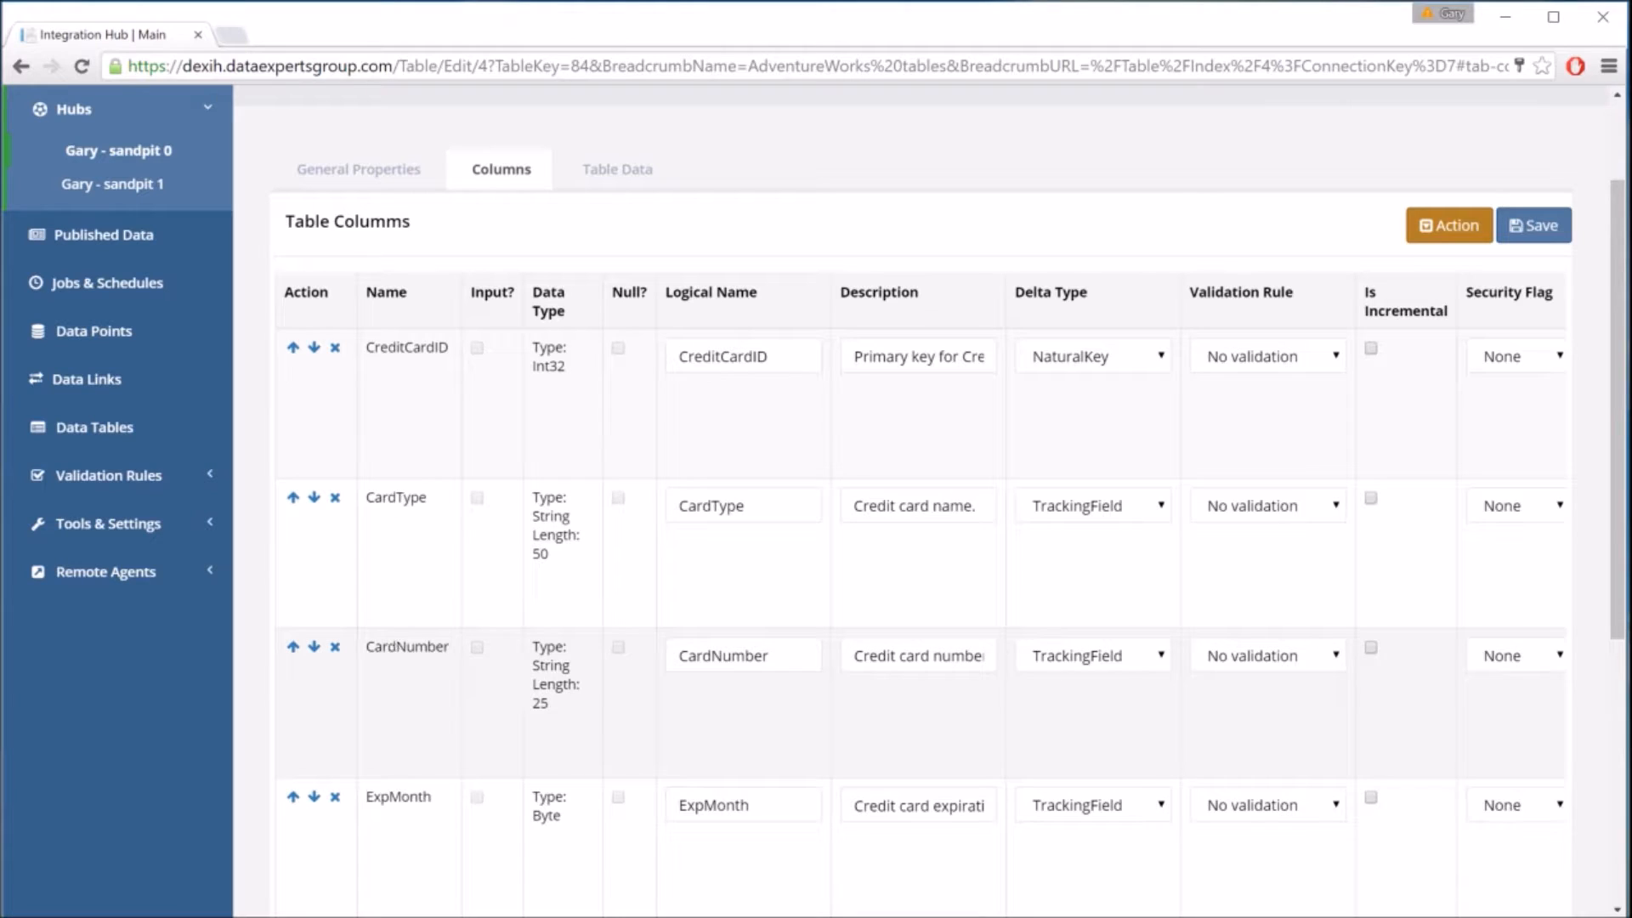
pyautogui.moveTo(365, 646); pyautogui.dragTo(450, 657)
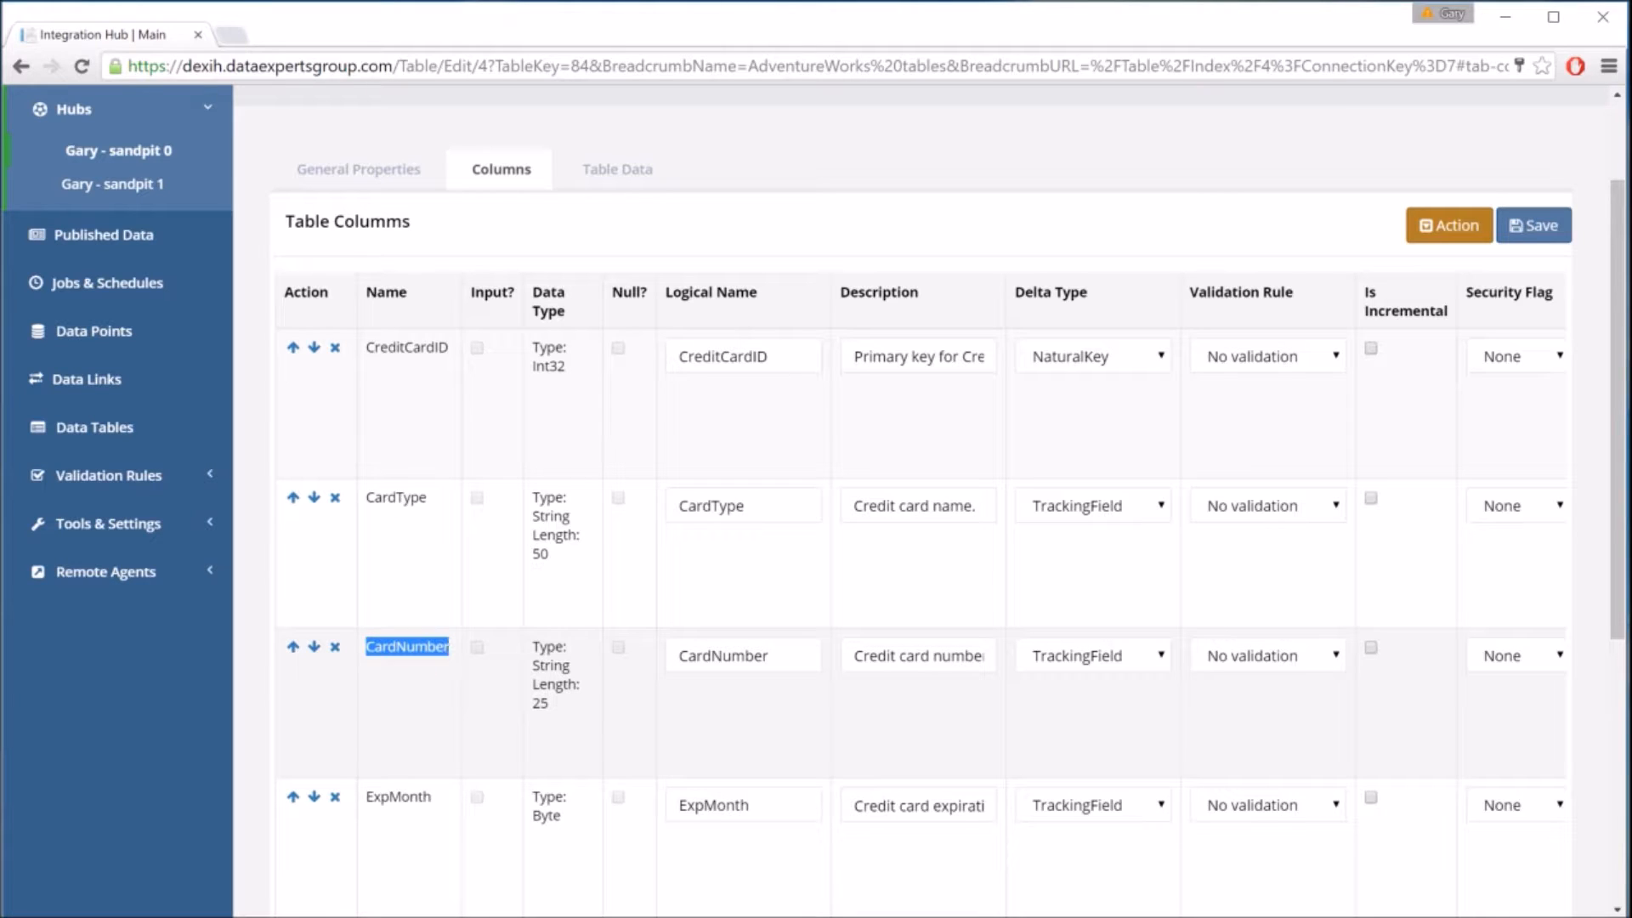
pyautogui.click(404, 700)
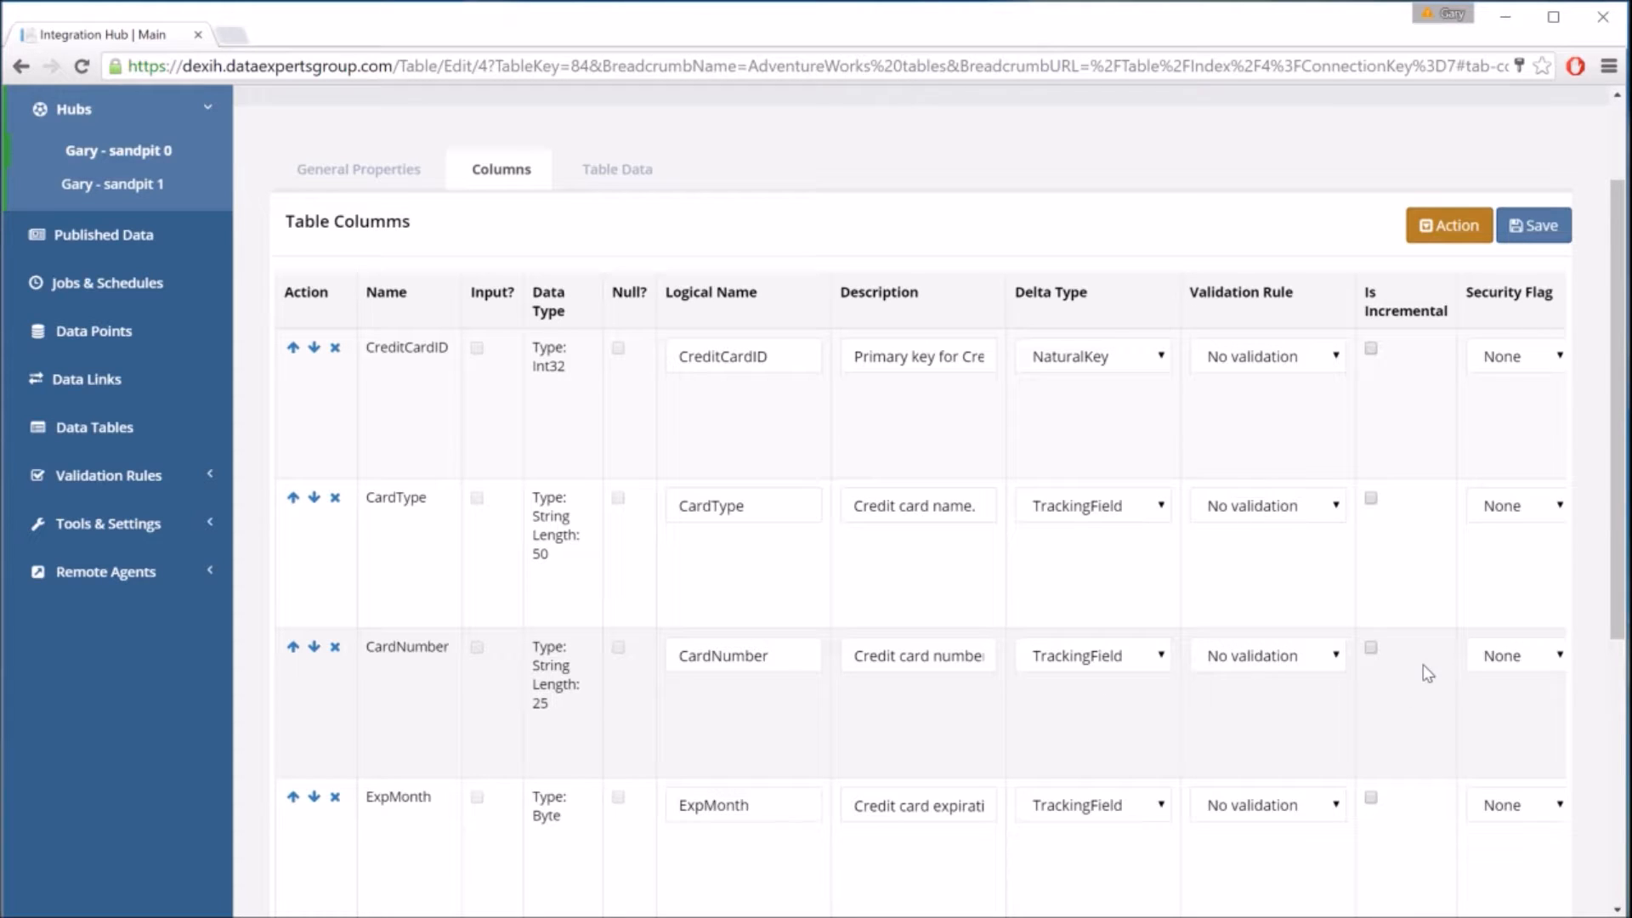
# - Set the CardNumber column's security flag to StrongEncrypt and preview the Sales.CreditCard table data
pyautogui.click(1514, 661)
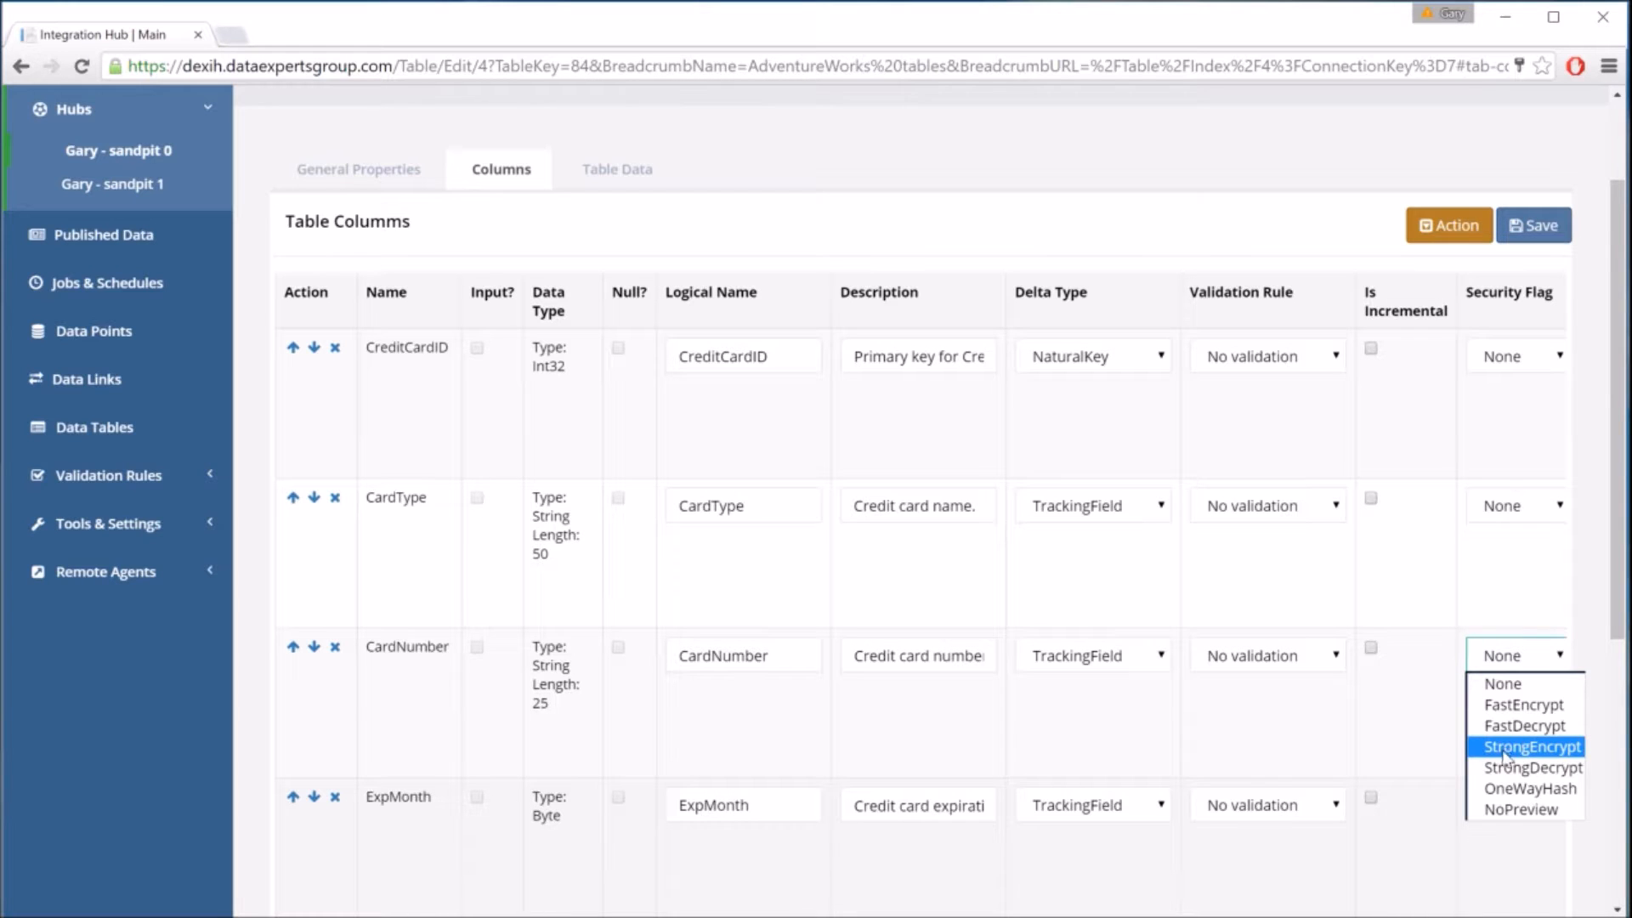
pyautogui.click(1512, 751)
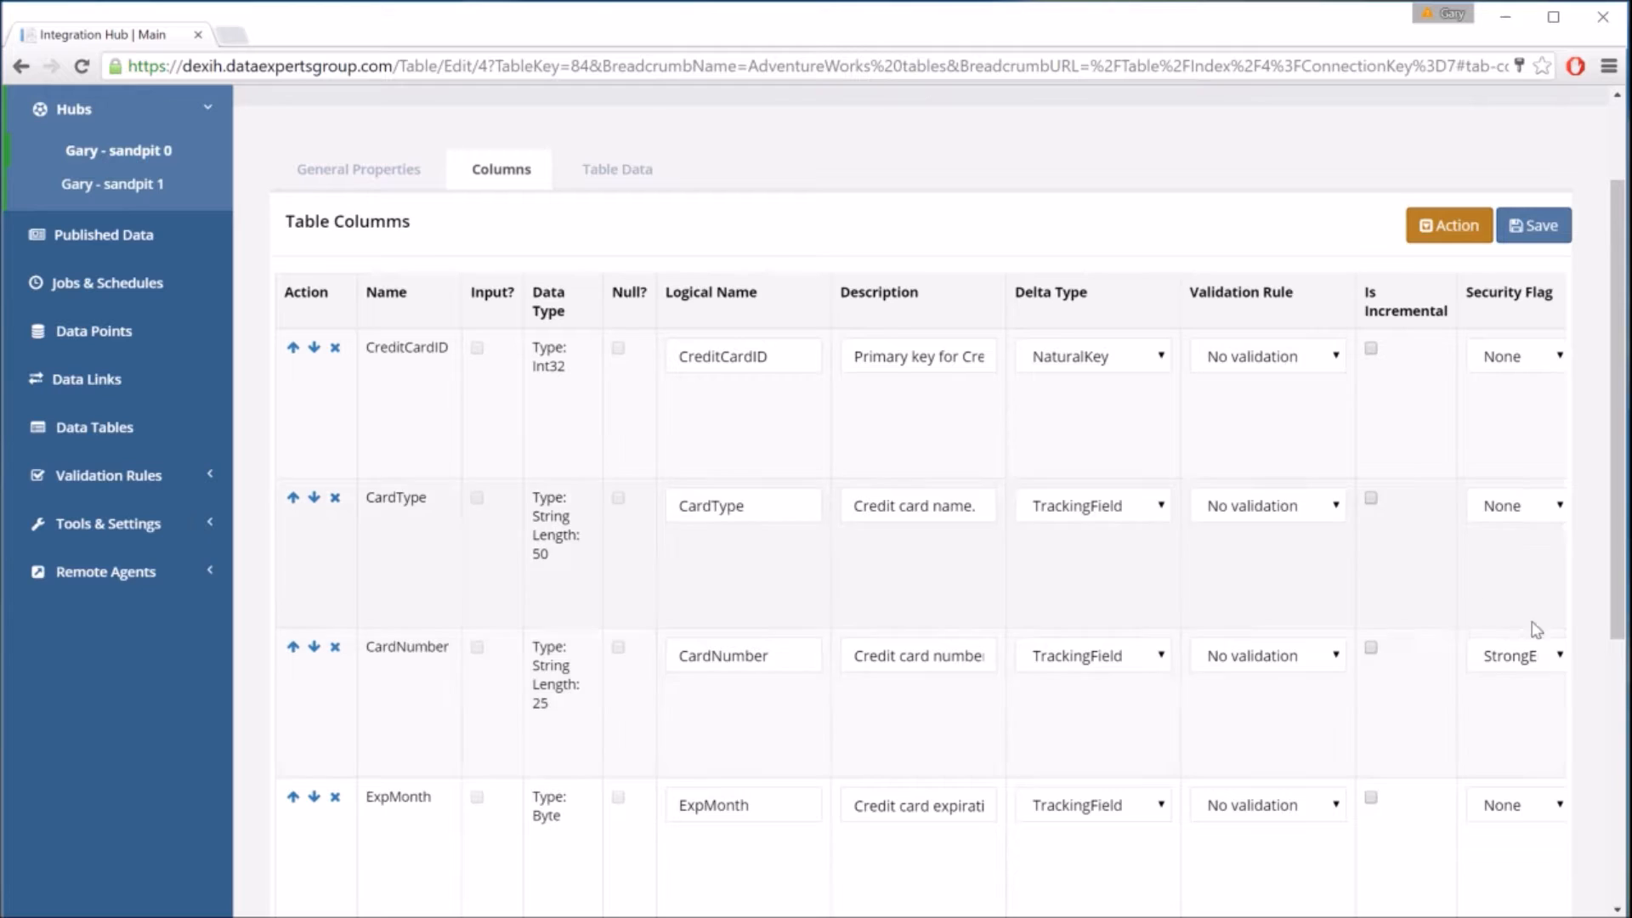
pyautogui.click(1516, 657)
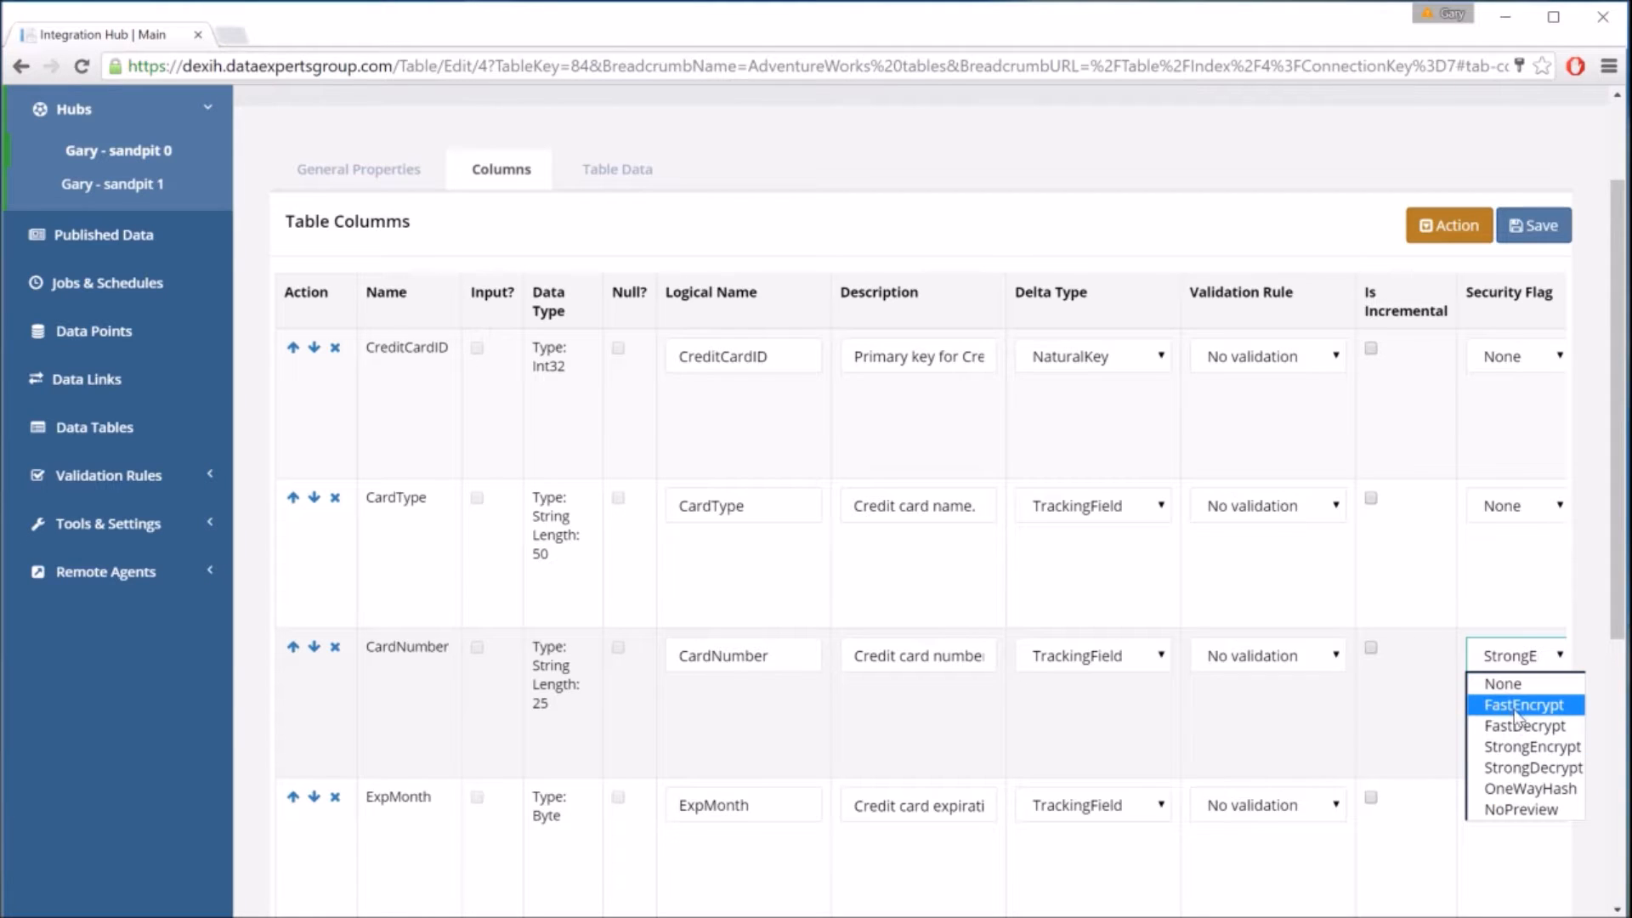
pyautogui.click(1405, 705)
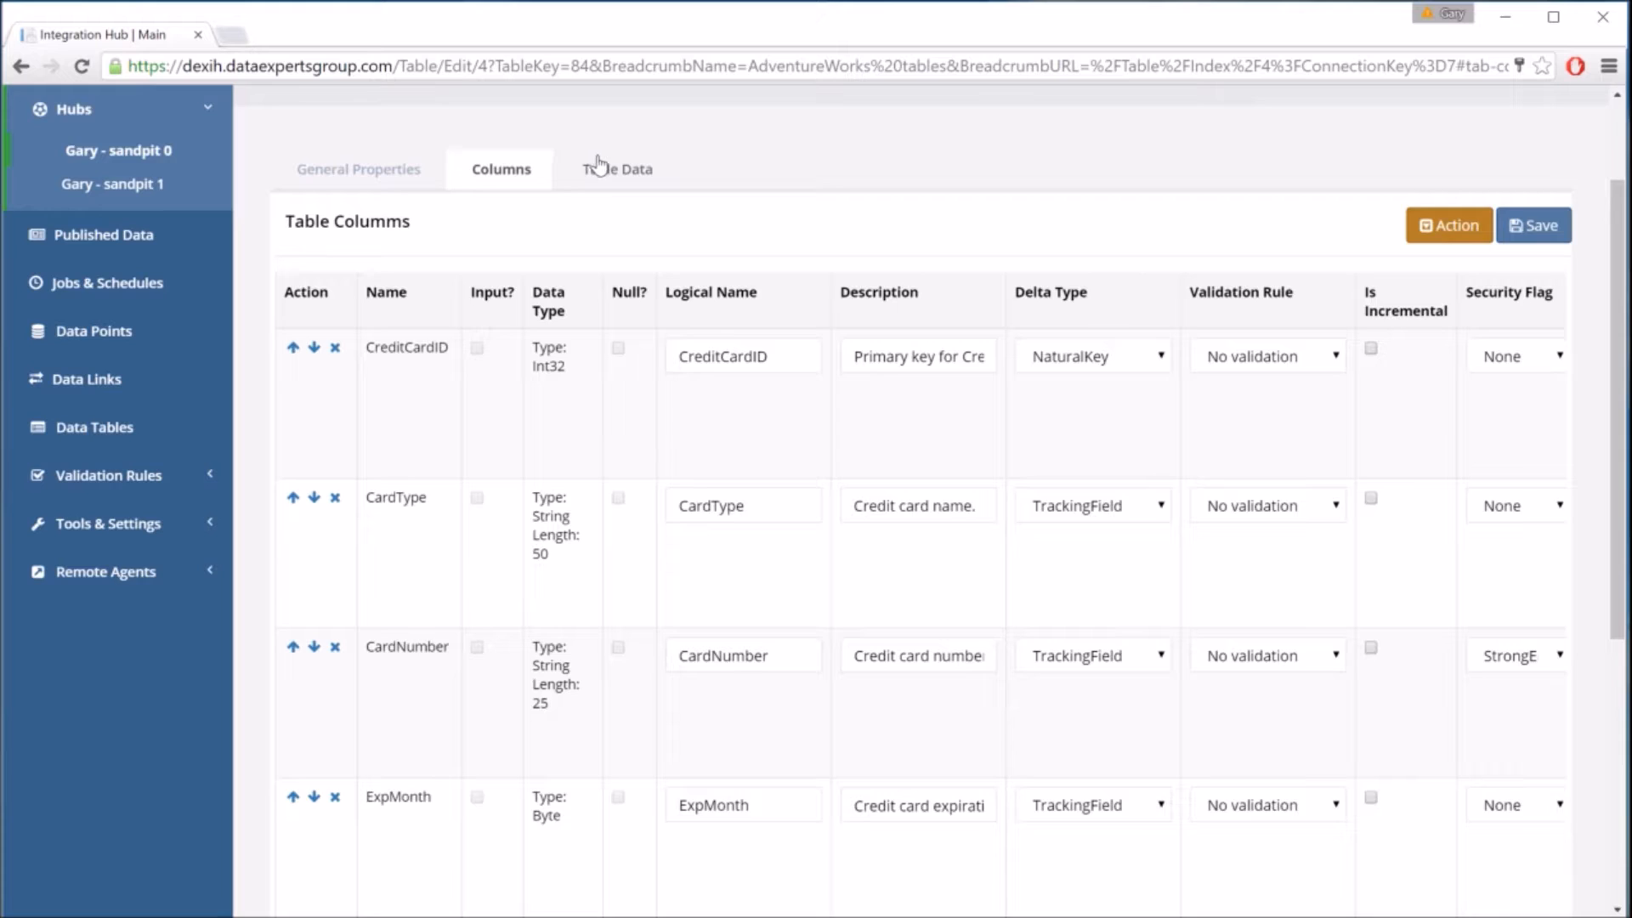
pyautogui.click(595, 166)
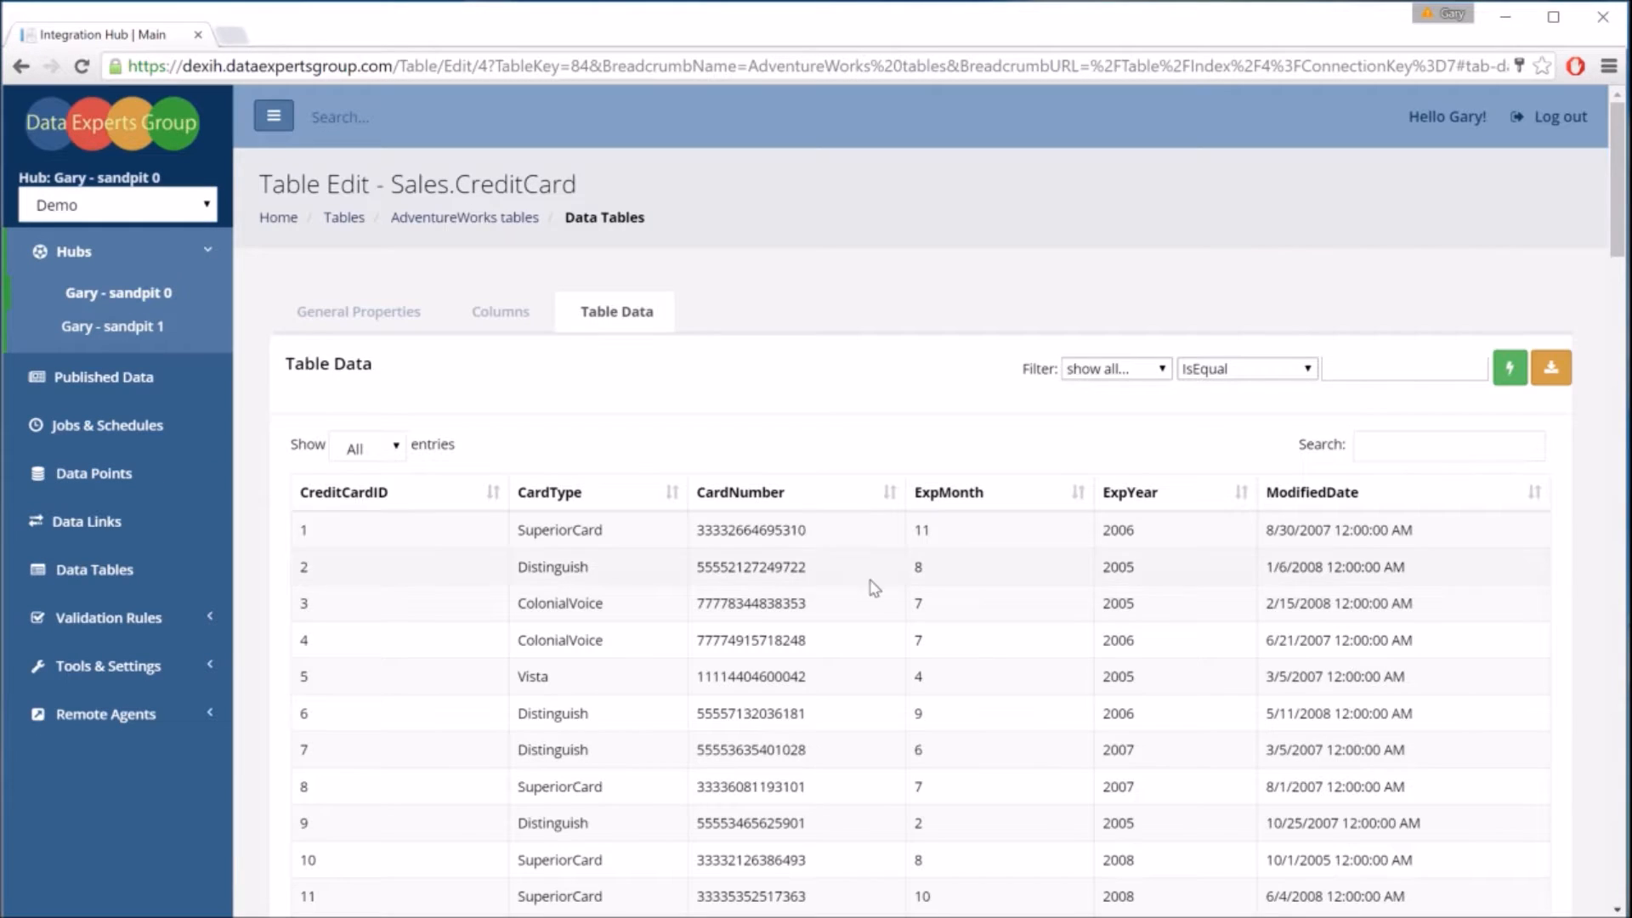
pyautogui.scroll(-1, 761, 521)
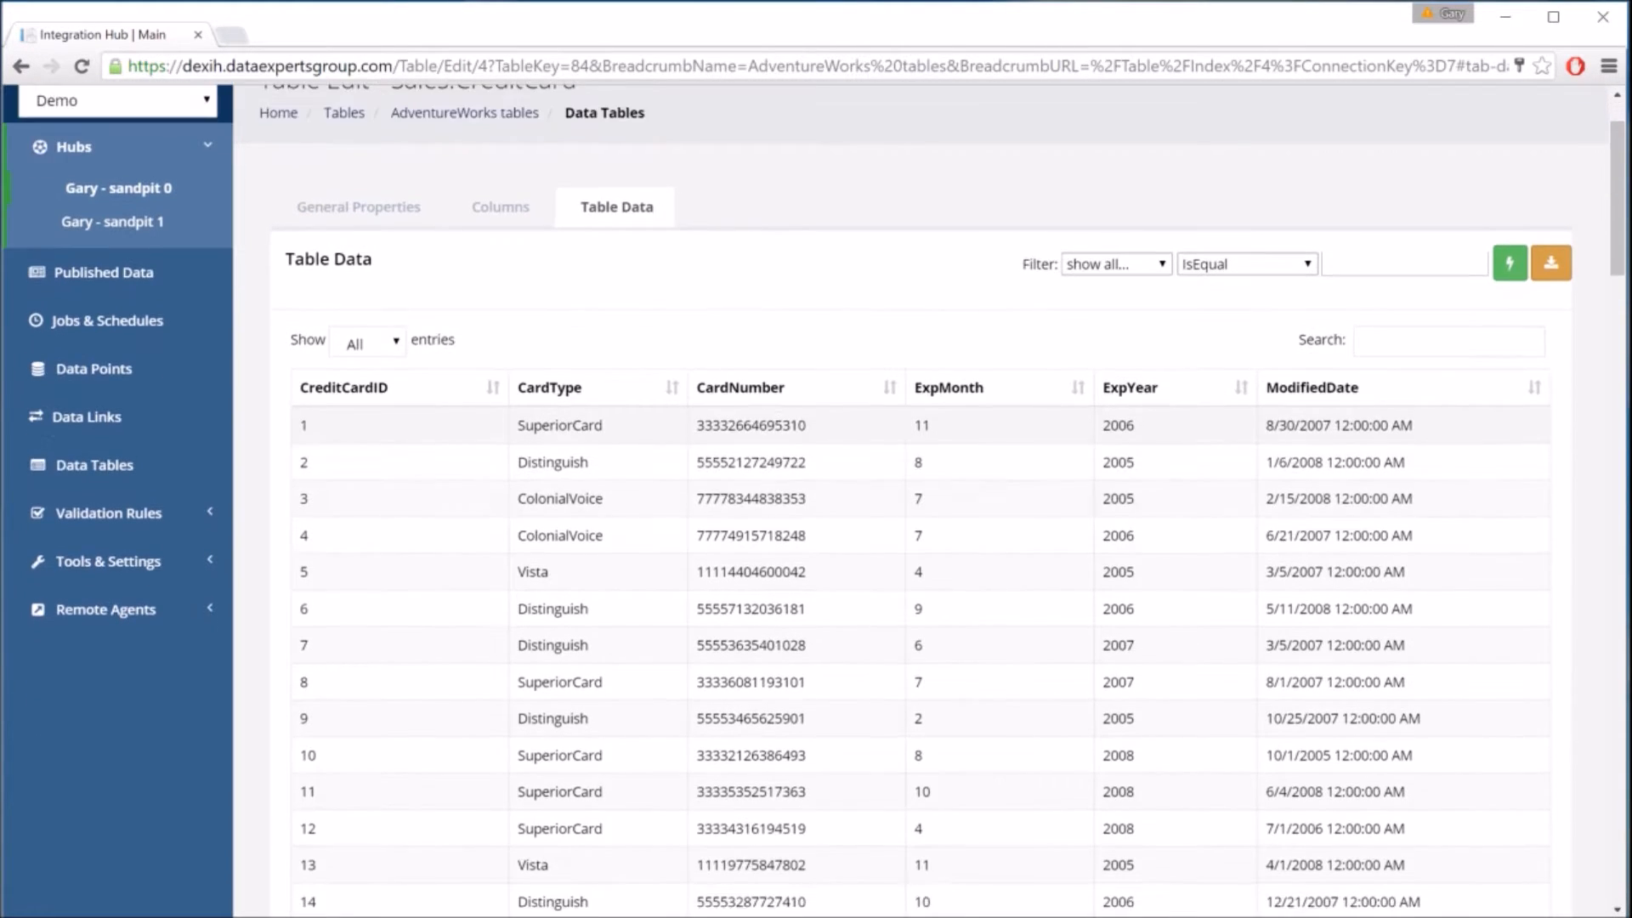
# - Set the CardNumber column's security flag to FastEncrypt, save the table and check the CardNumber values in its data preview
pyautogui.click(489, 211)
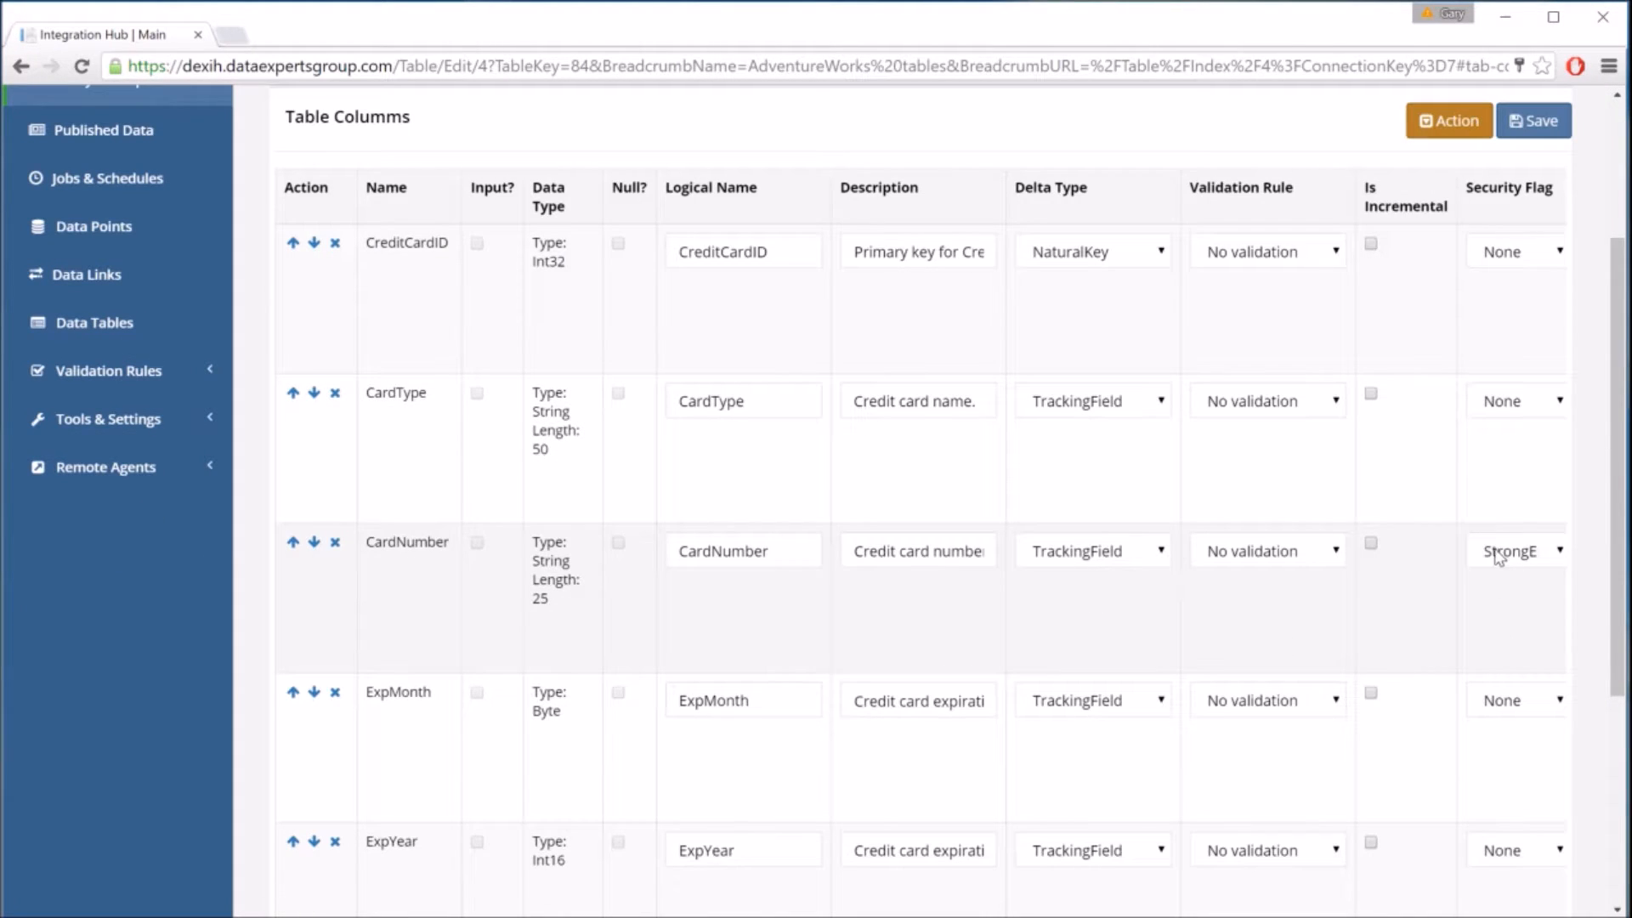
pyautogui.click(1520, 557)
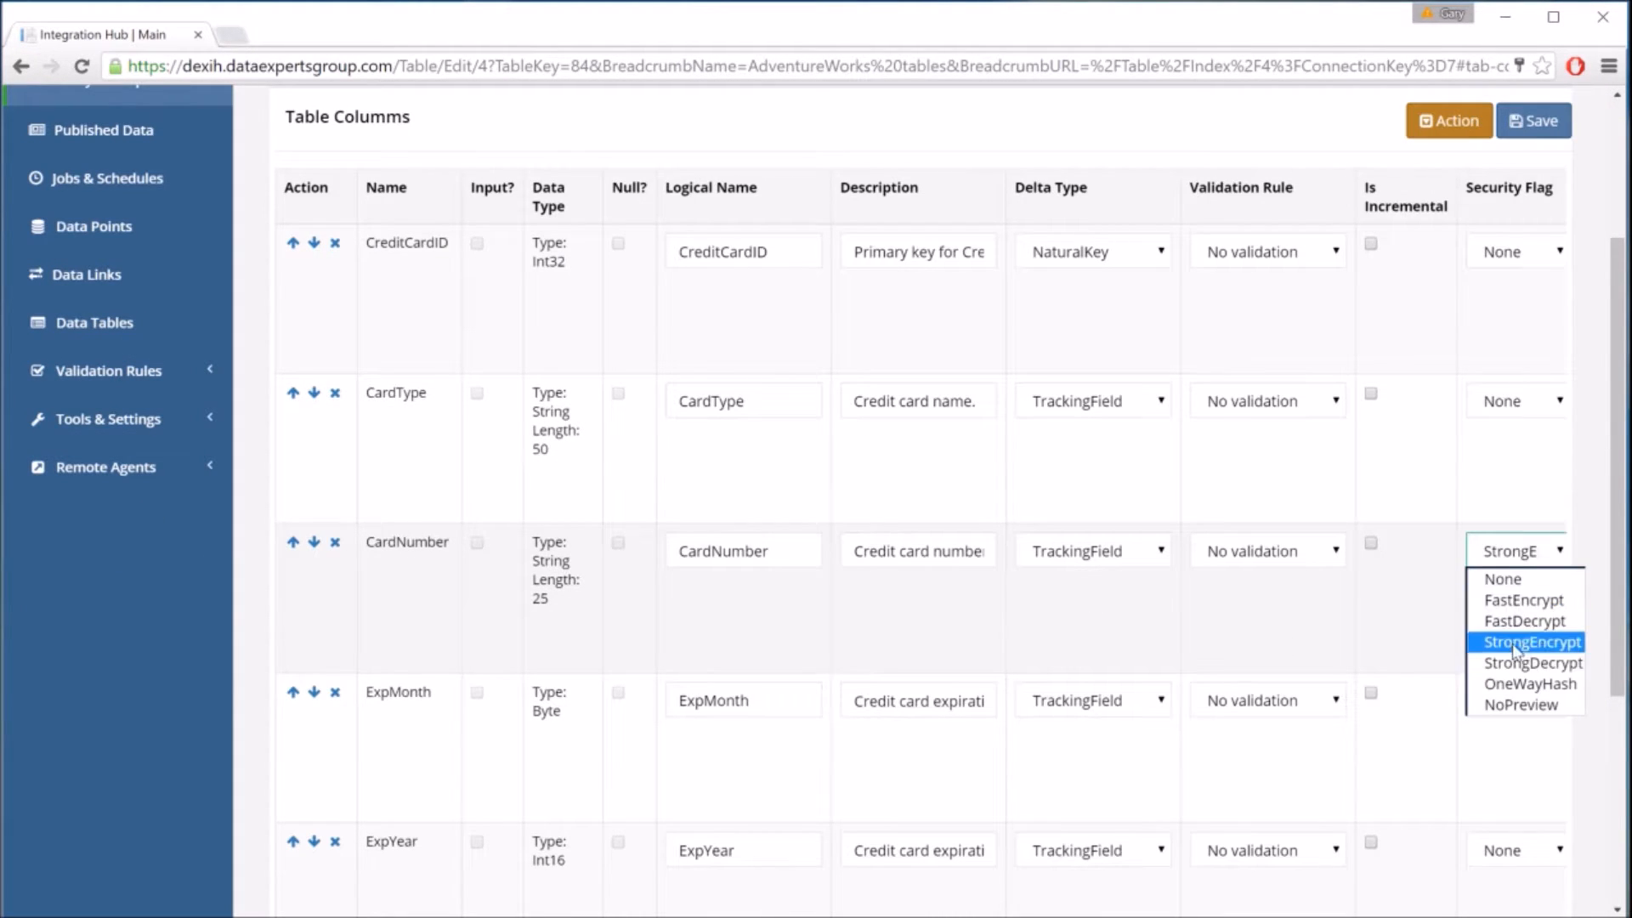
pyautogui.click(1517, 602)
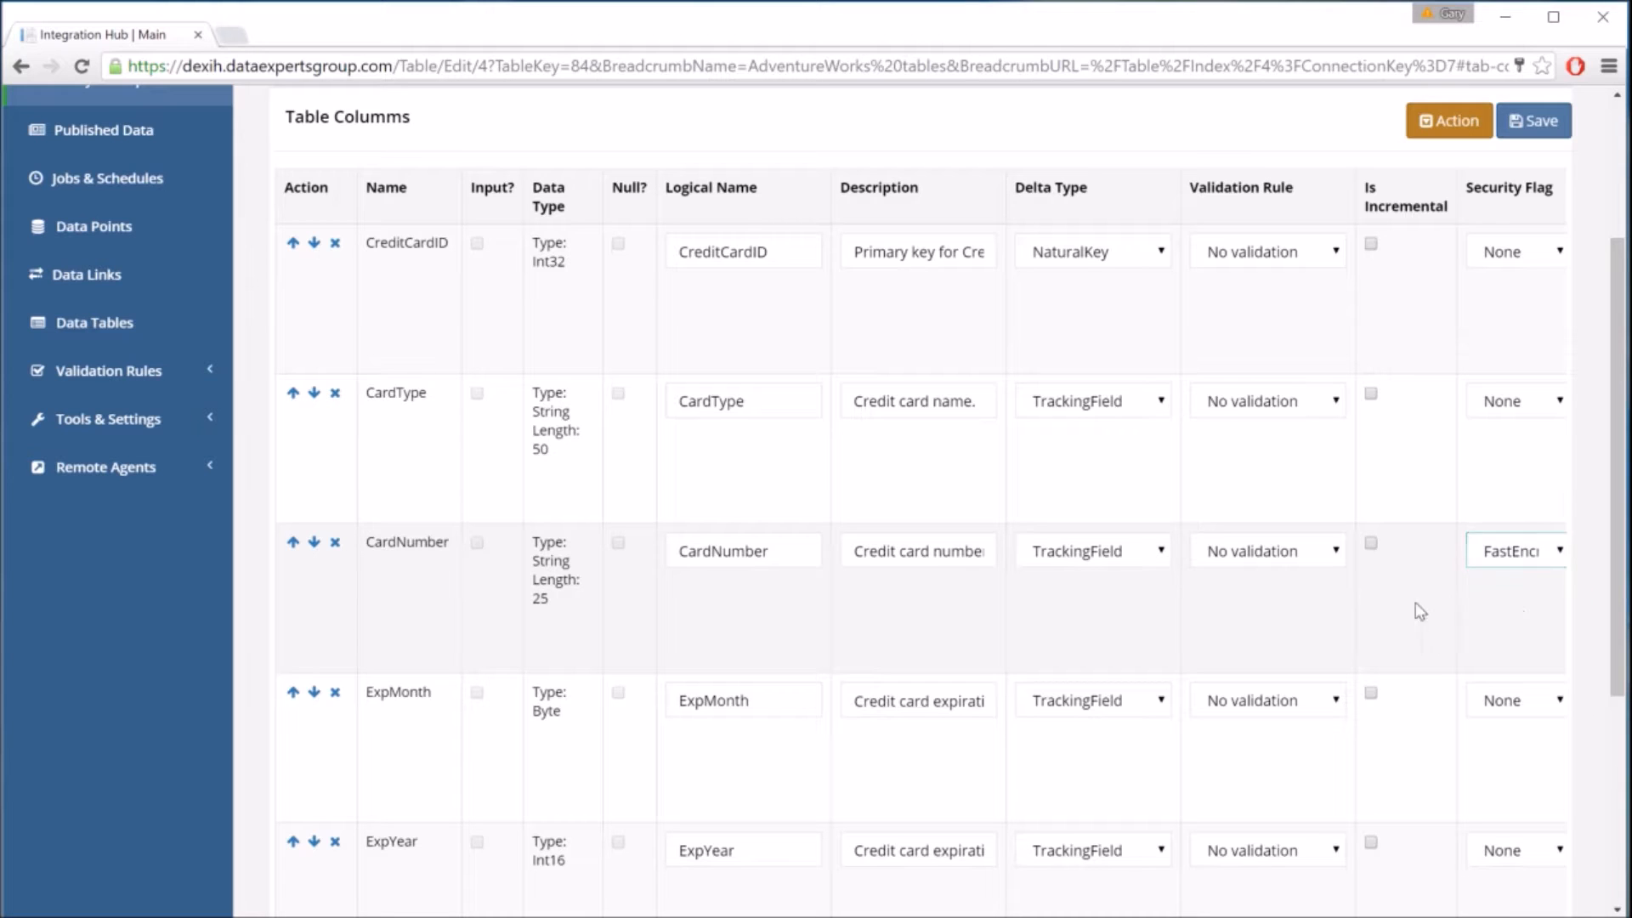
pyautogui.click(1535, 124)
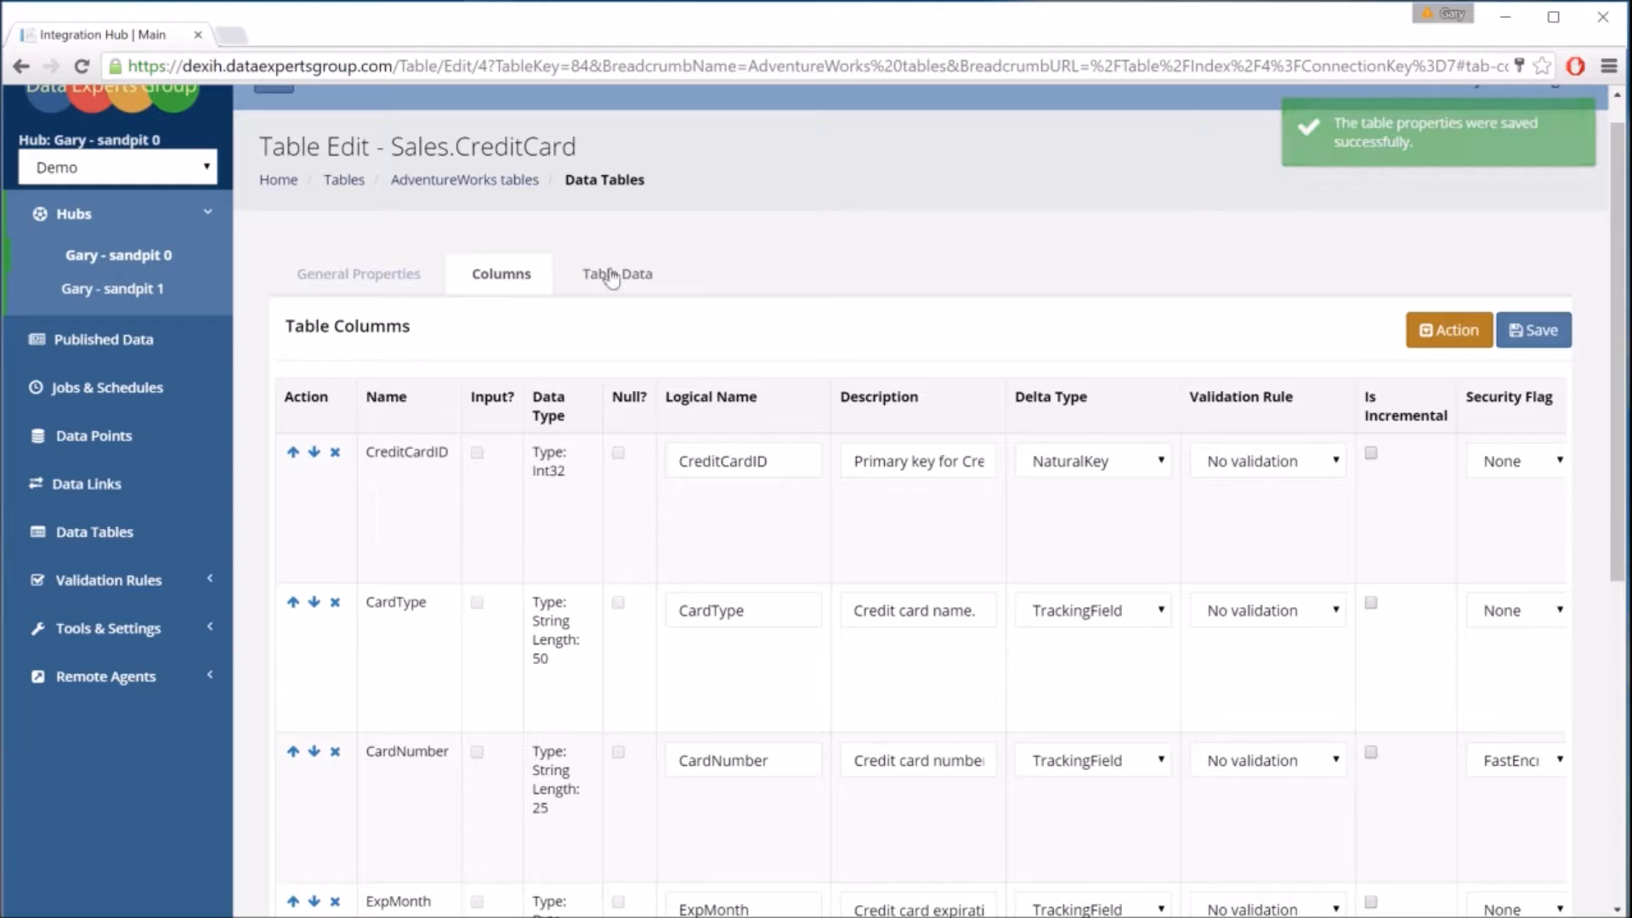
pyautogui.click(618, 274)
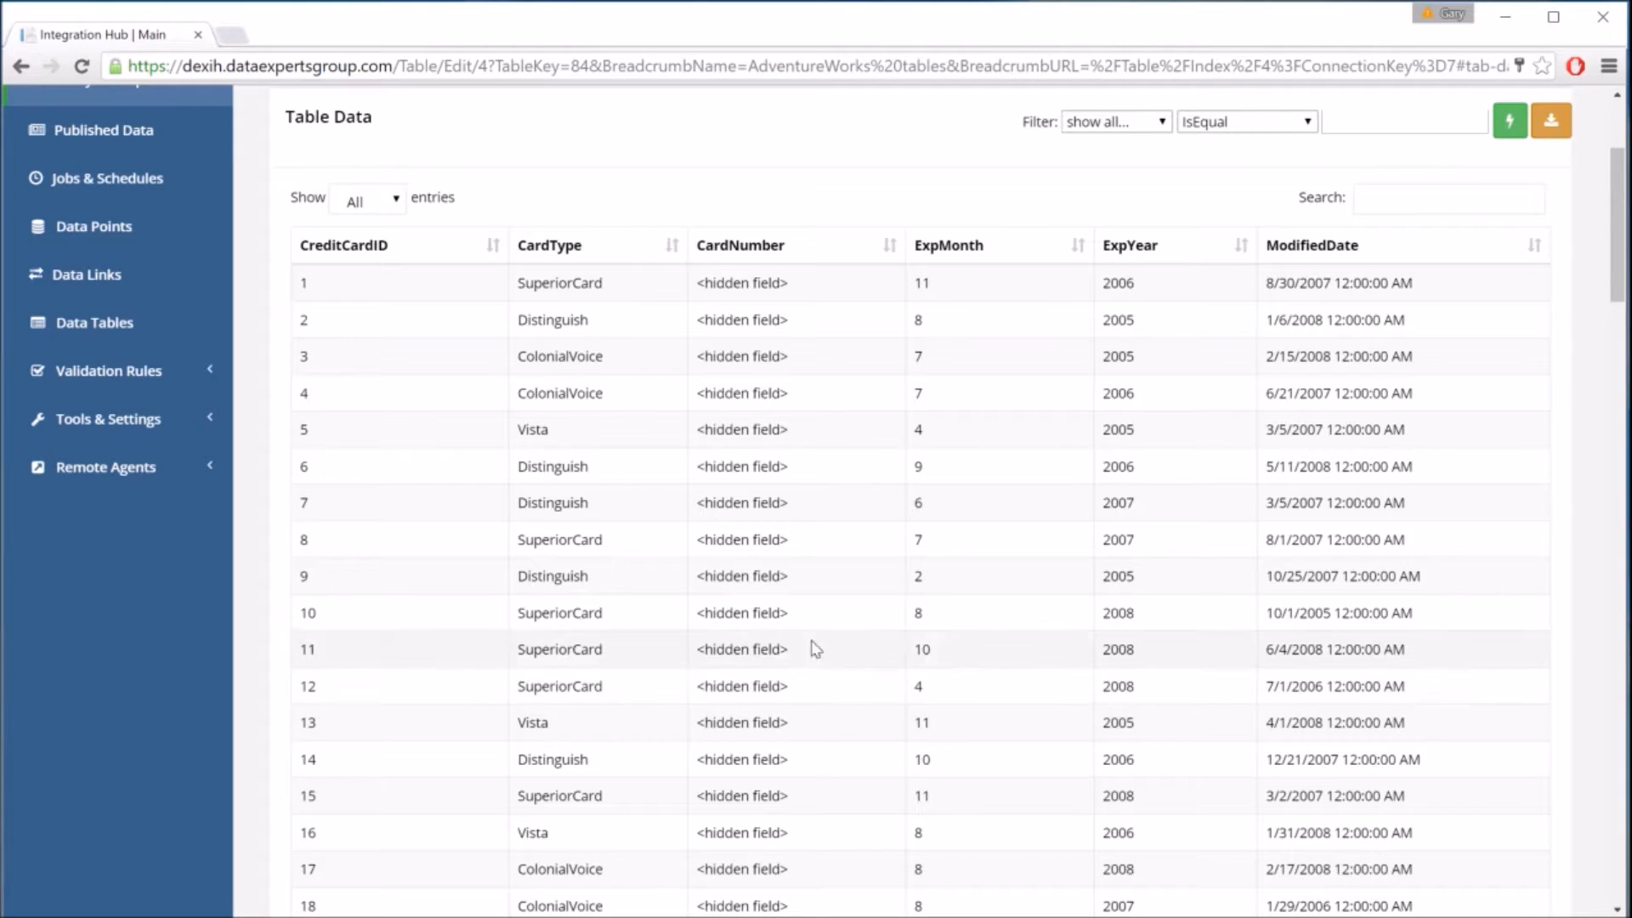
pyautogui.scroll(3, 633, 561)
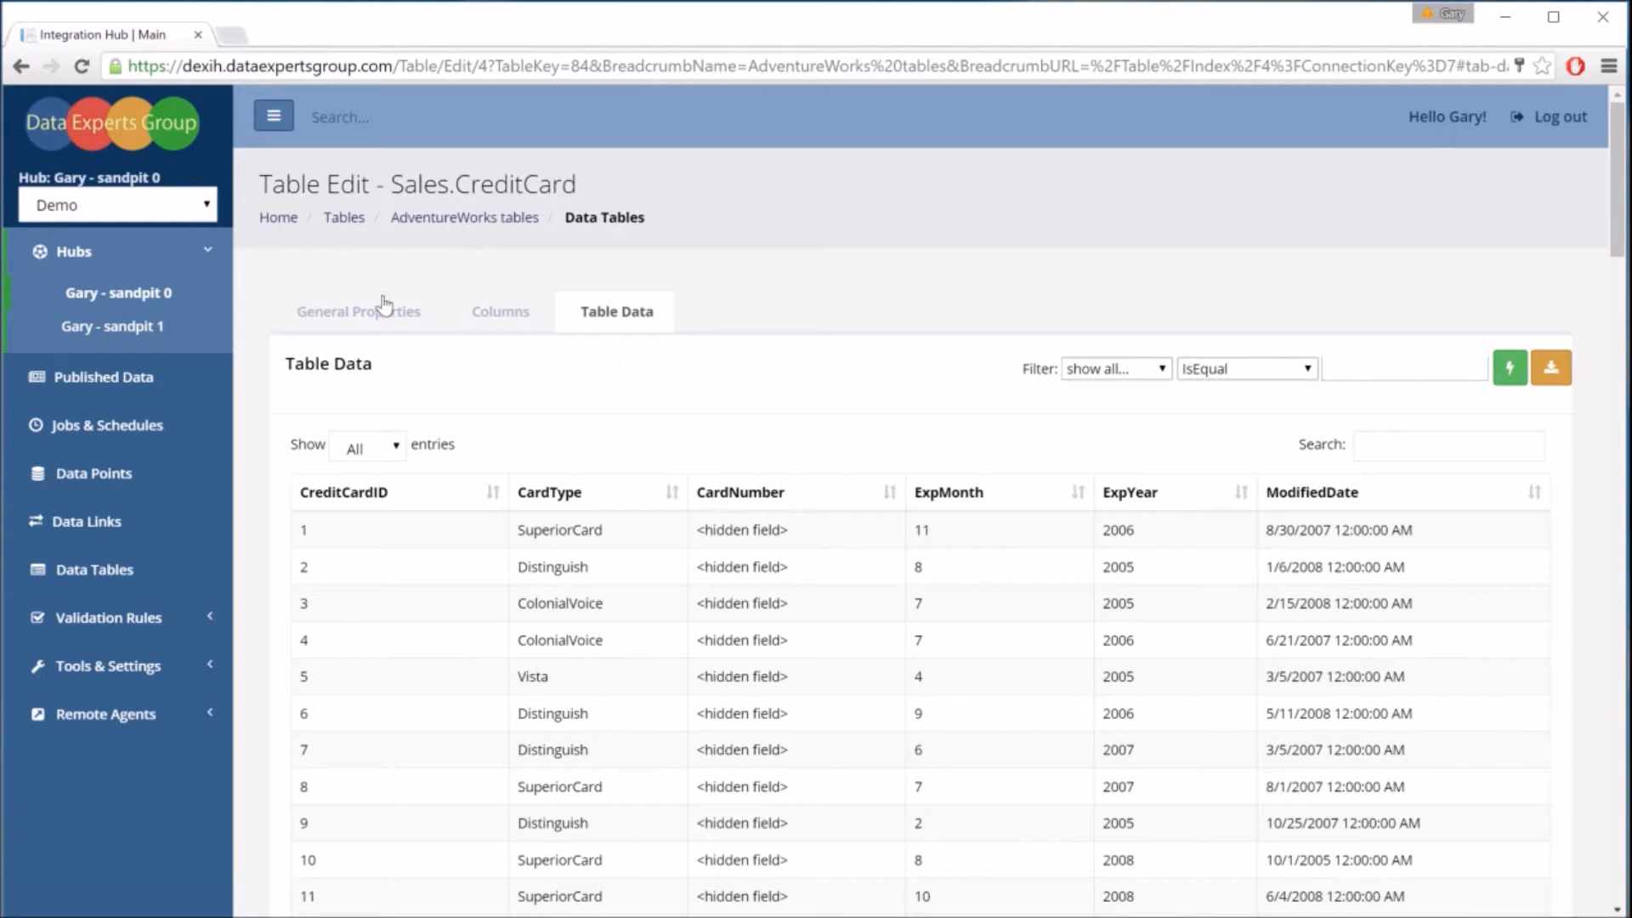
# - Create Stage datalinks for both AdventureWorks tables with Managed as the connection for the new tables, and run both datalinks
pyautogui.click(476, 221)
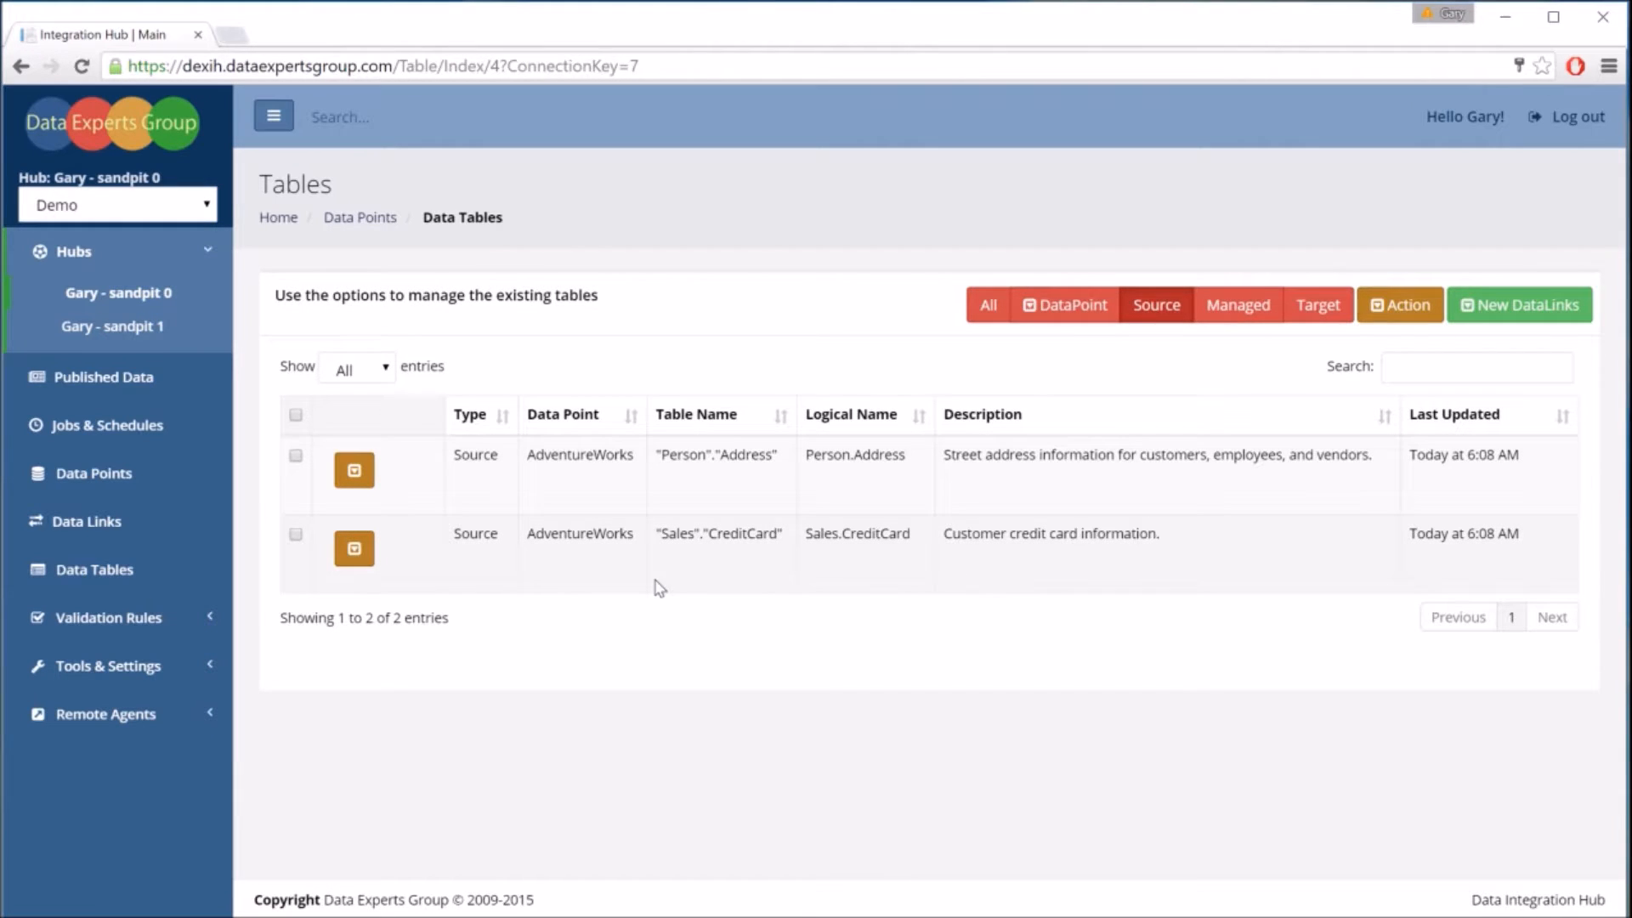
pyautogui.click(296, 415)
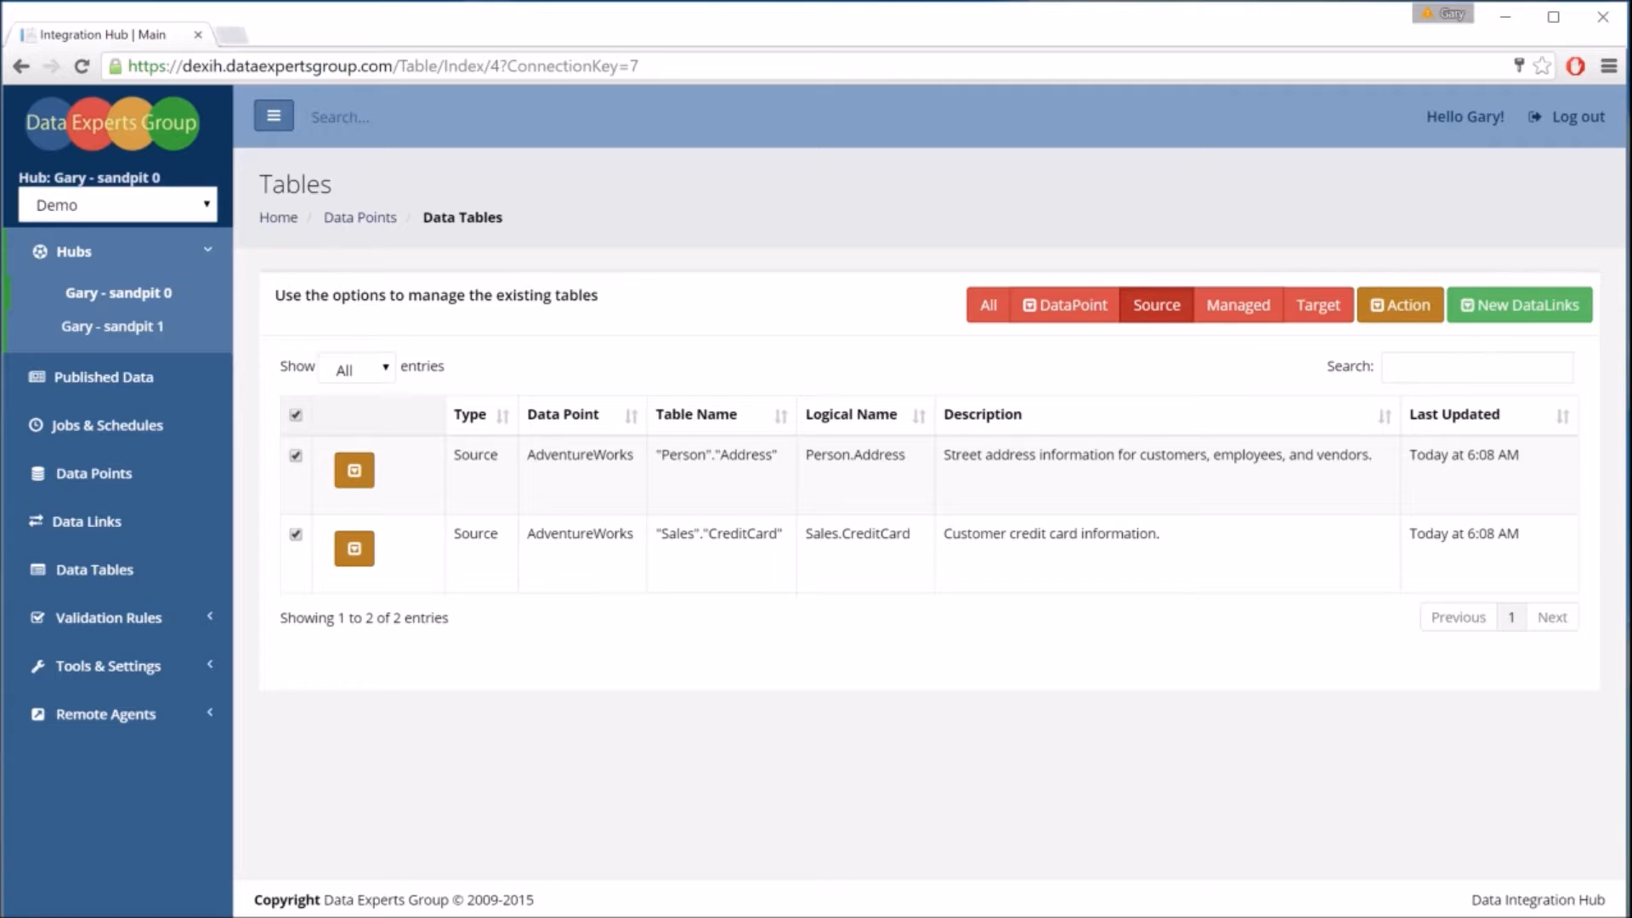
pyautogui.click(1498, 306)
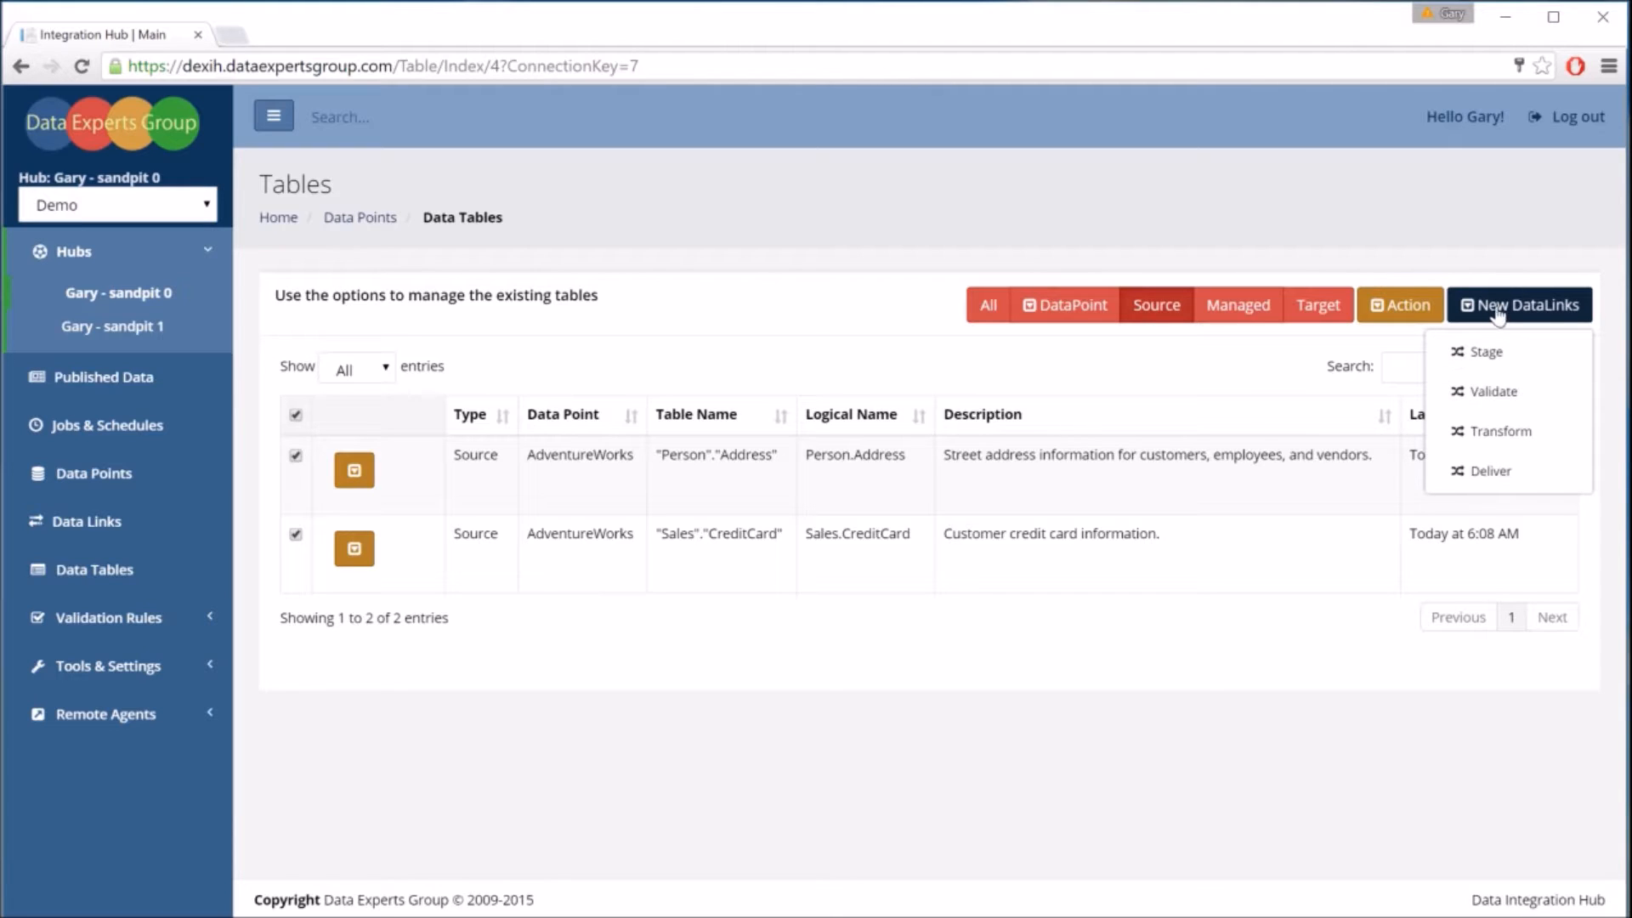
pyautogui.click(1477, 354)
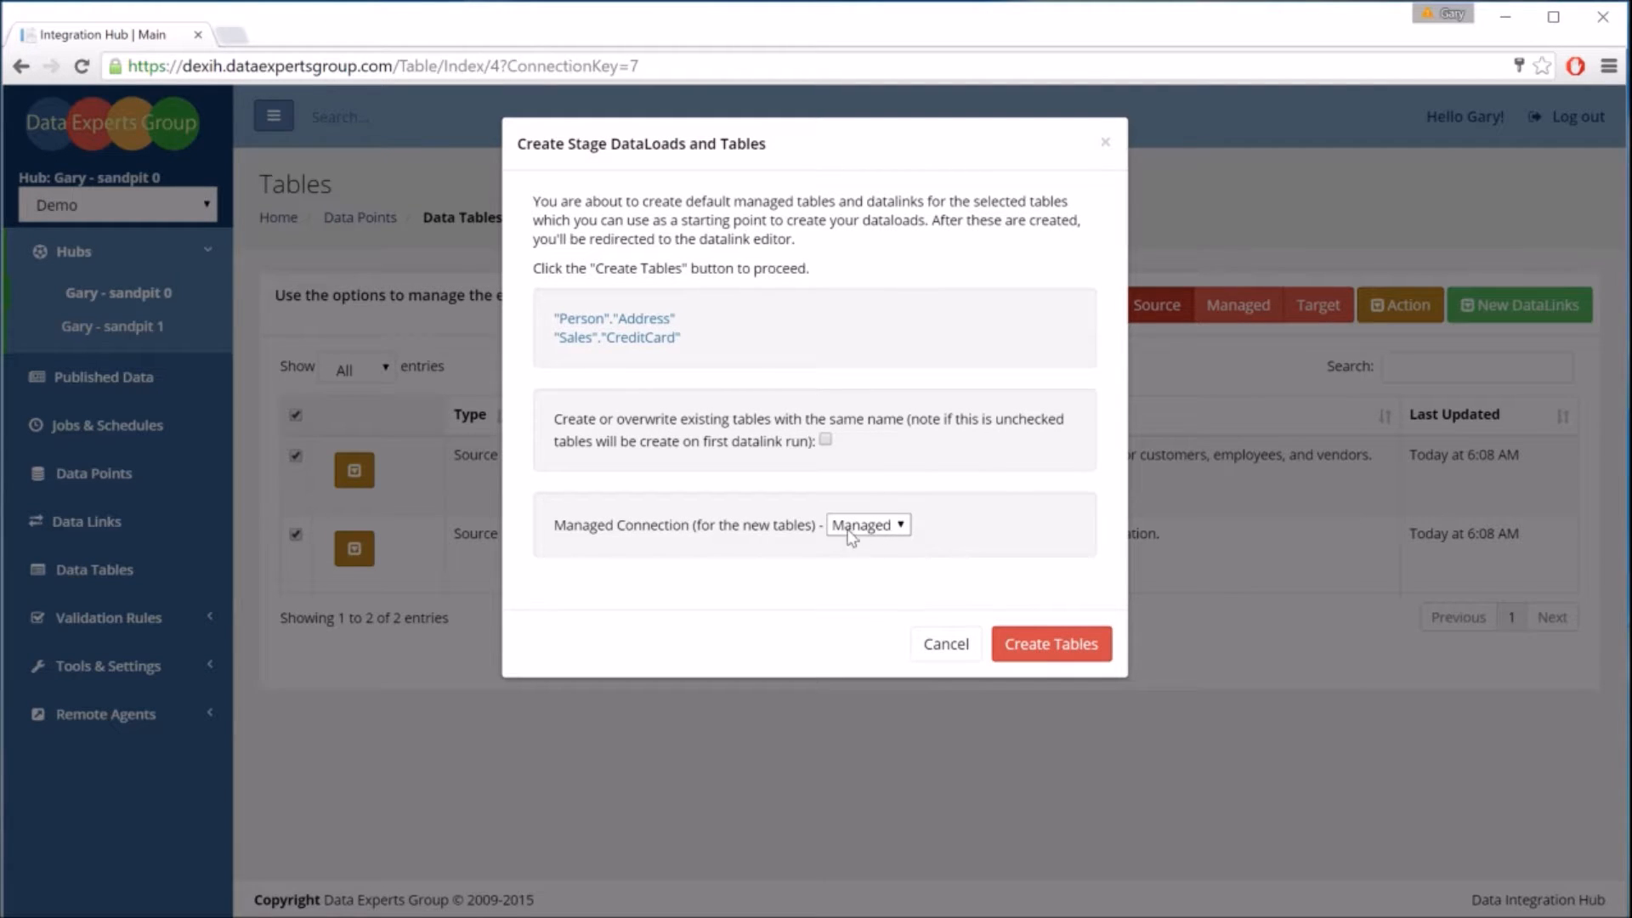
pyautogui.click(1038, 644)
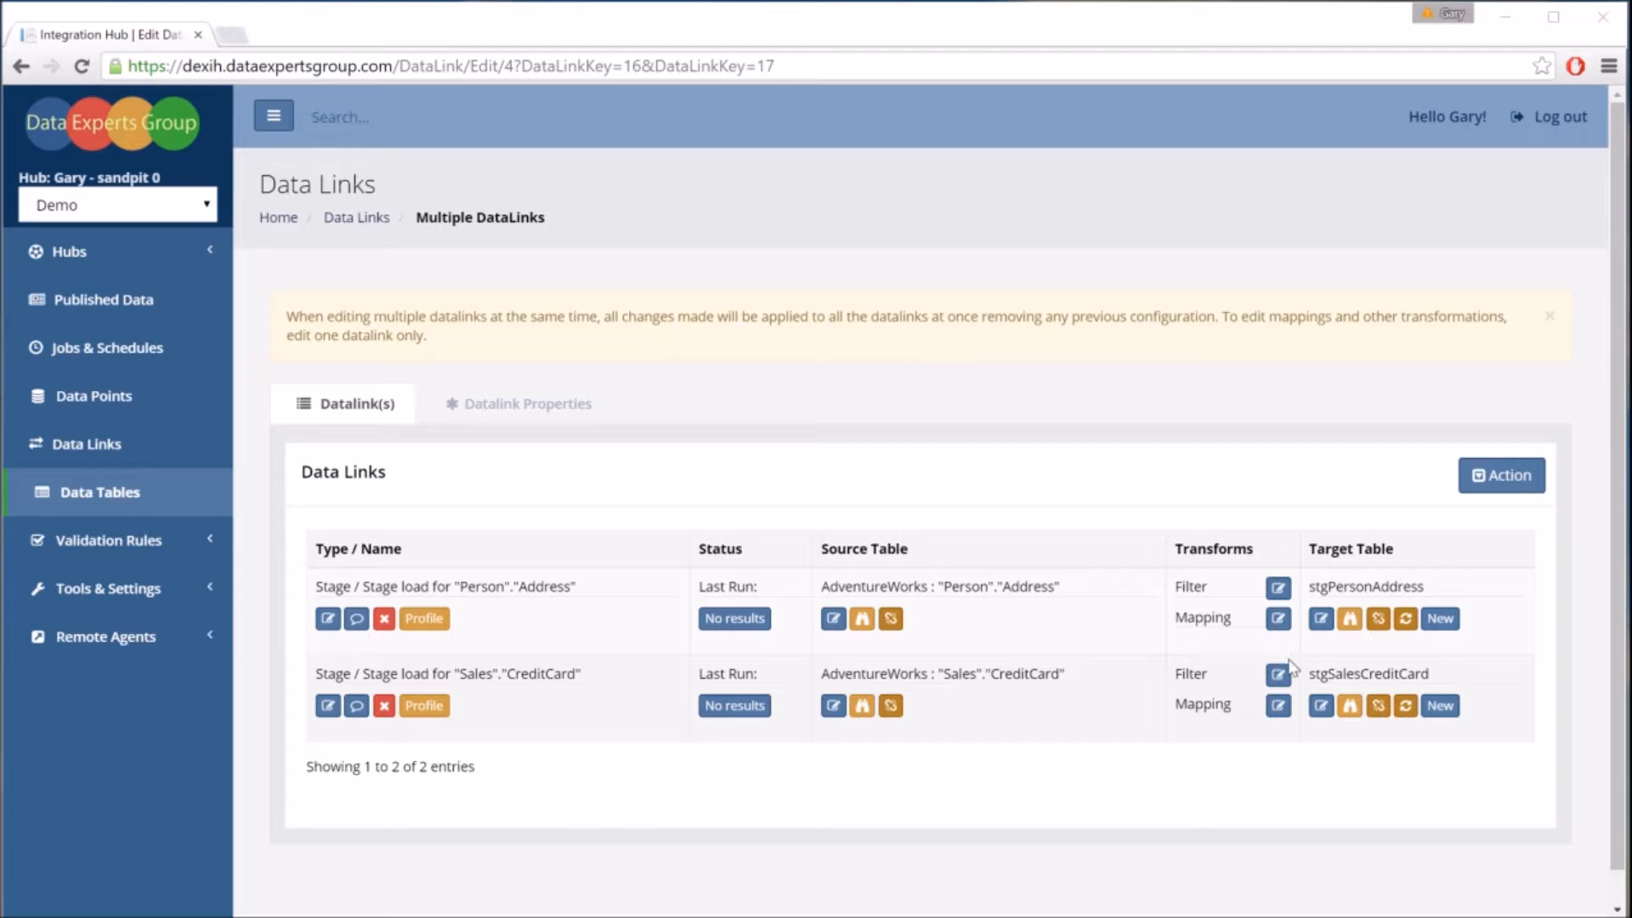
pyautogui.click(1498, 488)
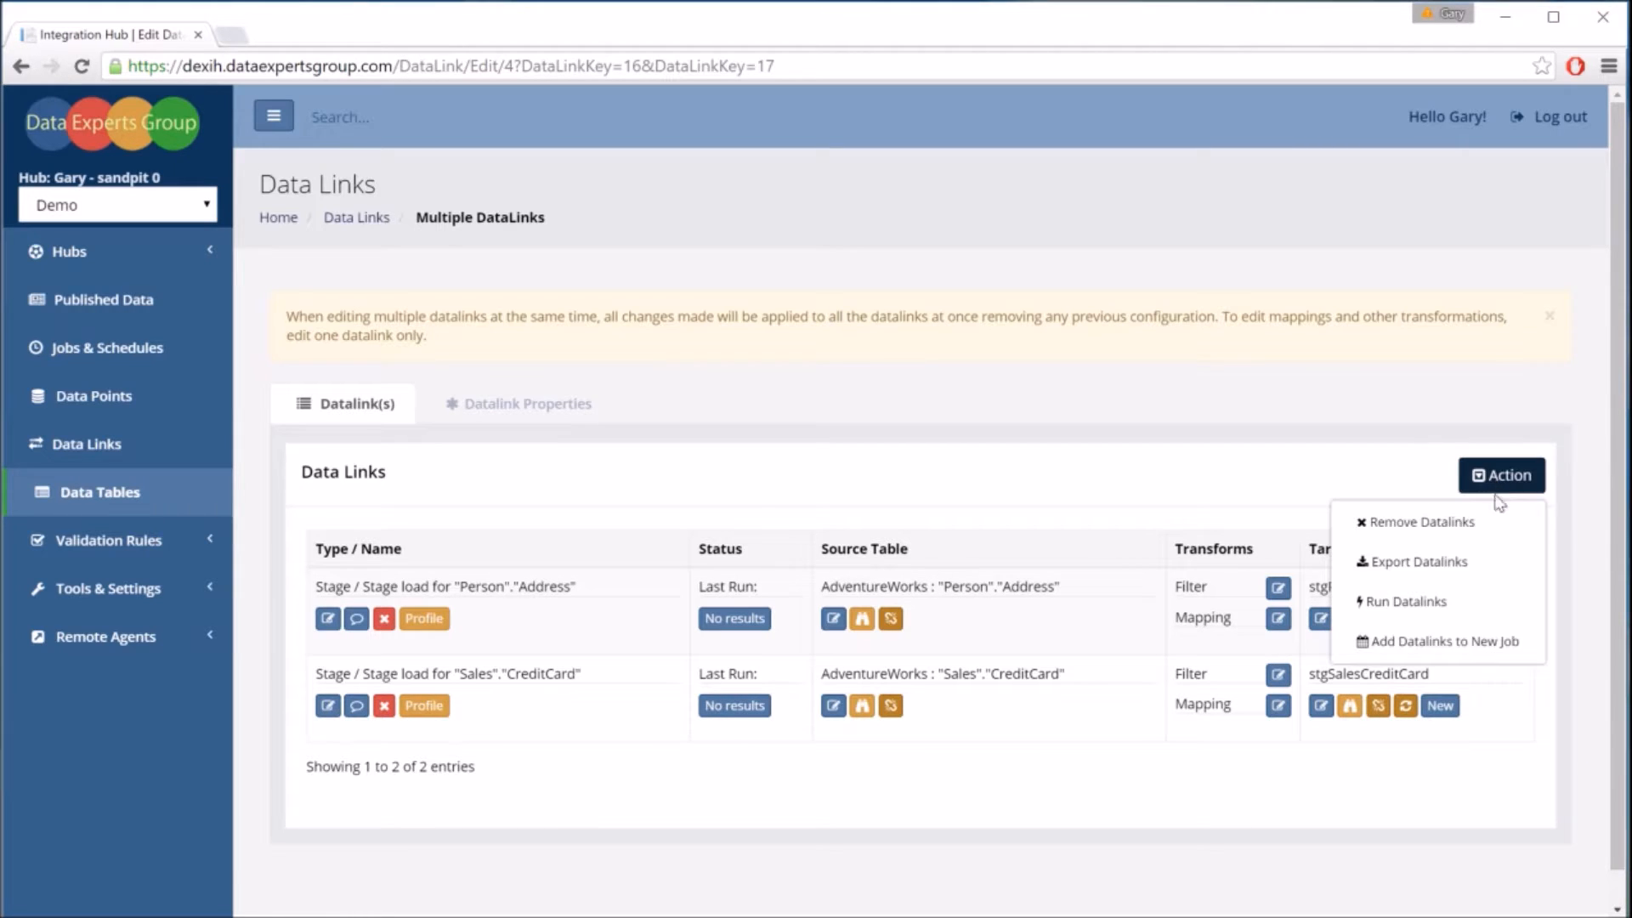
pyautogui.click(1399, 604)
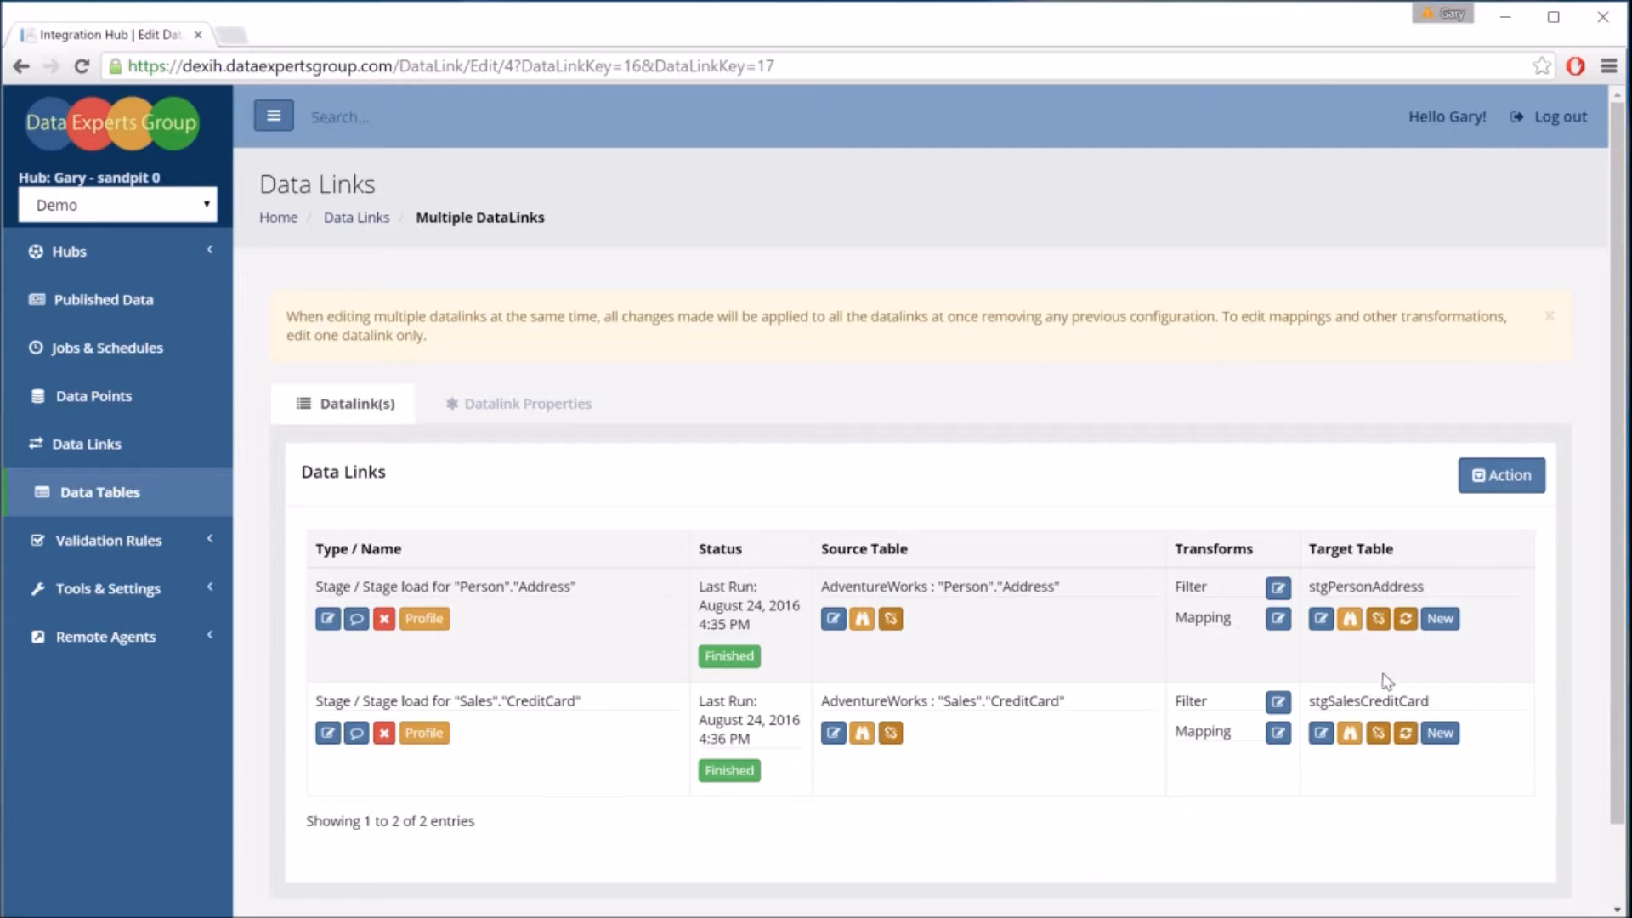
# - Open the stgPersonAddress target table and review its general properties, including the reject and profile table names
pyautogui.click(1321, 618)
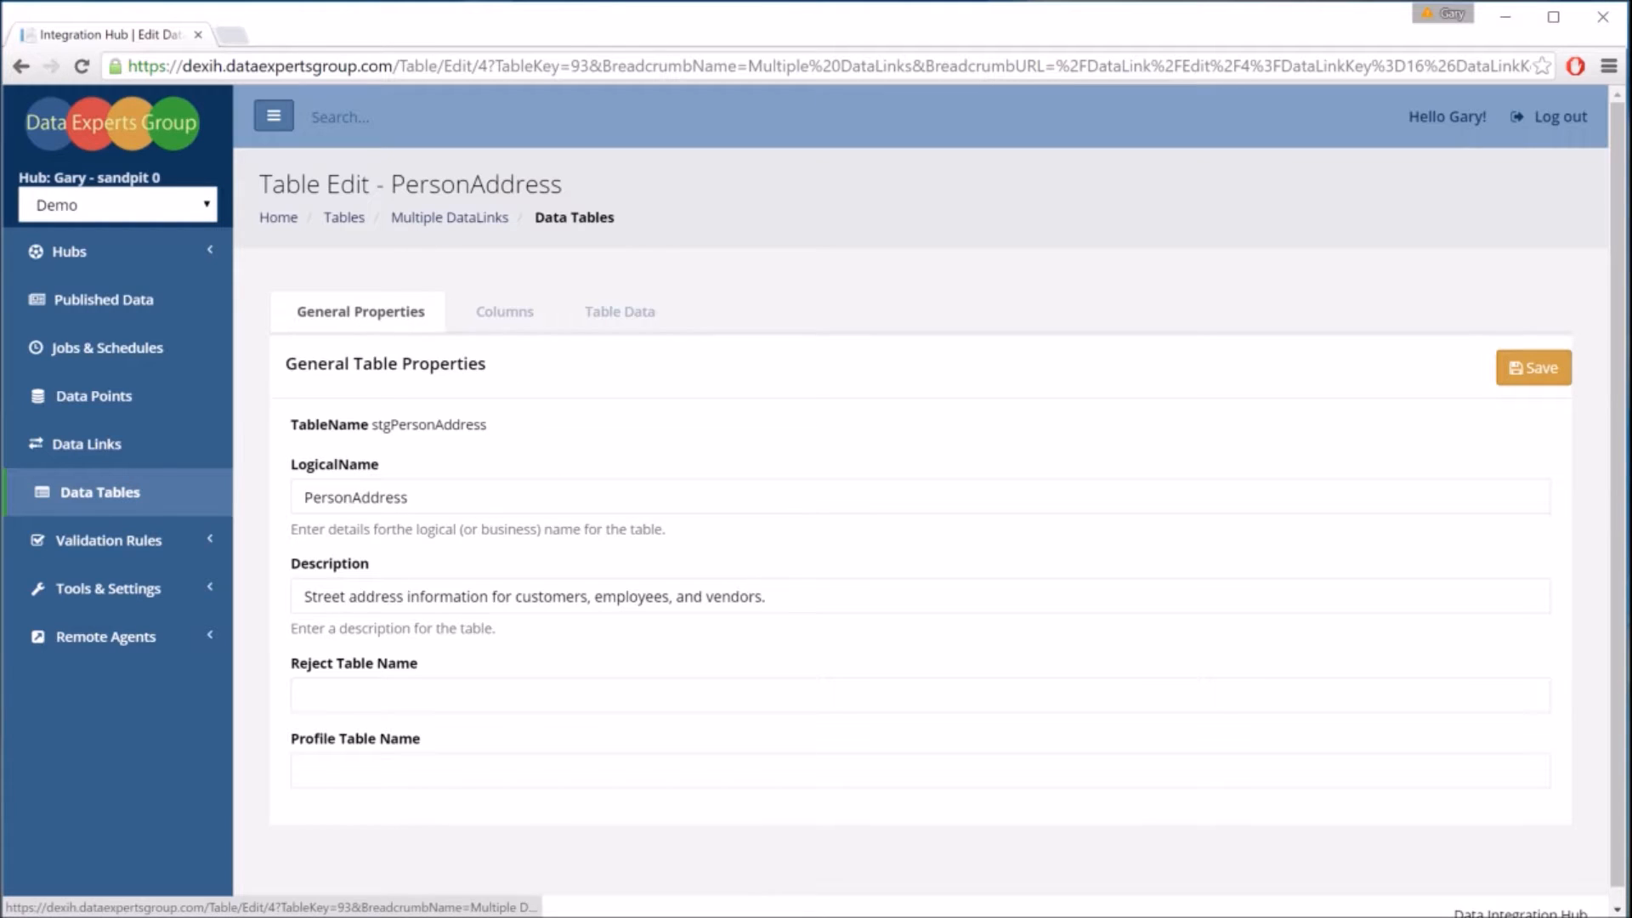
pyautogui.click(307, 696)
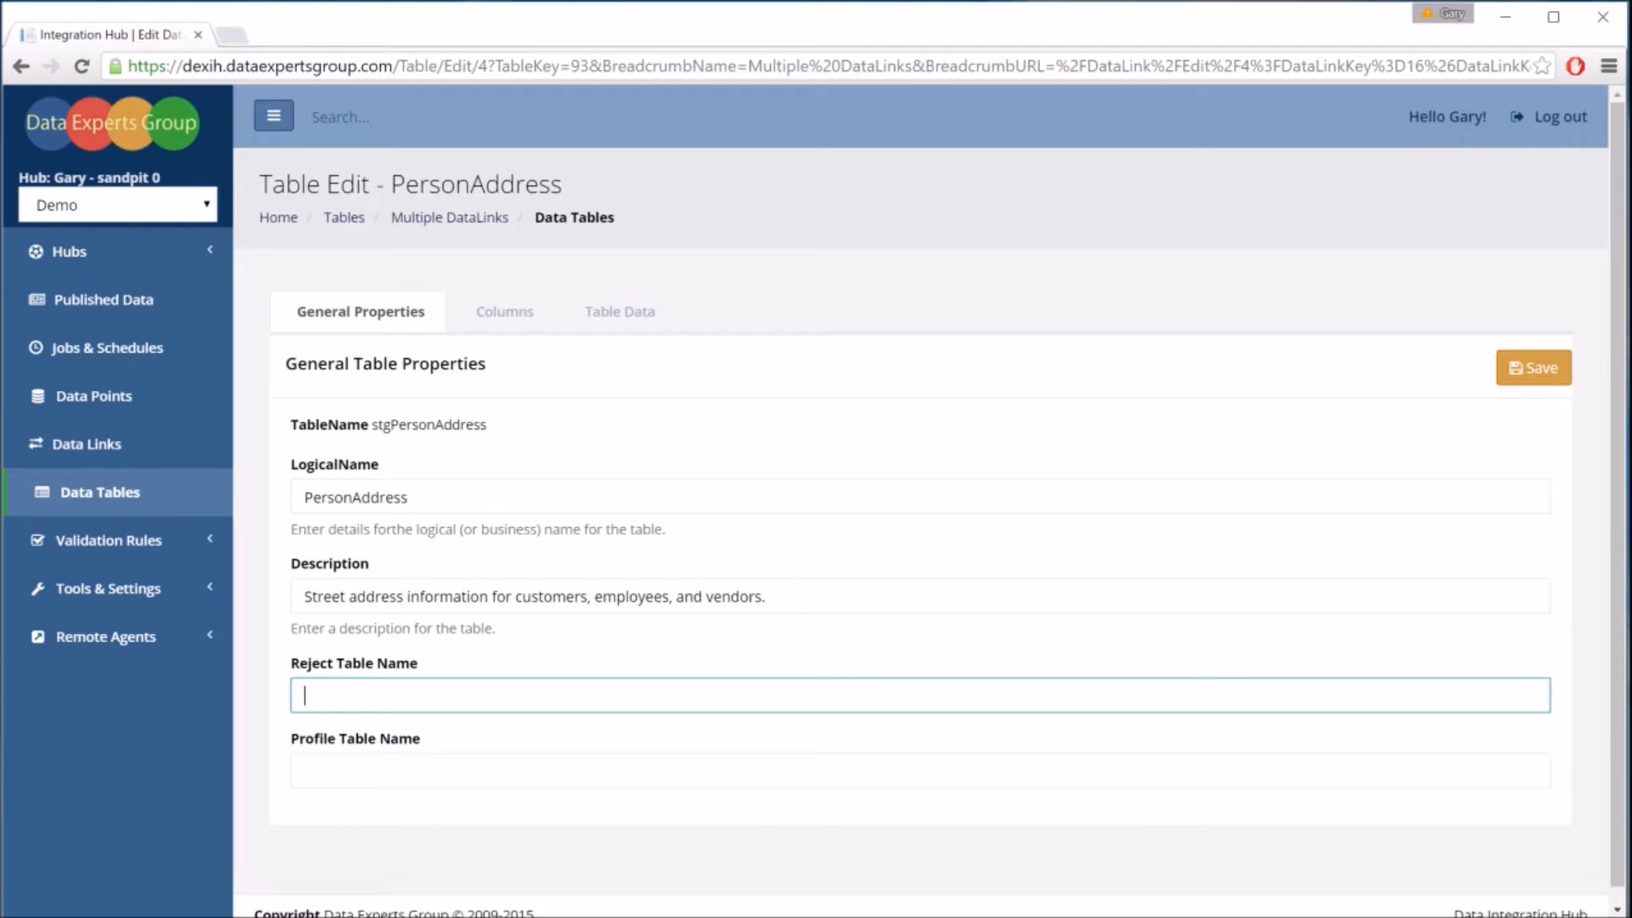
pyautogui.click(308, 771)
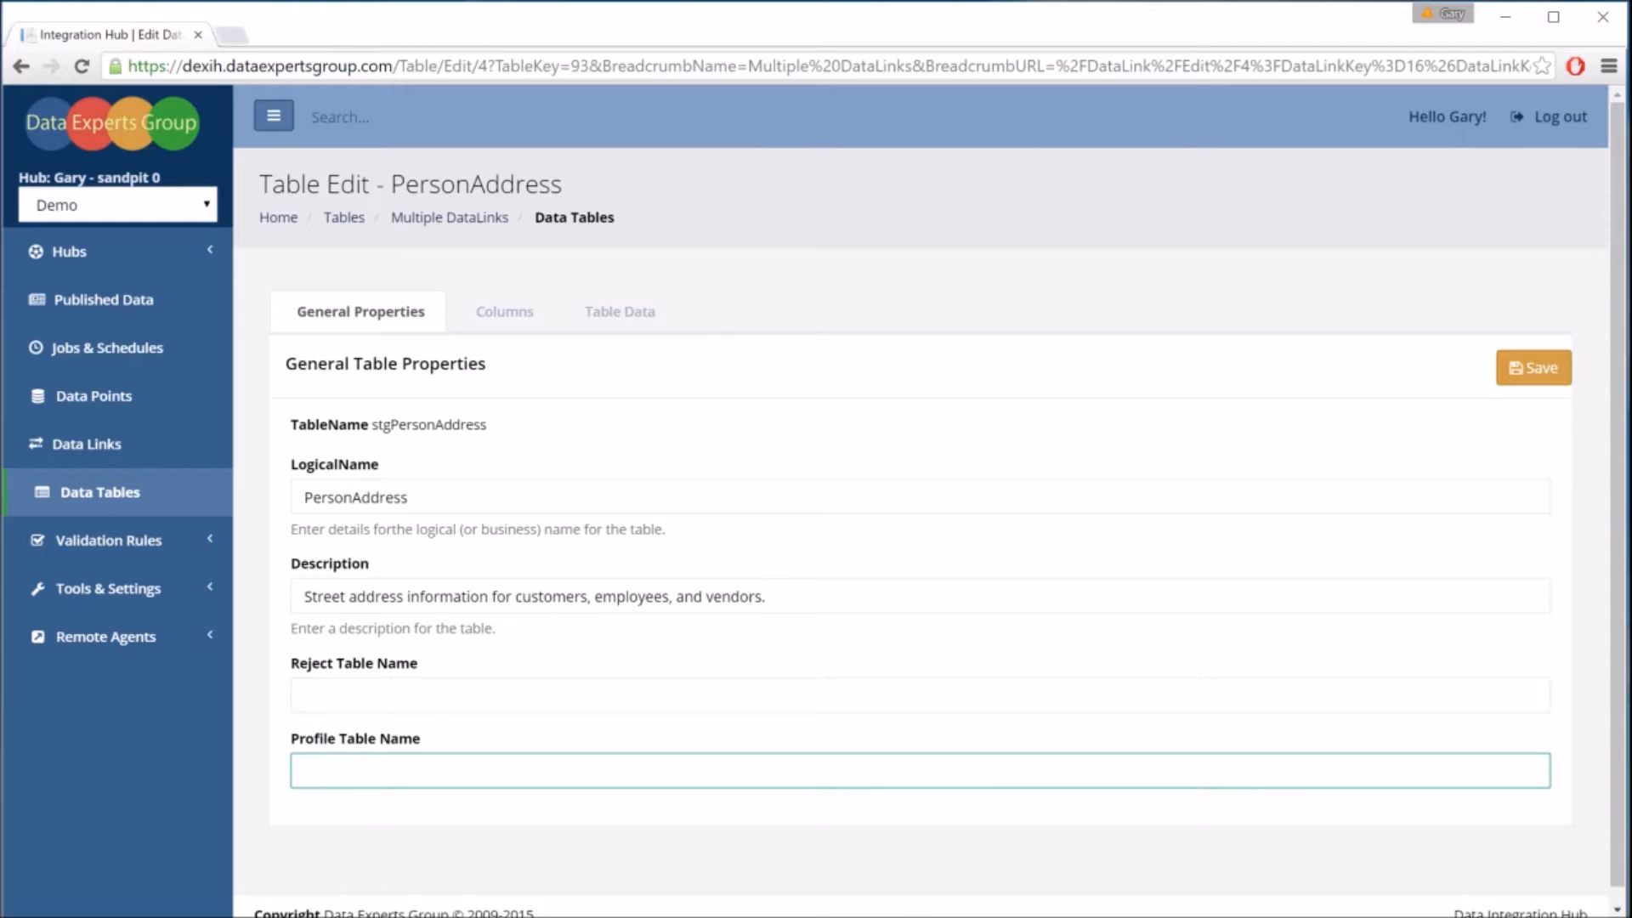
# - Examine the columns of stgPersonAddress from AddressID down to the stgPersonAddressSk surrogate key and its delta type
pyautogui.click(486, 312)
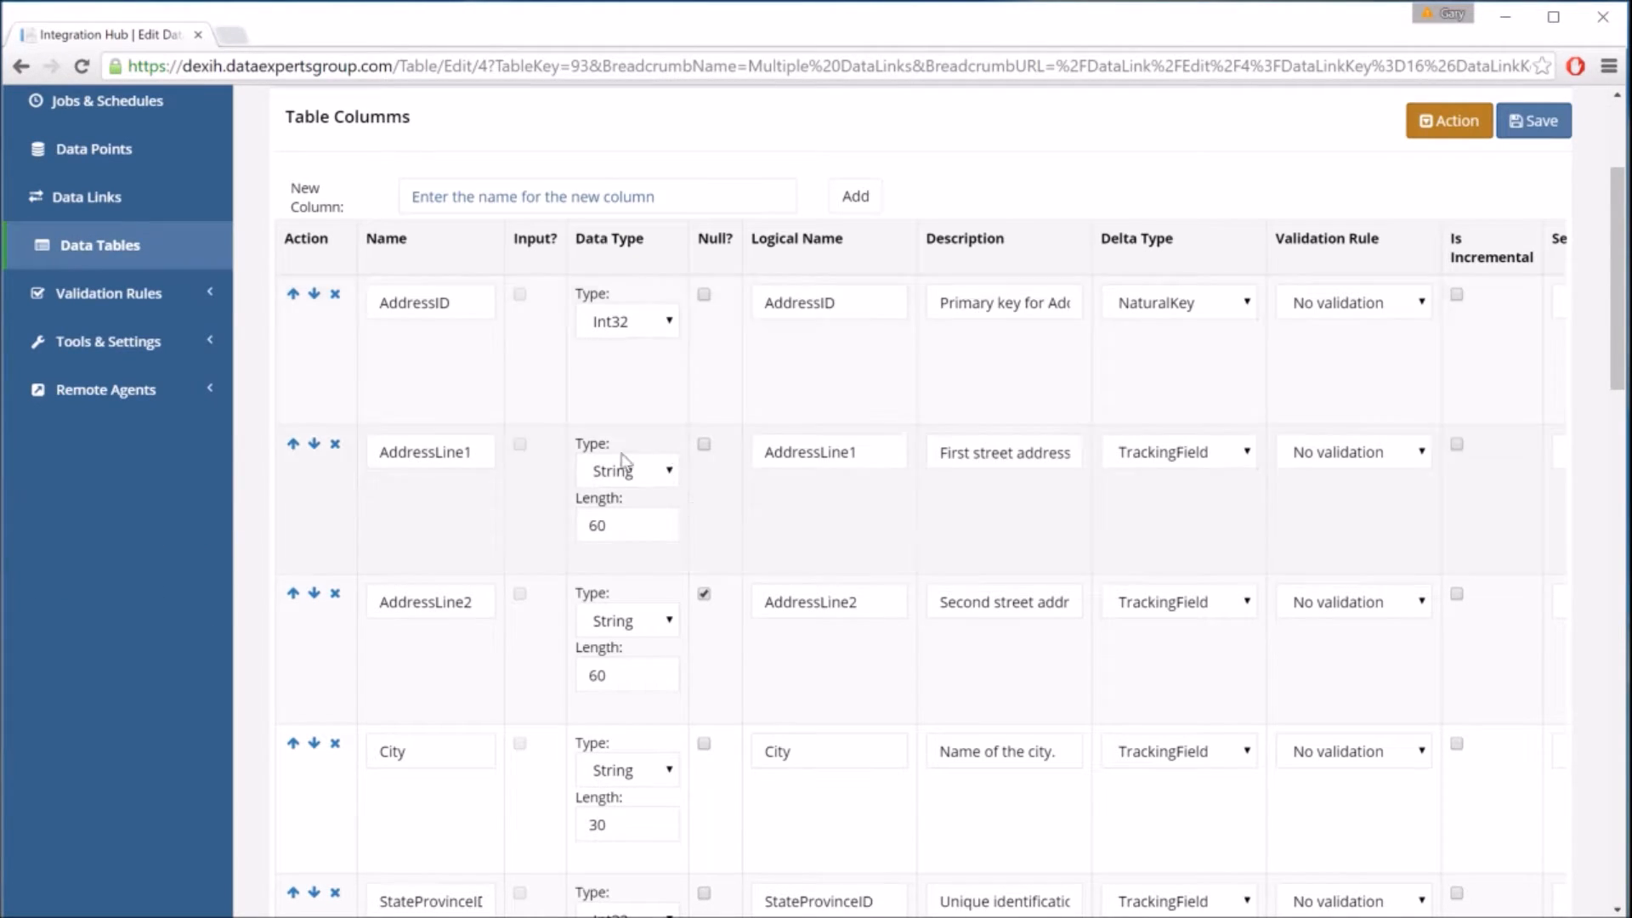
pyautogui.scroll(-1, 517, 451)
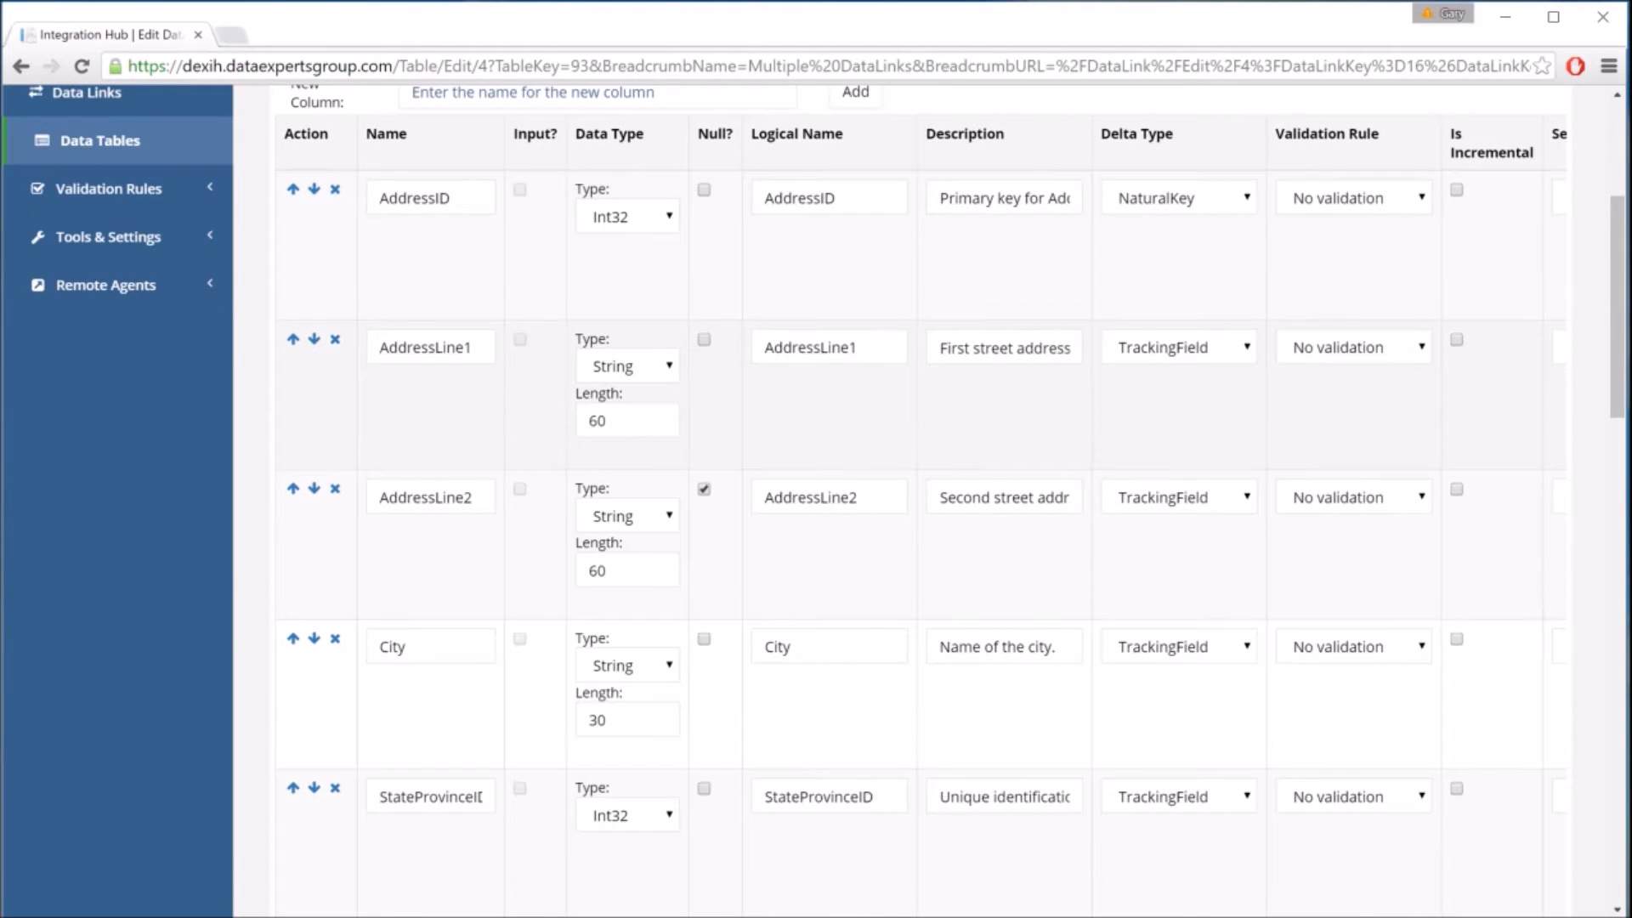
pyautogui.scroll(-5, 460, 591)
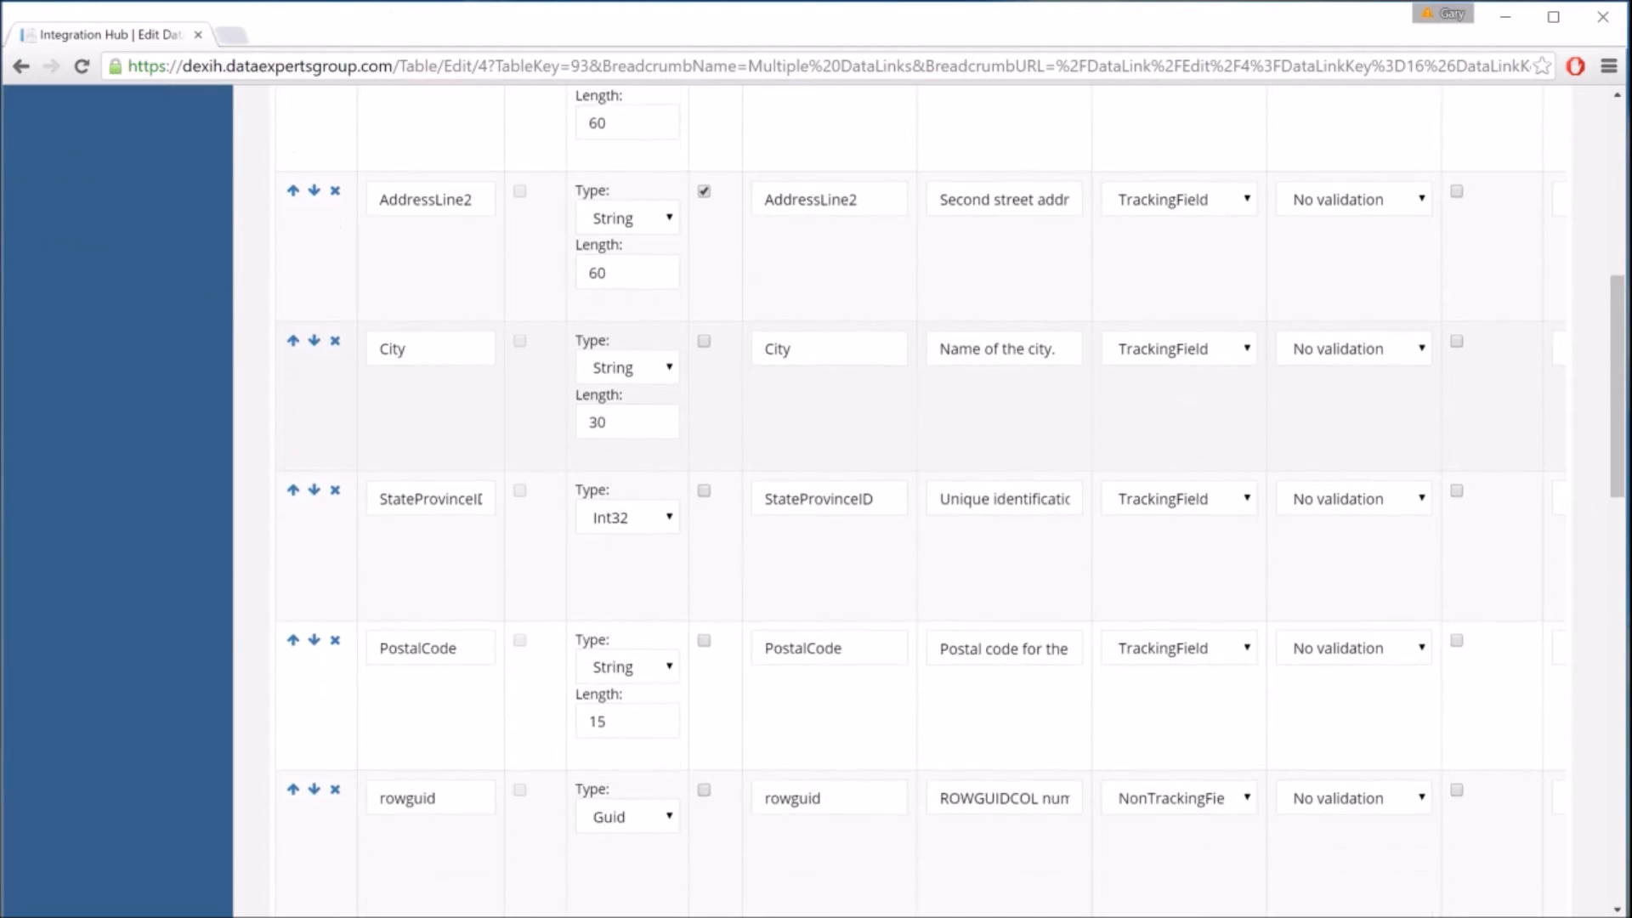
pyautogui.scroll(-4, 443, 672)
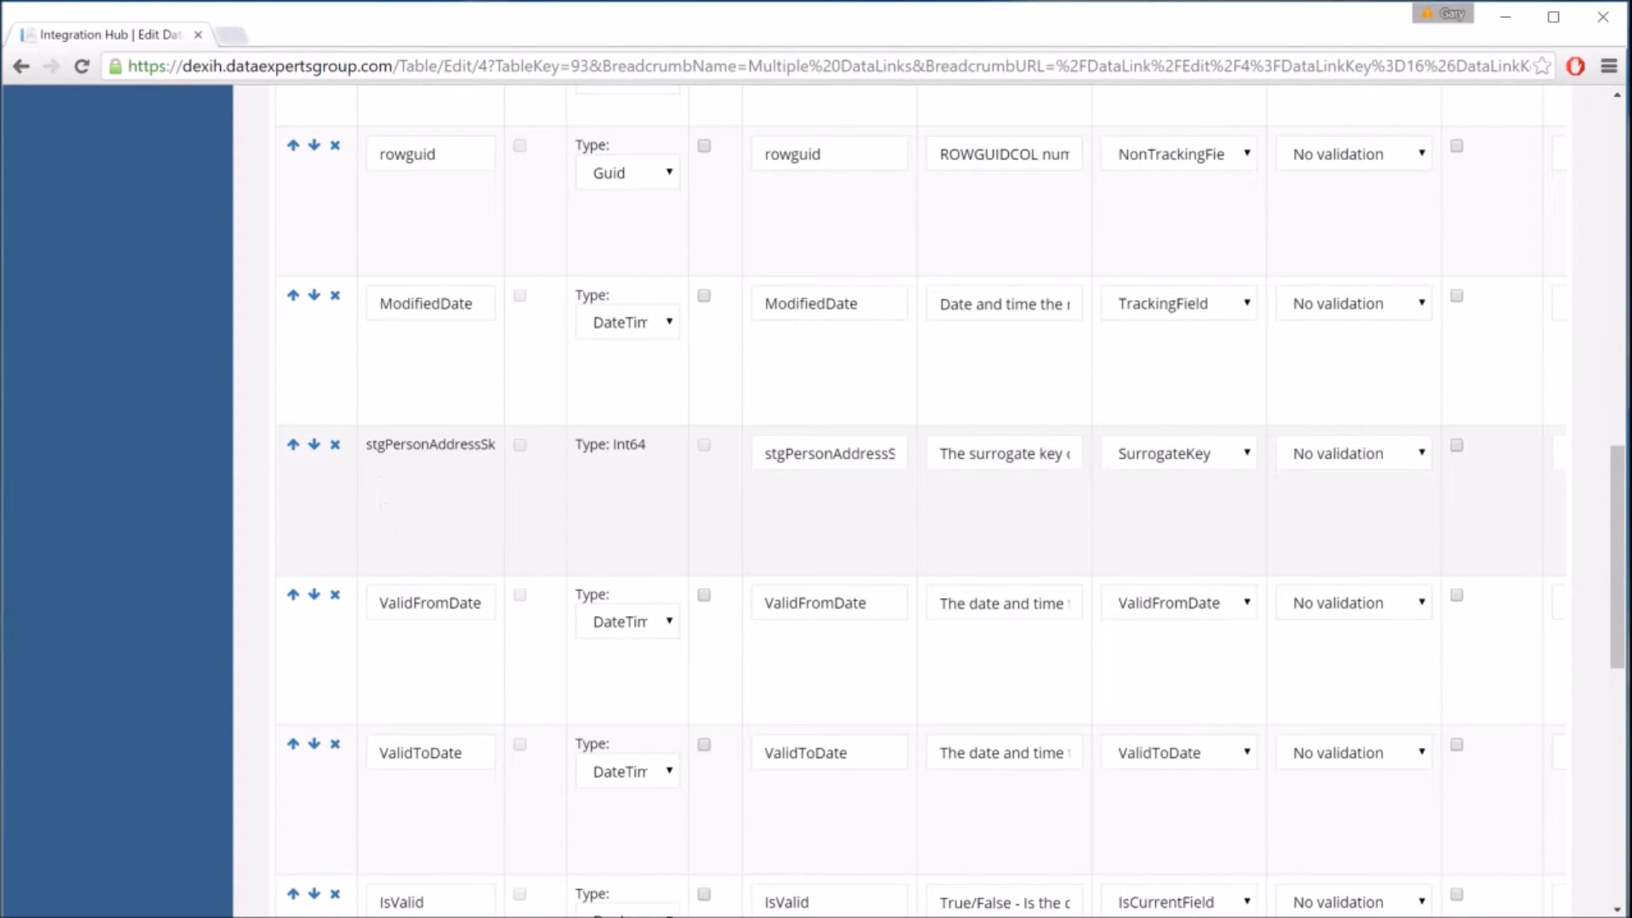
pyautogui.moveTo(367, 443); pyautogui.dragTo(491, 445)
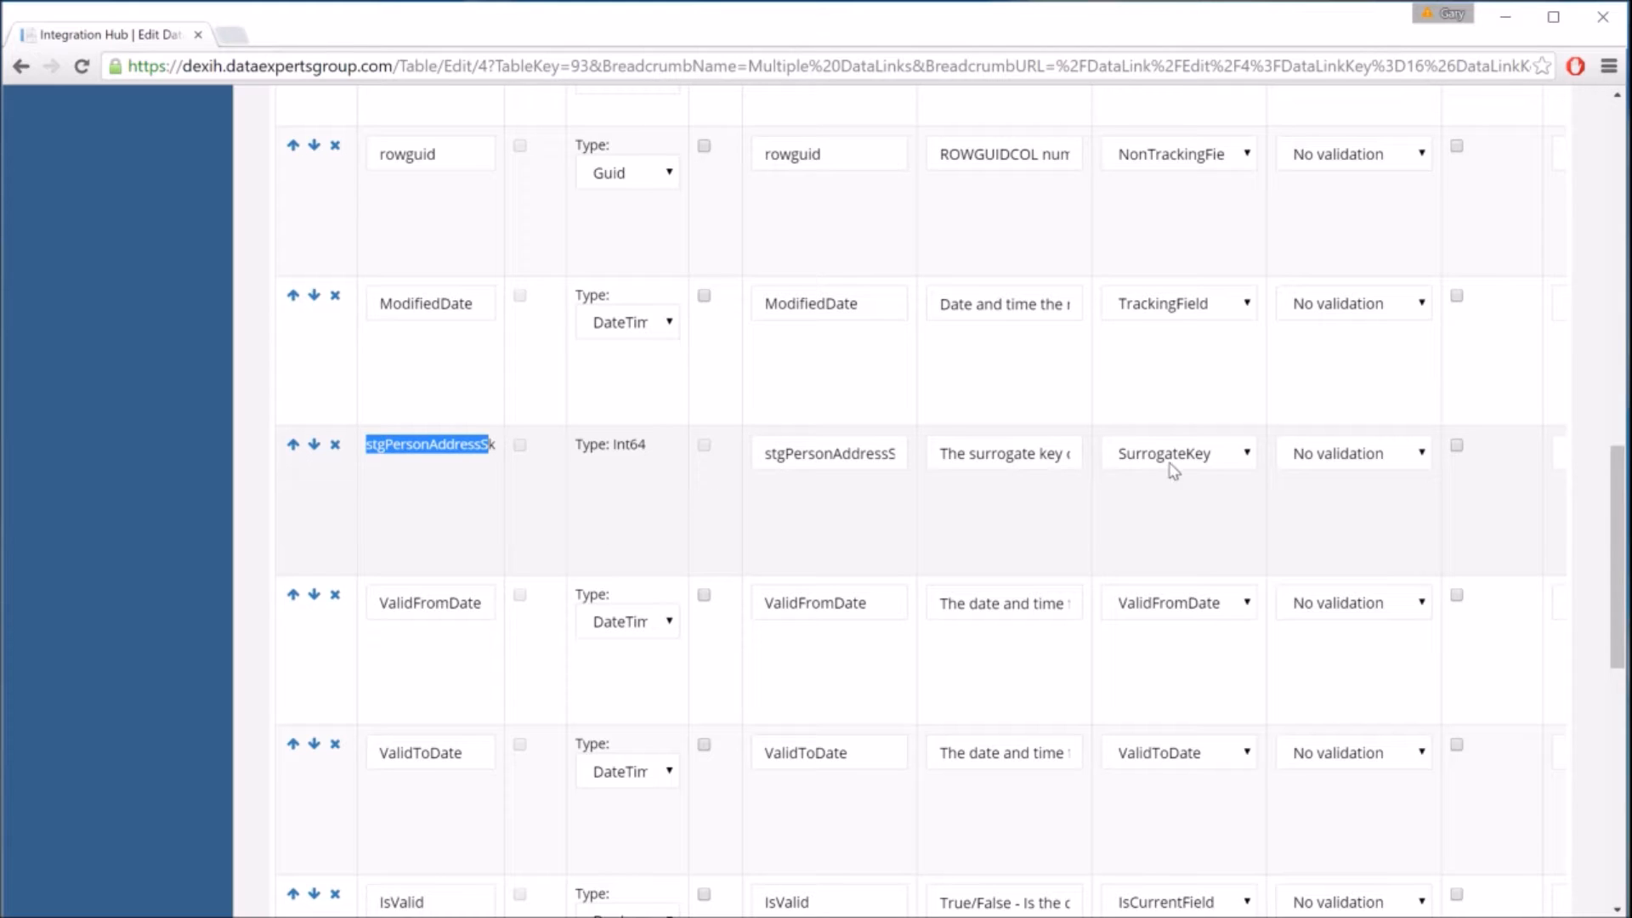
pyautogui.click(1151, 527)
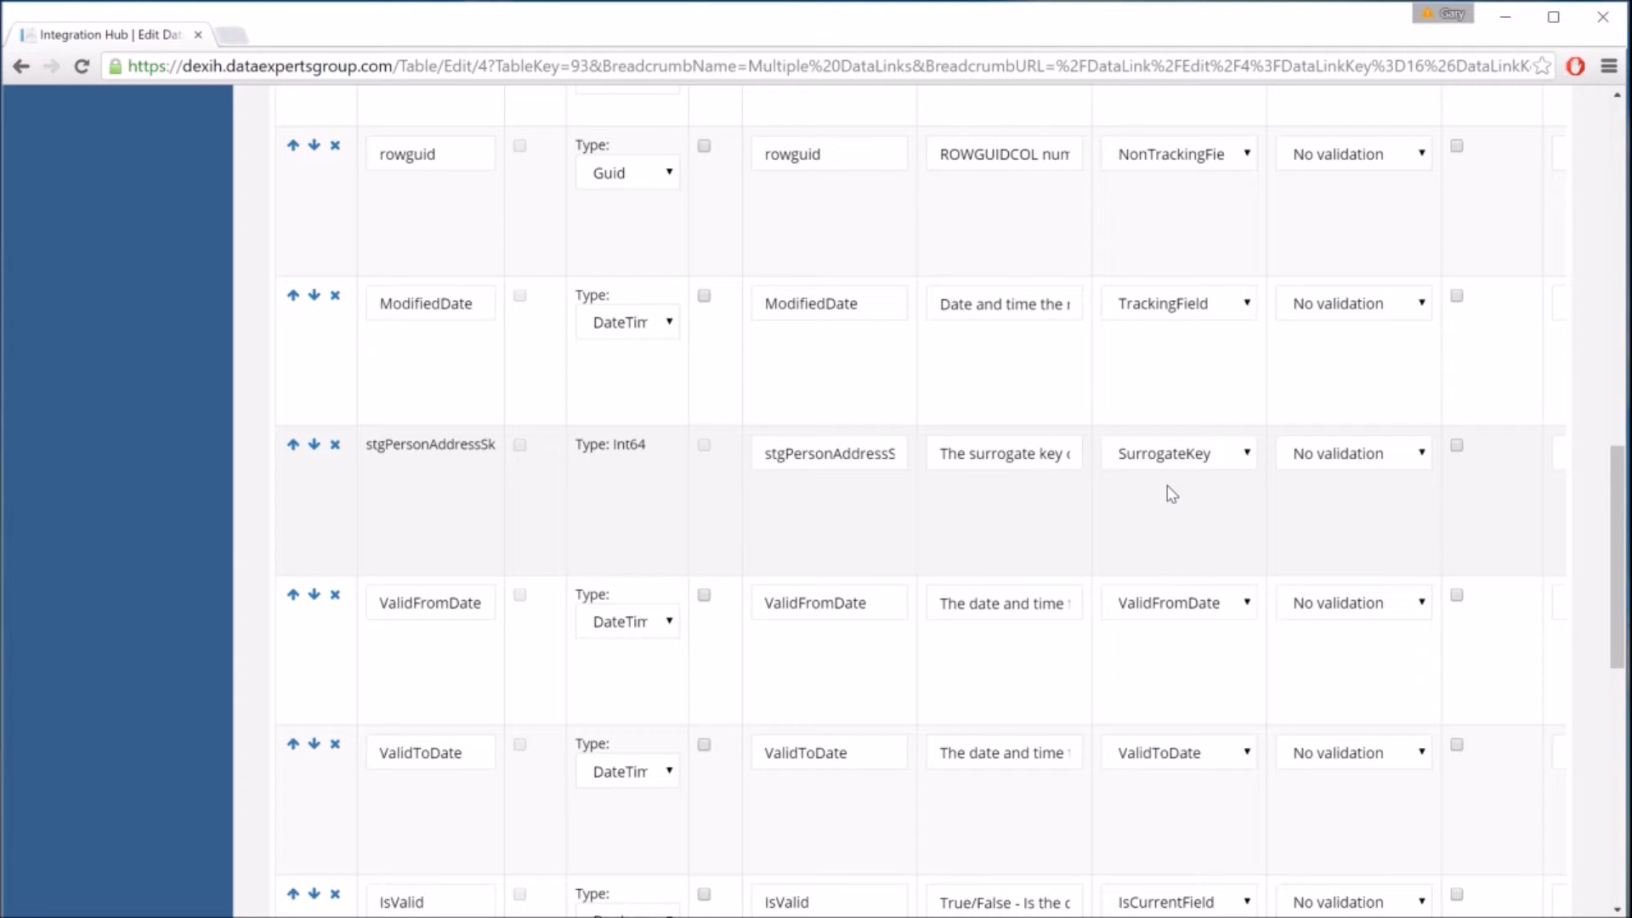
# - Compare the source columns of stgPersonAddress with its added columns, including the surrogate key, ValidFromDate, ValidToDate and IsValid
pyautogui.scroll(9, 1173, 494)
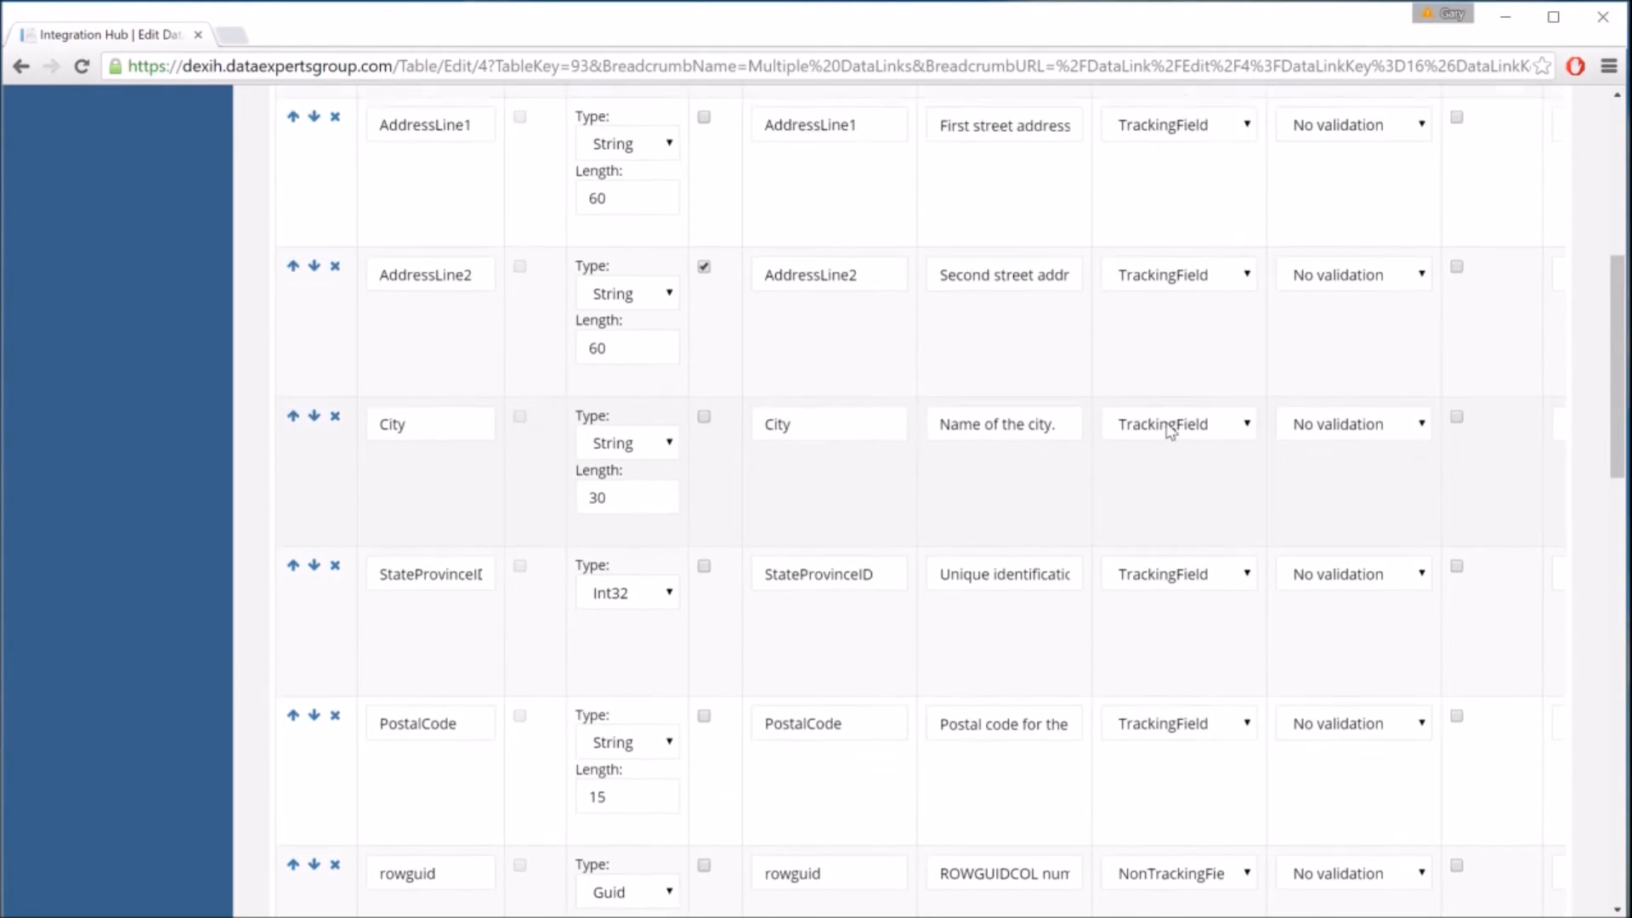
pyautogui.scroll(3, 1167, 474)
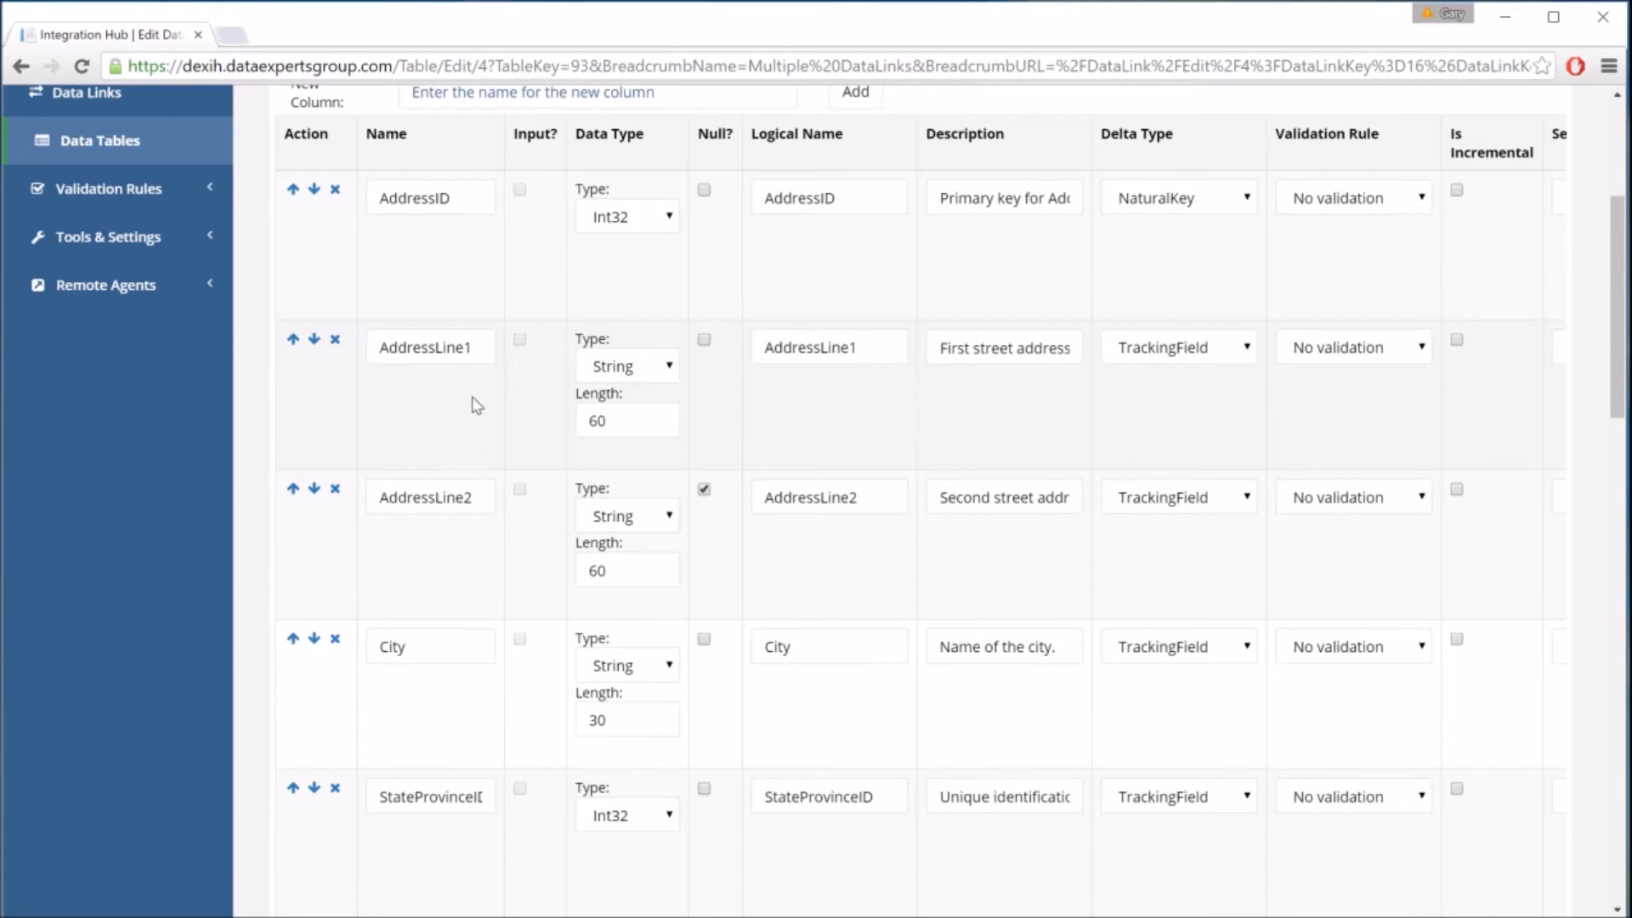
pyautogui.scroll(-3, 477, 522)
pyautogui.scroll(-4, 474, 564)
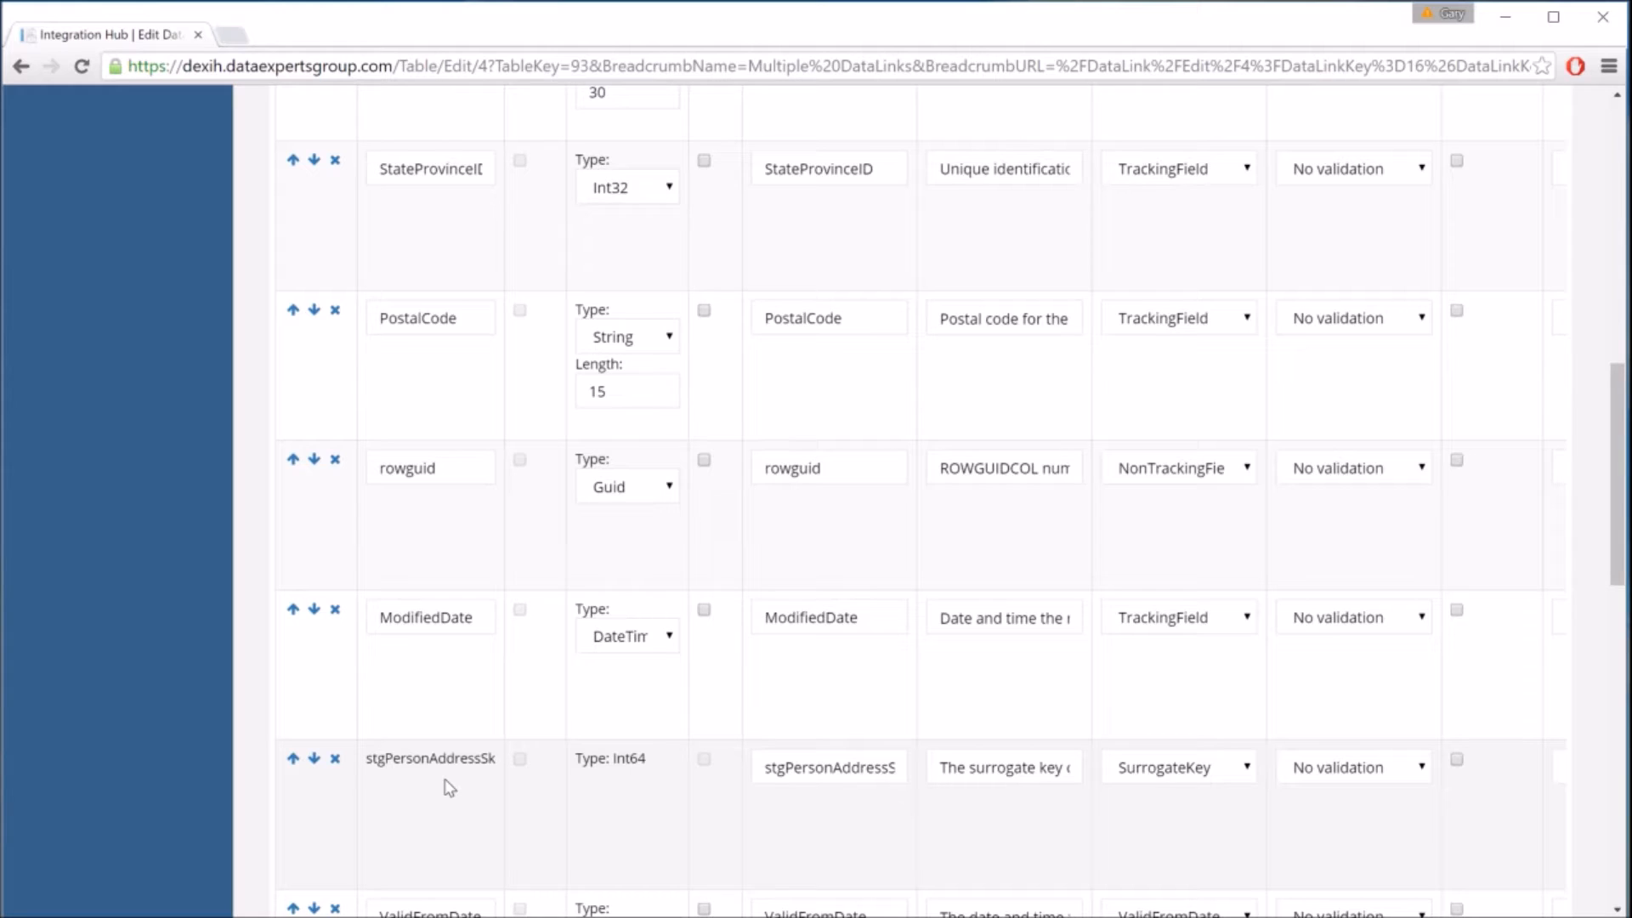
pyautogui.scroll(-1, 449, 787)
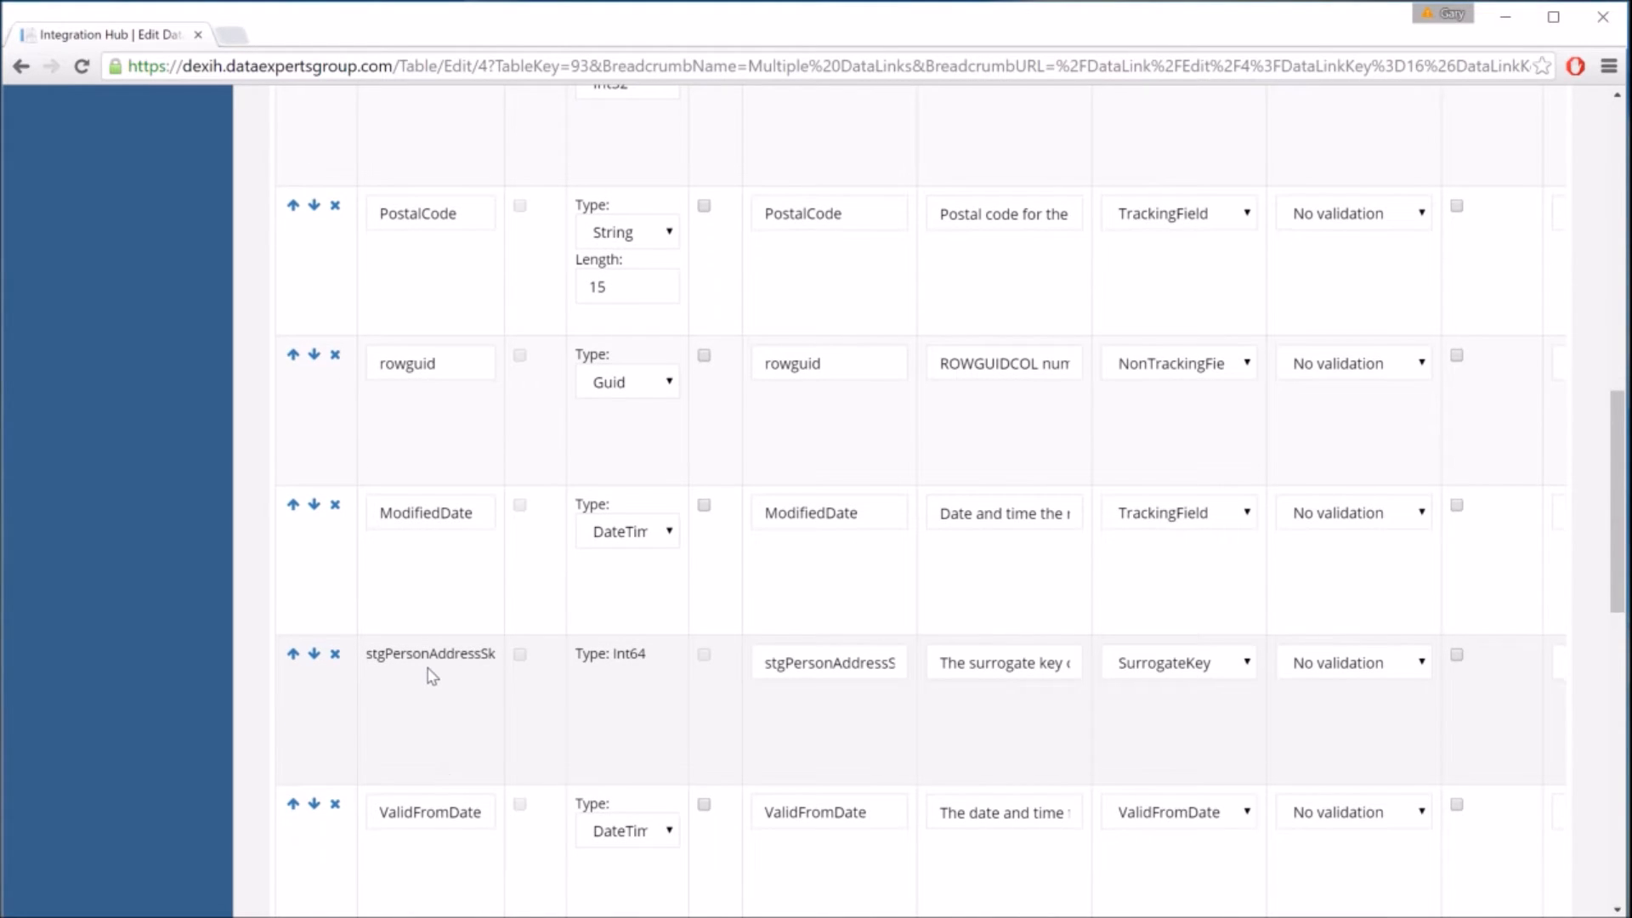
pyautogui.scroll(-2, 465, 786)
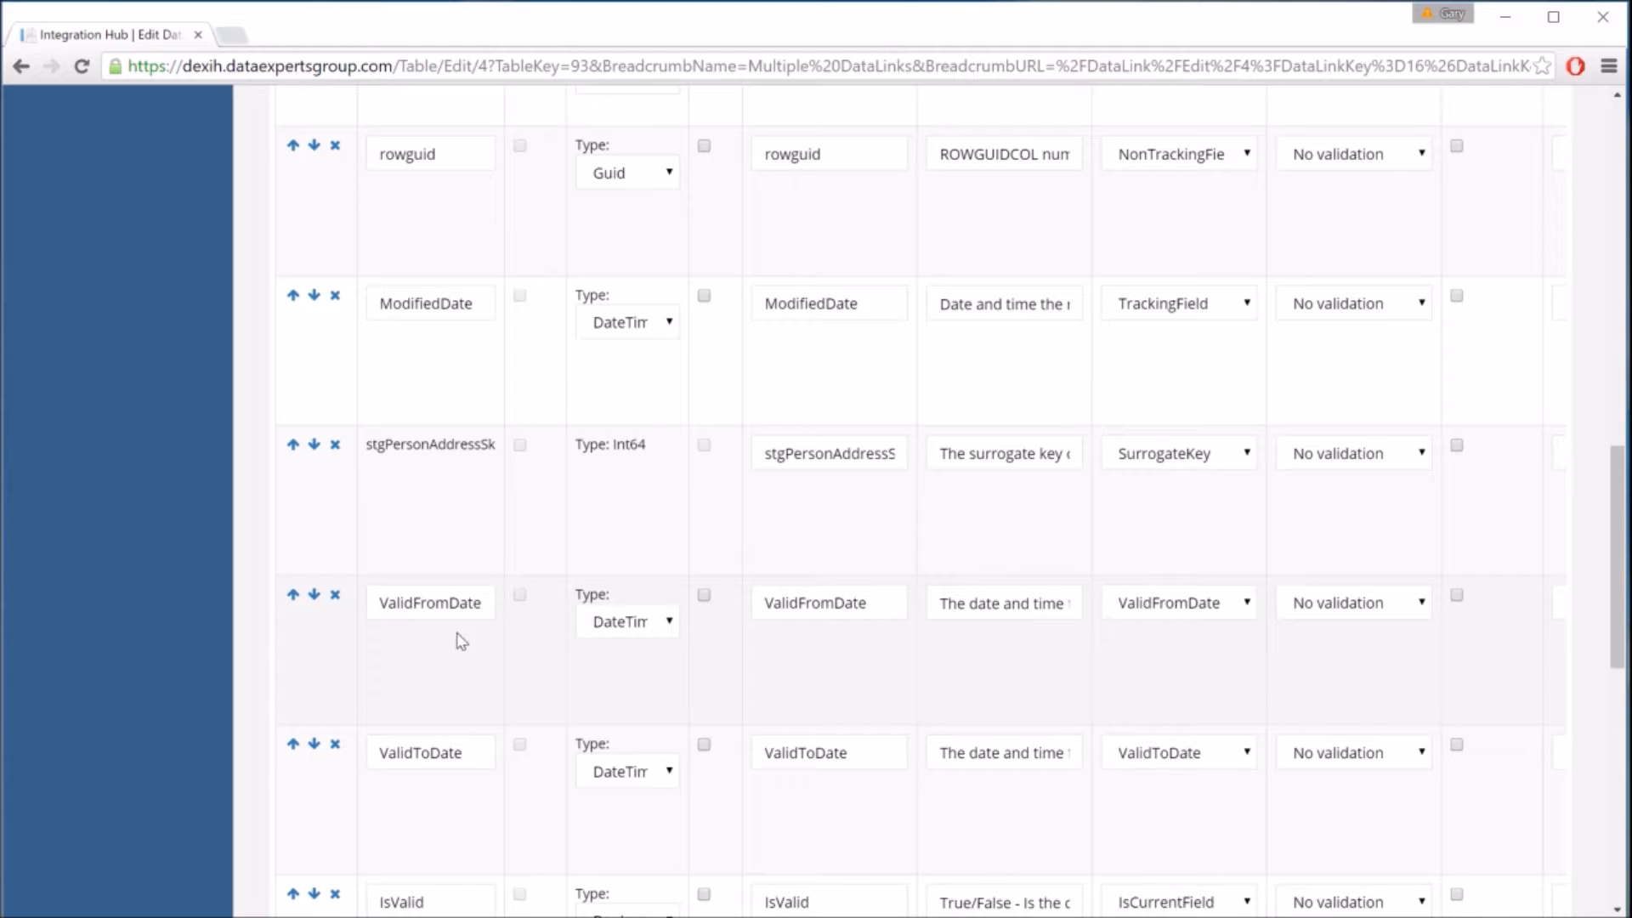
pyautogui.scroll(-3, 444, 774)
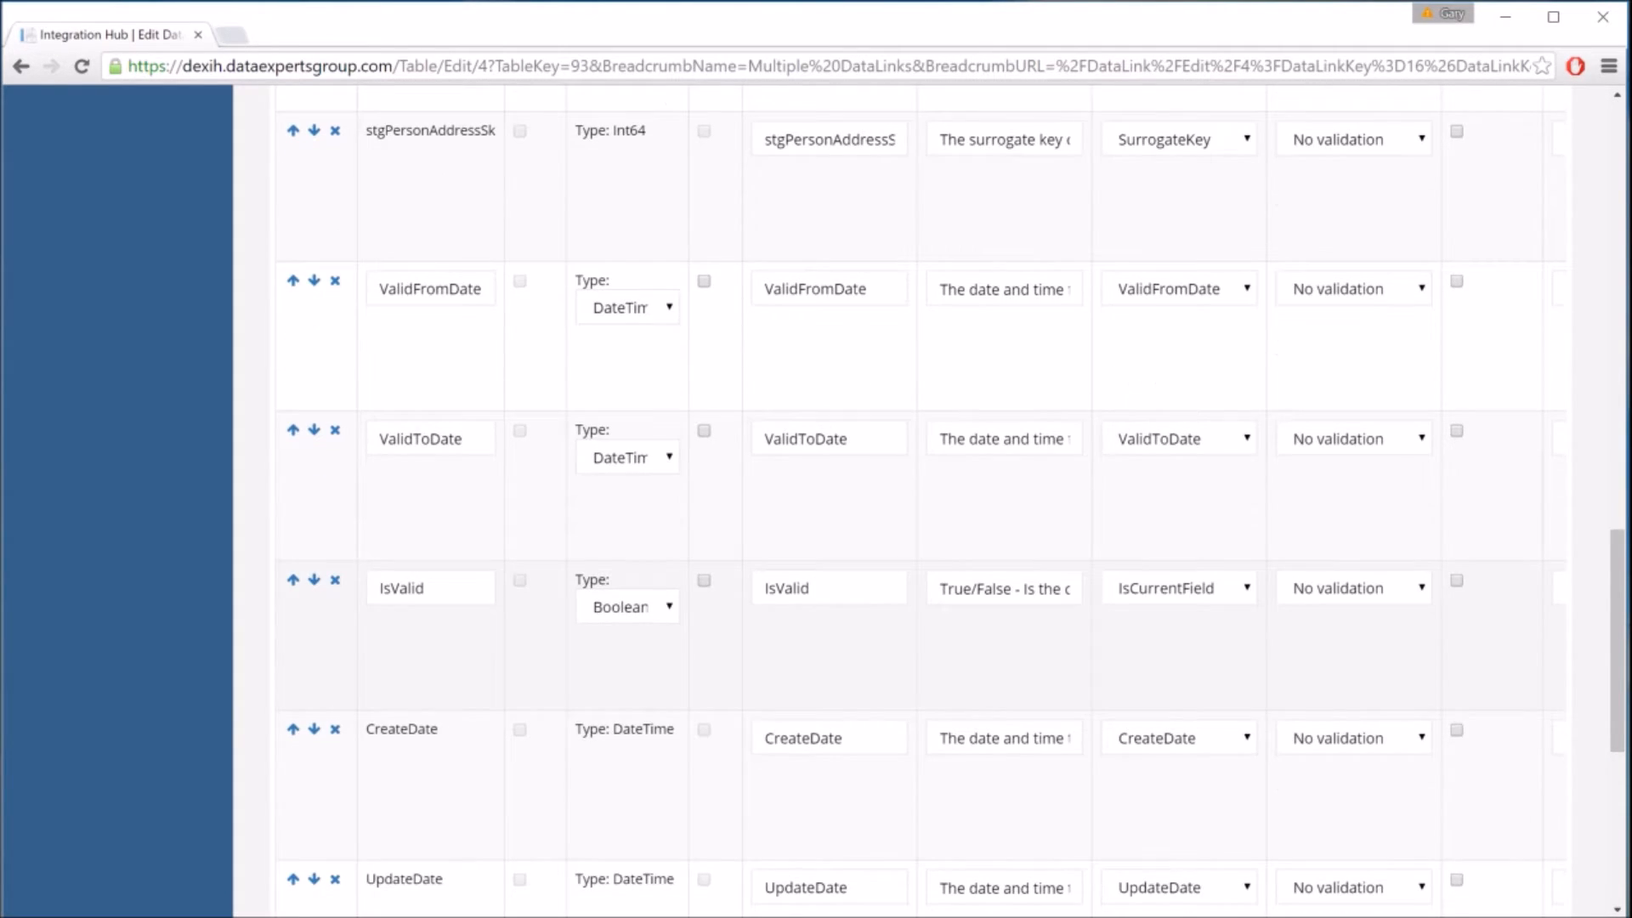
pyautogui.moveTo(423, 588); pyautogui.dragTo(380, 590)
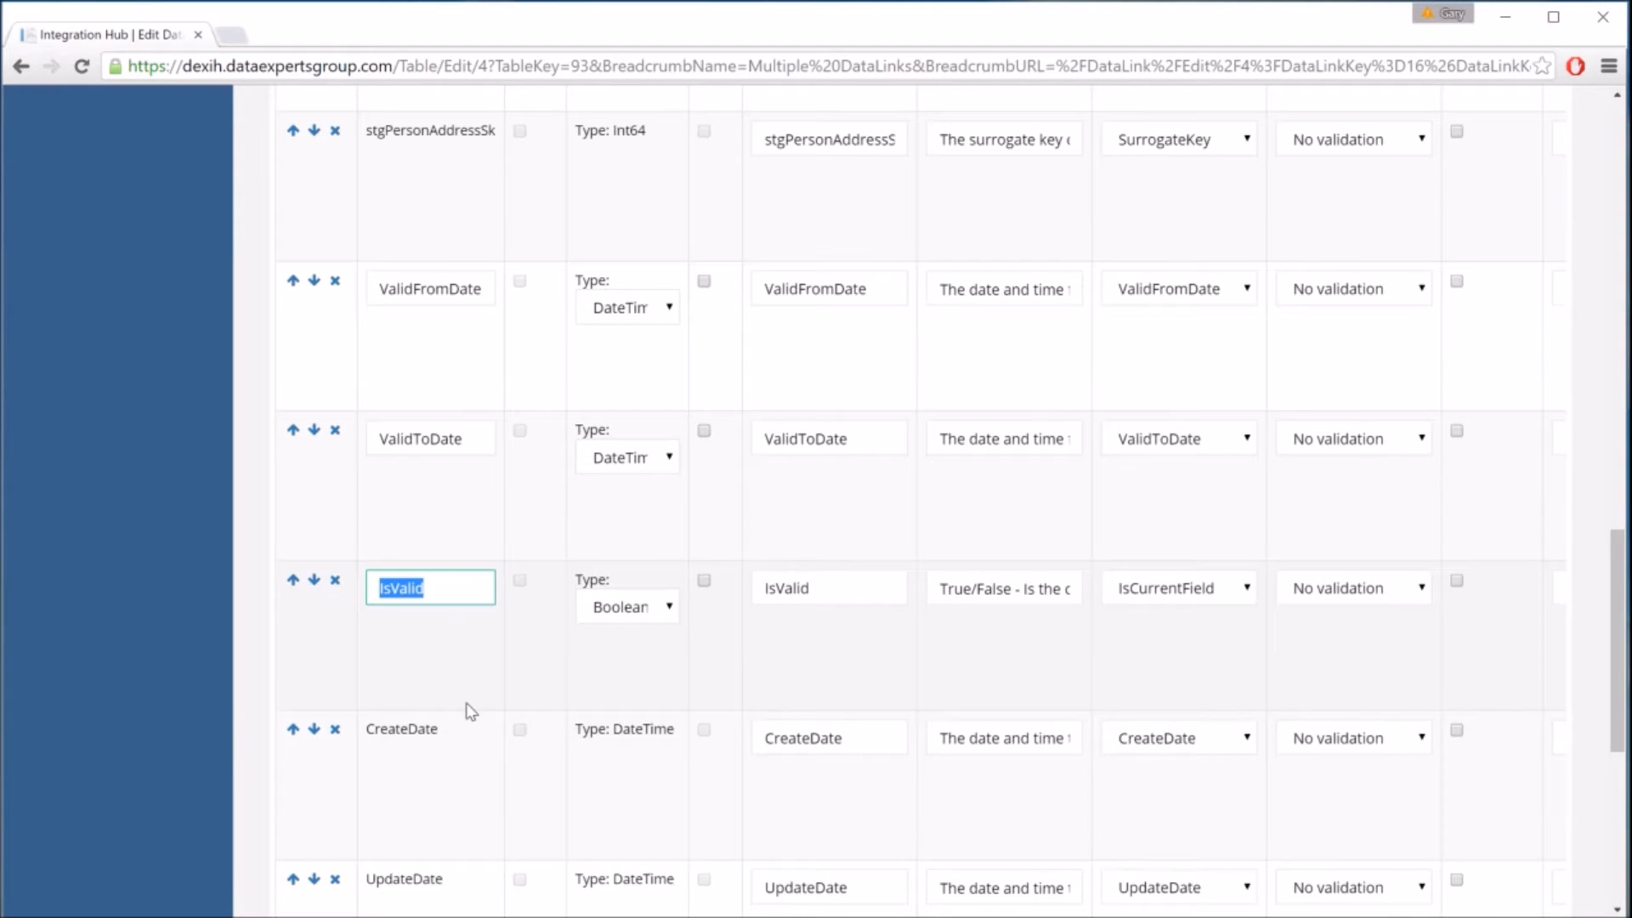
# - Examine the audit columns of stgPersonAddress, from CreateDate and UpdateDate down to CreateAuditKey and UpdateAuditKey
pyautogui.scroll(-3, 456, 769)
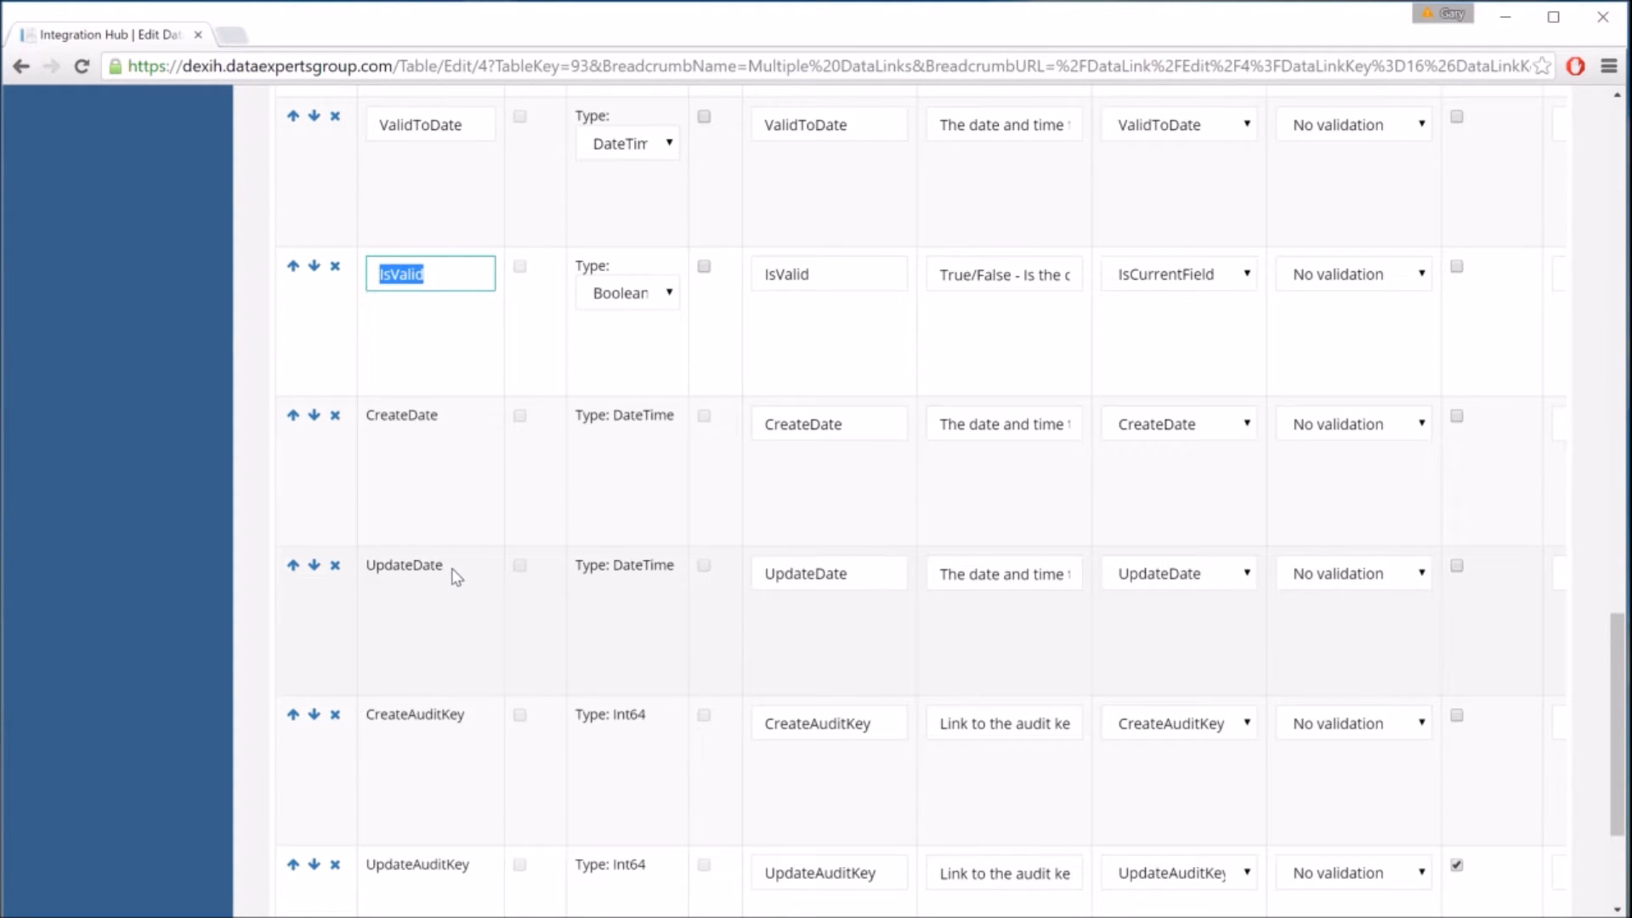
pyautogui.moveTo(450, 567); pyautogui.dragTo(376, 566)
pyautogui.click(429, 635)
pyautogui.scroll(-3, 444, 744)
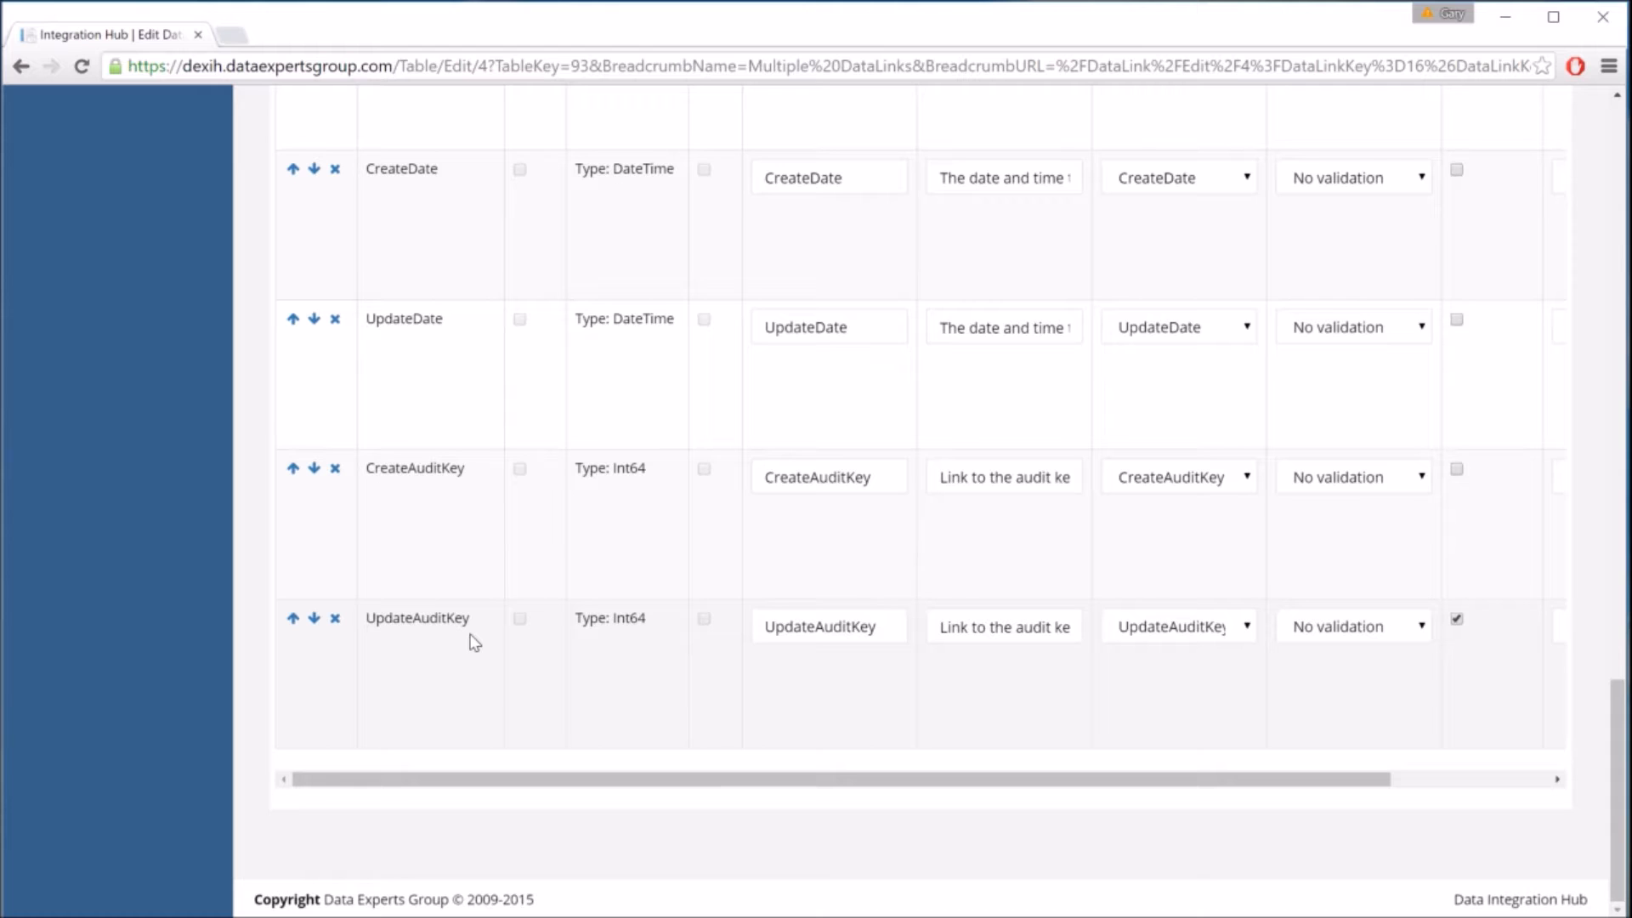
pyautogui.scroll(4, 463, 578)
pyautogui.scroll(-1, 499, 890)
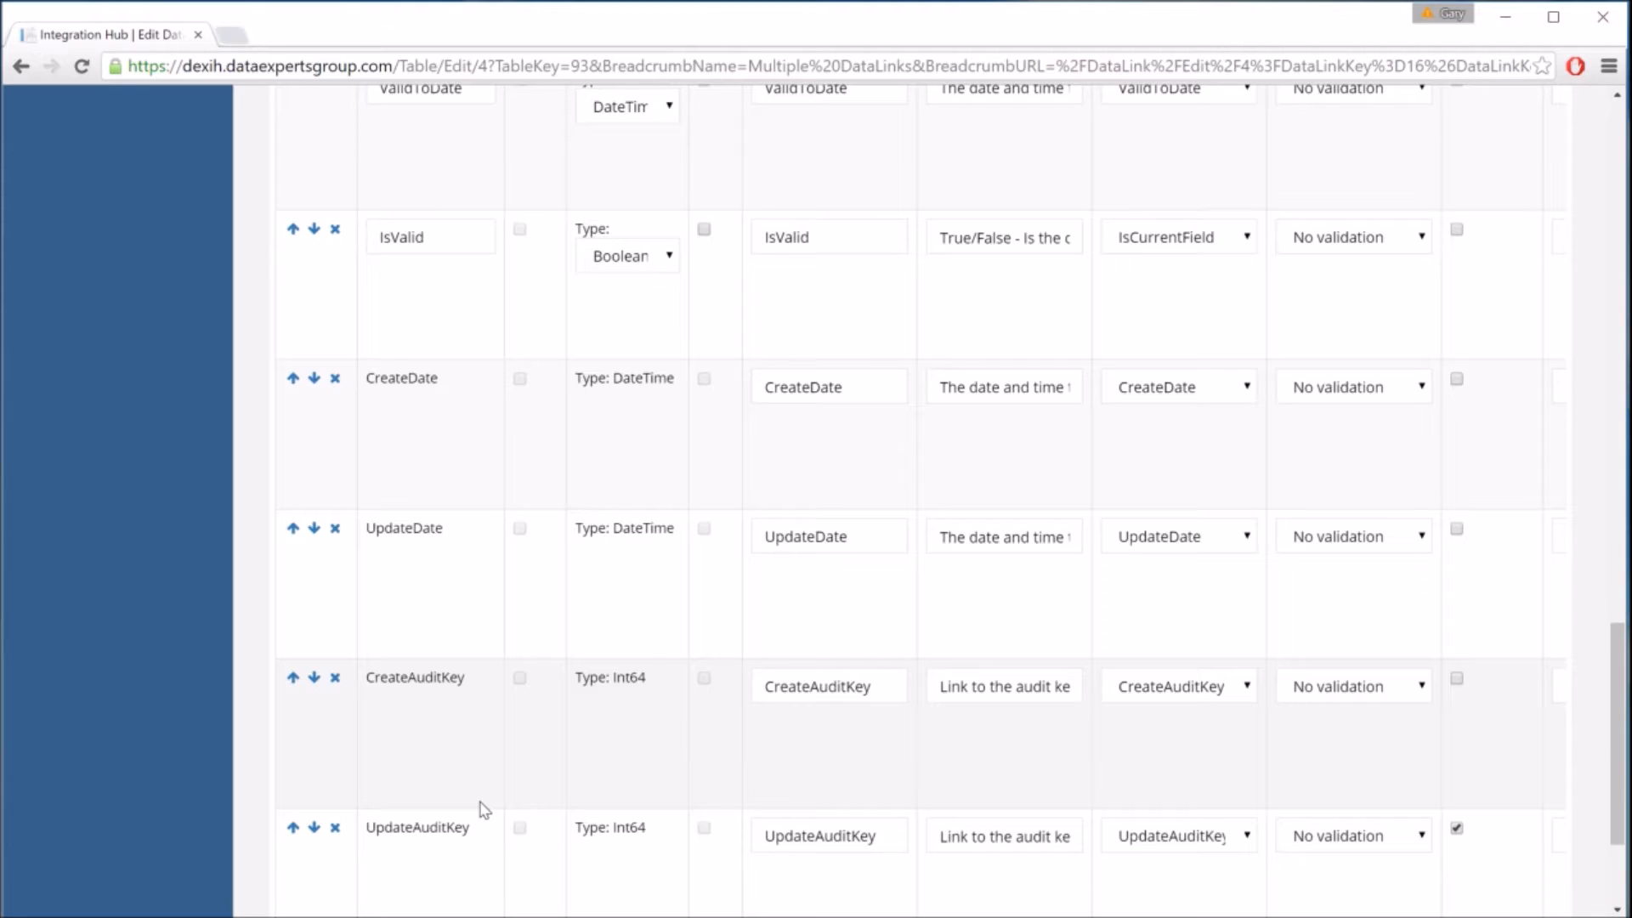
# - View the loaded table data of stgPersonAddress and expand the AddressID 1 row to inspect its validity and audit values
pyautogui.scroll(20, 483, 810)
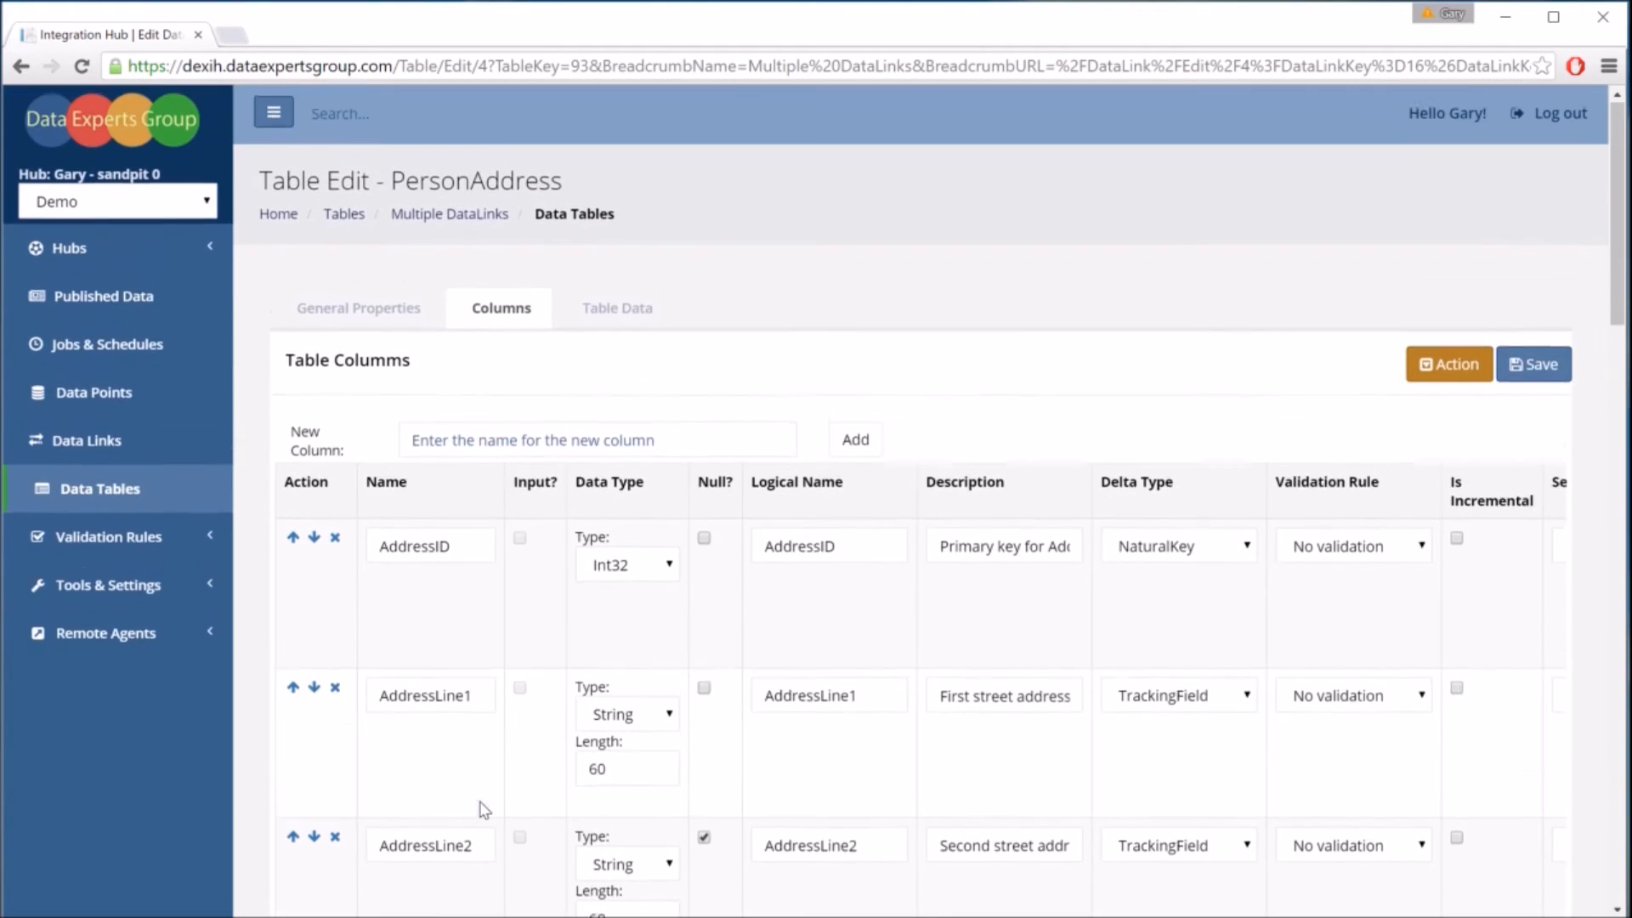
pyautogui.click(636, 316)
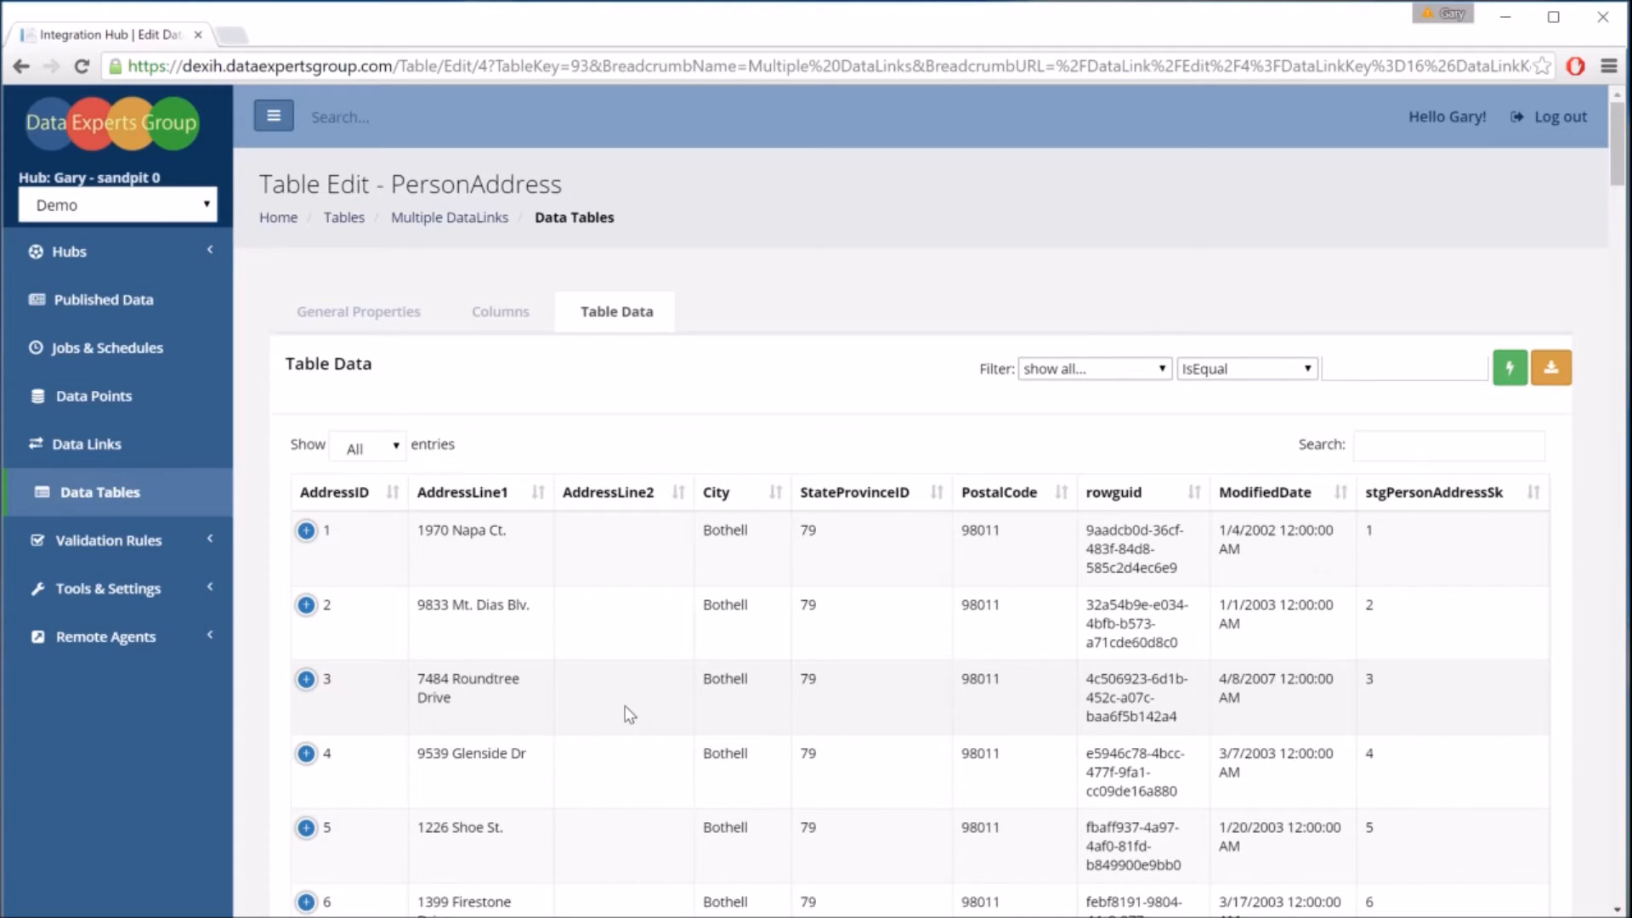
pyautogui.scroll(-3, 628, 710)
pyautogui.scroll(-1, 628, 712)
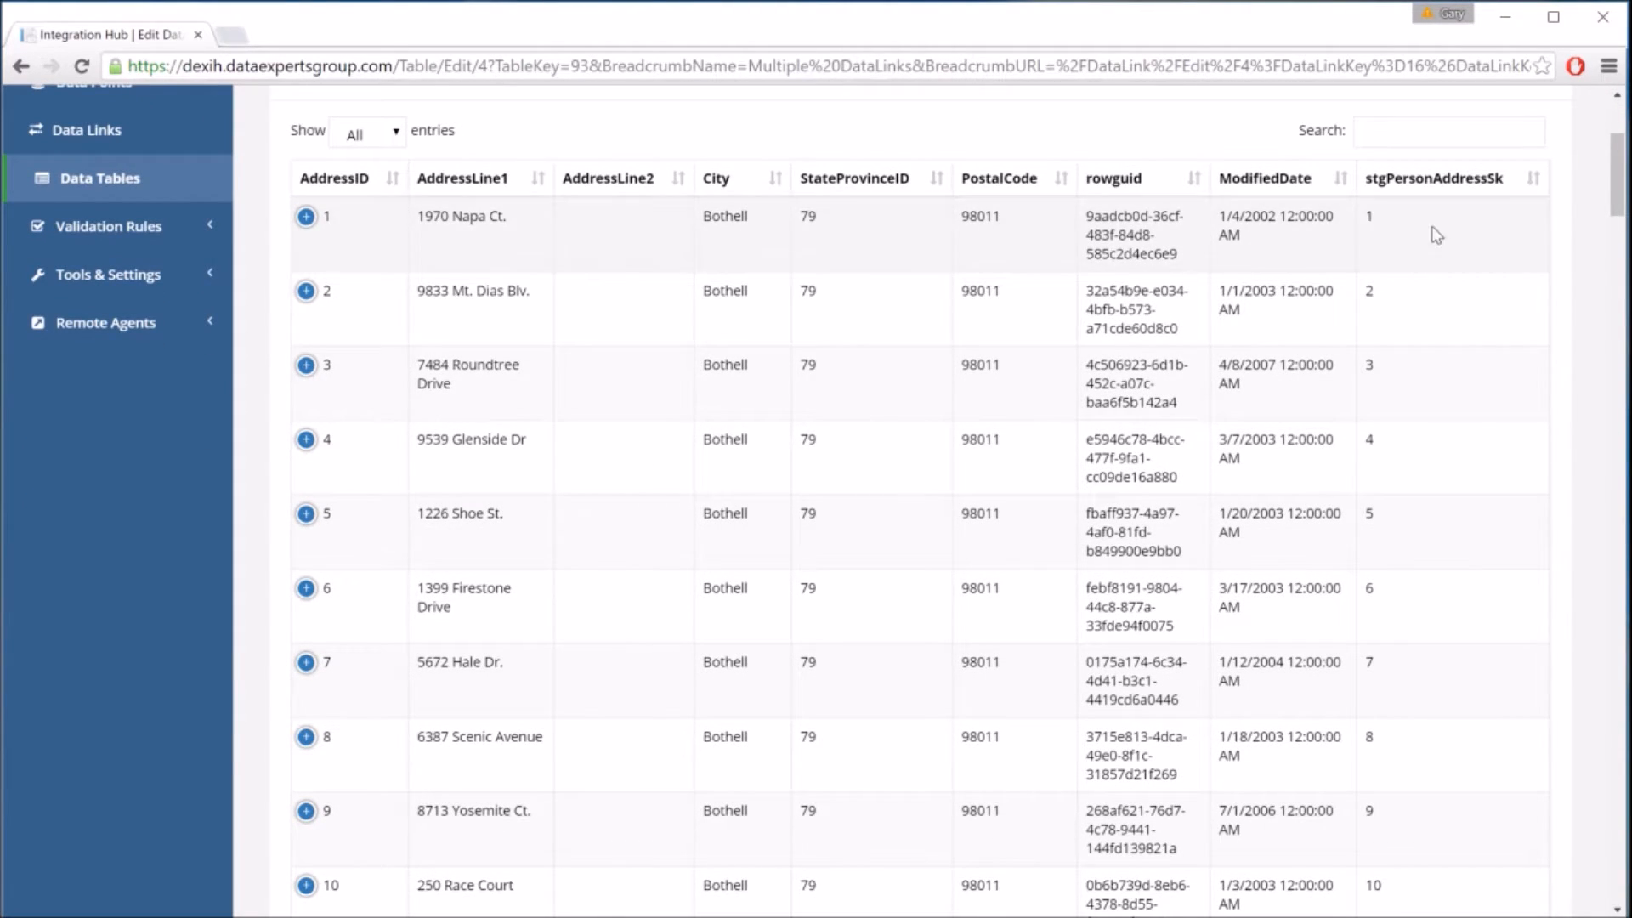
pyautogui.click(306, 219)
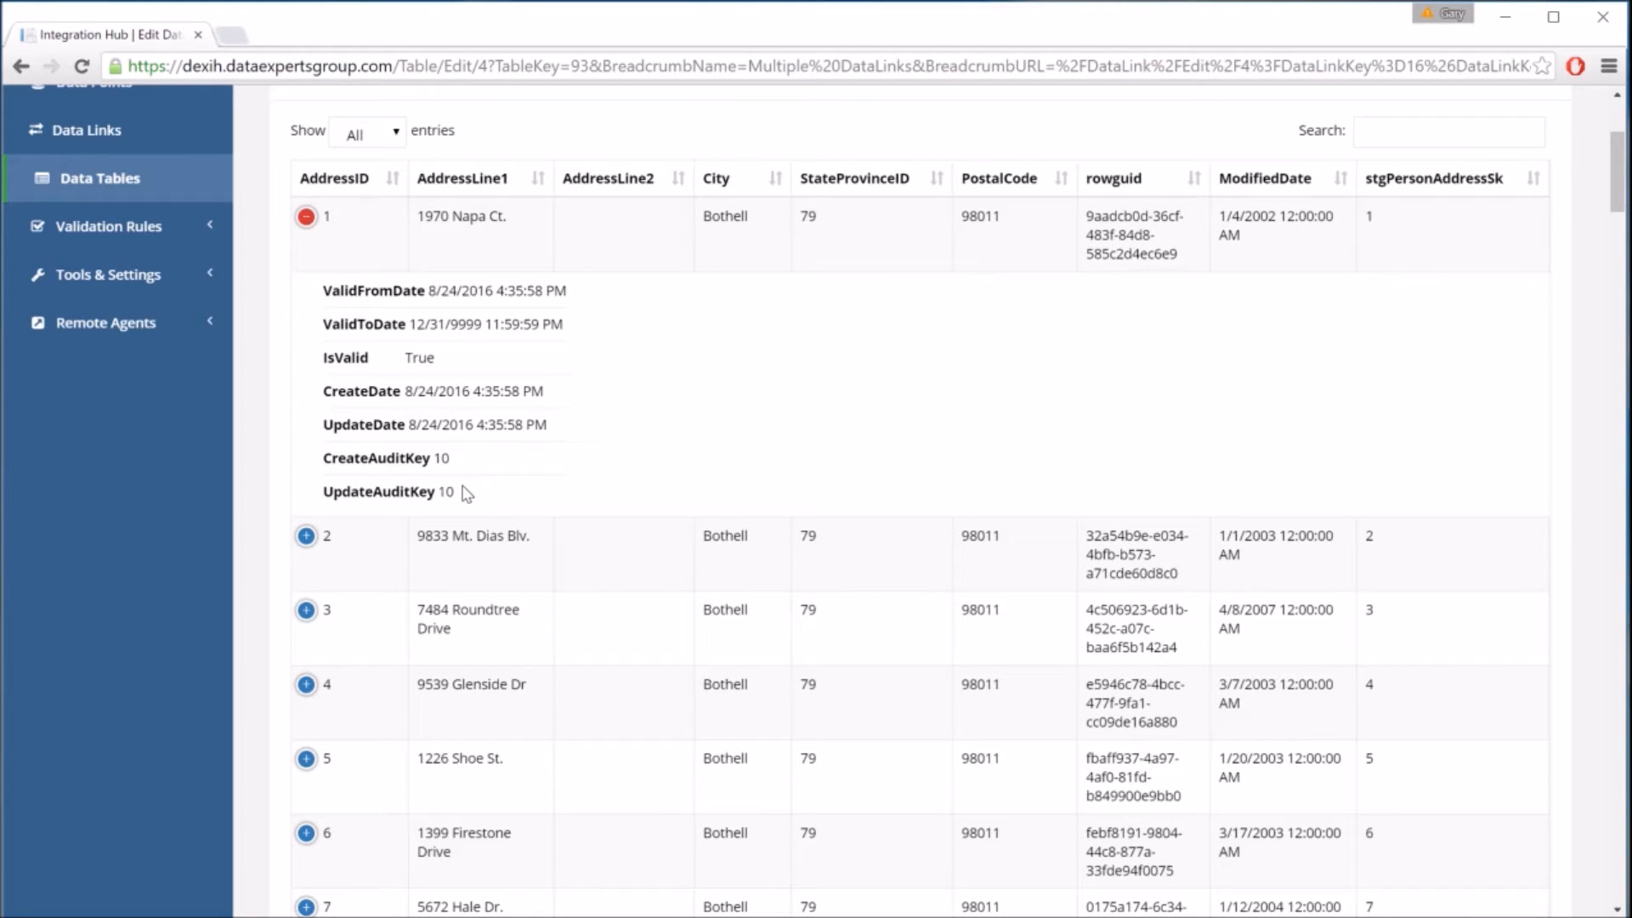
# - Return to the datalinks, open the properties of the "Sales"."CreditCard" stage load, and review the available update strategies
pyautogui.scroll(4, 466, 493)
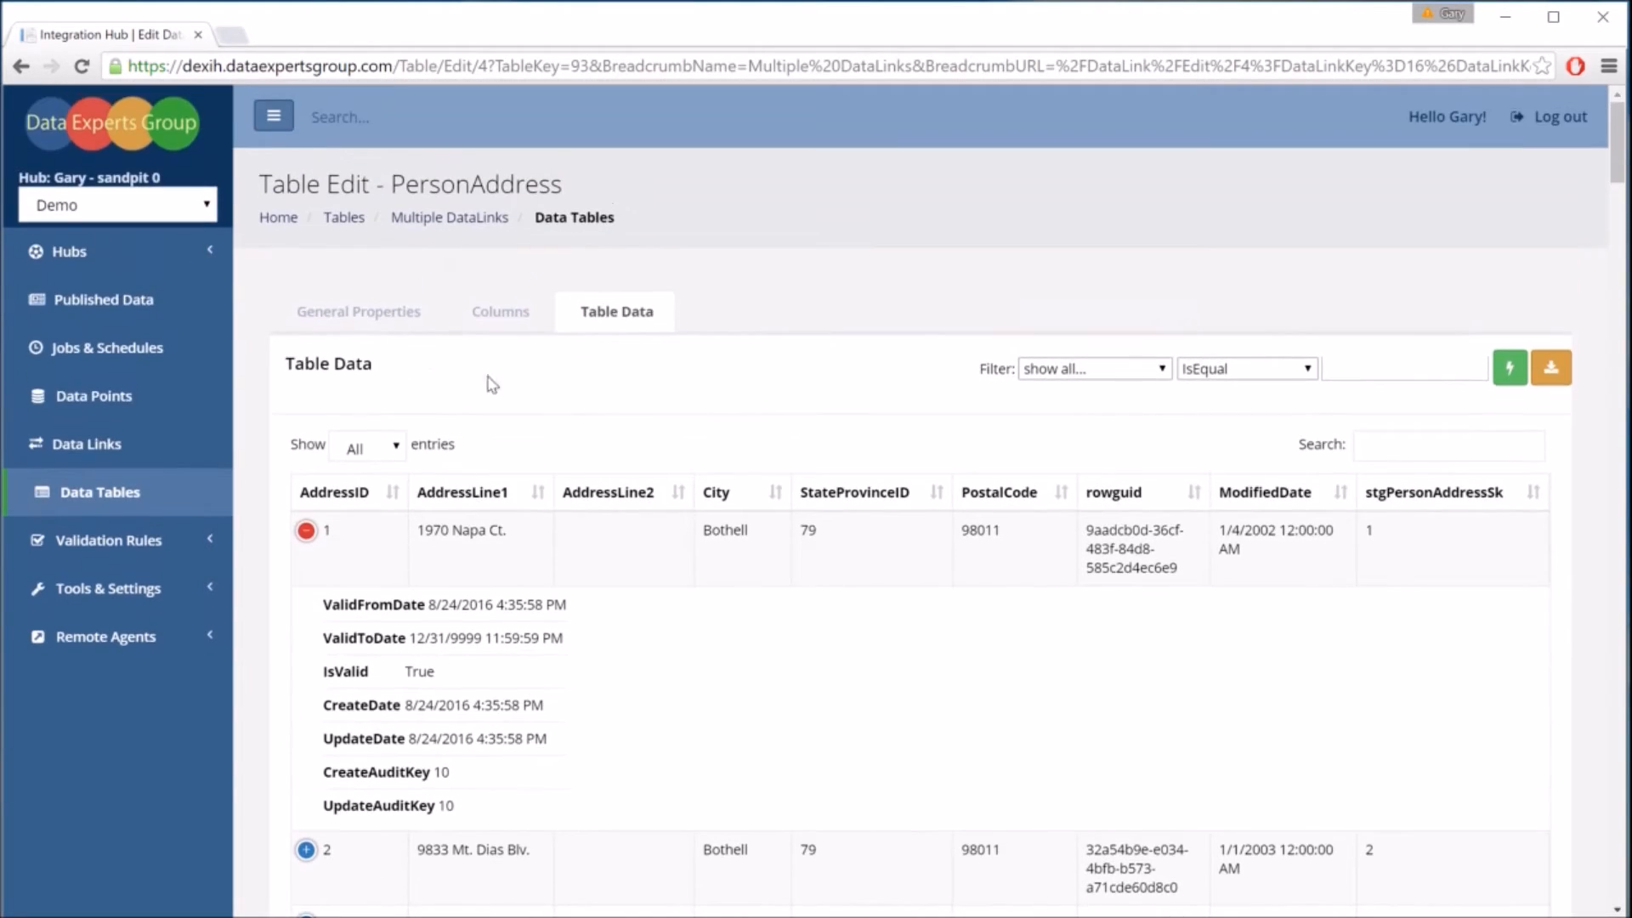
pyautogui.click(460, 219)
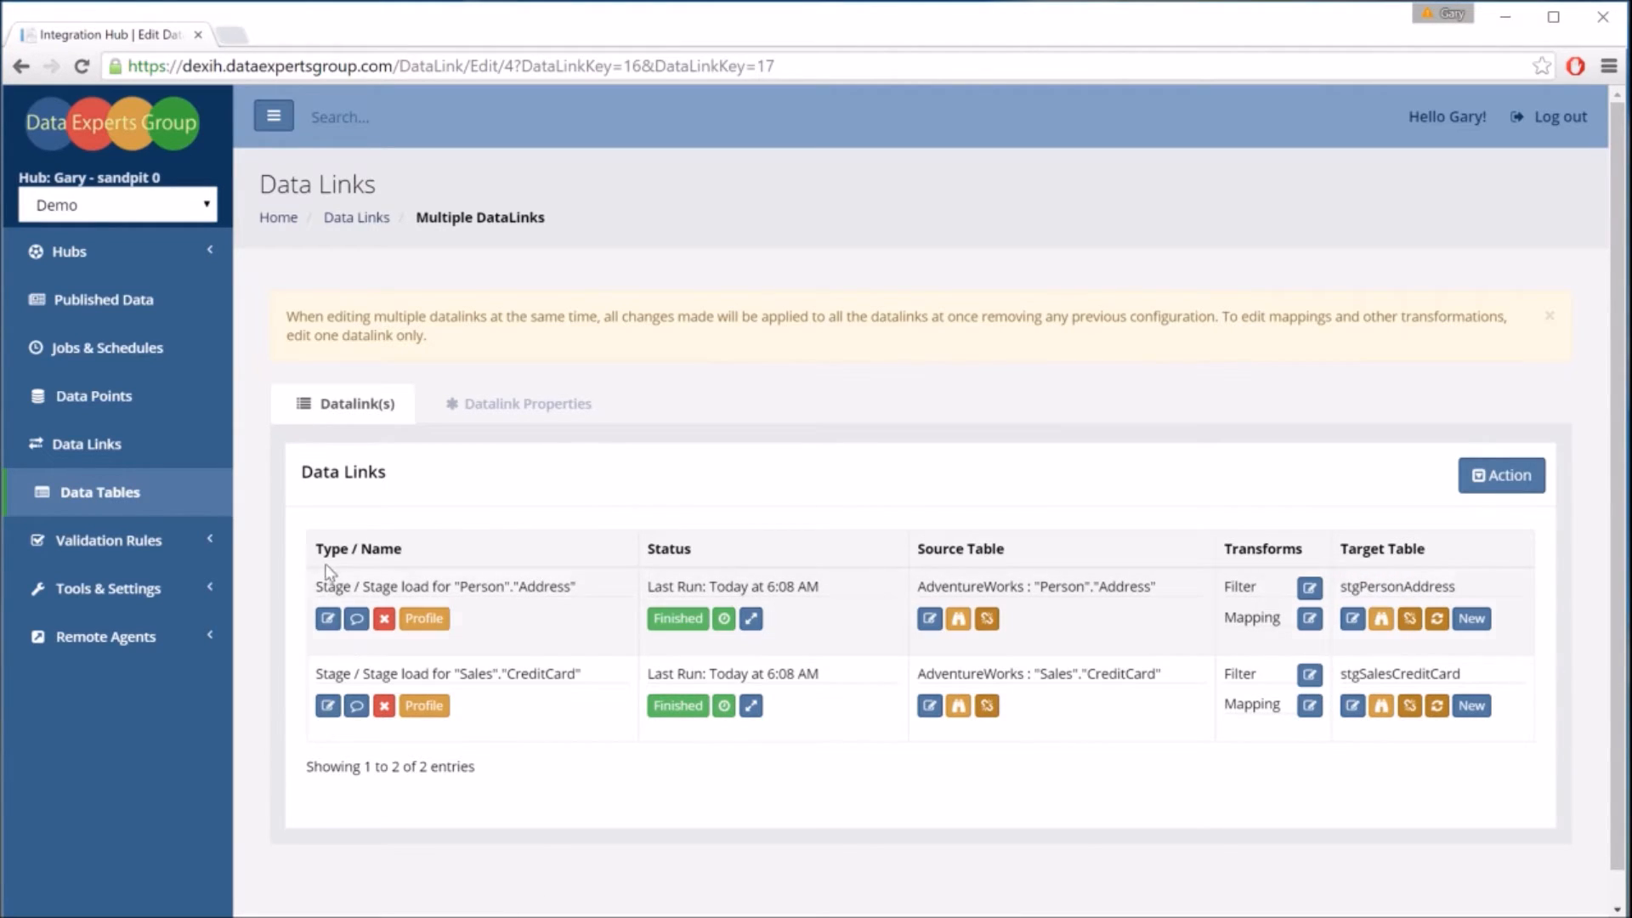
pyautogui.click(328, 707)
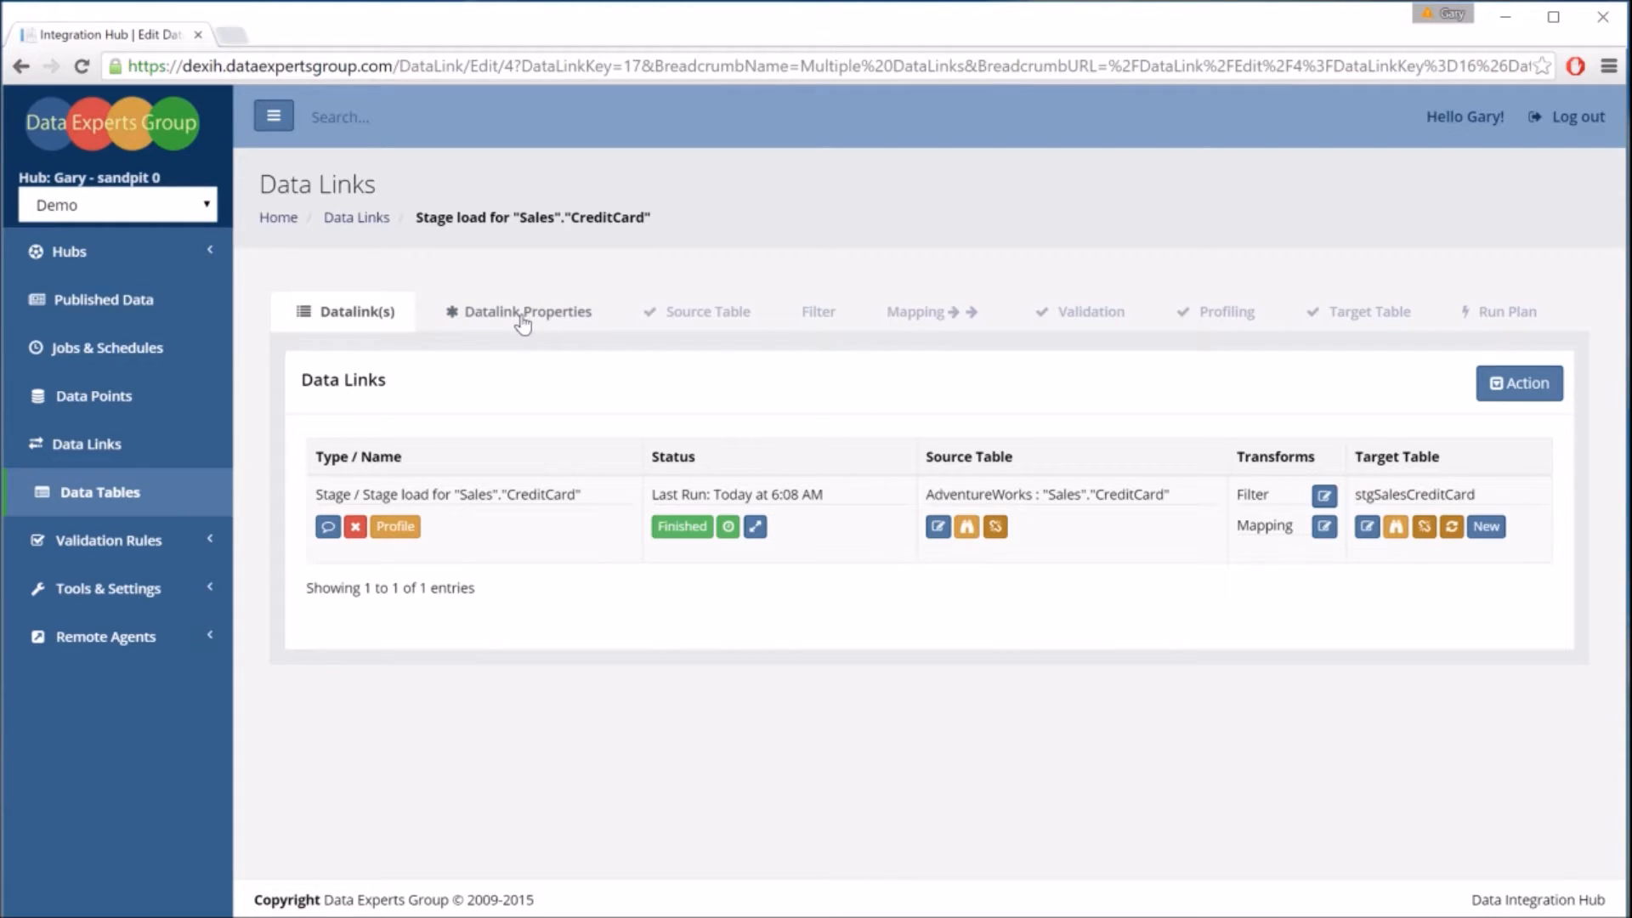
pyautogui.click(491, 306)
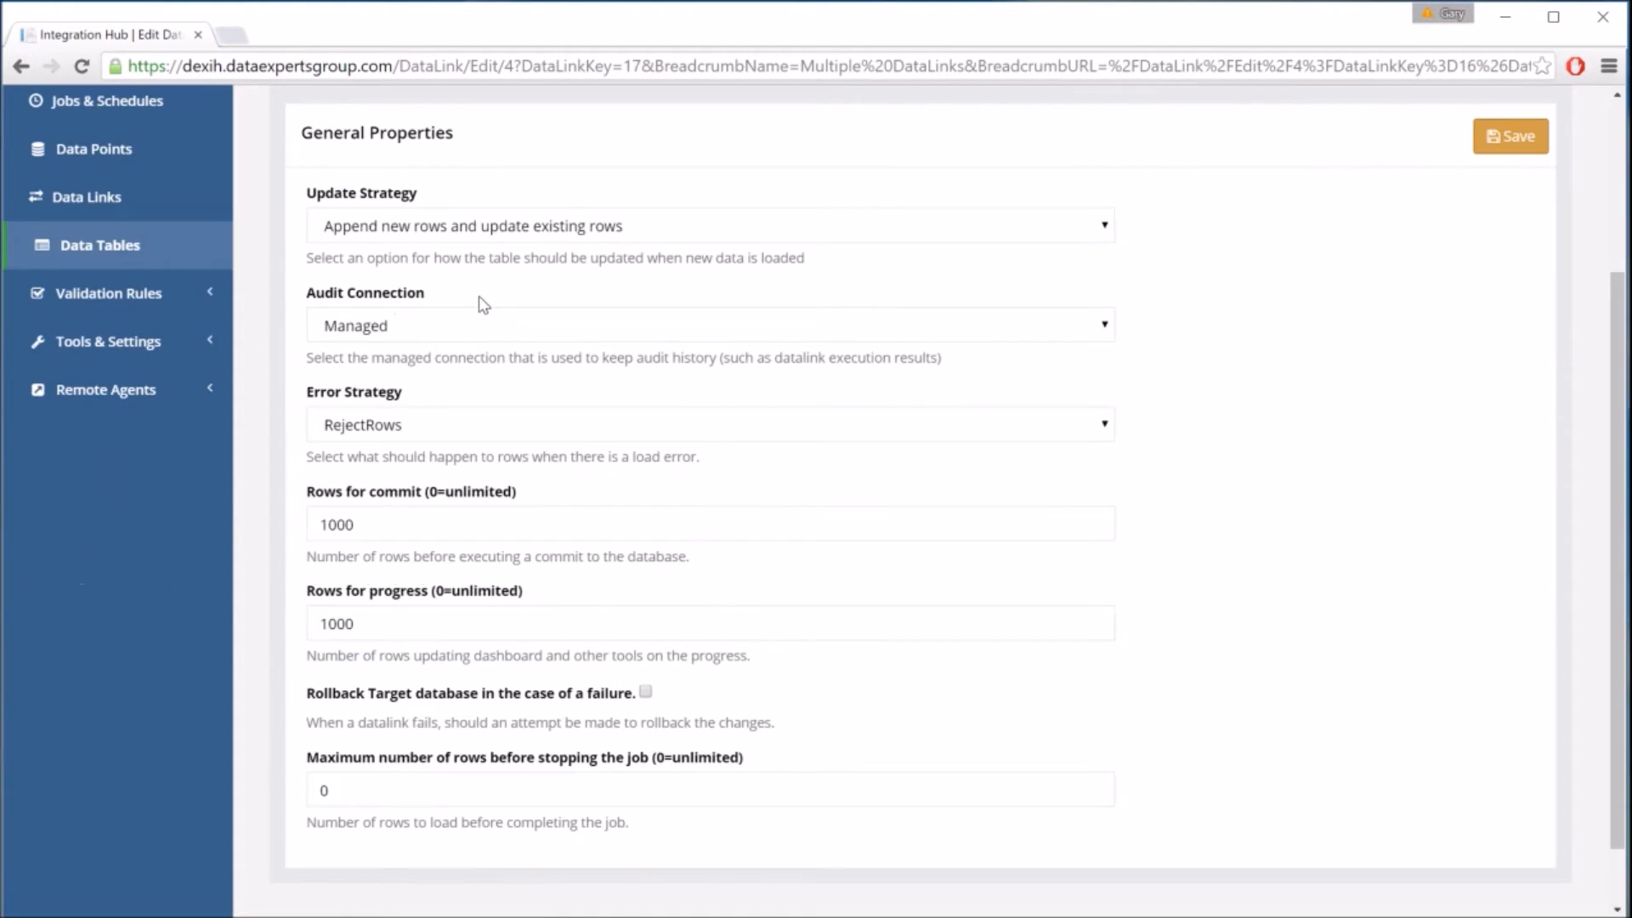
pyautogui.scroll(2, 483, 305)
pyautogui.scroll(1, 478, 296)
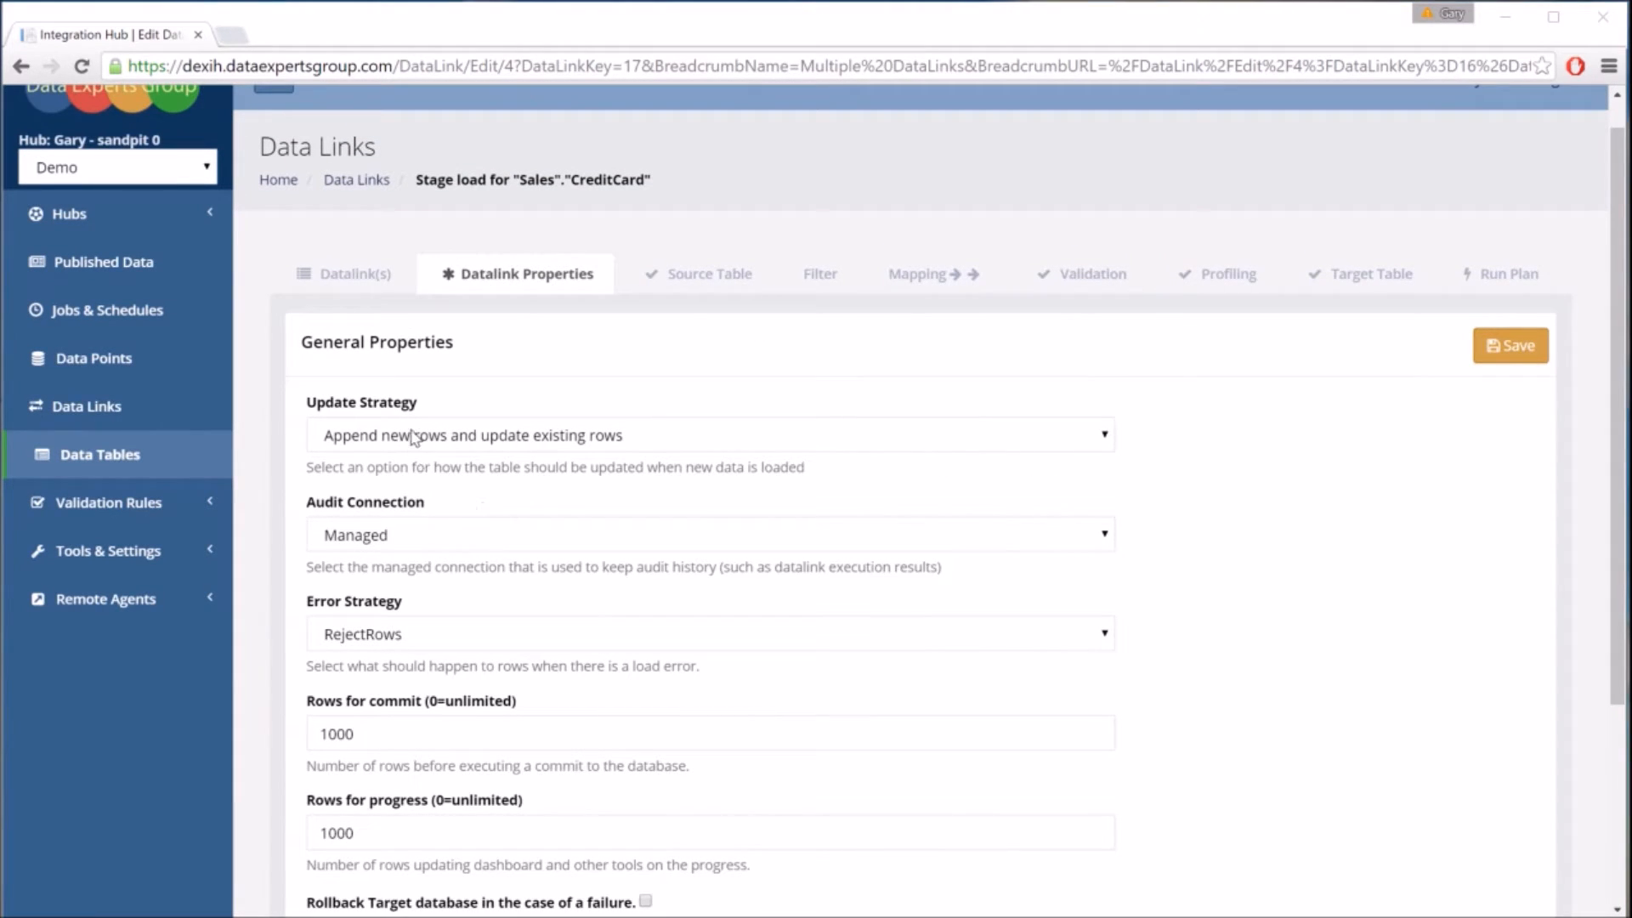
pyautogui.moveTo(422, 406); pyautogui.dragTo(308, 411)
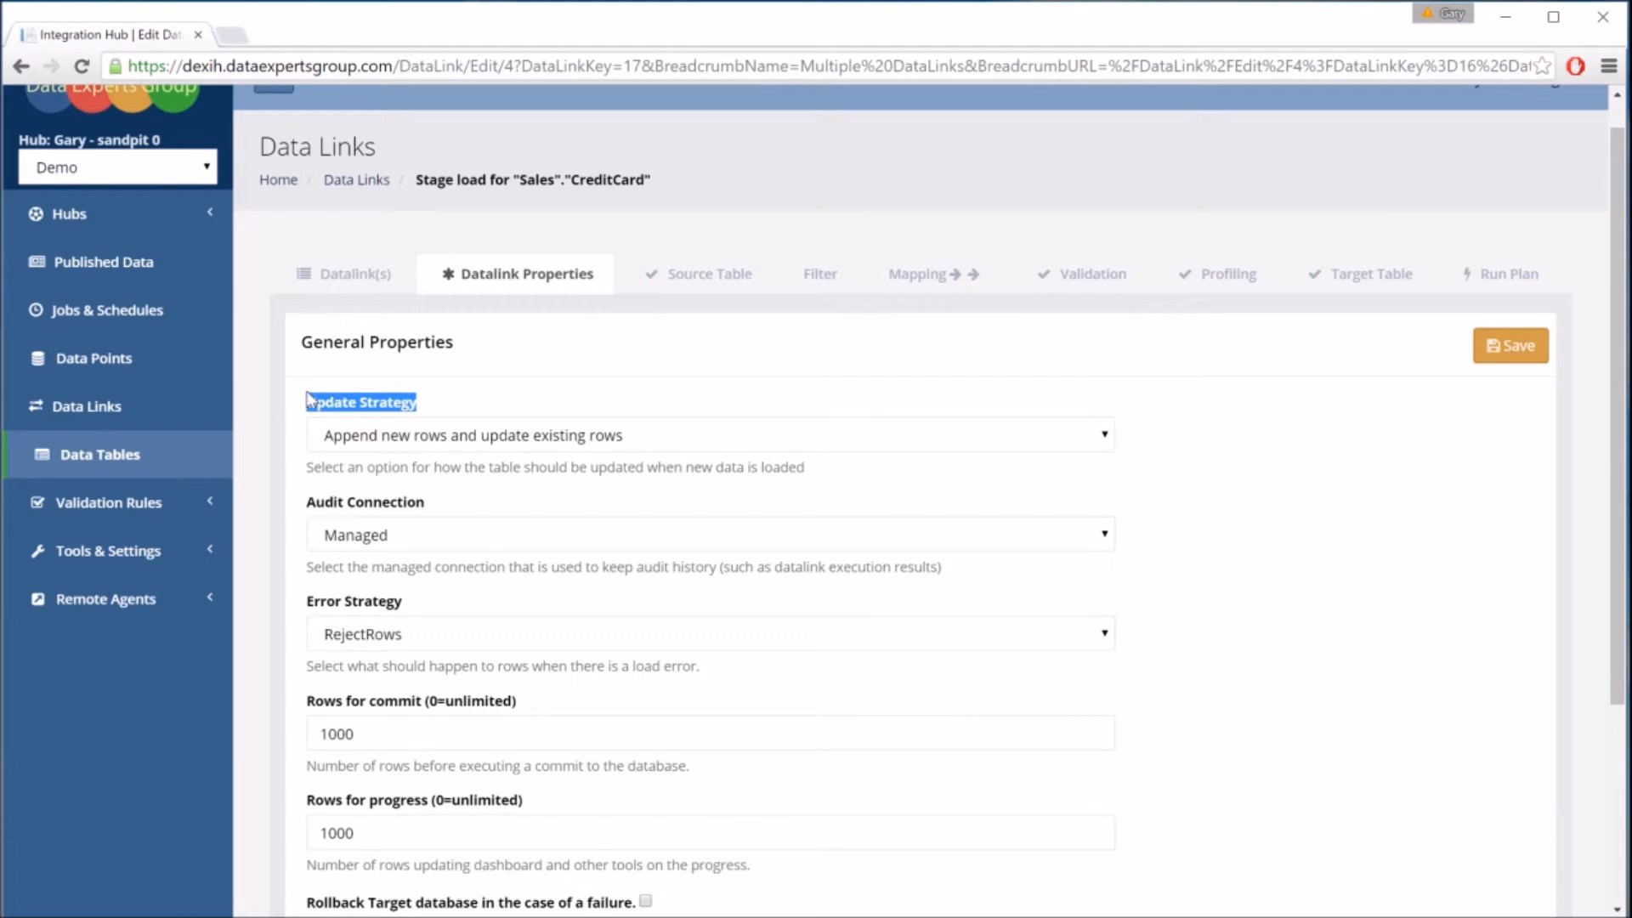
pyautogui.click(507, 438)
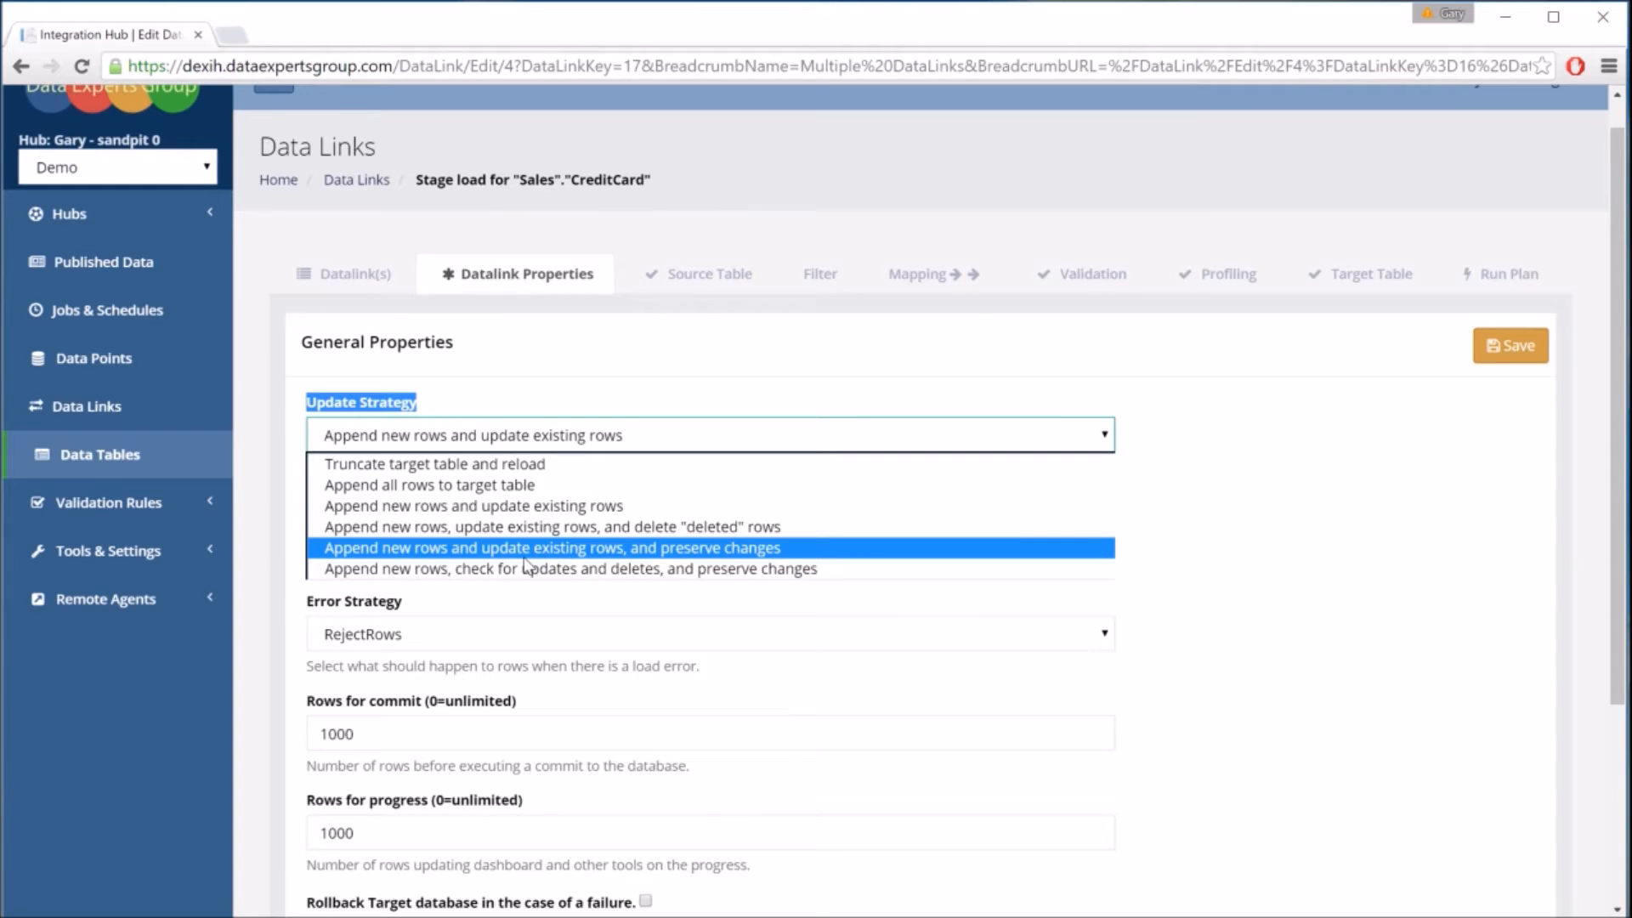
pyautogui.click(1216, 552)
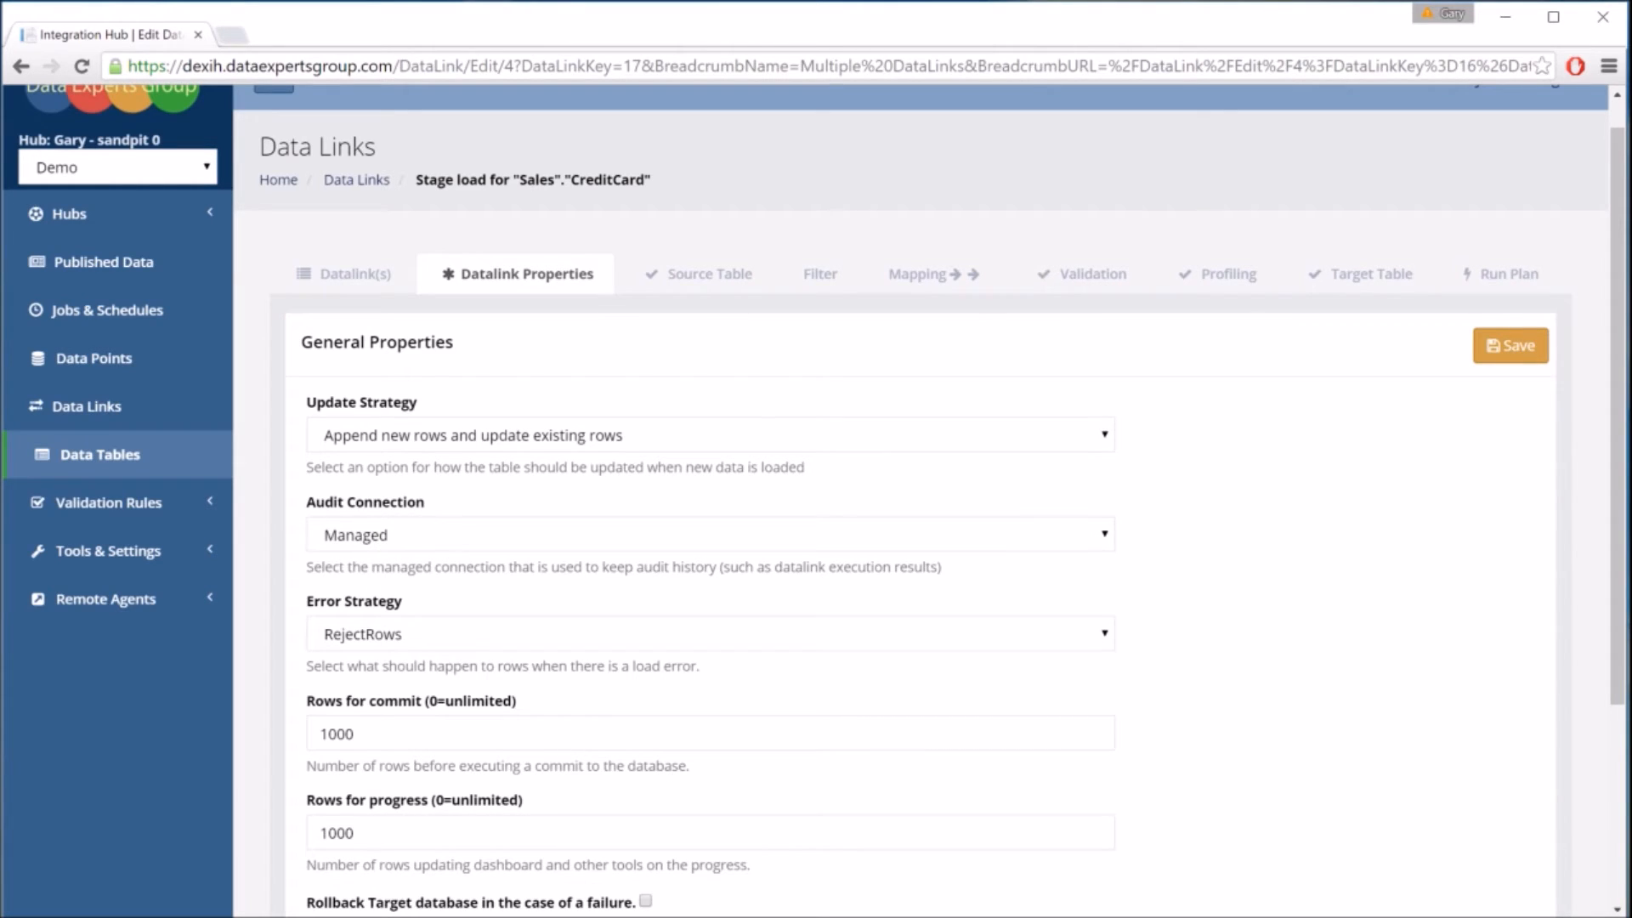
# - Review the datalink's audit connection and the available error strategy options
pyautogui.tripleClick(422, 514)
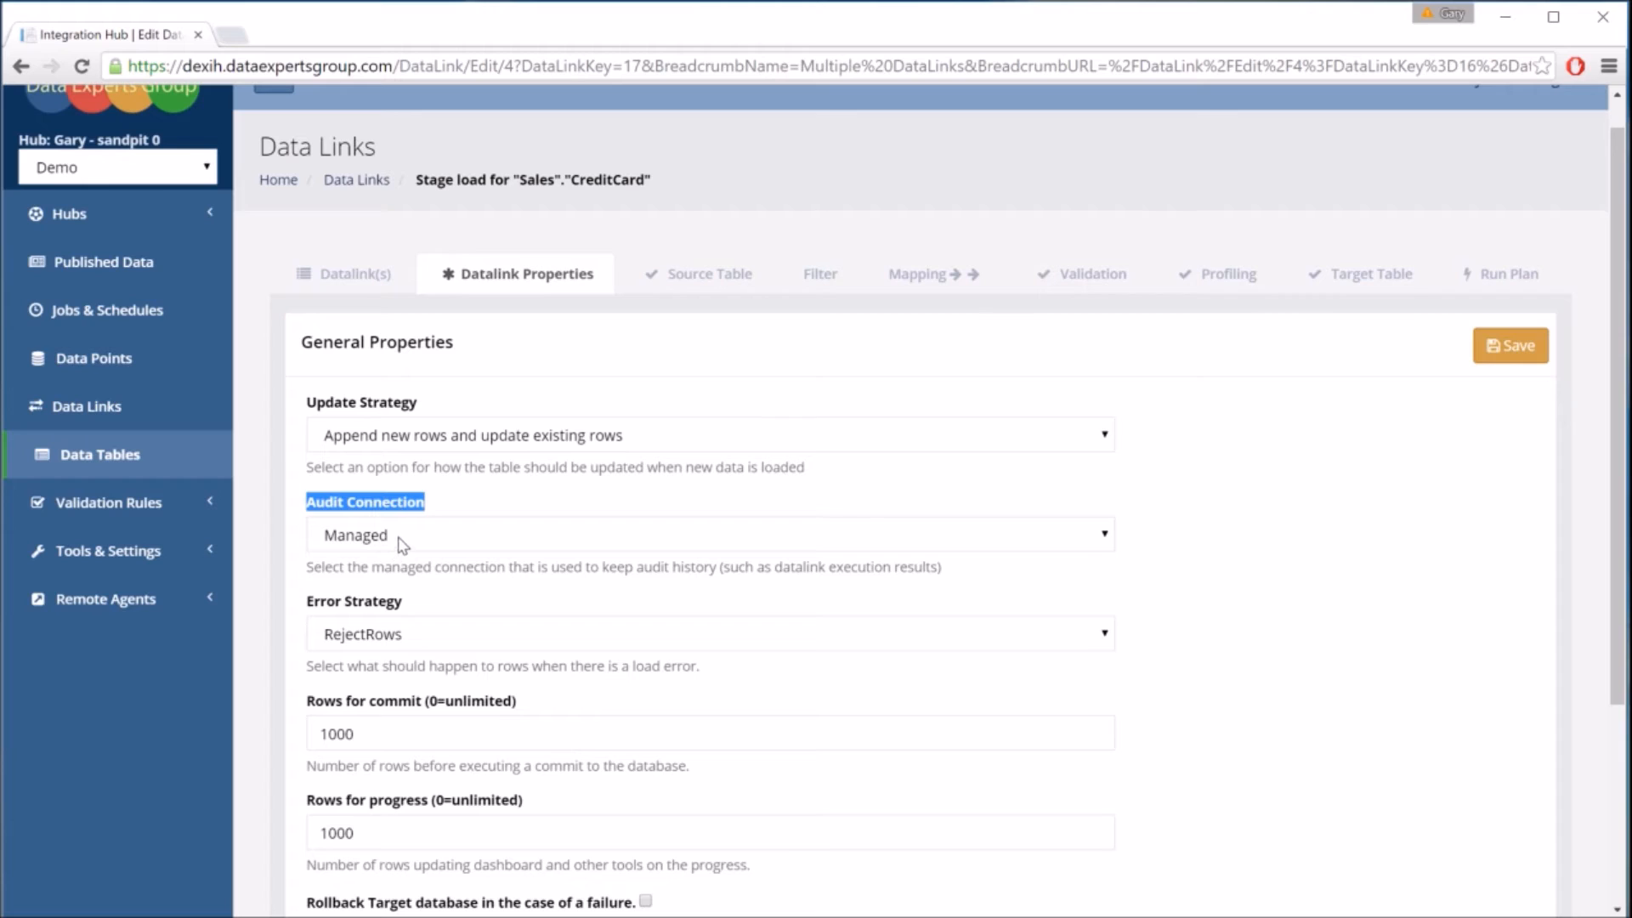
pyautogui.click(446, 516)
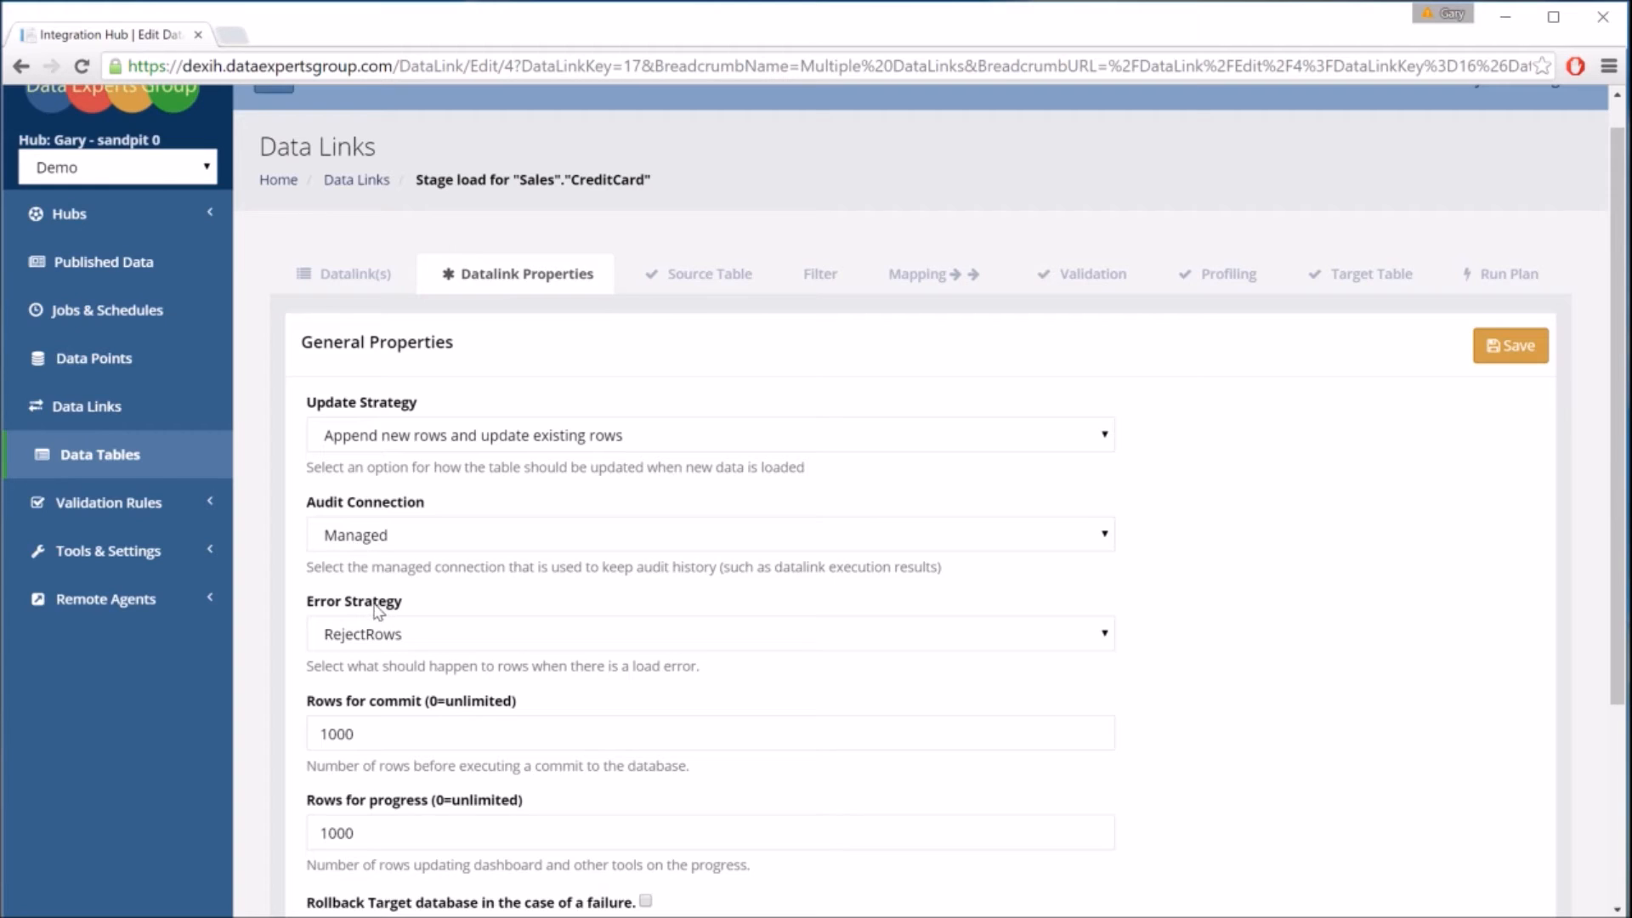
pyautogui.scroll(-3, 379, 612)
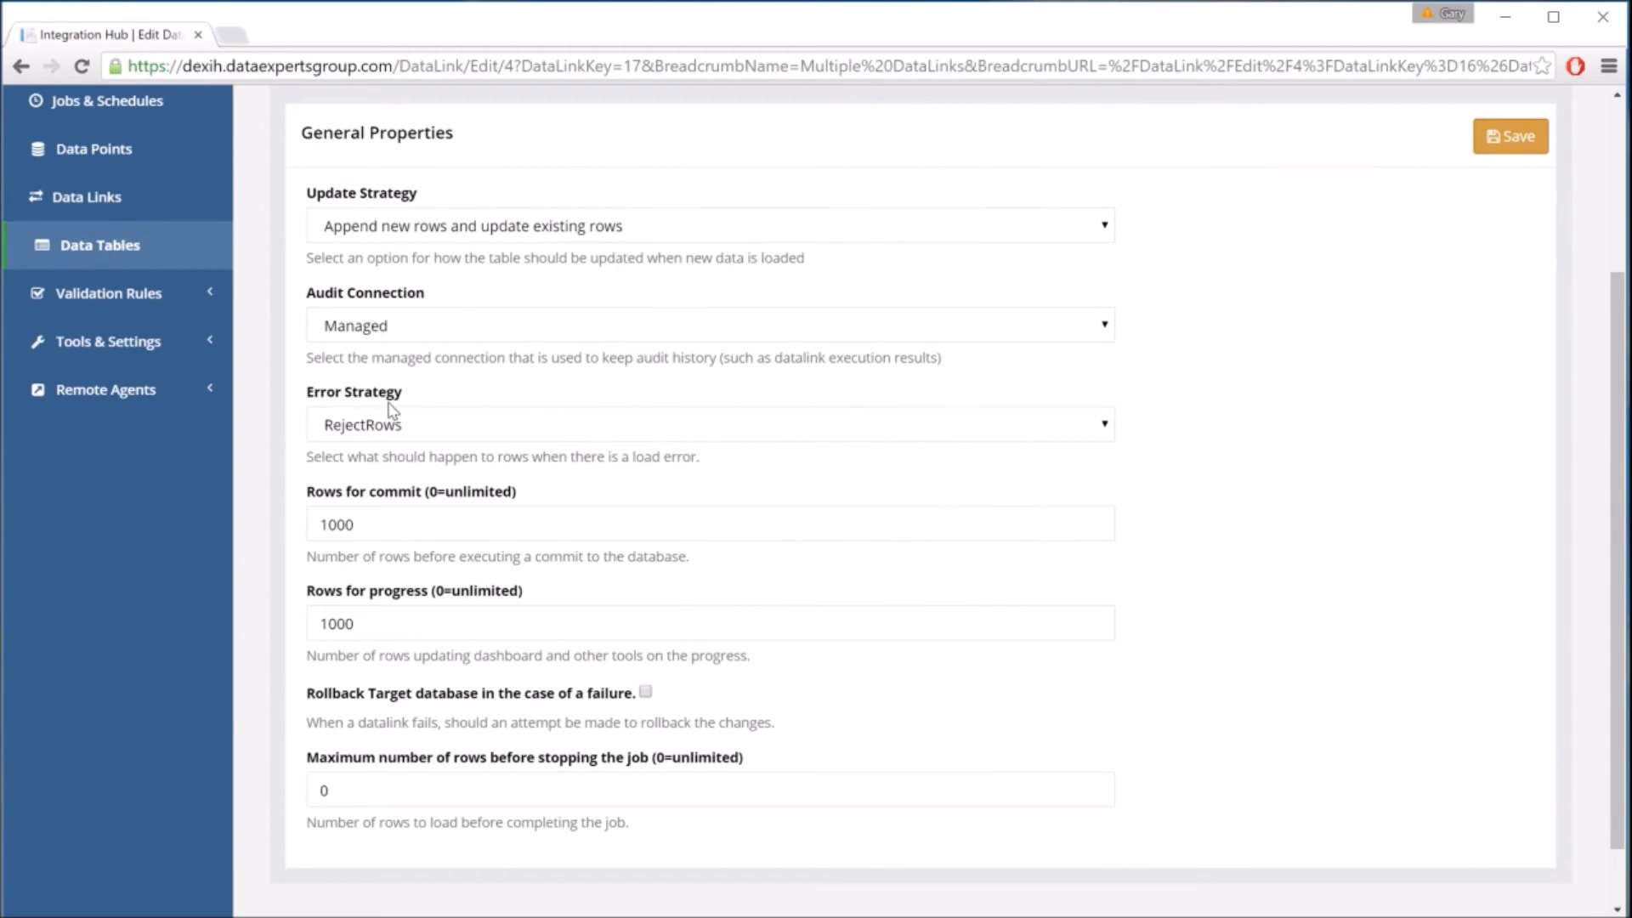
pyautogui.click(403, 429)
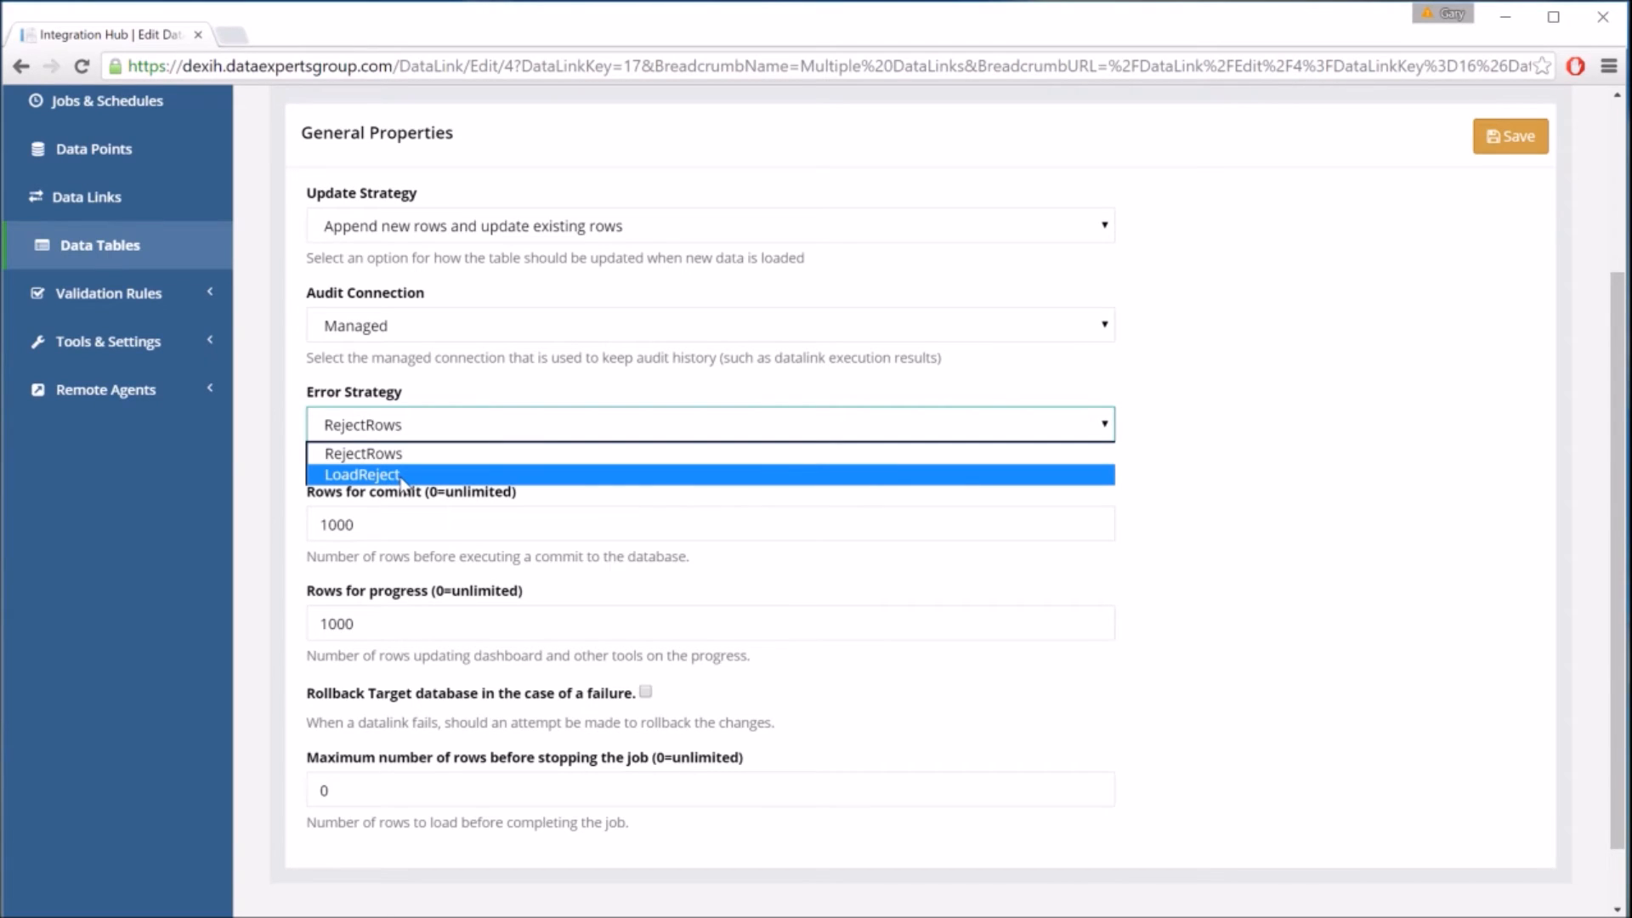
# - Review the datalink's row settings for commit, progress and the maximum number of rows before stopping the job
pyautogui.click(381, 524)
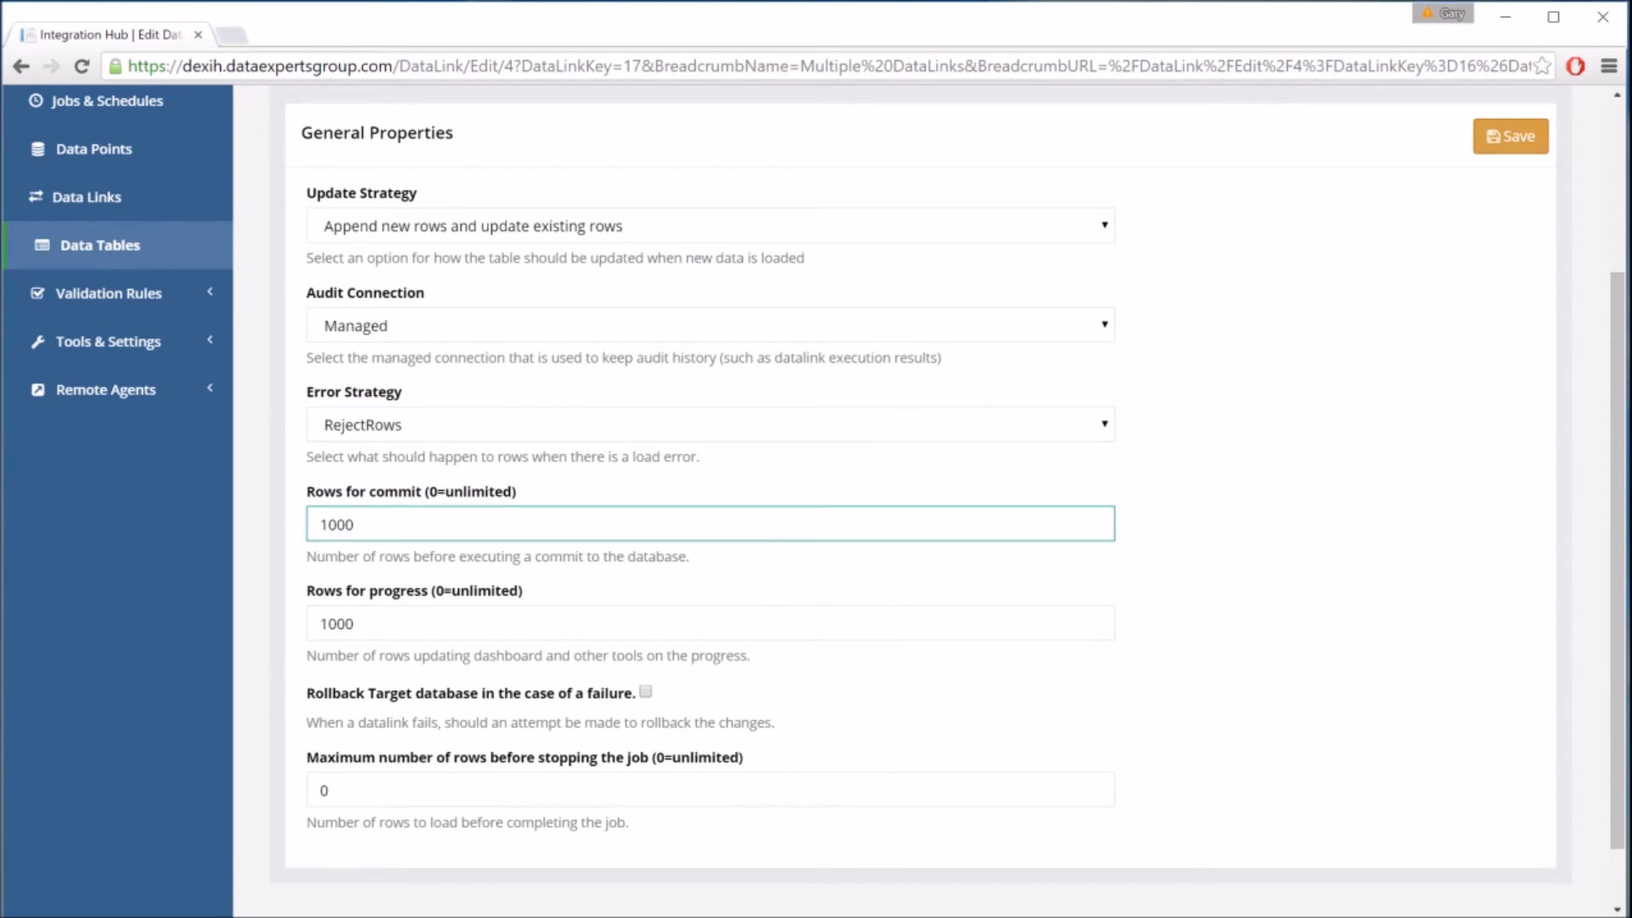
pyautogui.click(379, 623)
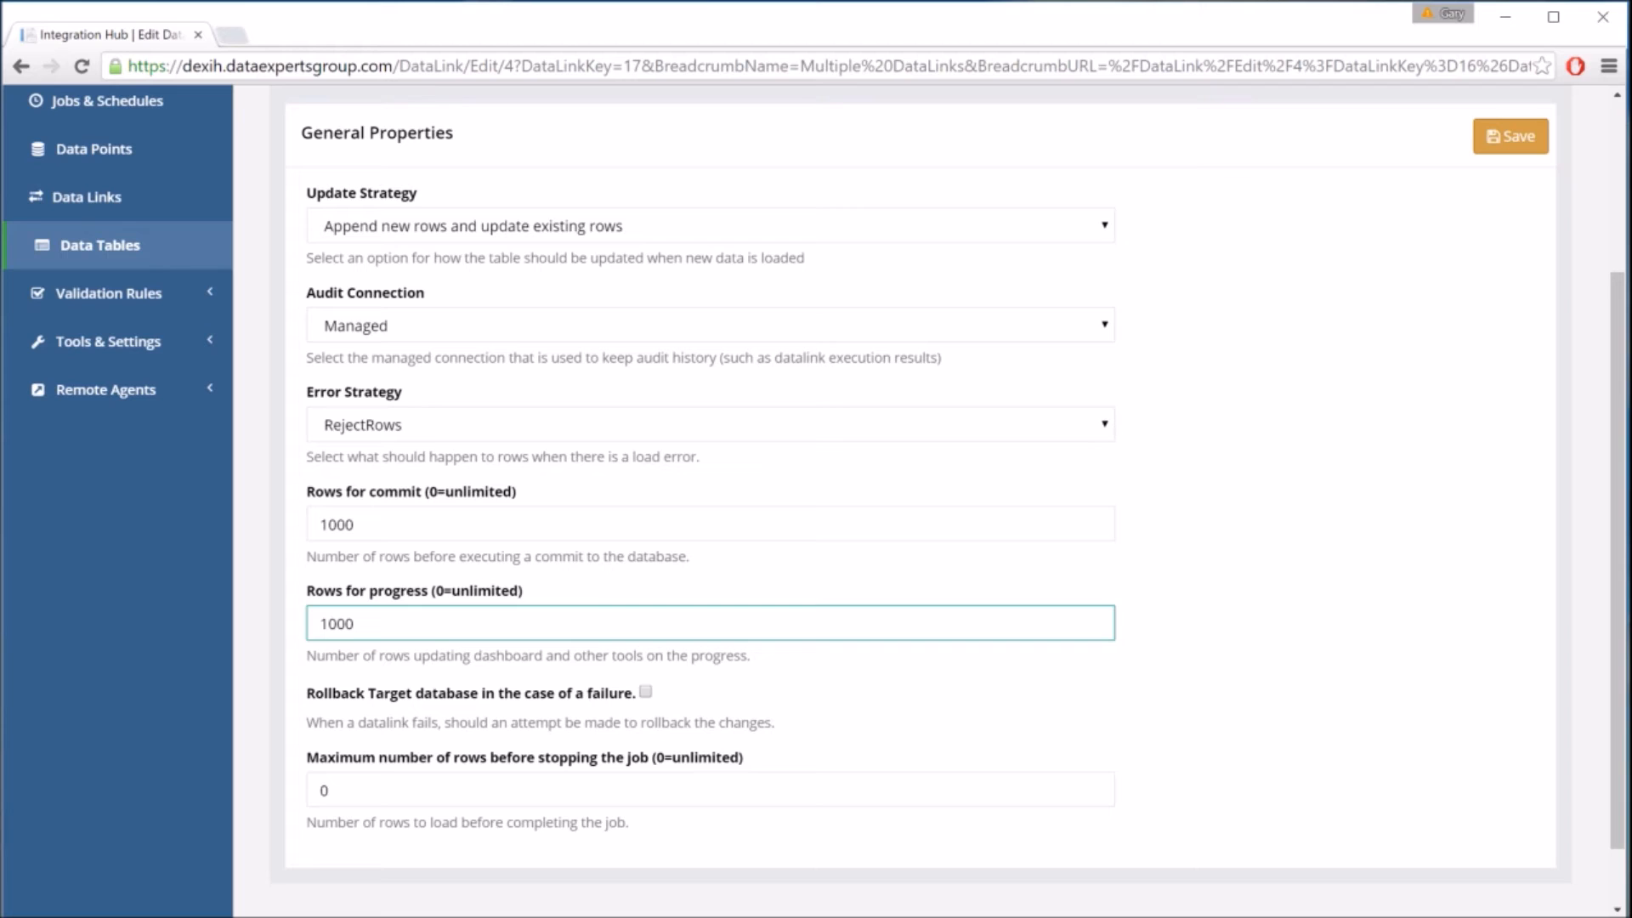
pyautogui.press('Tab')
pyautogui.press('Tab')
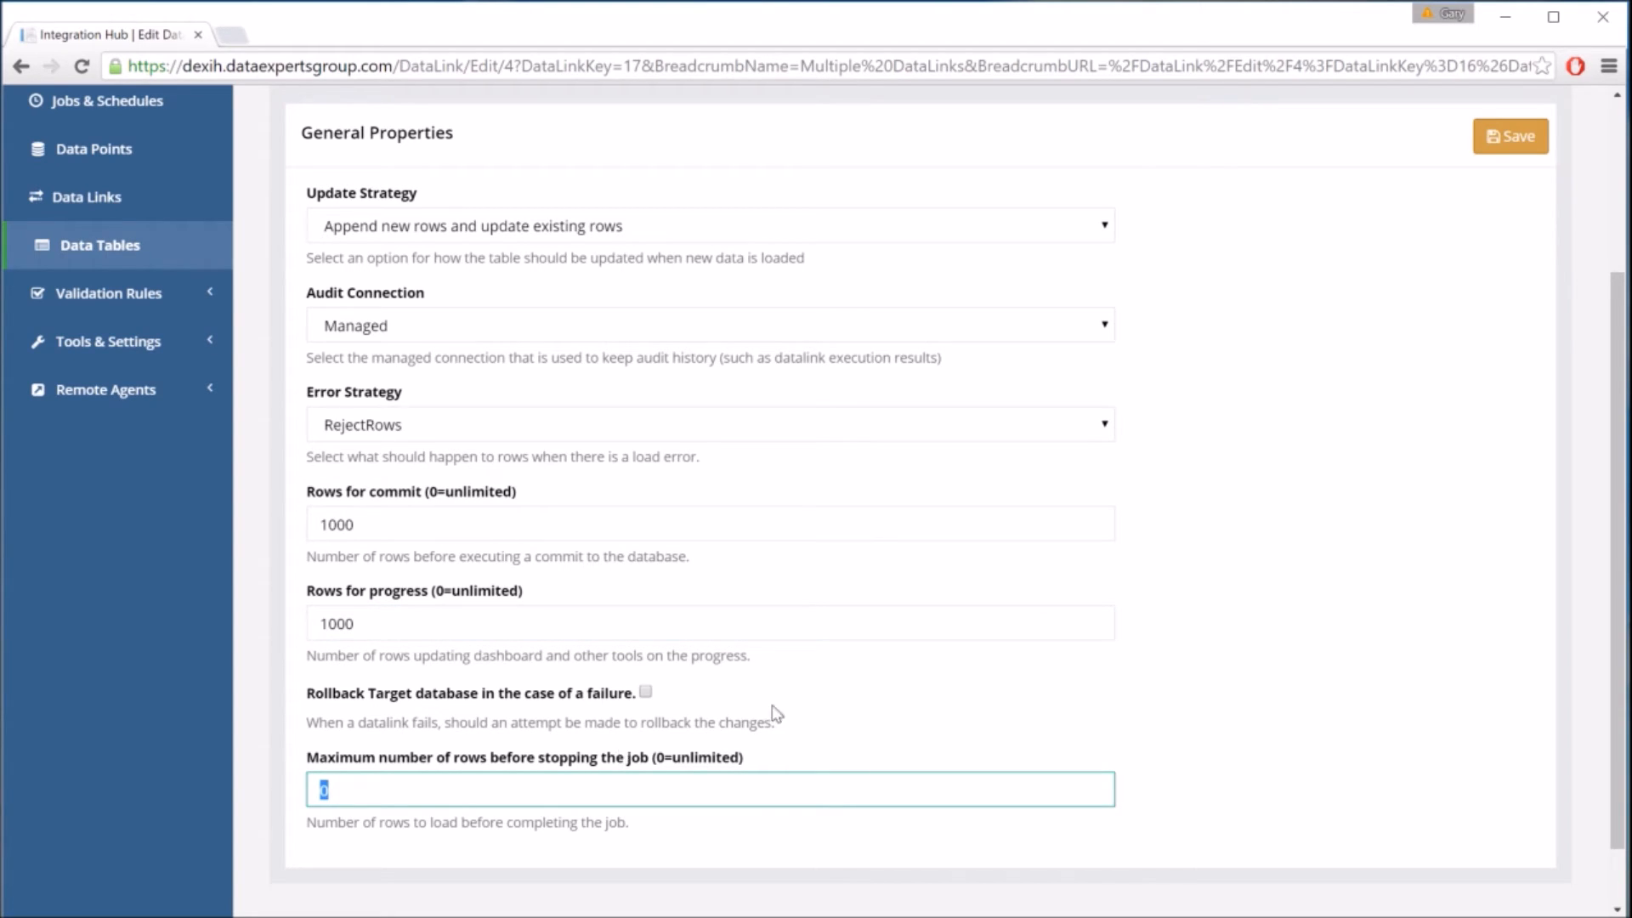
# - Look over the Filter and Mapping transforms of the "Sales"."CreditCard" stage datalink
pyautogui.scroll(3, 942, 696)
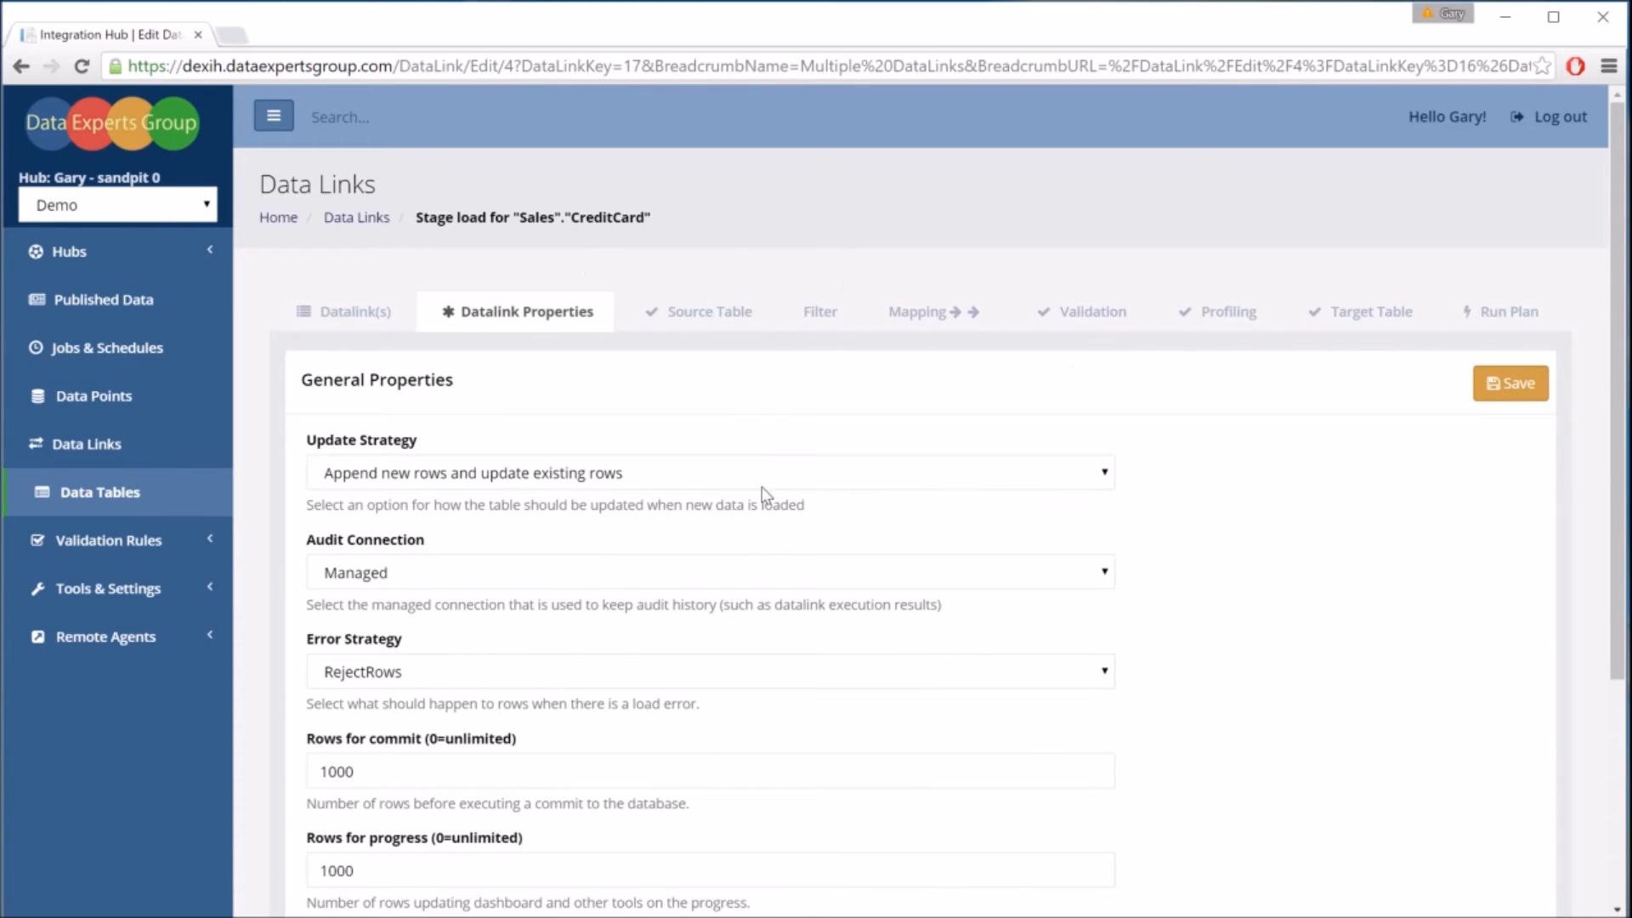
pyautogui.click(818, 314)
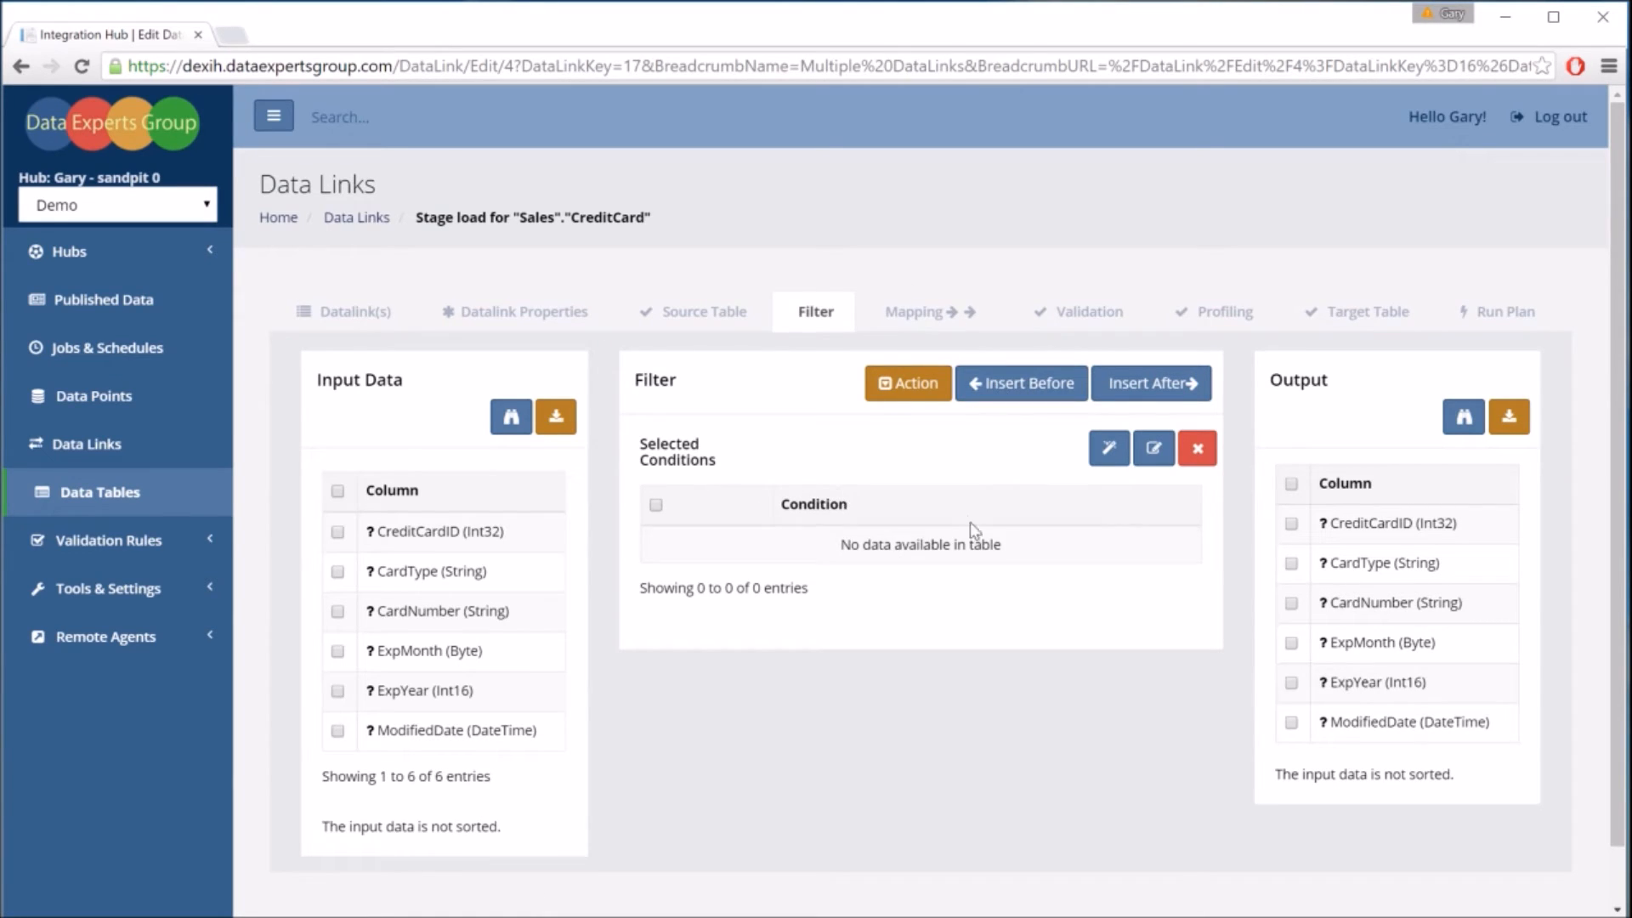
pyautogui.click(932, 311)
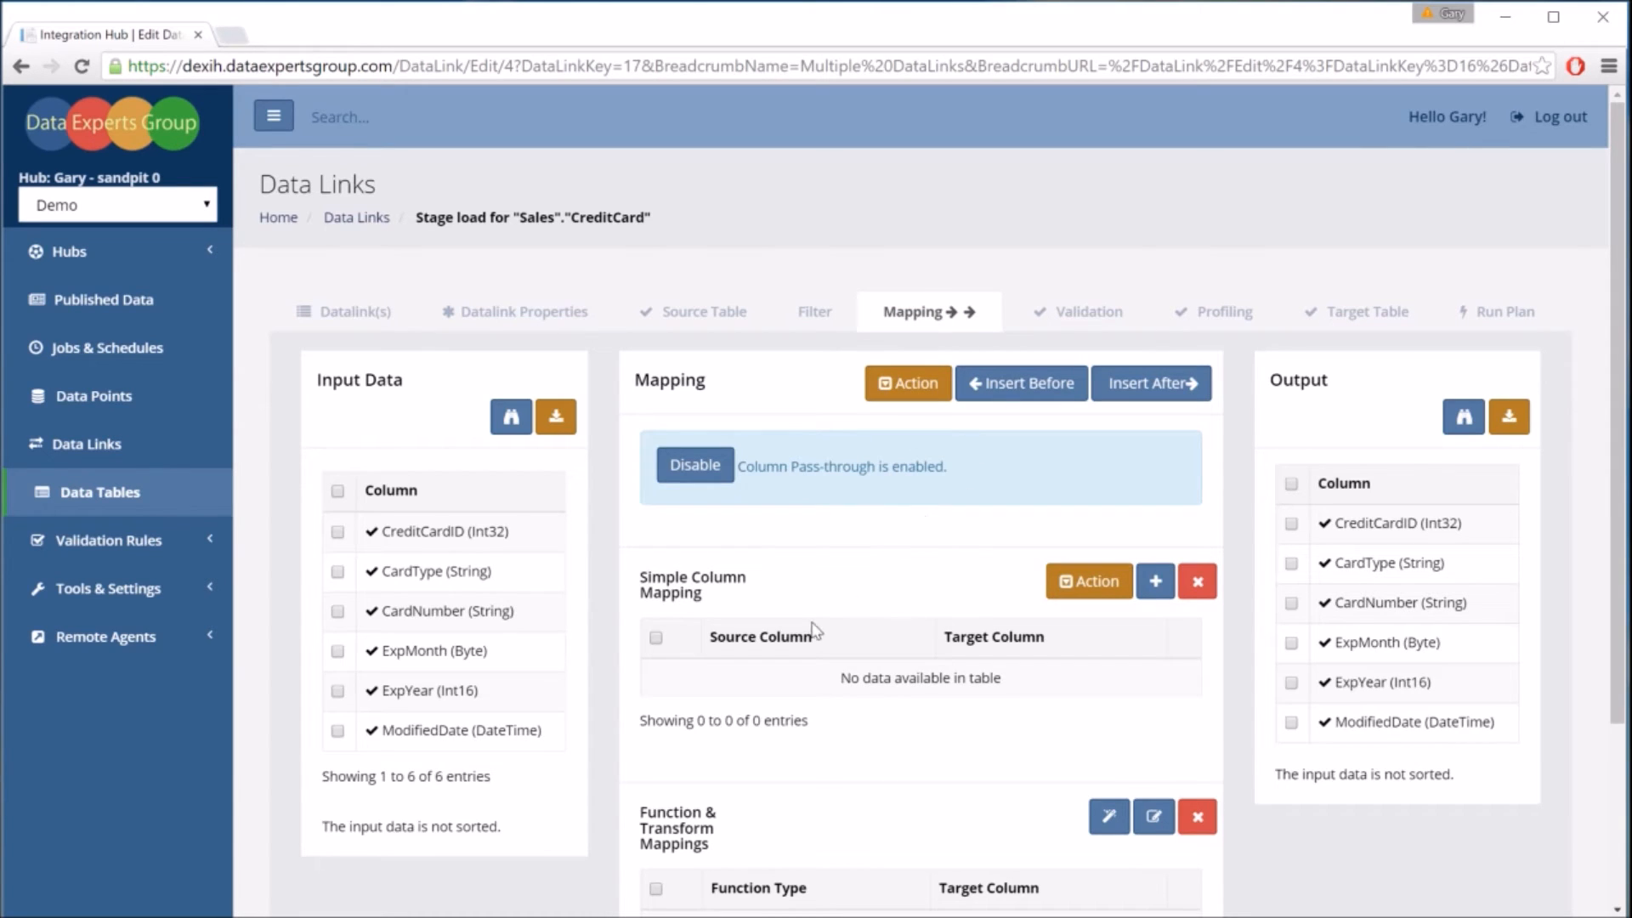
pyautogui.click(814, 312)
pyautogui.scroll(-1, 816, 425)
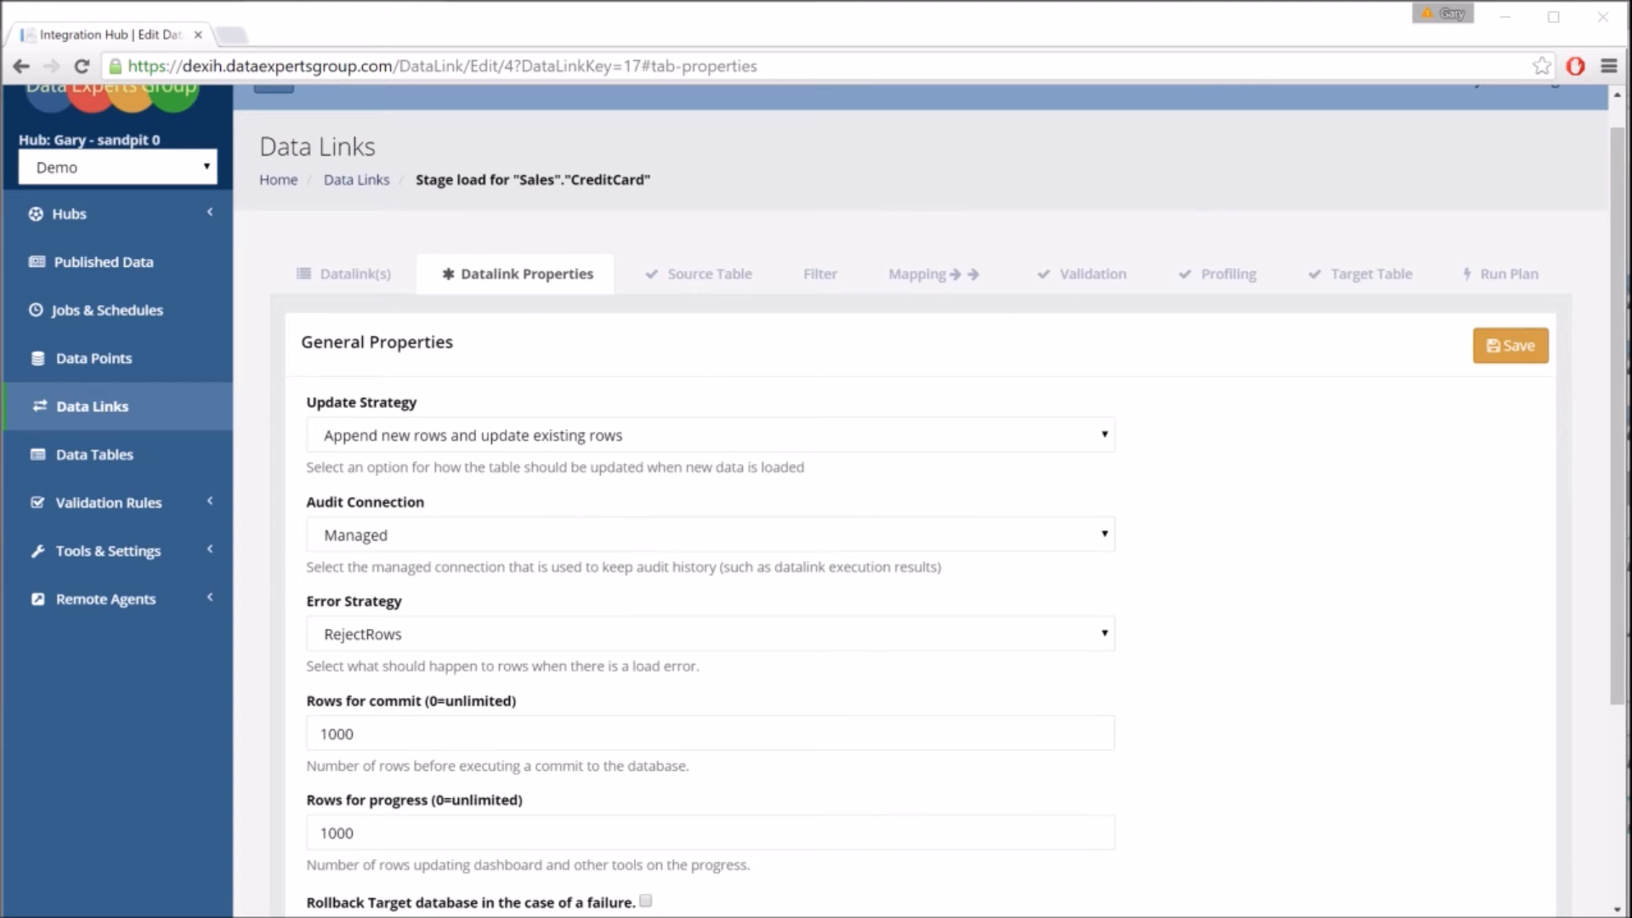
# - Select both stage datalinks in the datalink list and add them to a new datajob named "Adventure Works Staging"
pyautogui.click(356, 183)
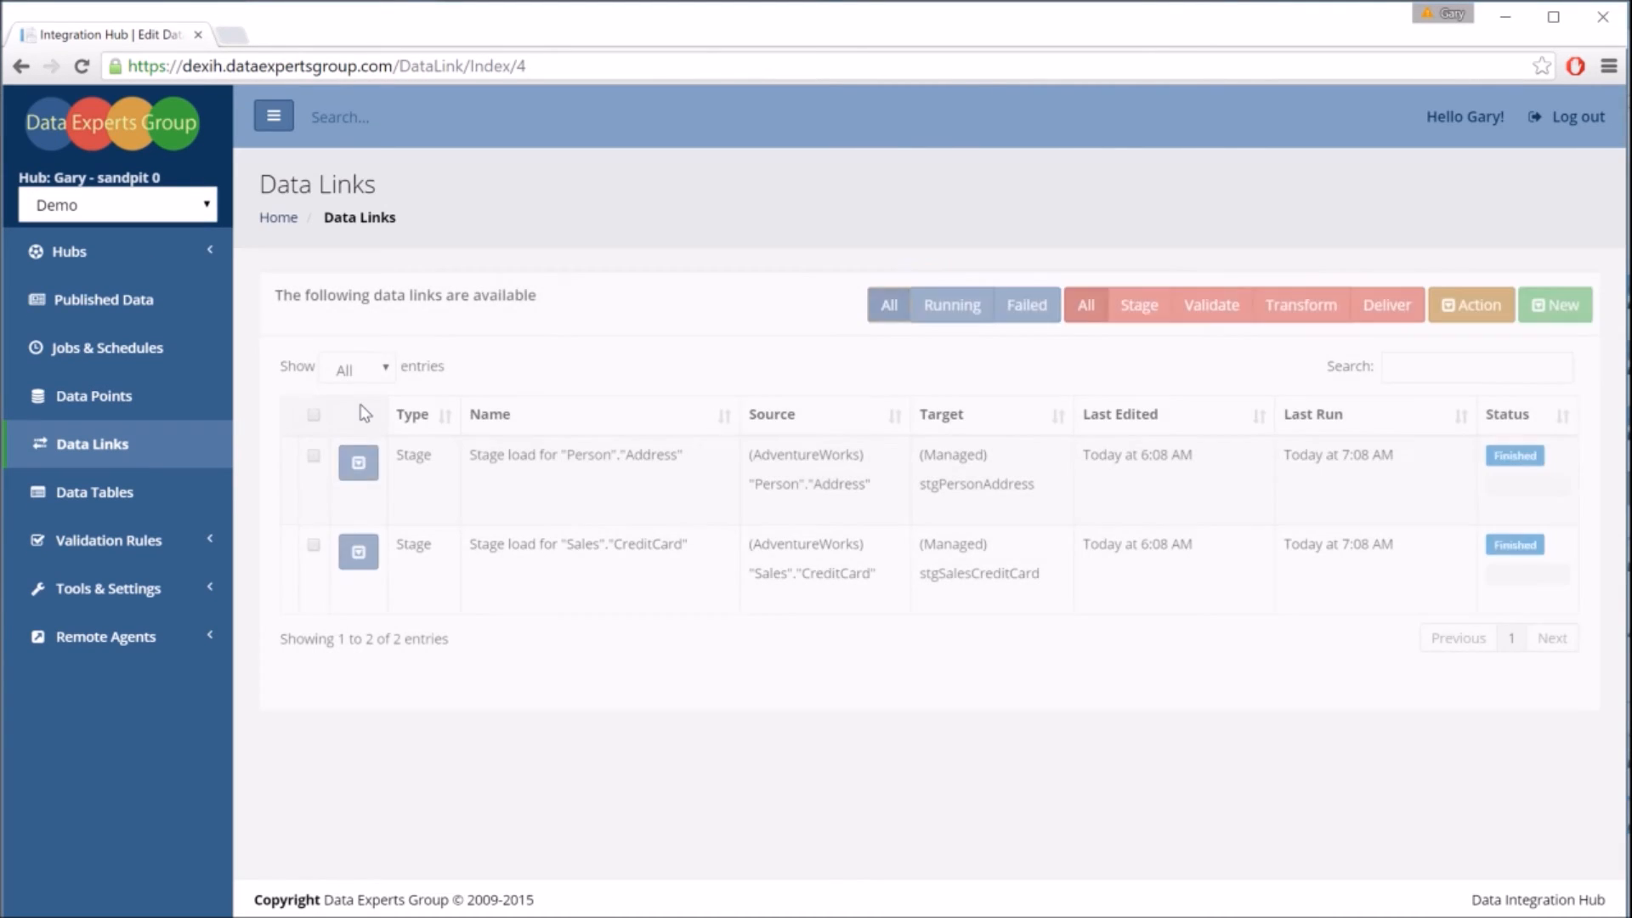
pyautogui.click(314, 415)
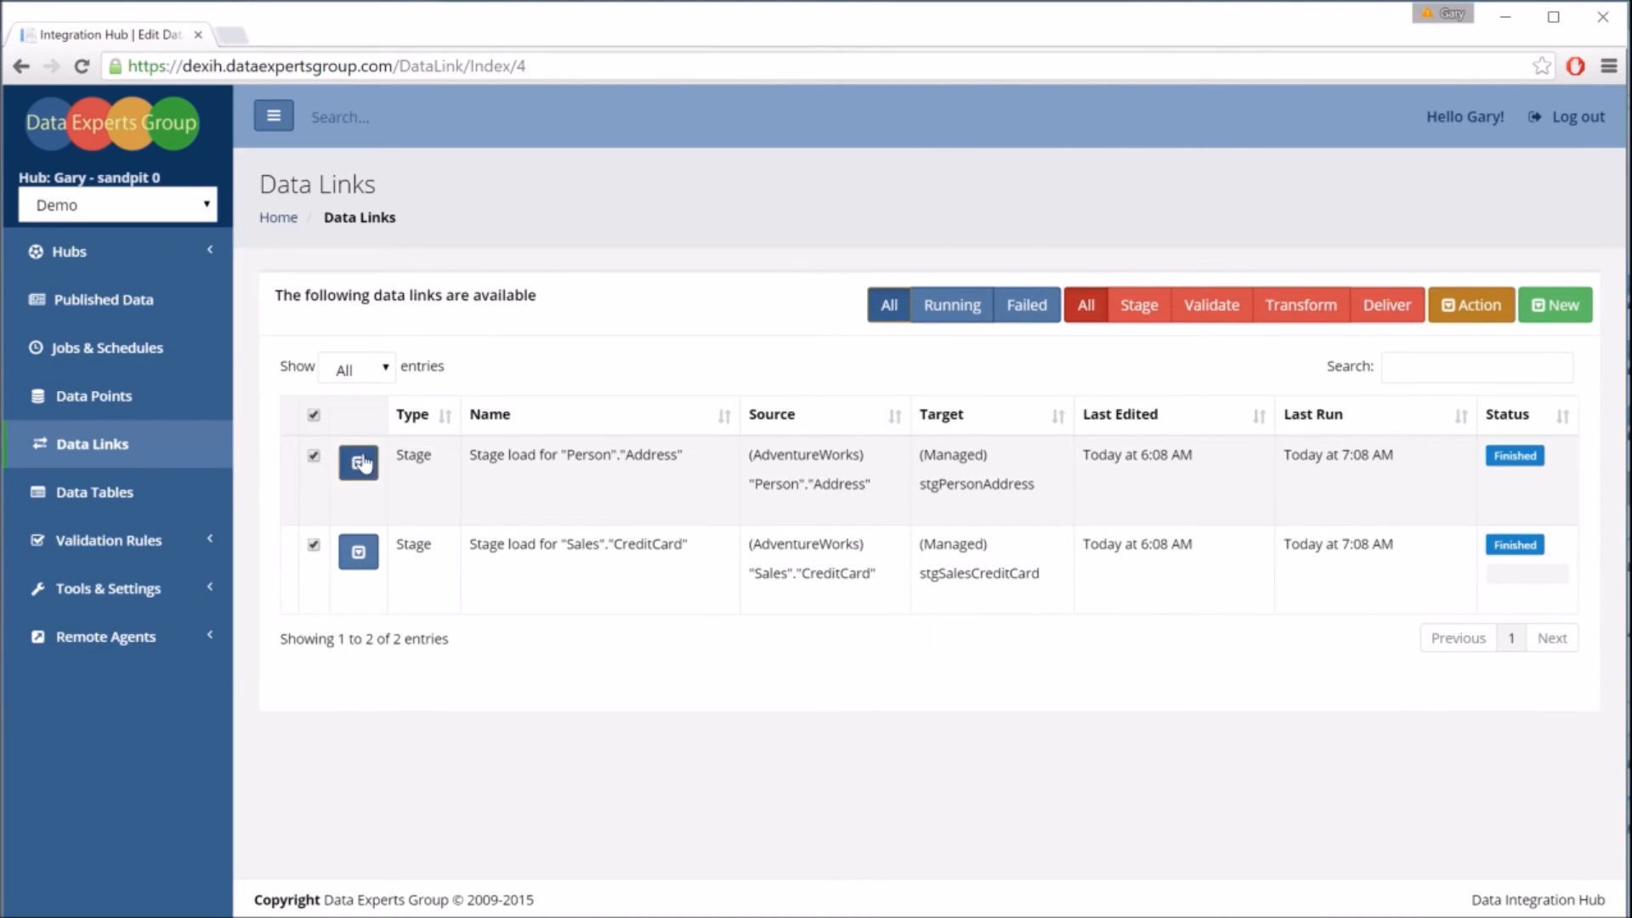
pyautogui.click(1546, 318)
pyautogui.click(1482, 314)
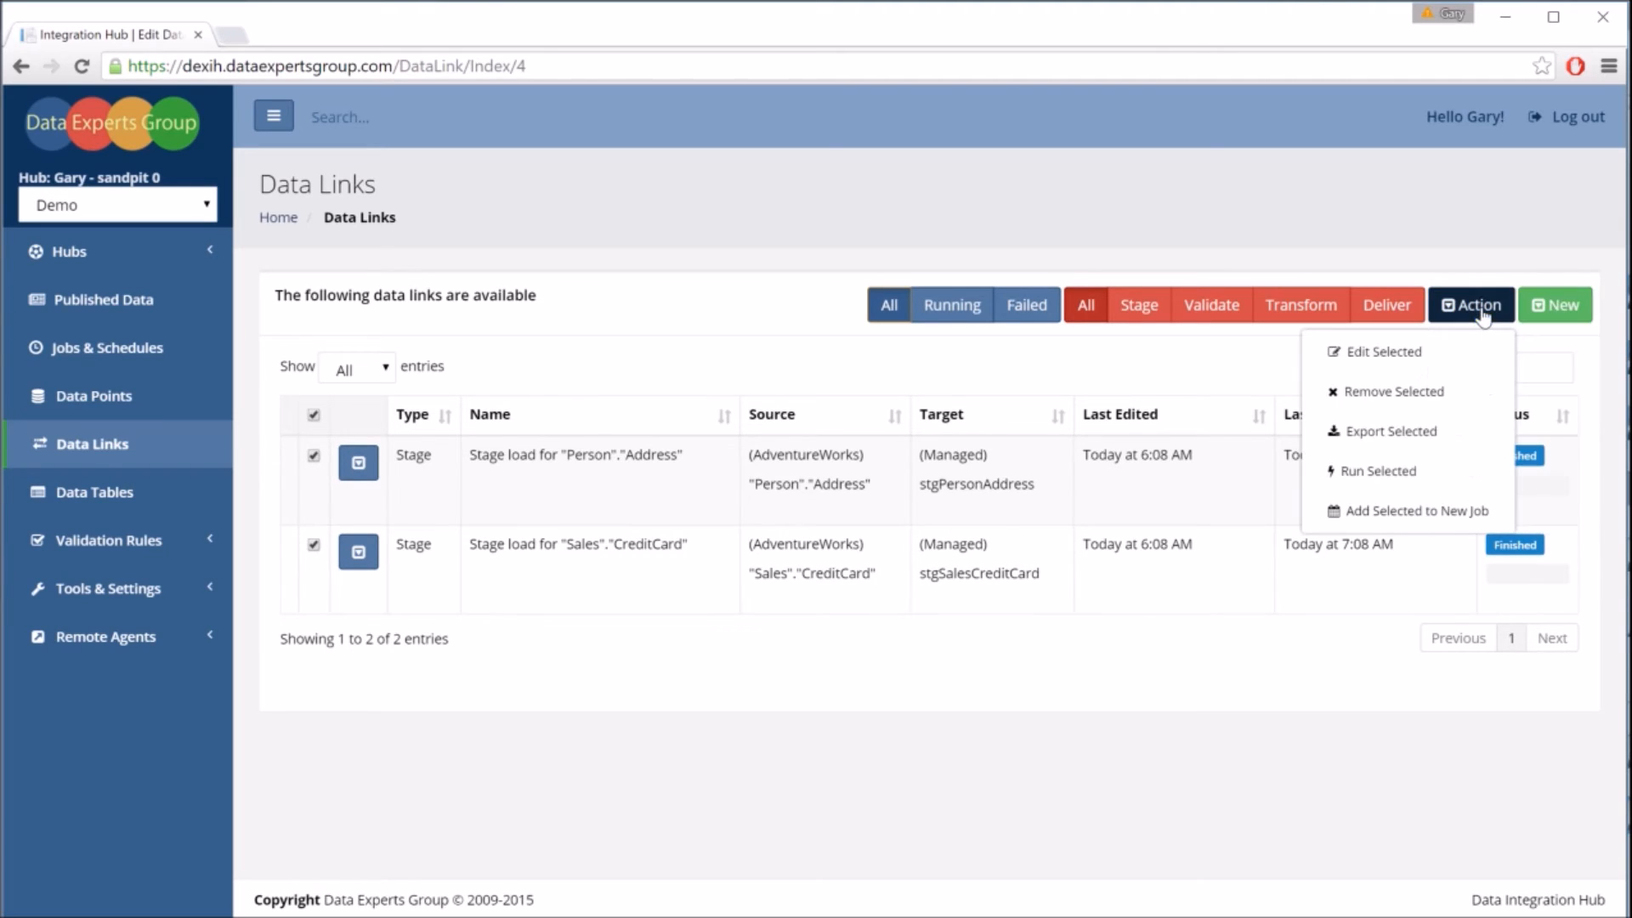
pyautogui.click(1389, 512)
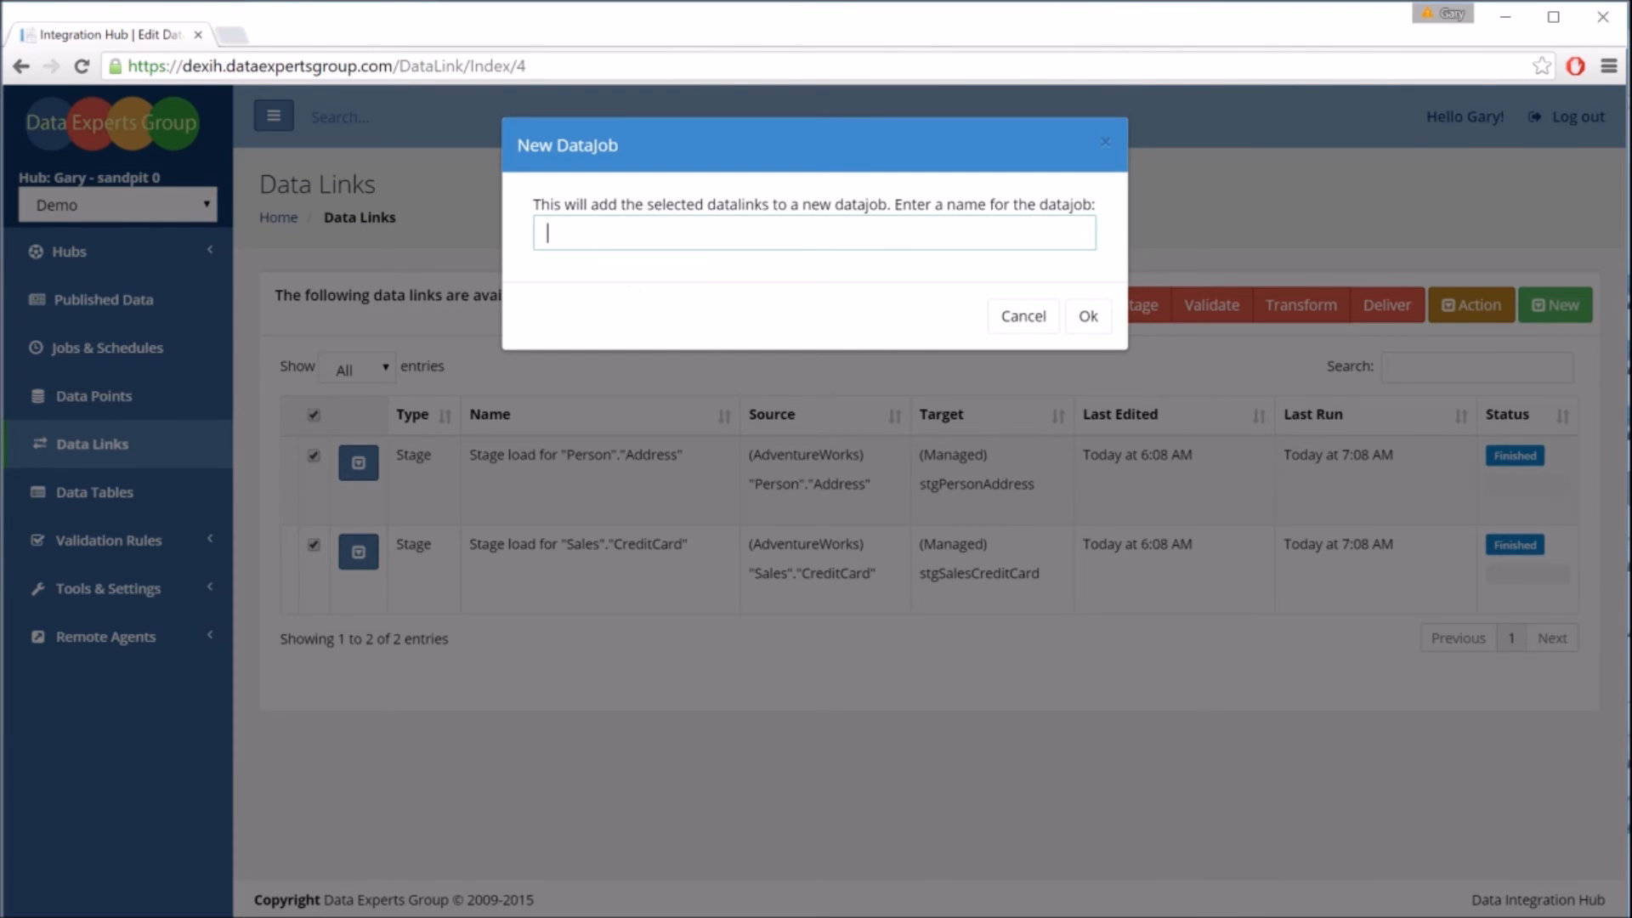
pyautogui.write('Adventure Works Stagin')
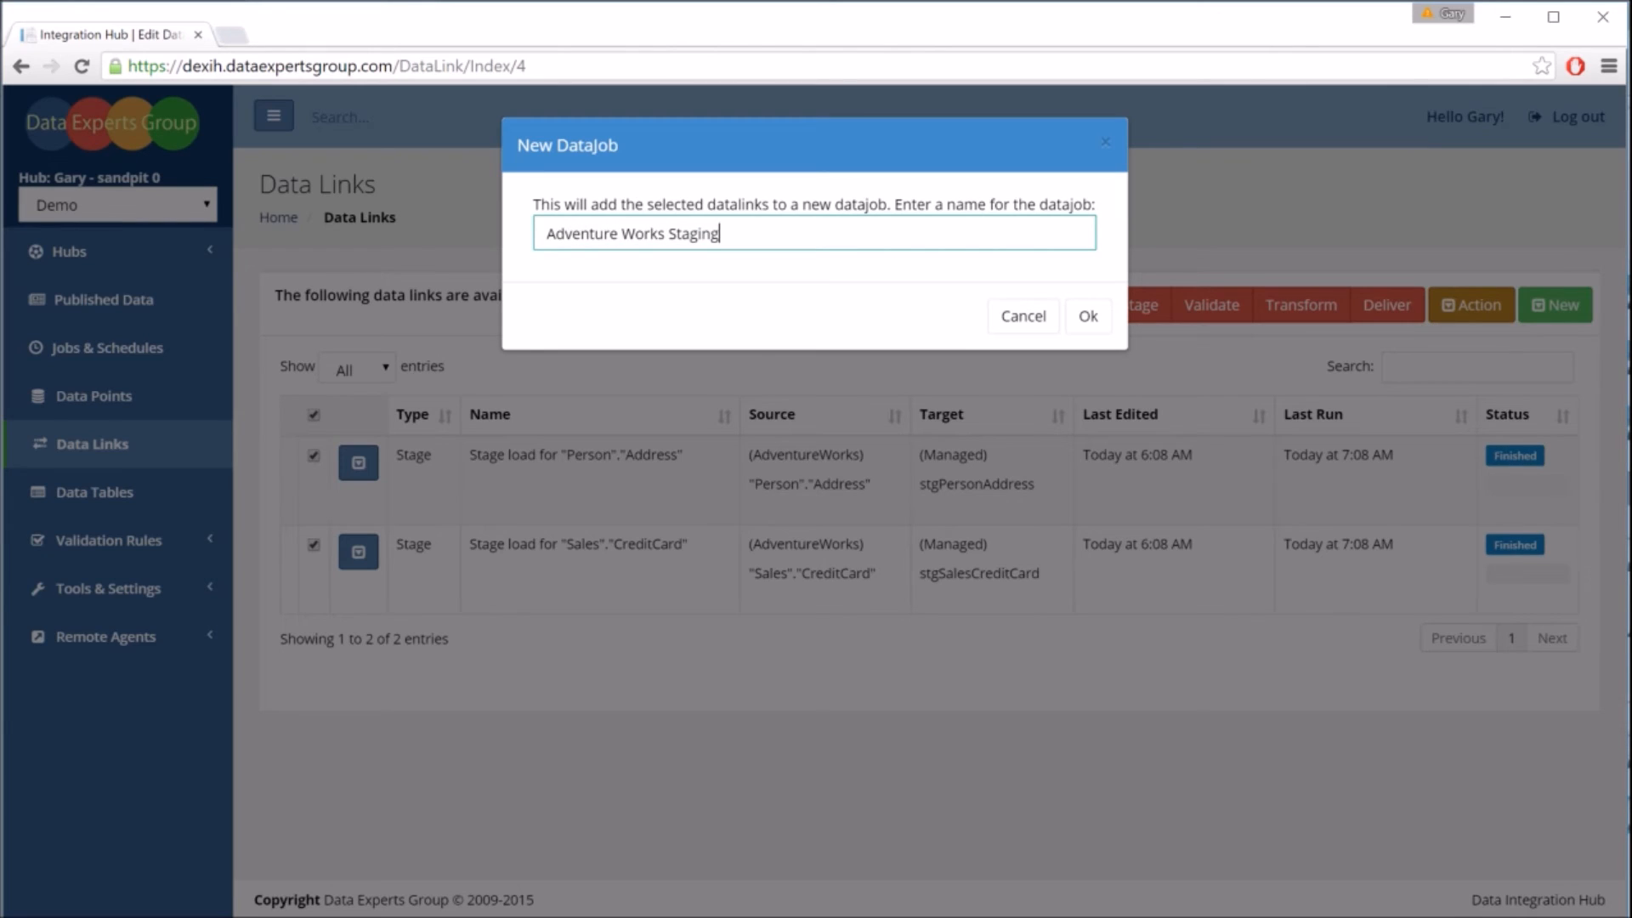
pyautogui.write('g')
pyautogui.click(1088, 316)
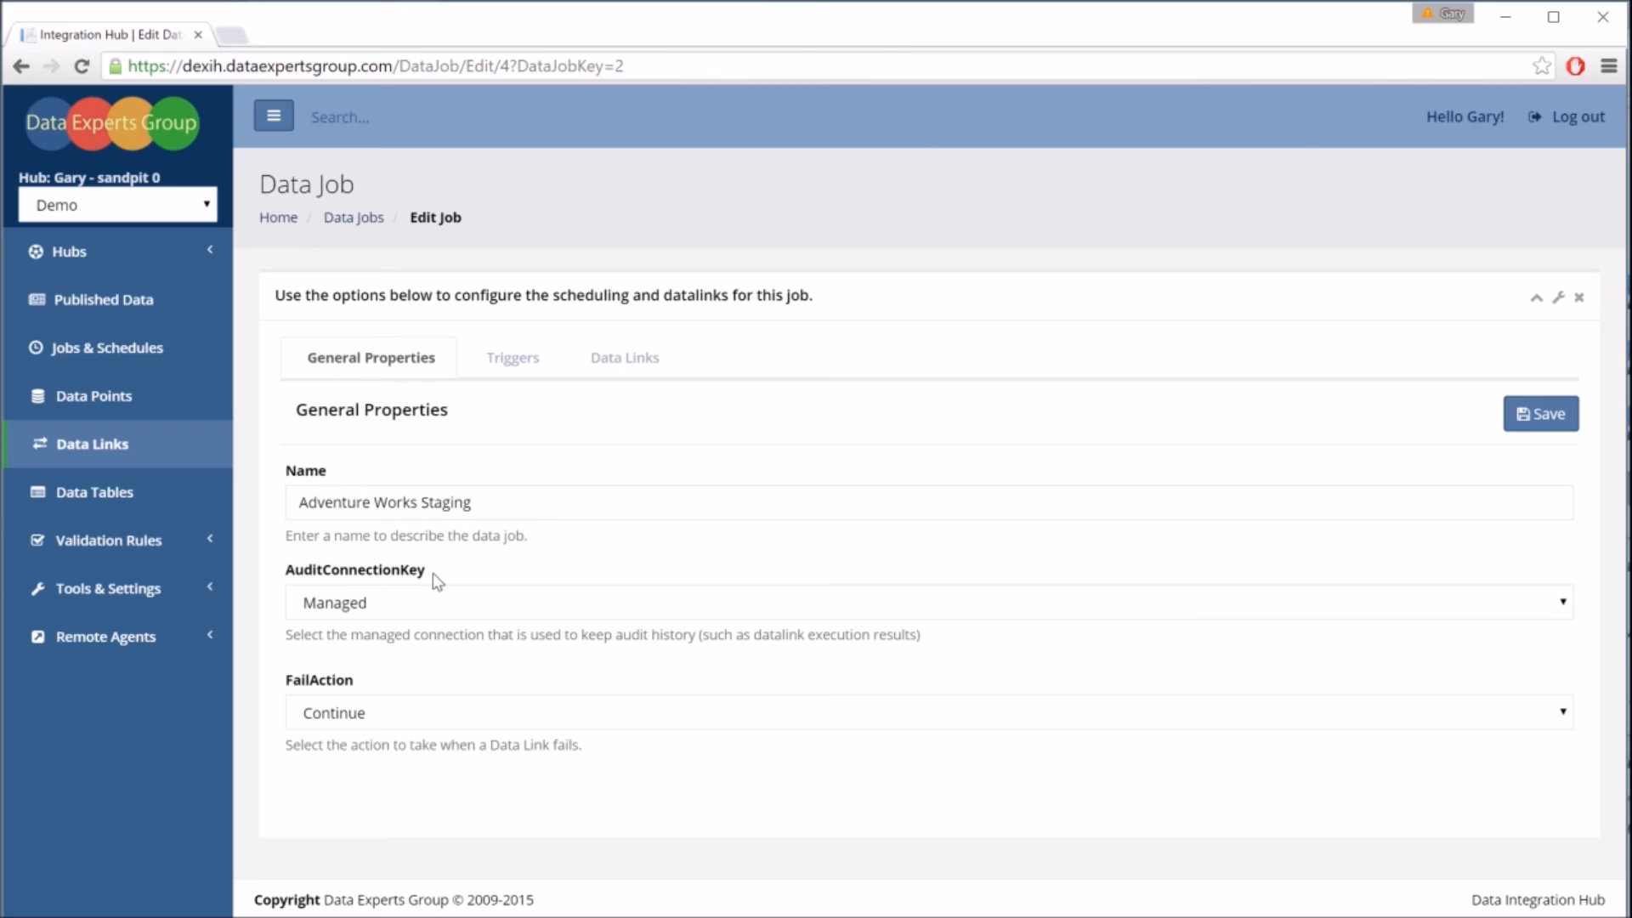
# - Review the FailAction options of the Adventure Works Staging job and inspect its datalinks and their dependencies
pyautogui.click(376, 721)
pyautogui.click(411, 681)
pyautogui.click(406, 722)
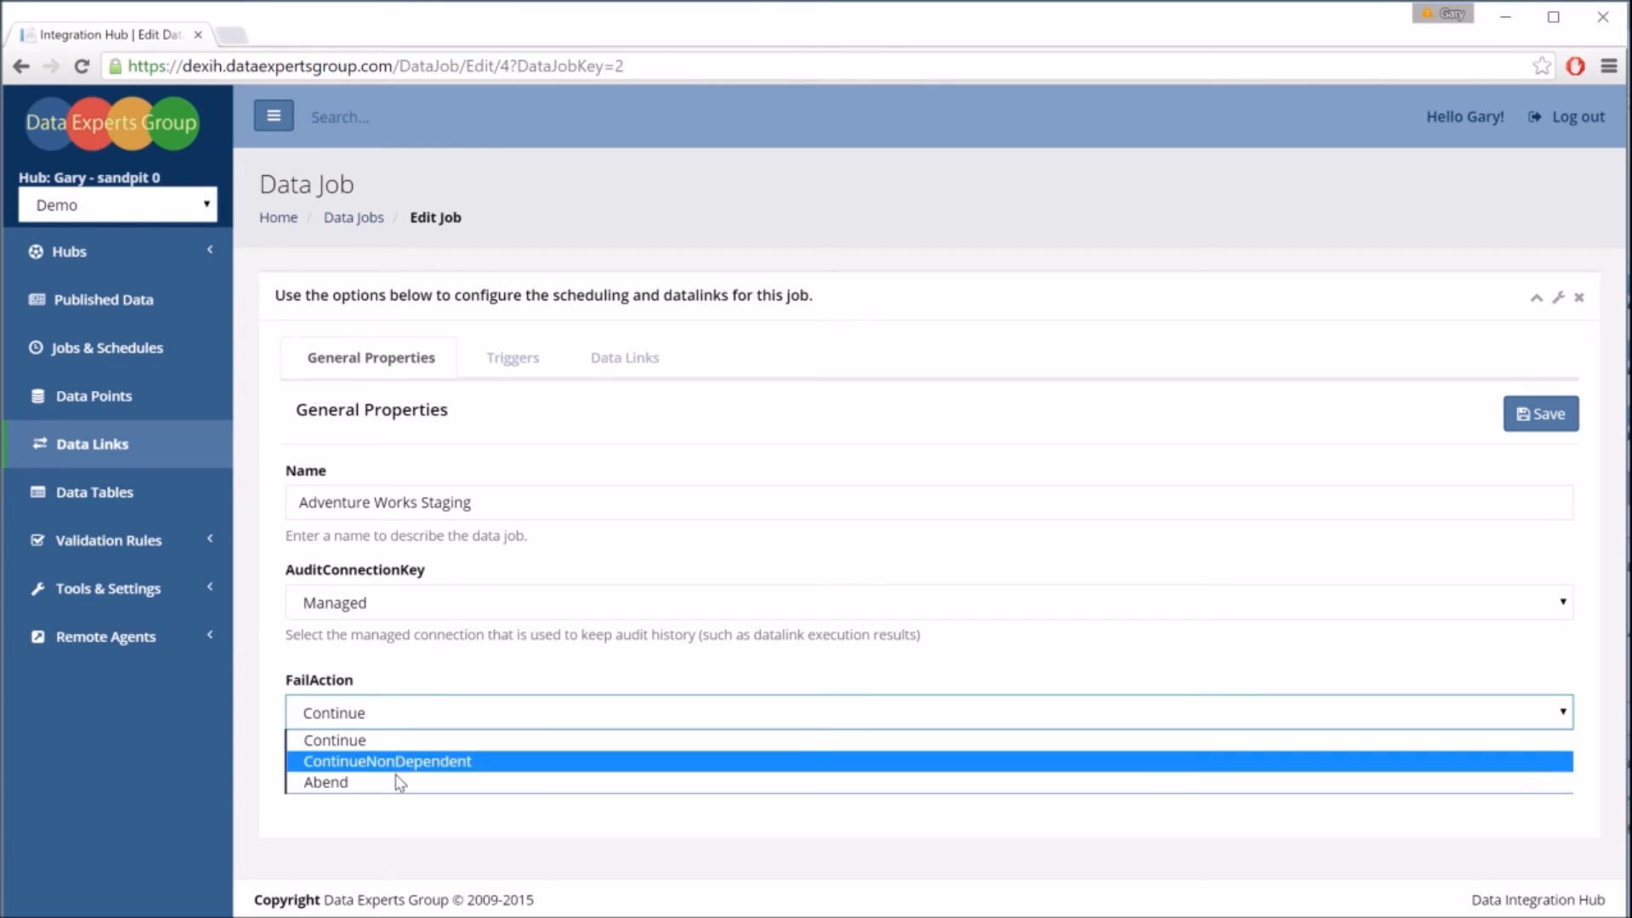
pyautogui.click(415, 678)
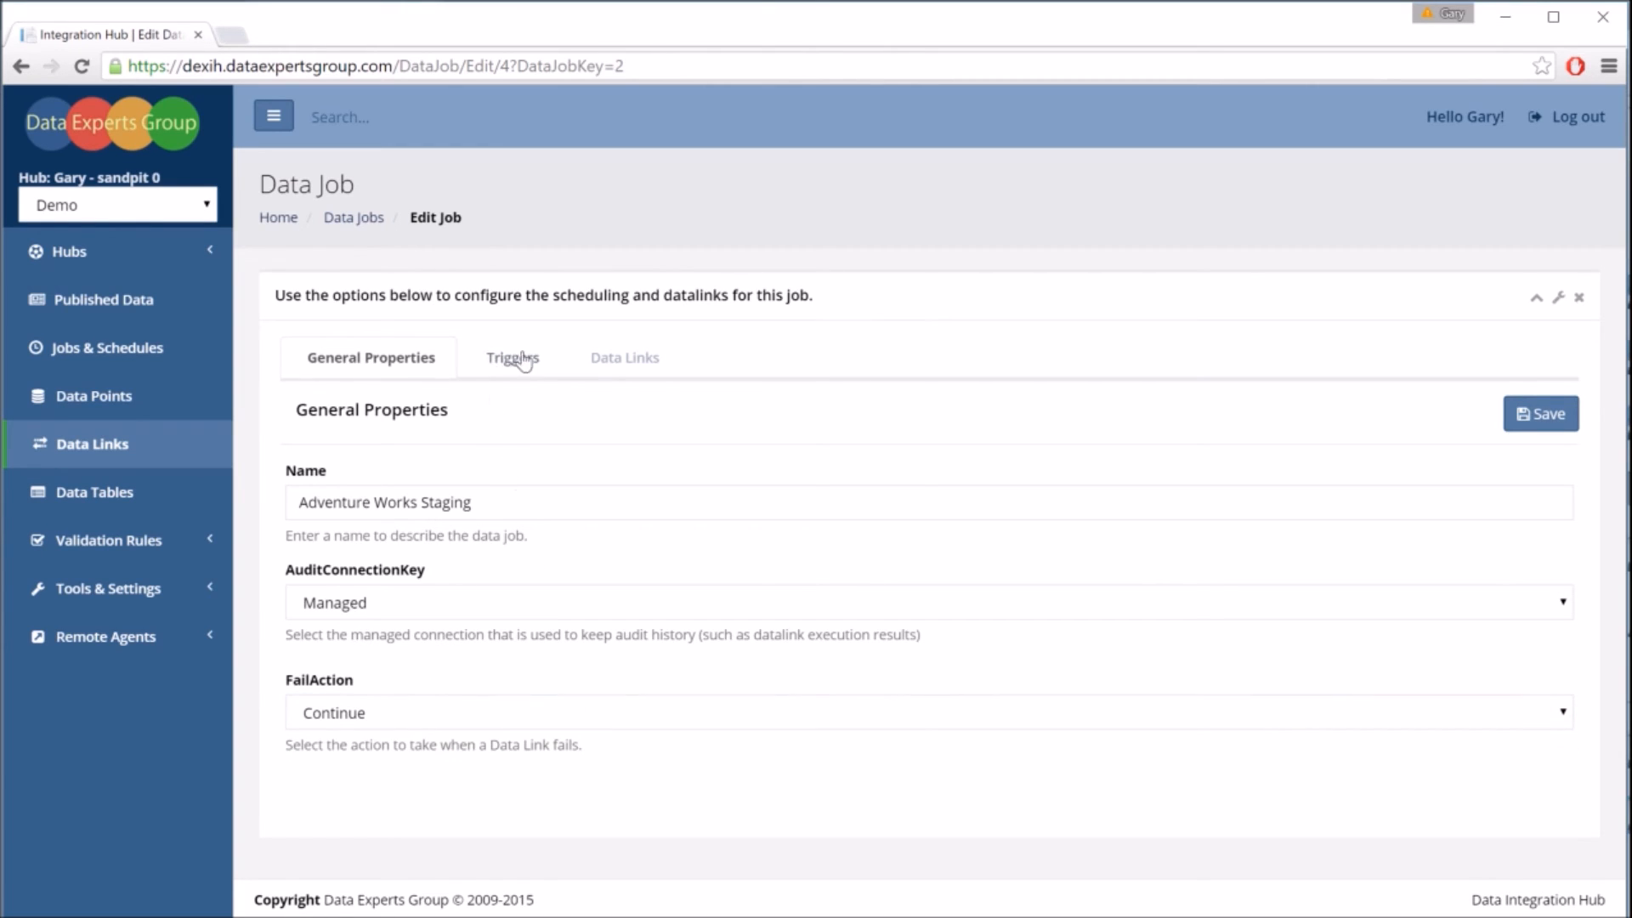
pyautogui.click(627, 362)
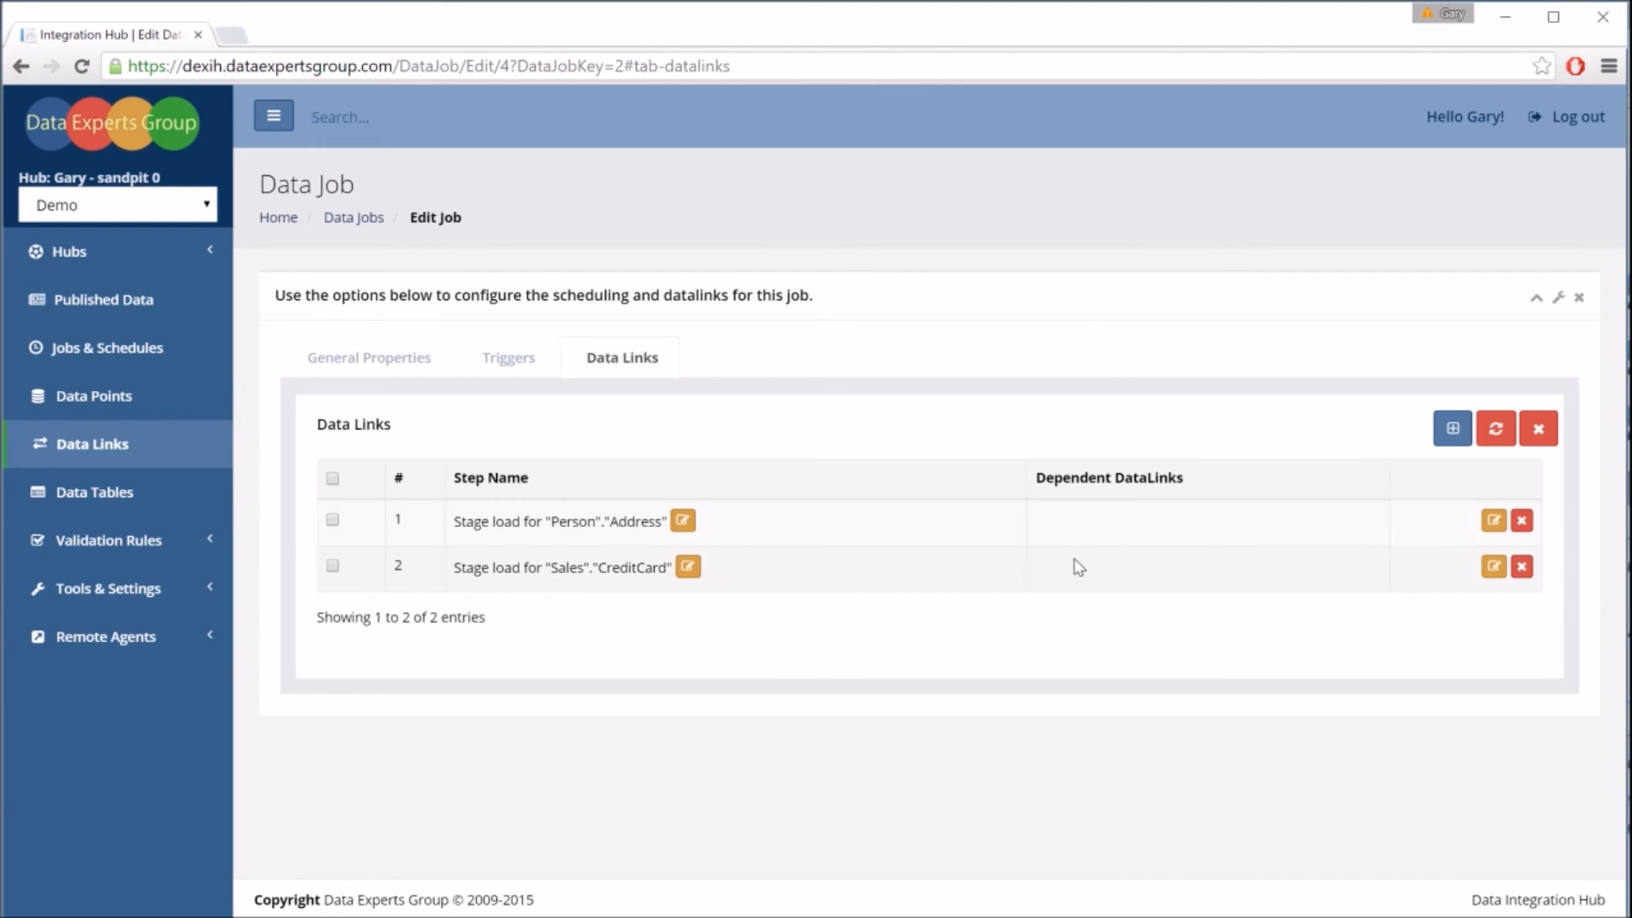
# - Add a trigger to the Adventure Works Staging job with start date 2016/08/24 and a recurring interval of 1 hour
pyautogui.click(515, 364)
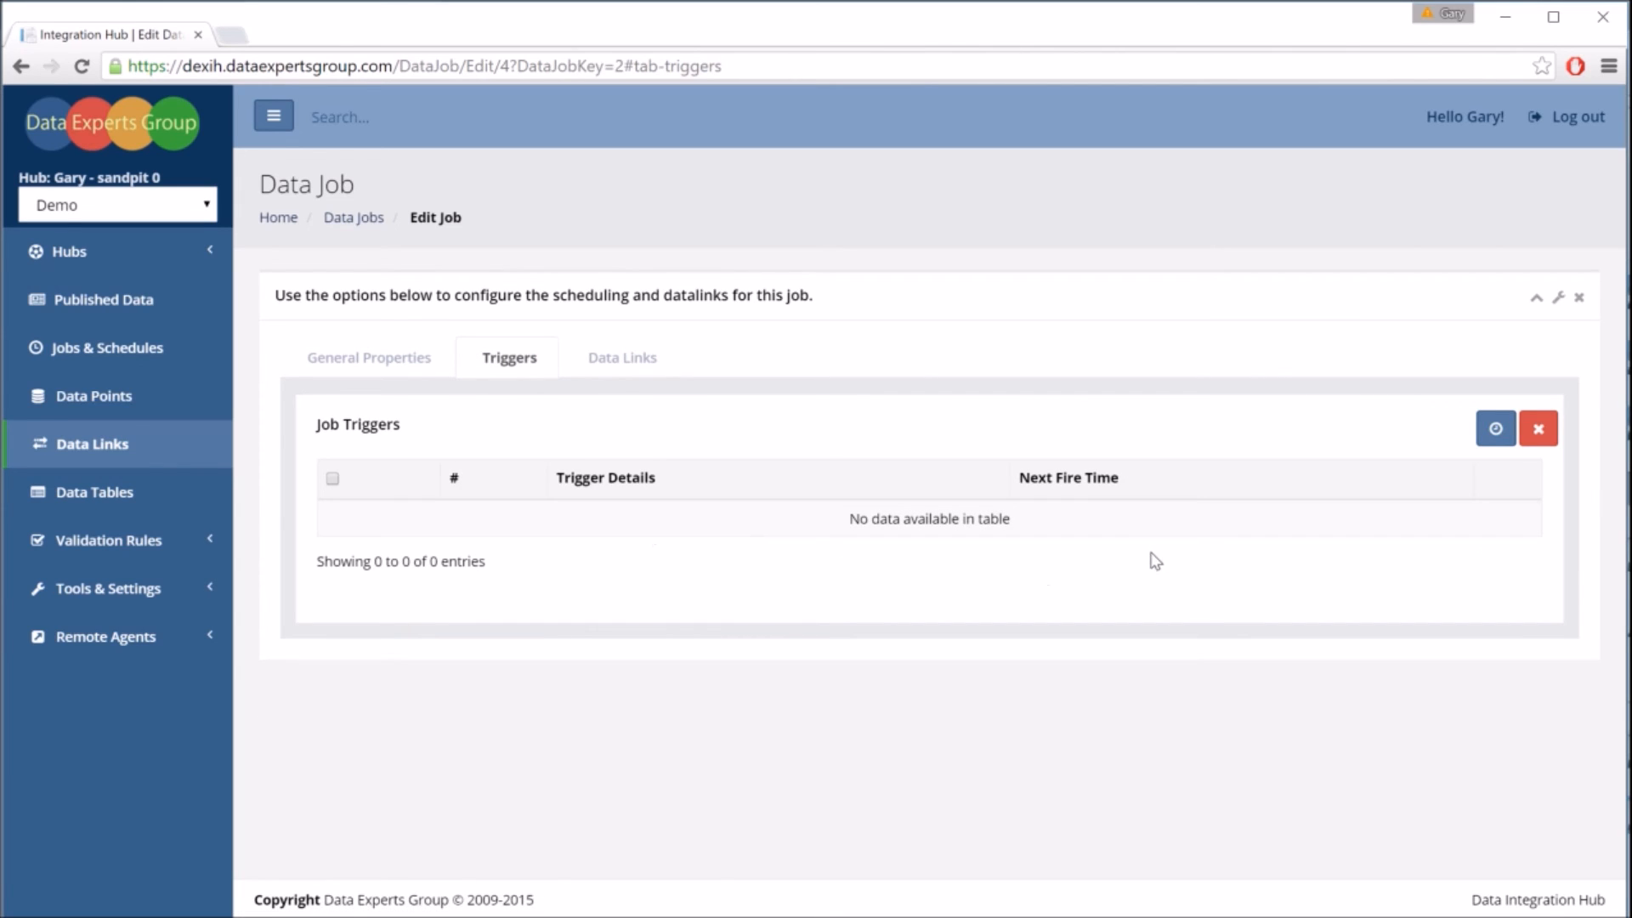
pyautogui.click(1497, 429)
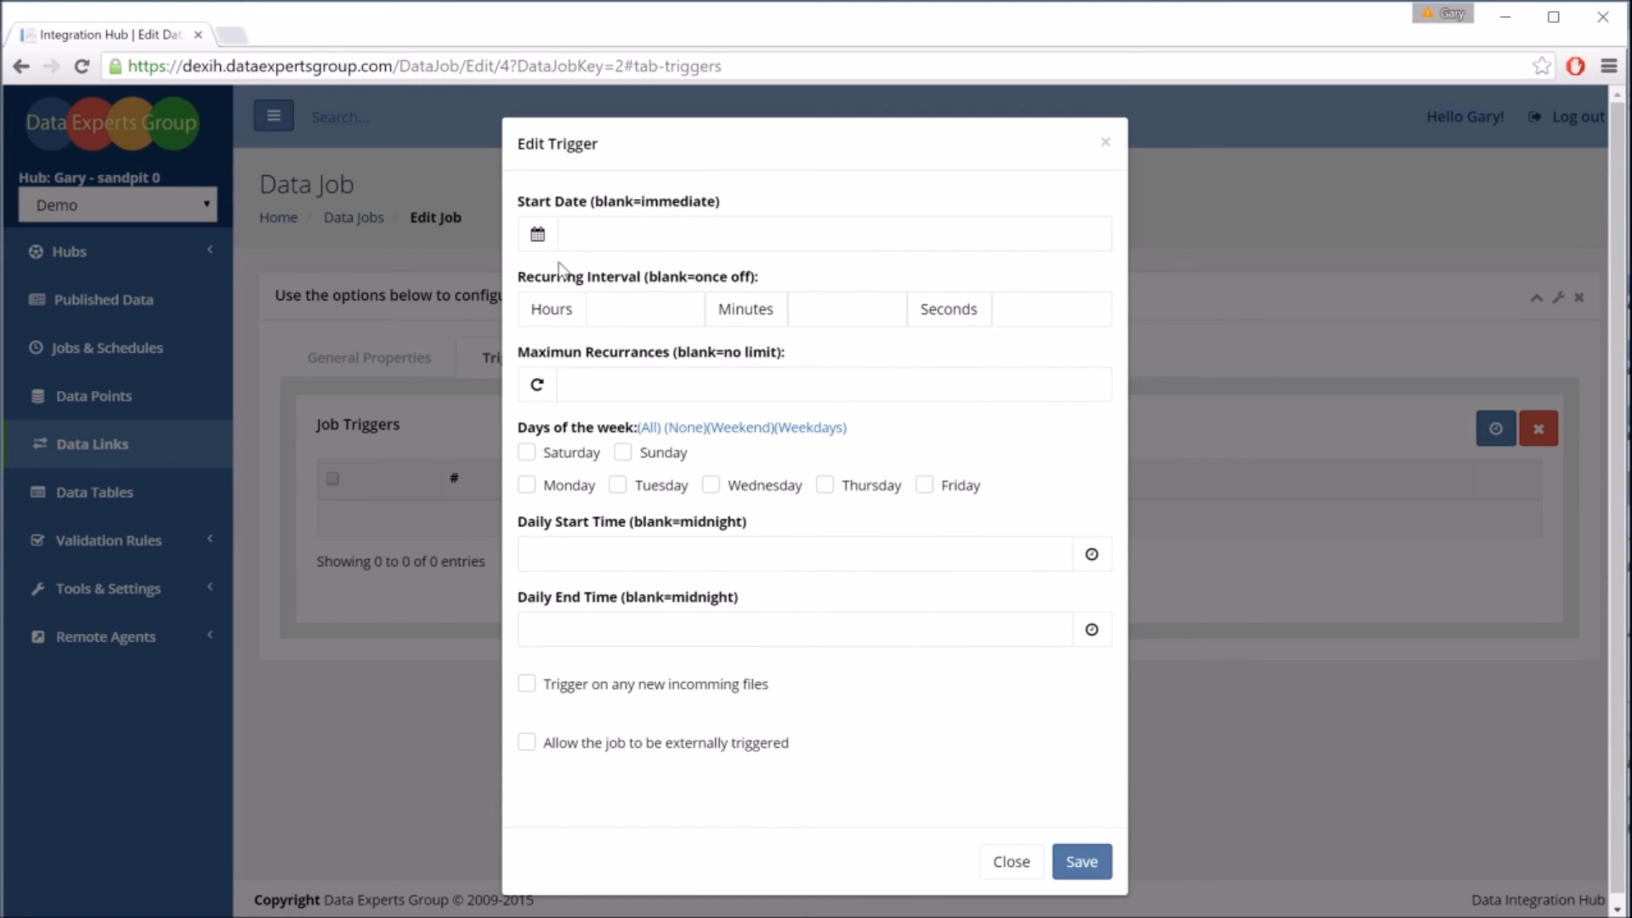
pyautogui.click(578, 234)
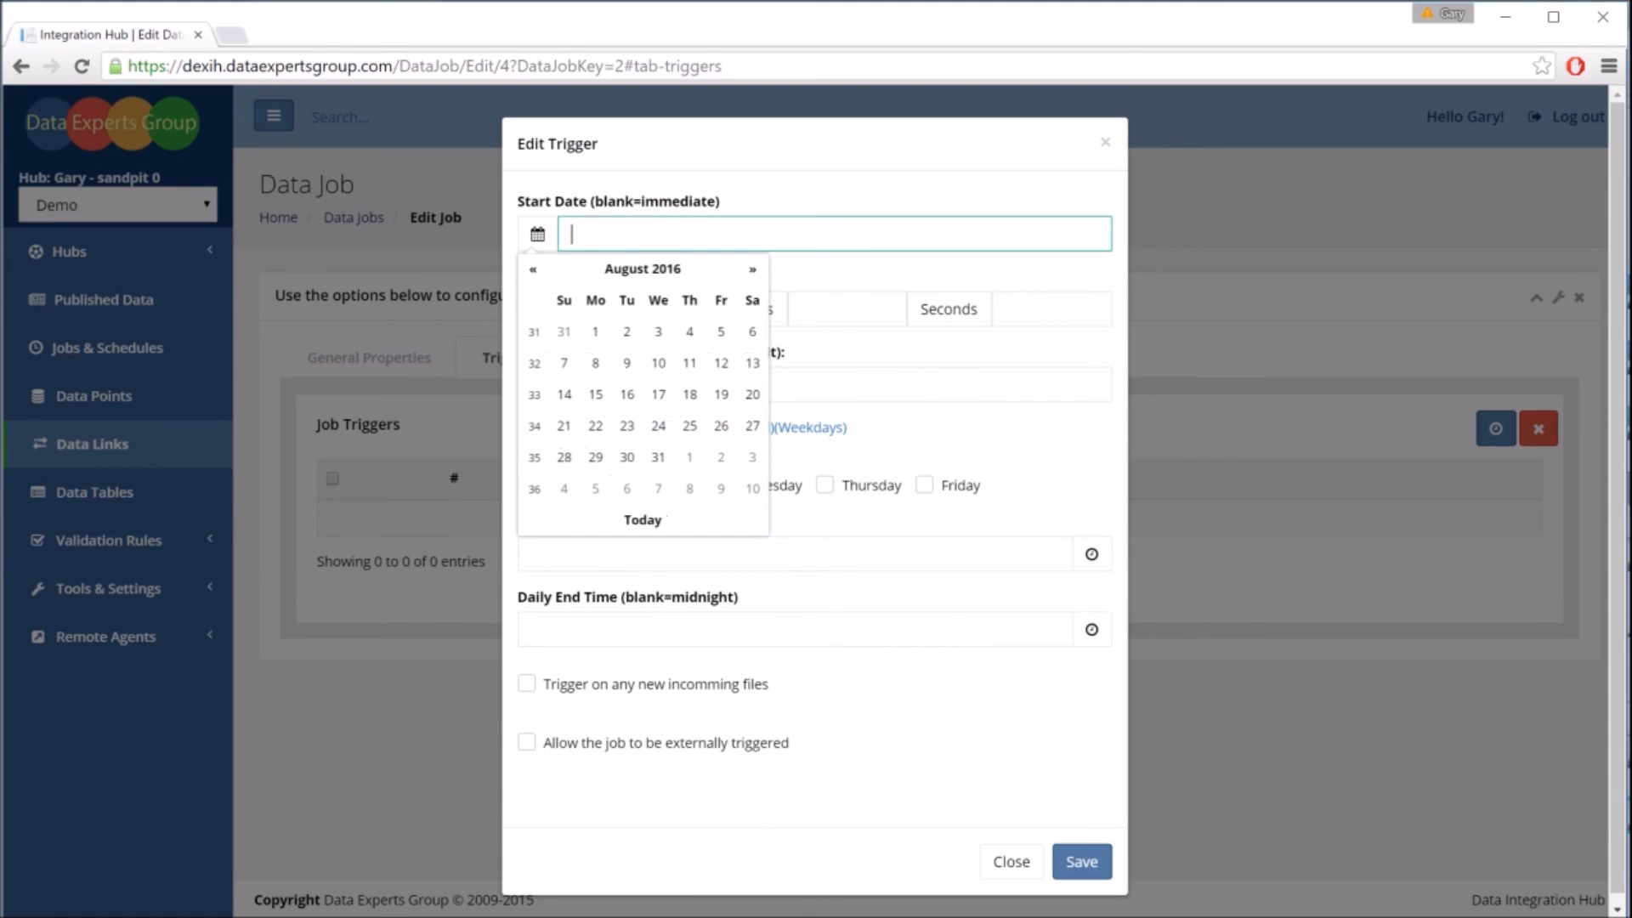
pyautogui.click(644, 520)
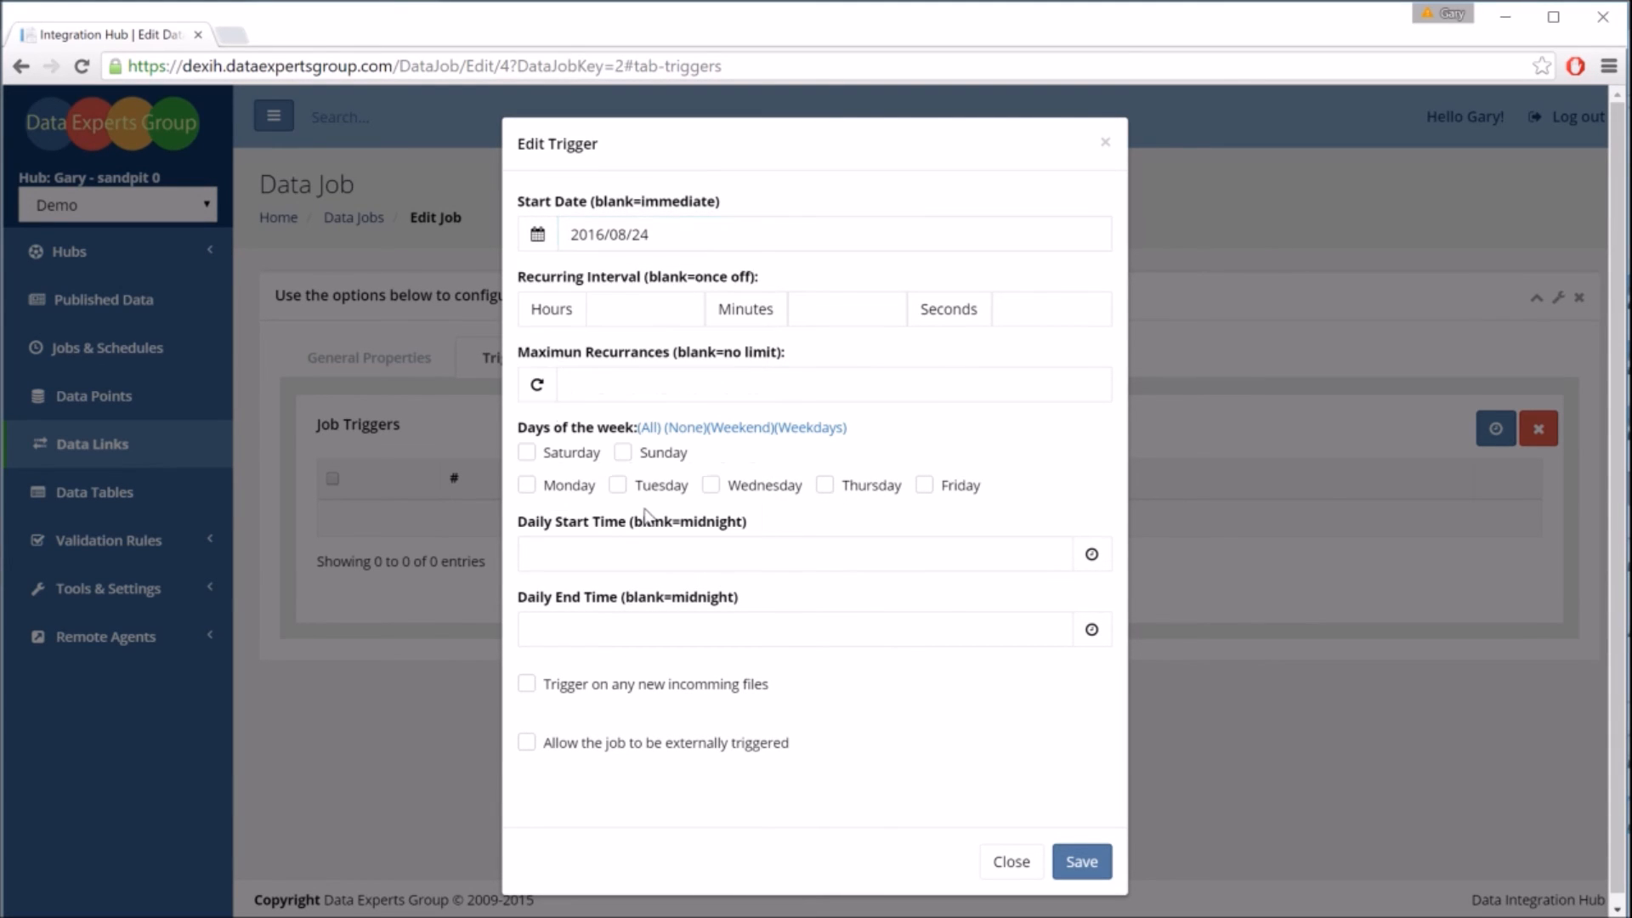
pyautogui.click(639, 317)
pyautogui.write('1')
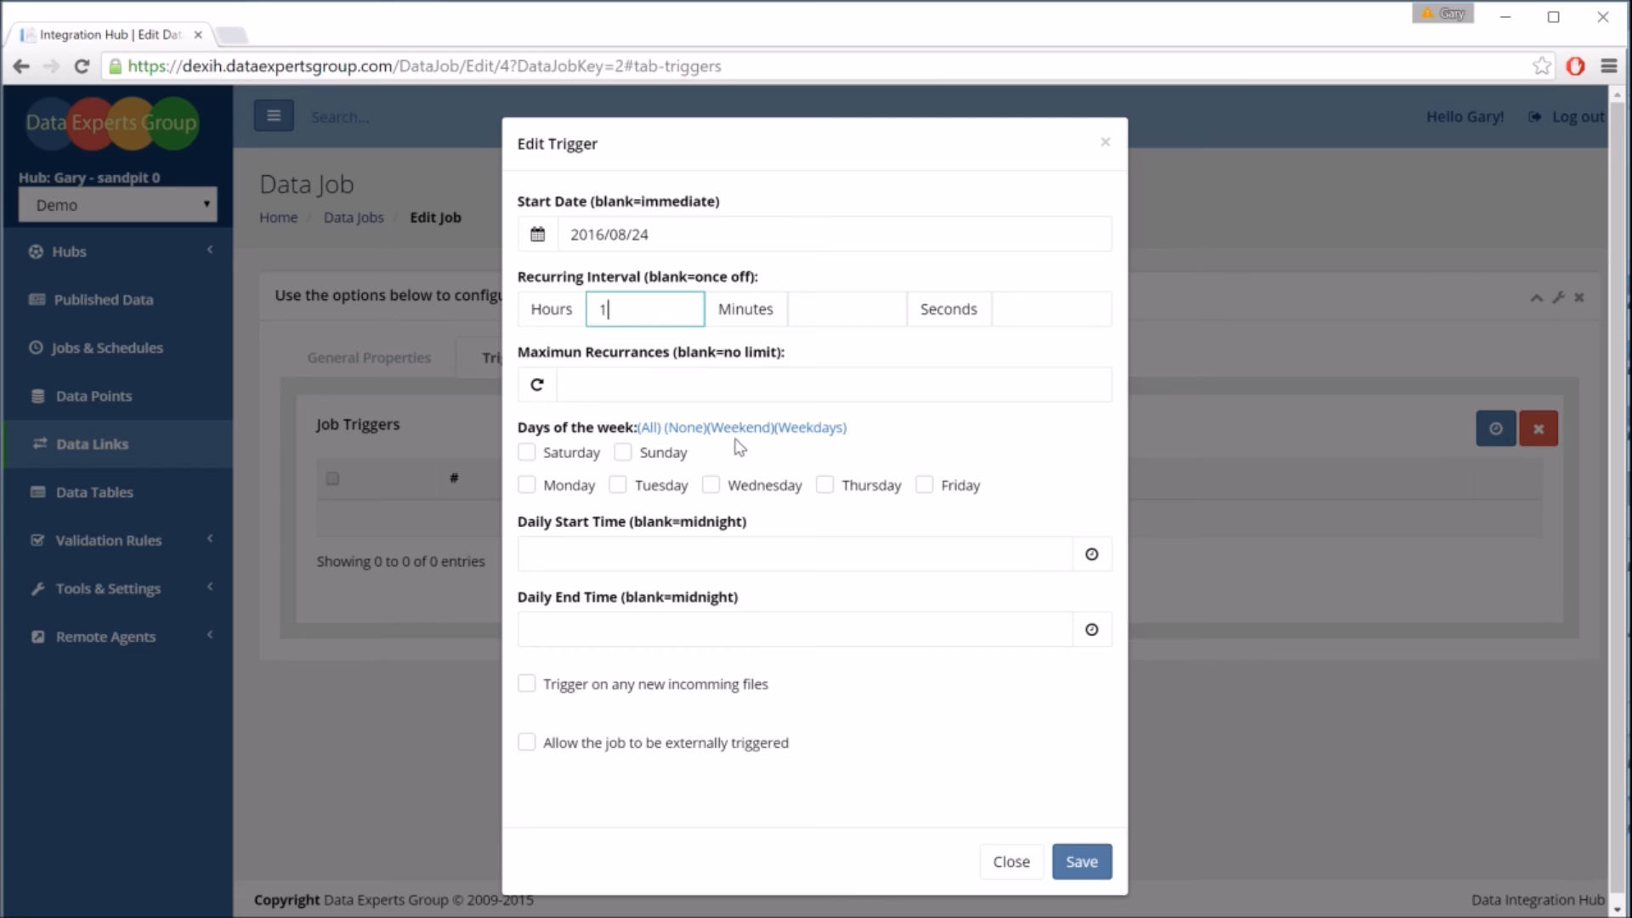
pyautogui.press('Tab')
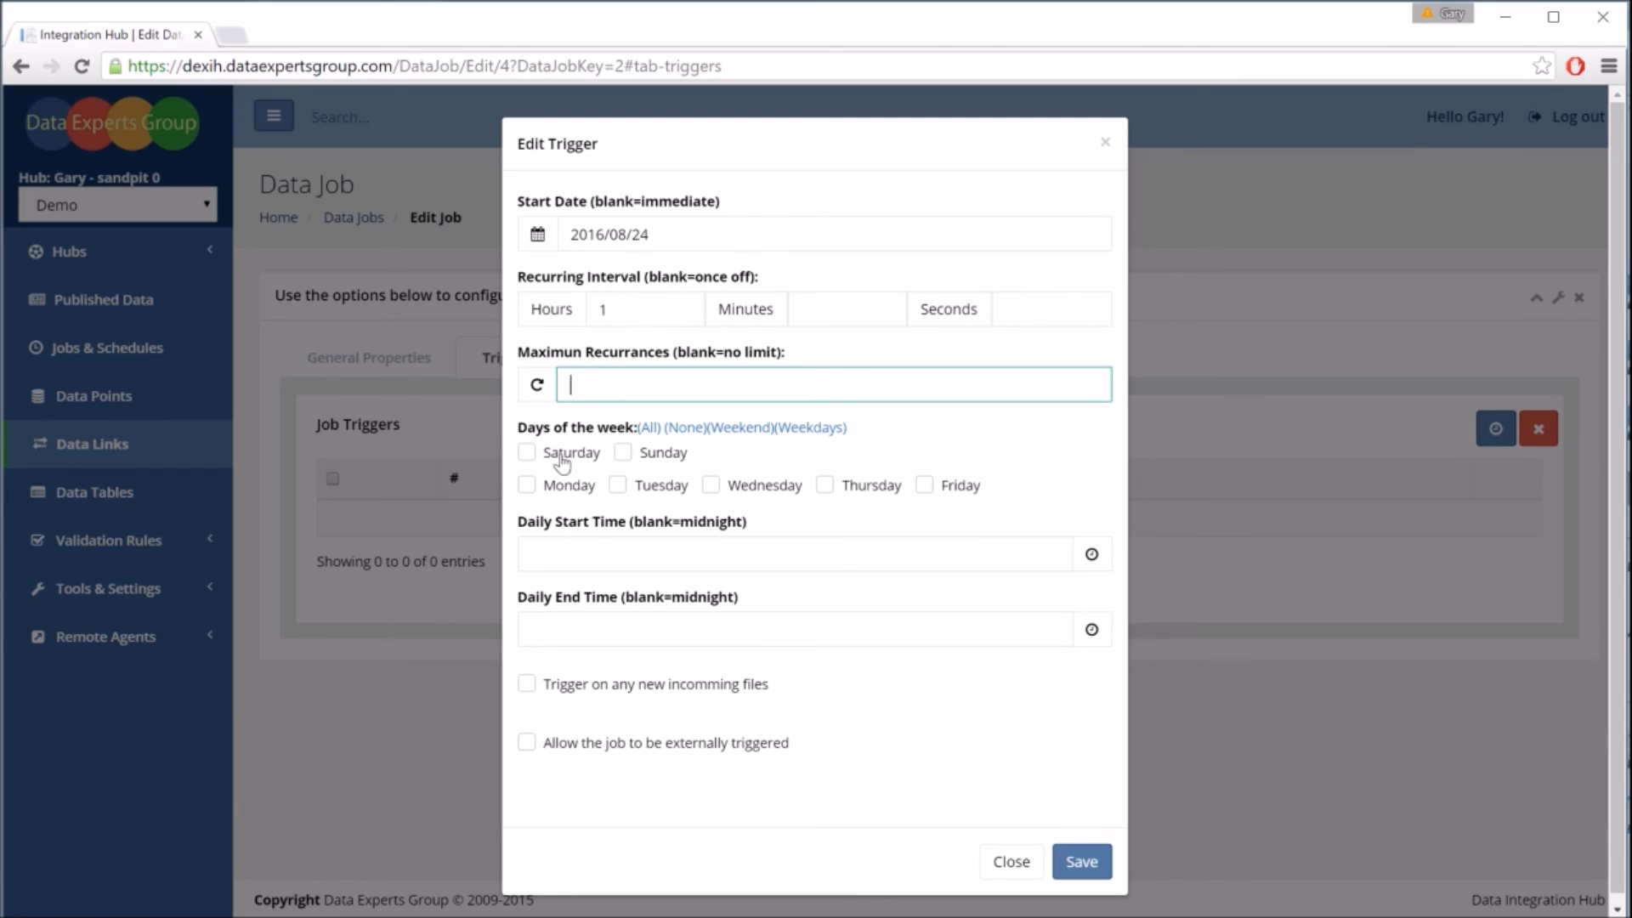
# - Enable the trigger for all days of the week, leave the daily start time blank and save it
pyautogui.click(649, 427)
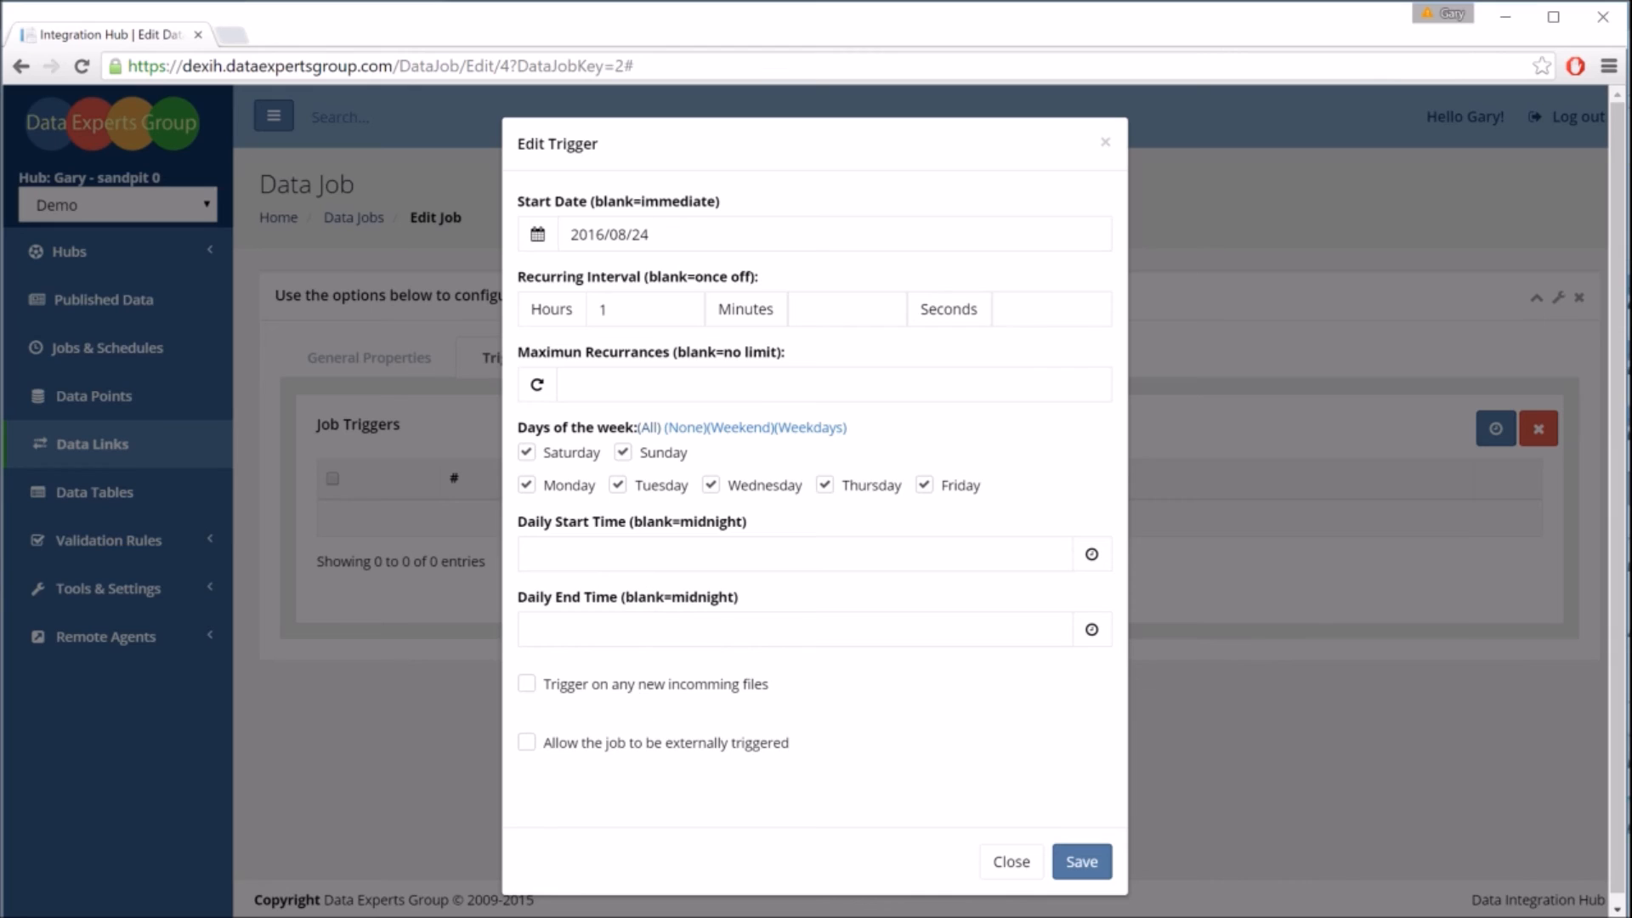
pyautogui.click(613, 565)
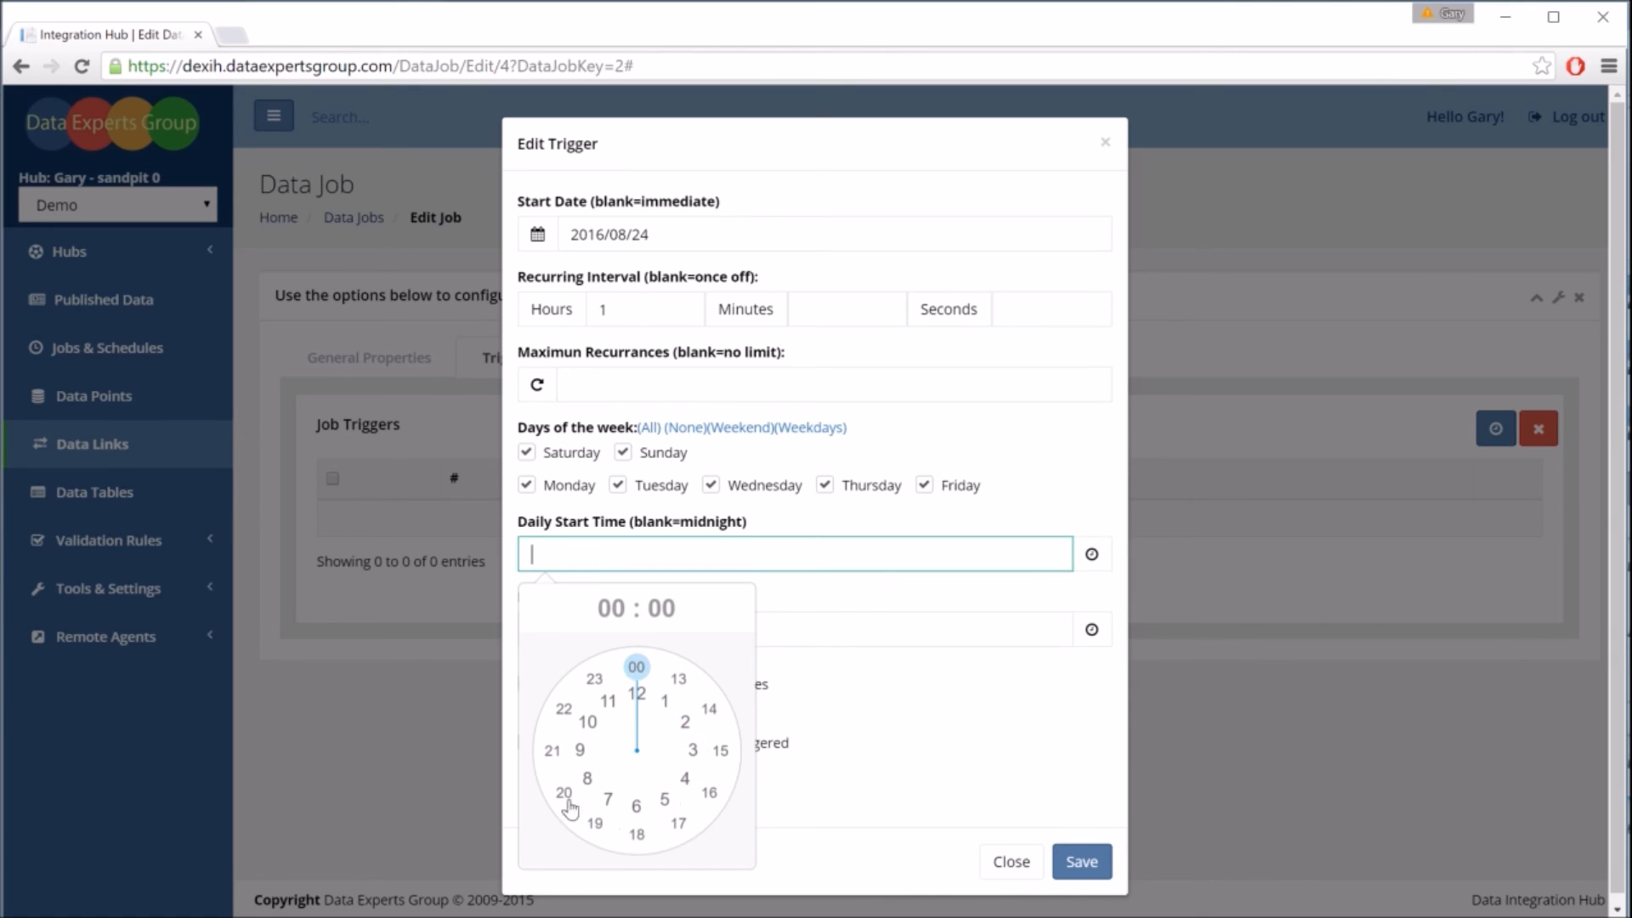
pyautogui.click(901, 724)
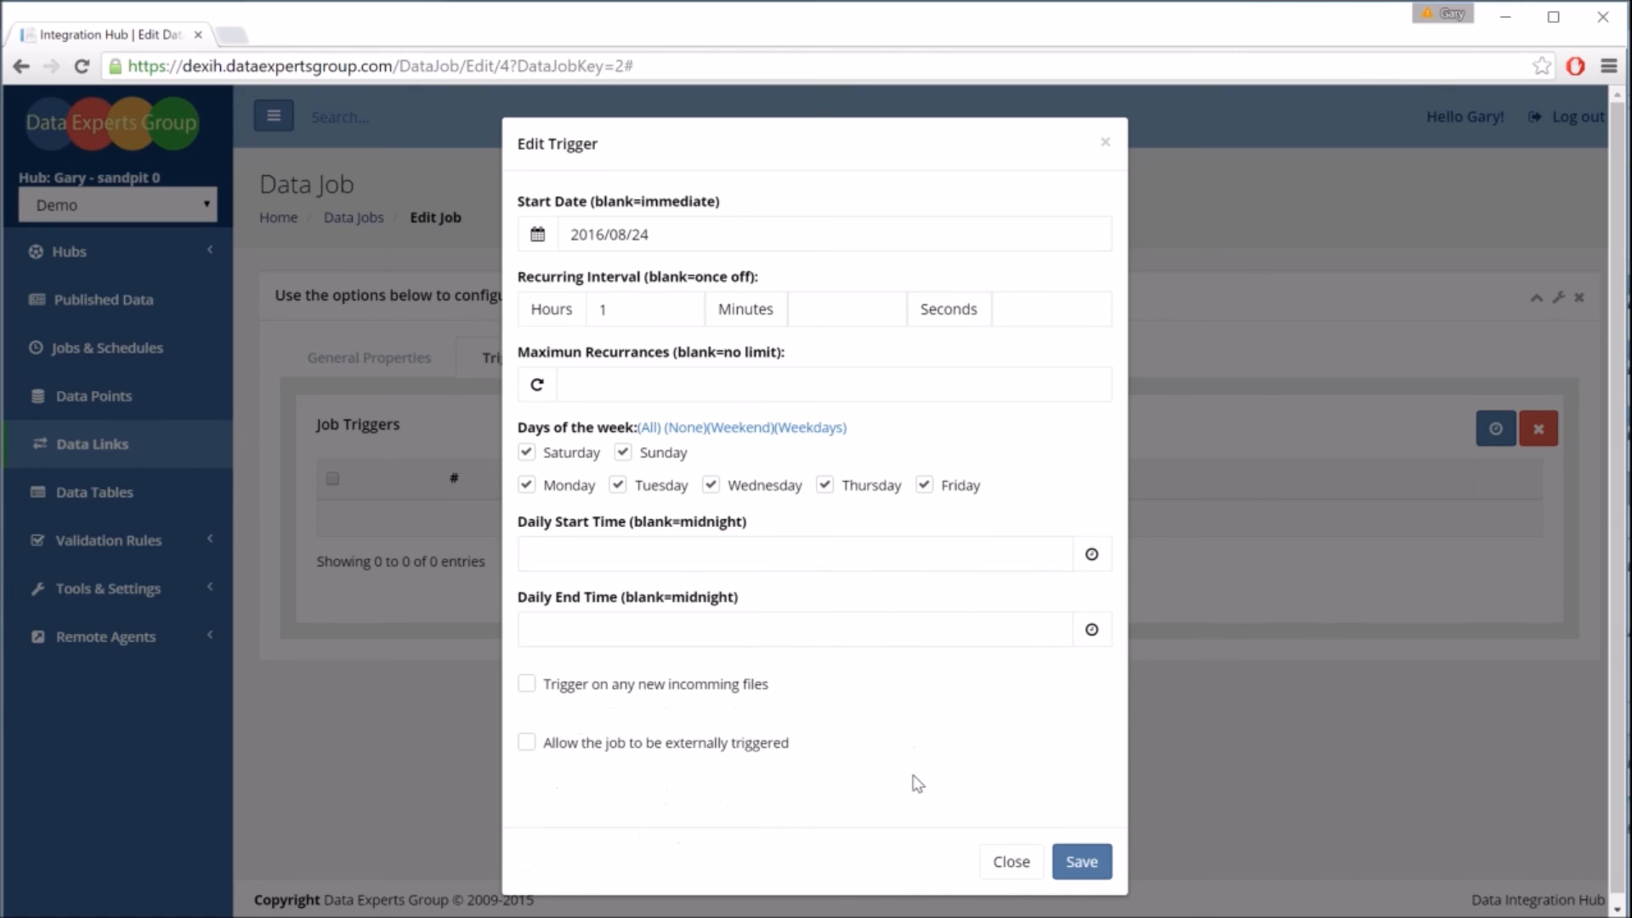
pyautogui.click(1053, 853)
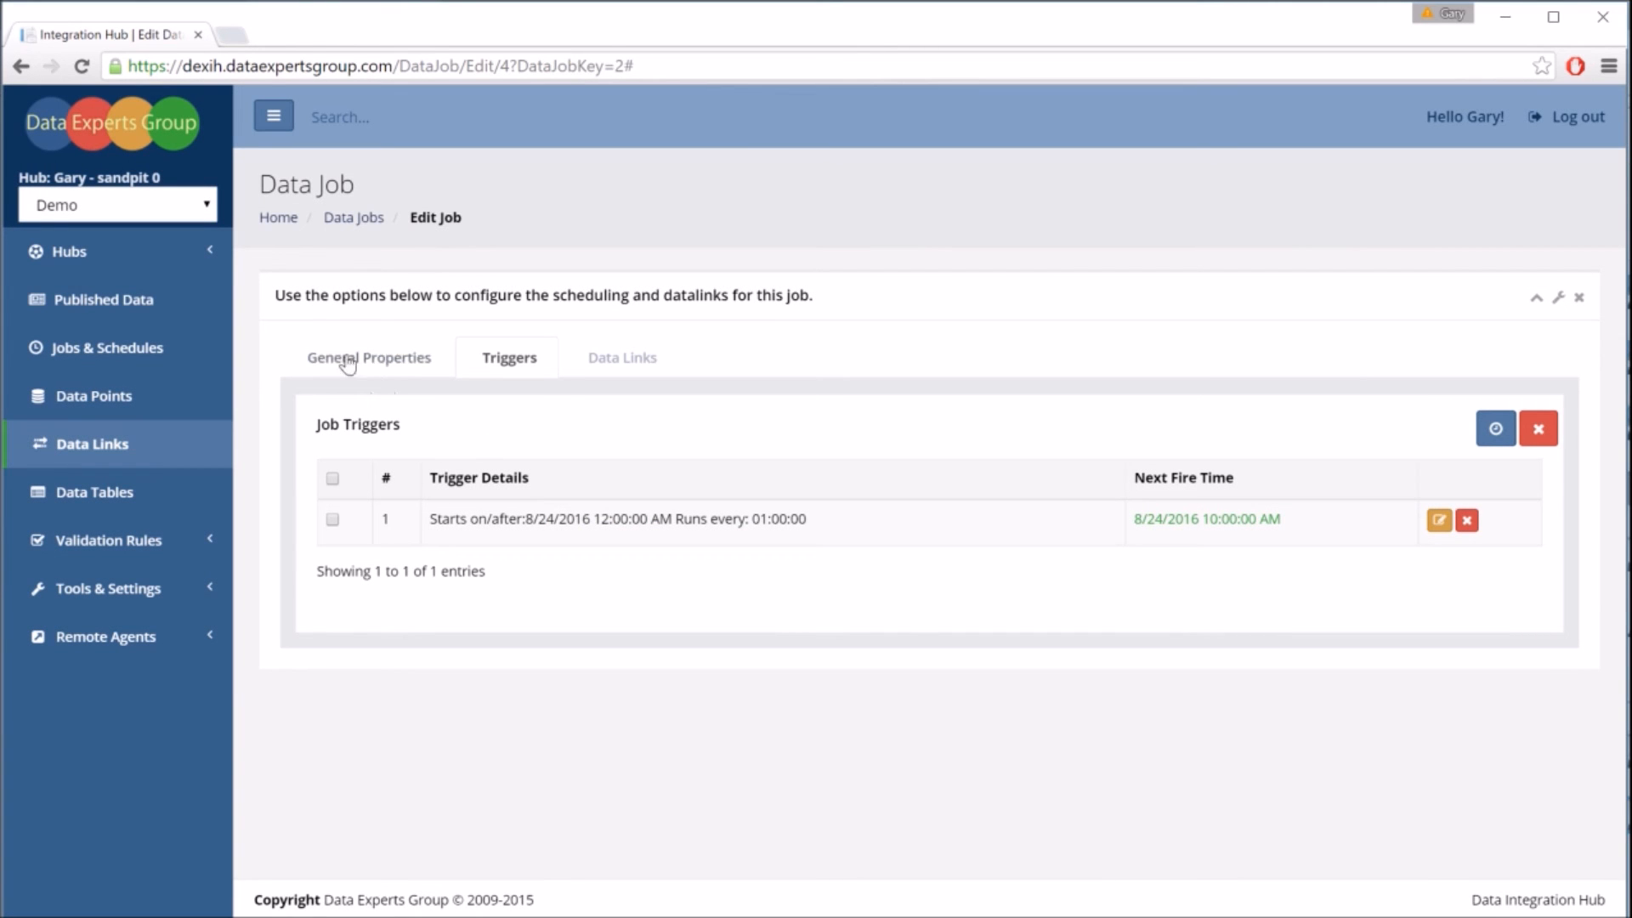
# - Return to the list of data jobs and activate the schedule of the Adventure Works Staging job
pyautogui.click(354, 217)
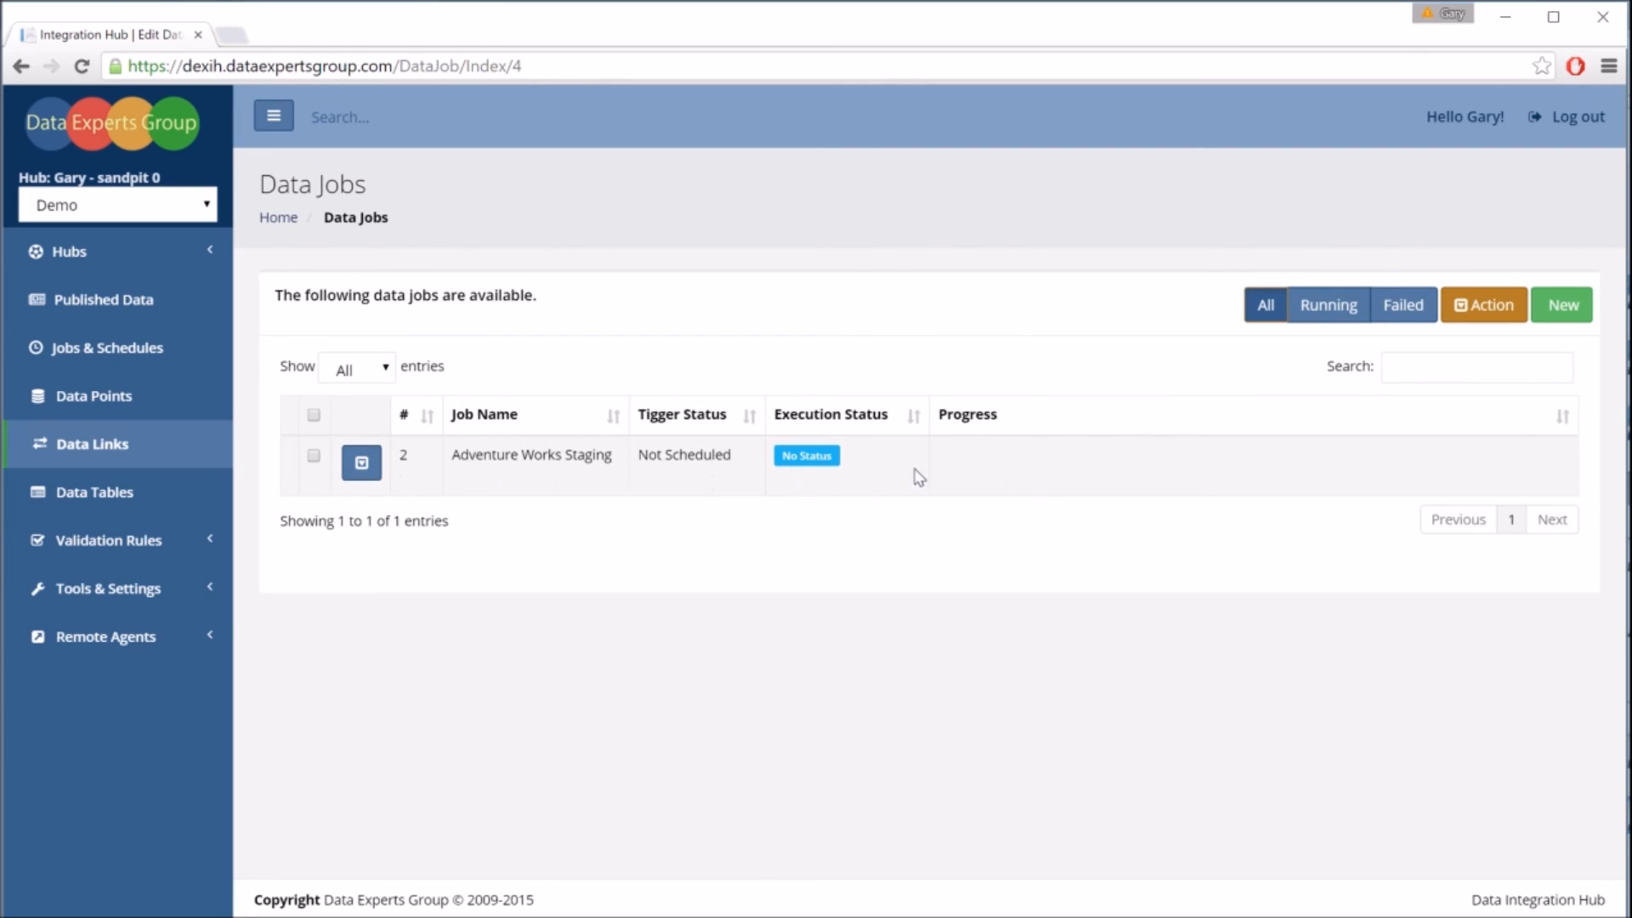
pyautogui.click(361, 462)
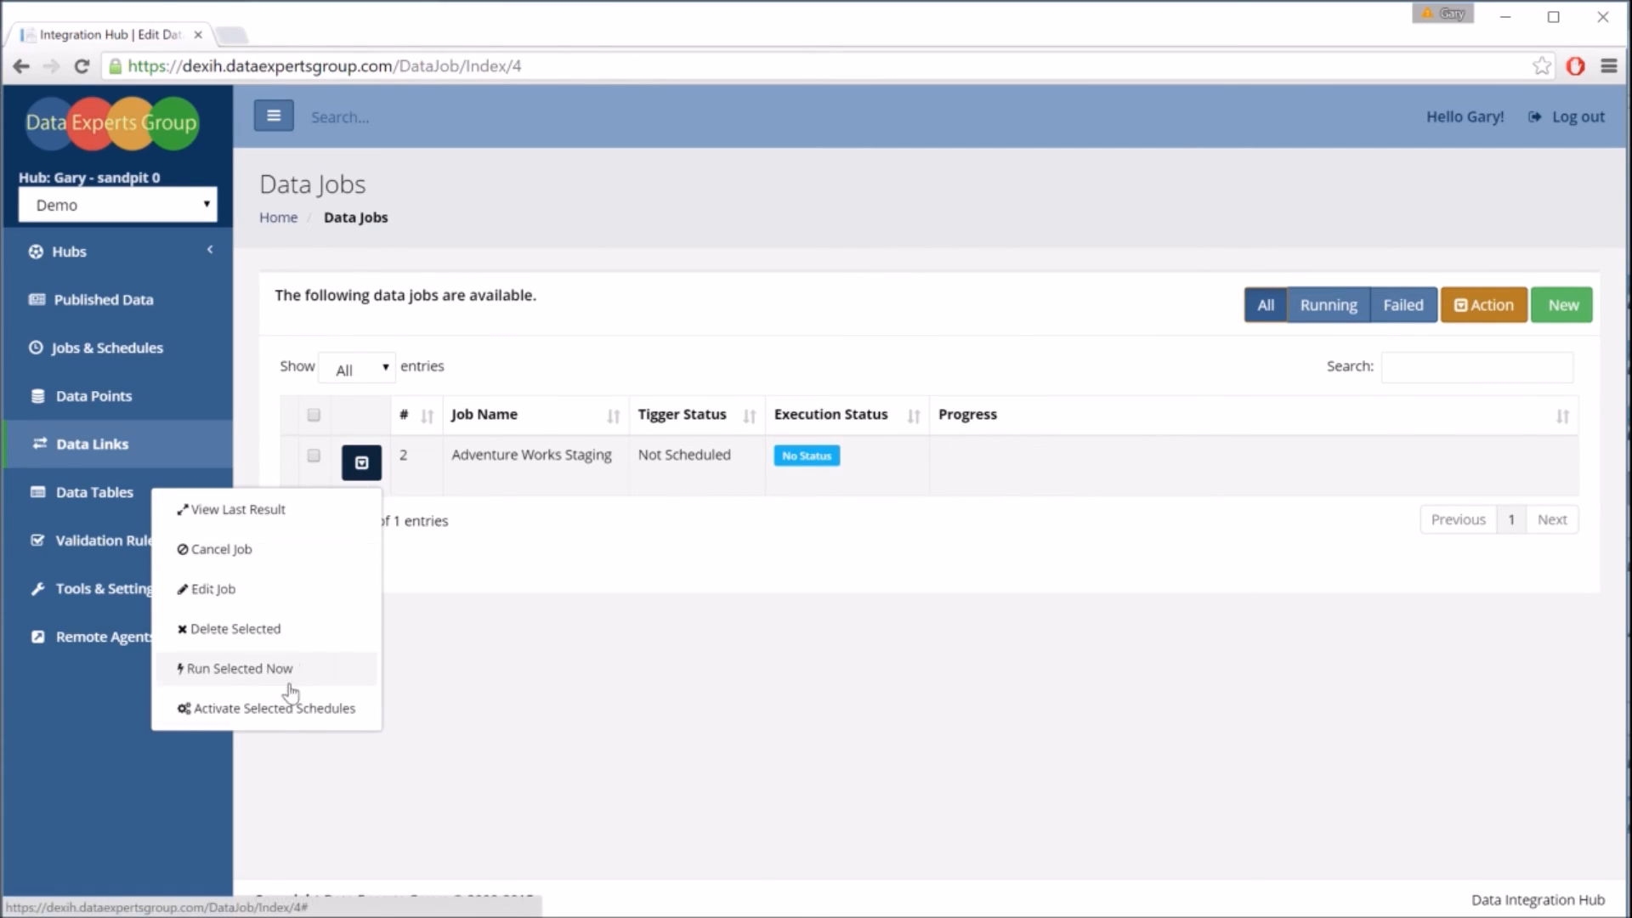
pyautogui.click(279, 712)
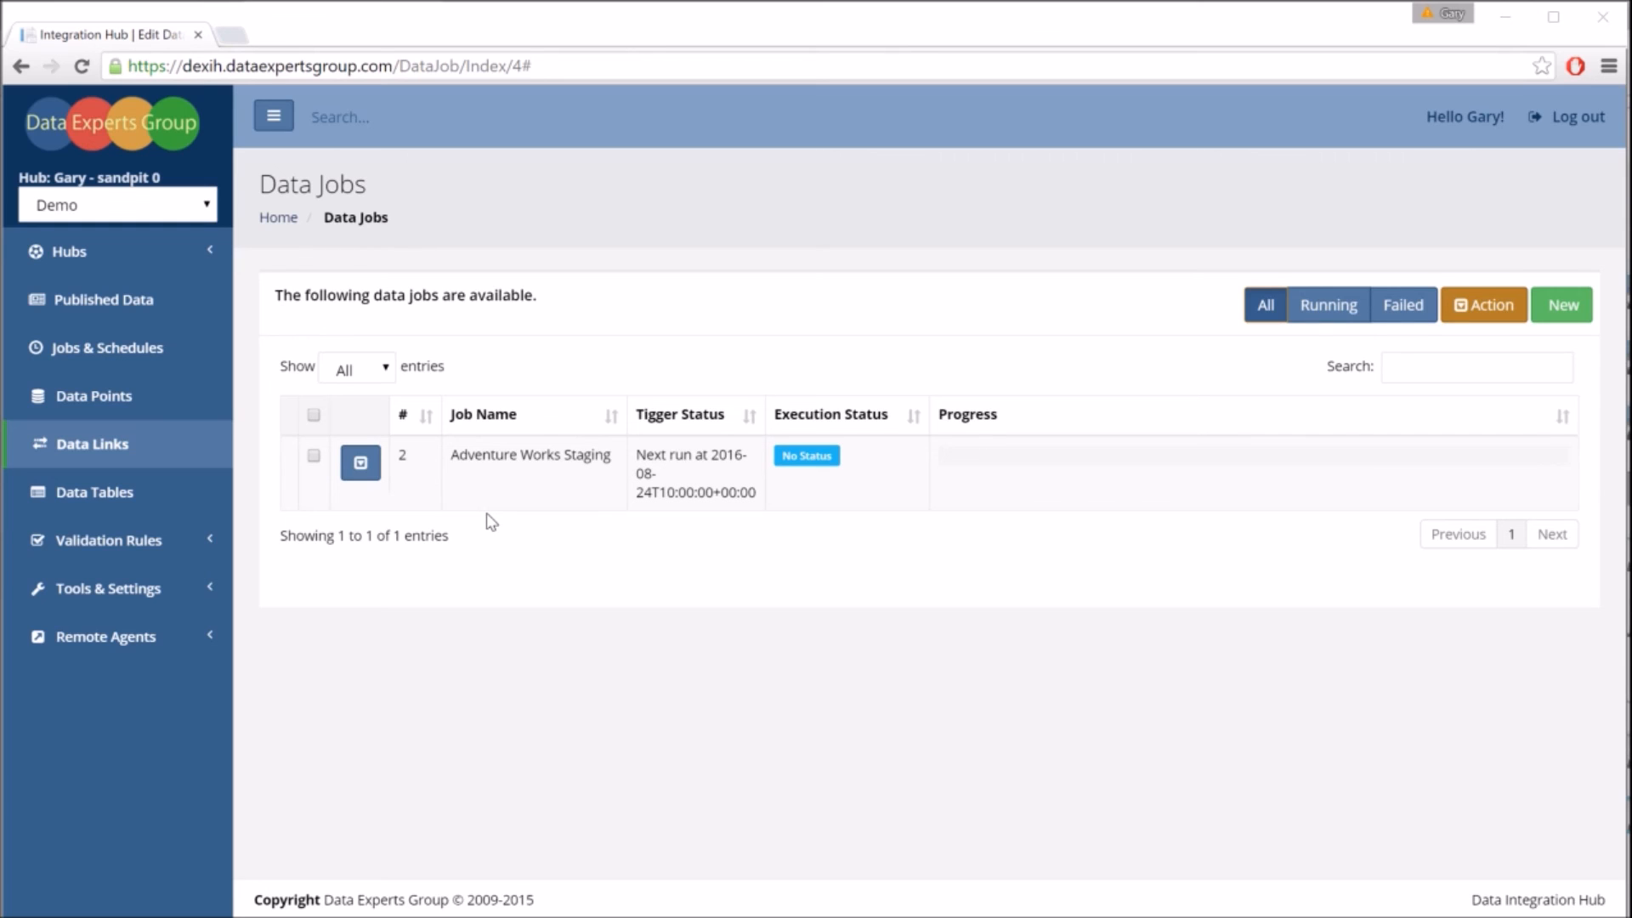
# - Go to dataexpertsgroup.com and open the Integration Hub preview page
pyautogui.click(562, 66)
pyautogui.hotkey('ctrl', 'a')
pyautogui.write('dataexper')
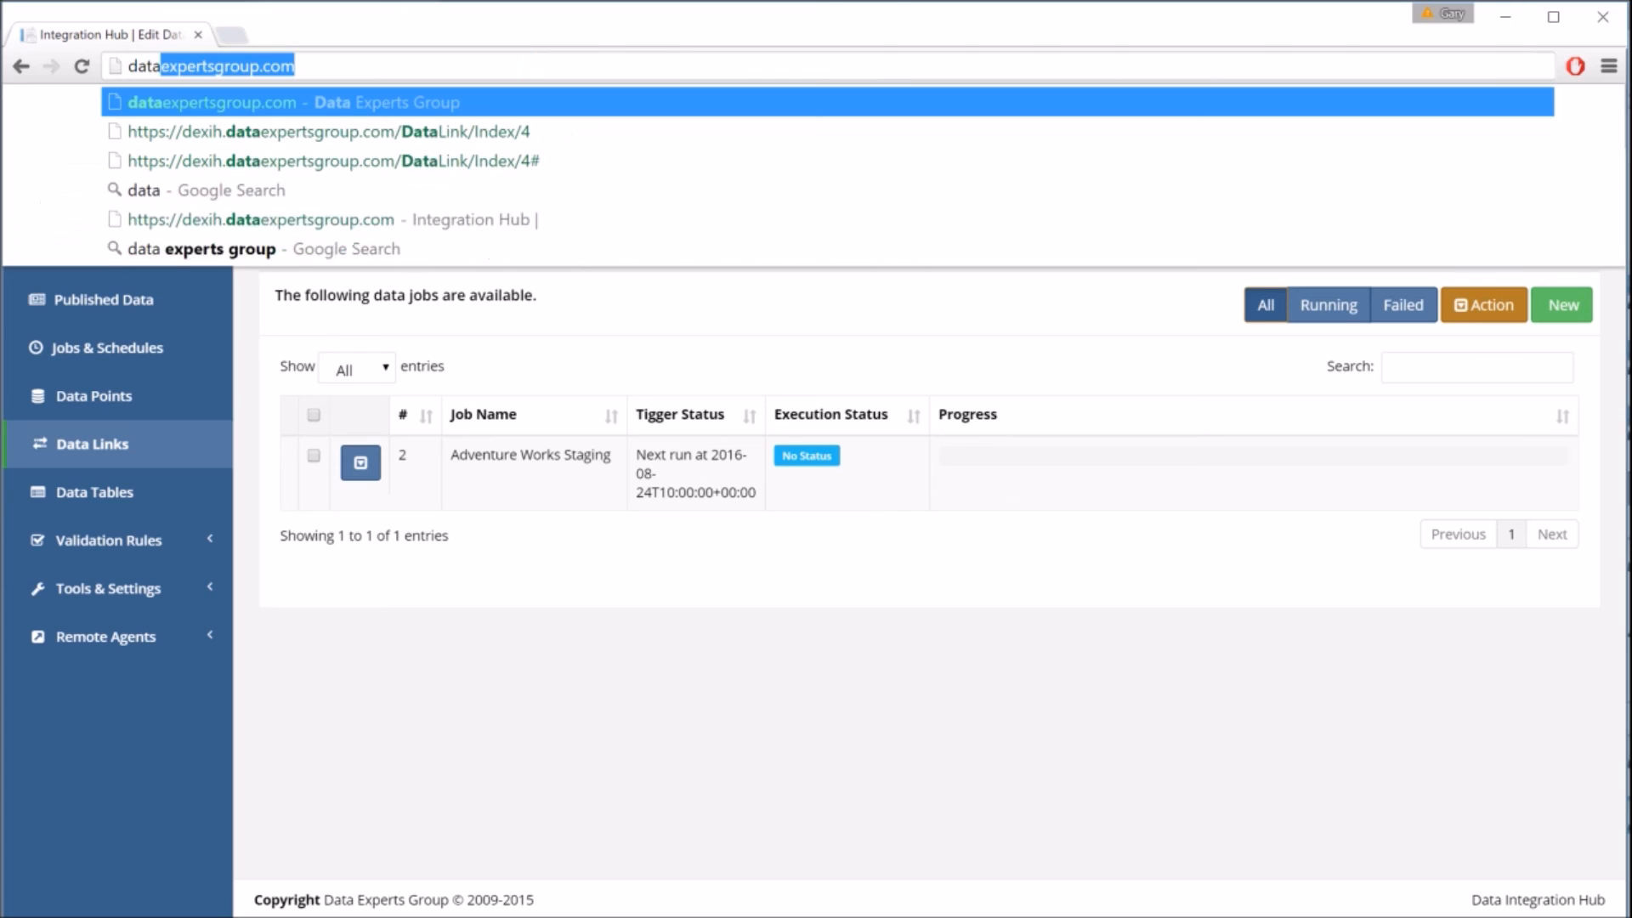
pyautogui.press('Return')
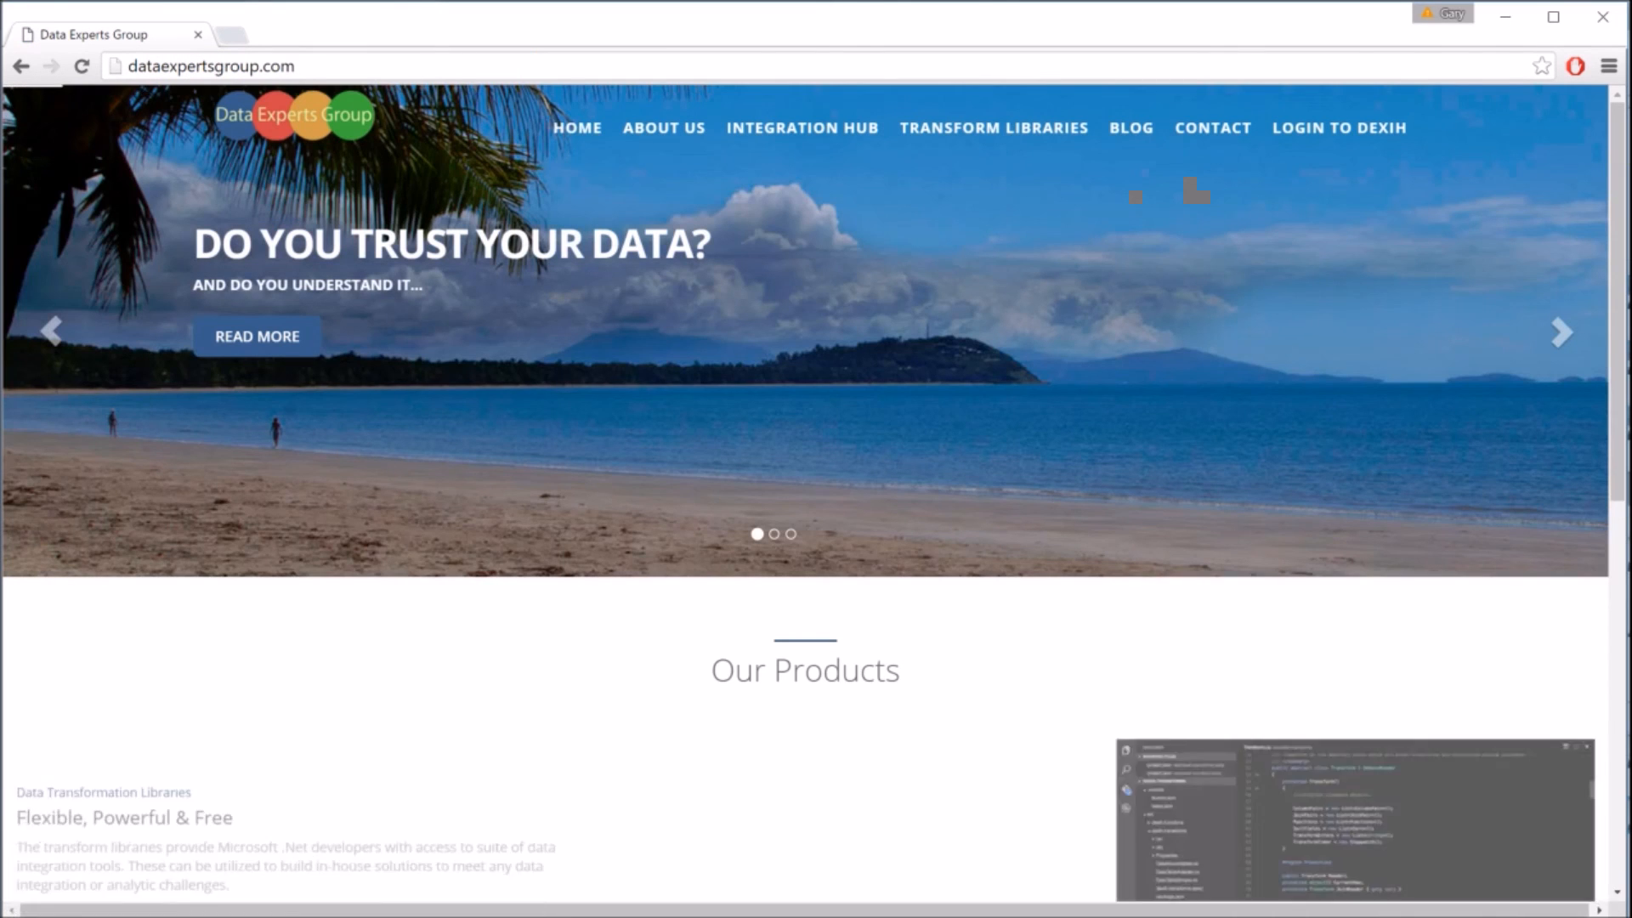
pyautogui.scroll(-6, 688, 609)
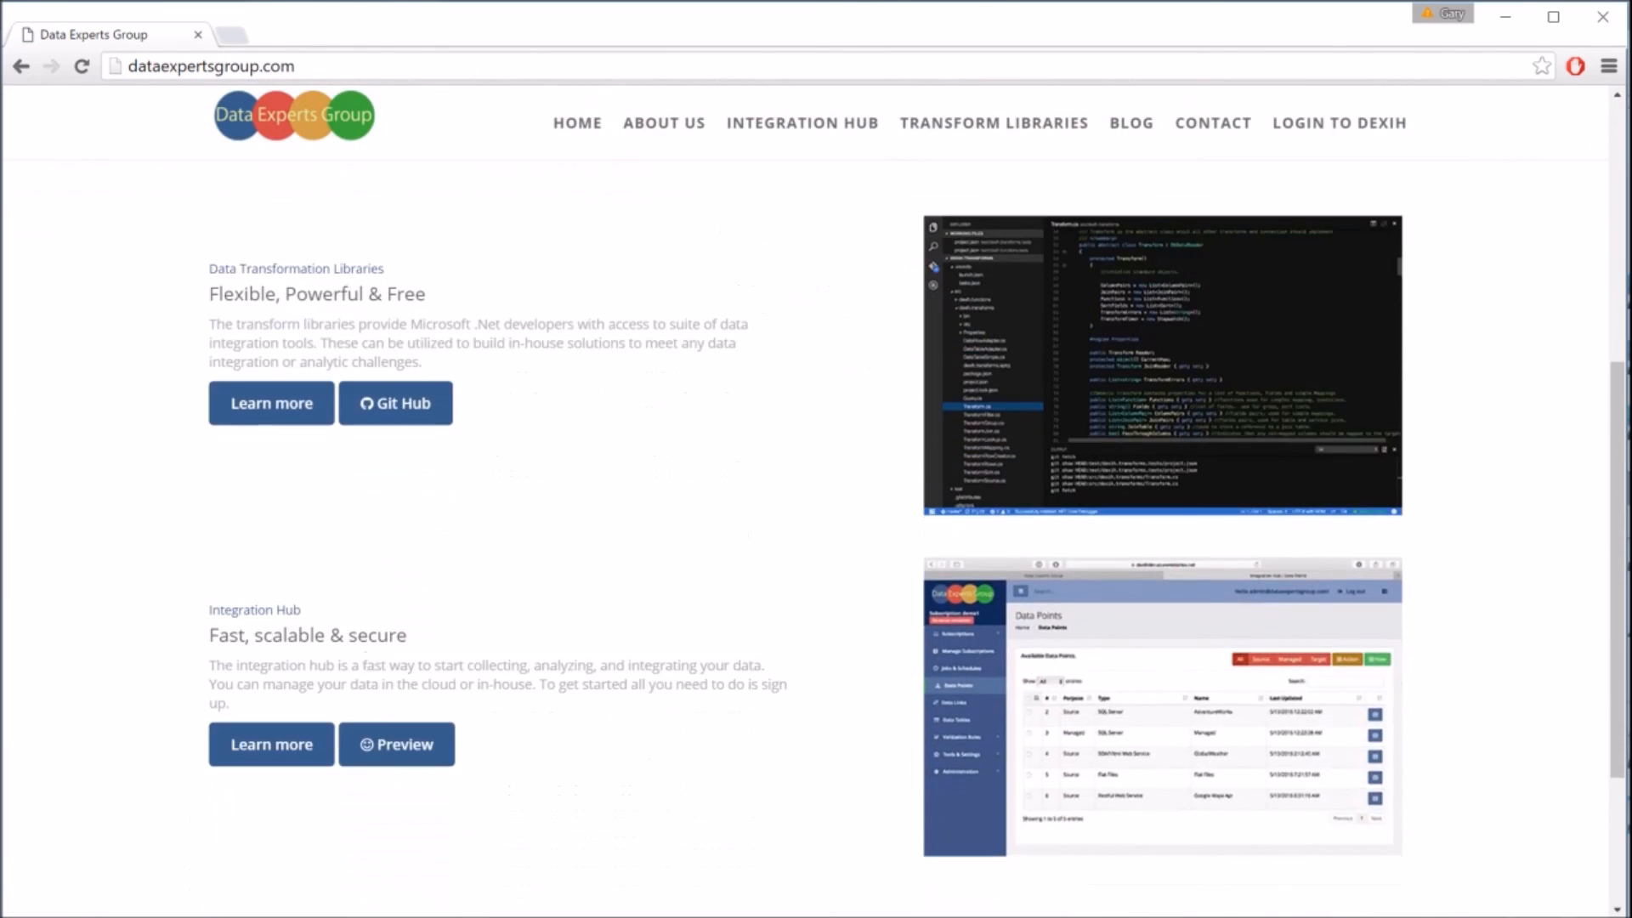
pyautogui.click(396, 750)
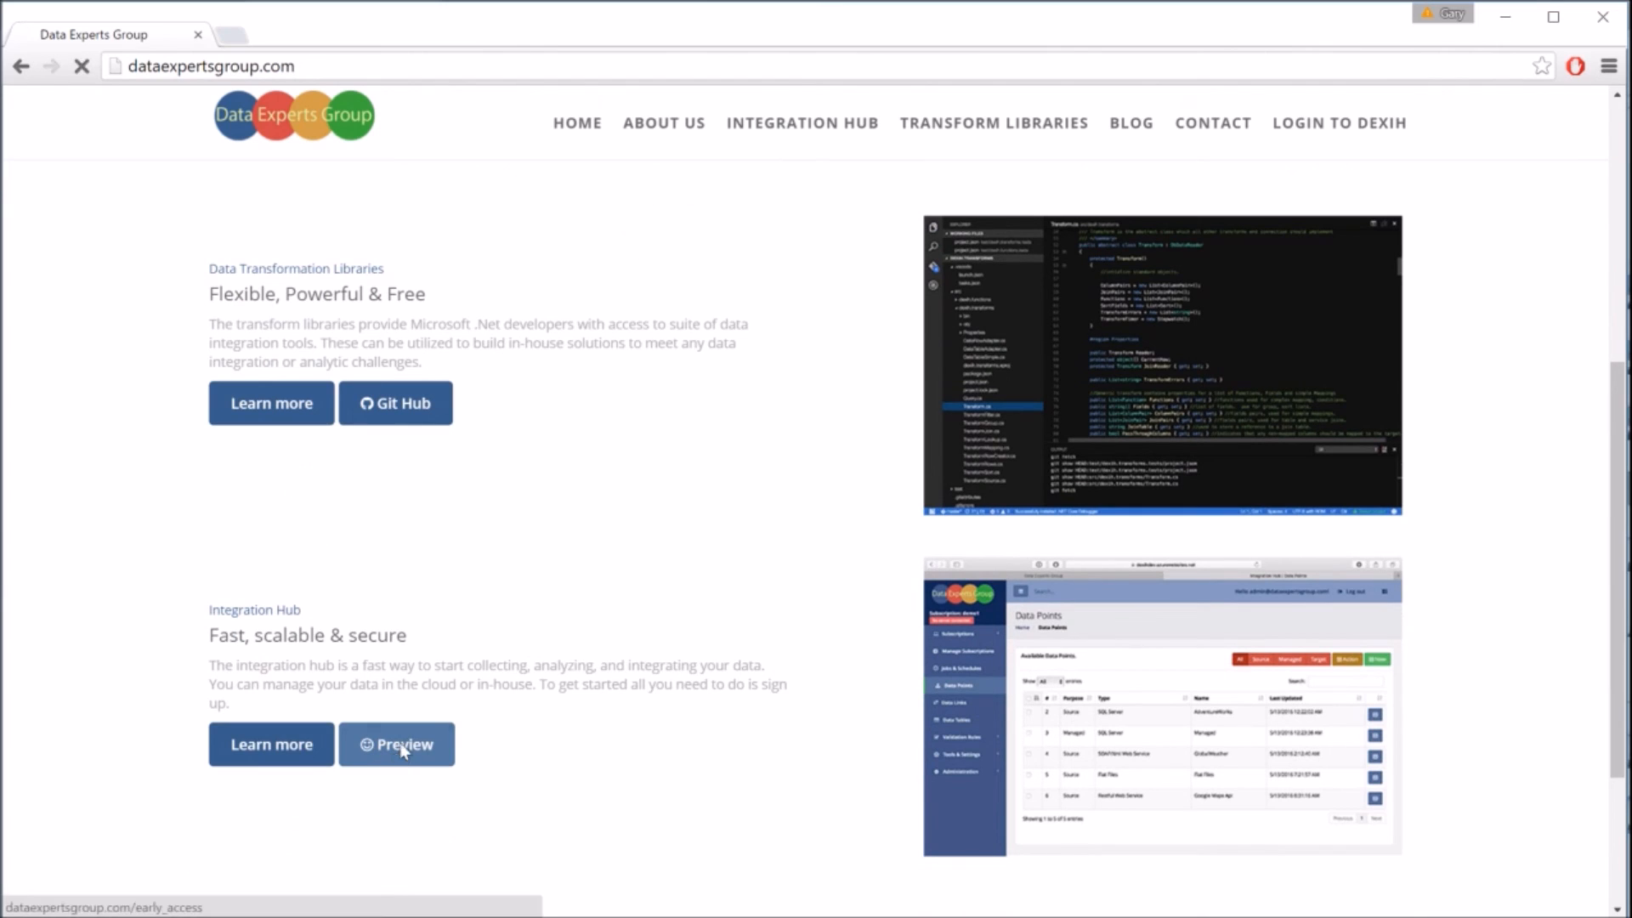
# - Look over the early access form's contact fields, relationship options, areas of interest and project types
pyautogui.scroll(-5, 644, 684)
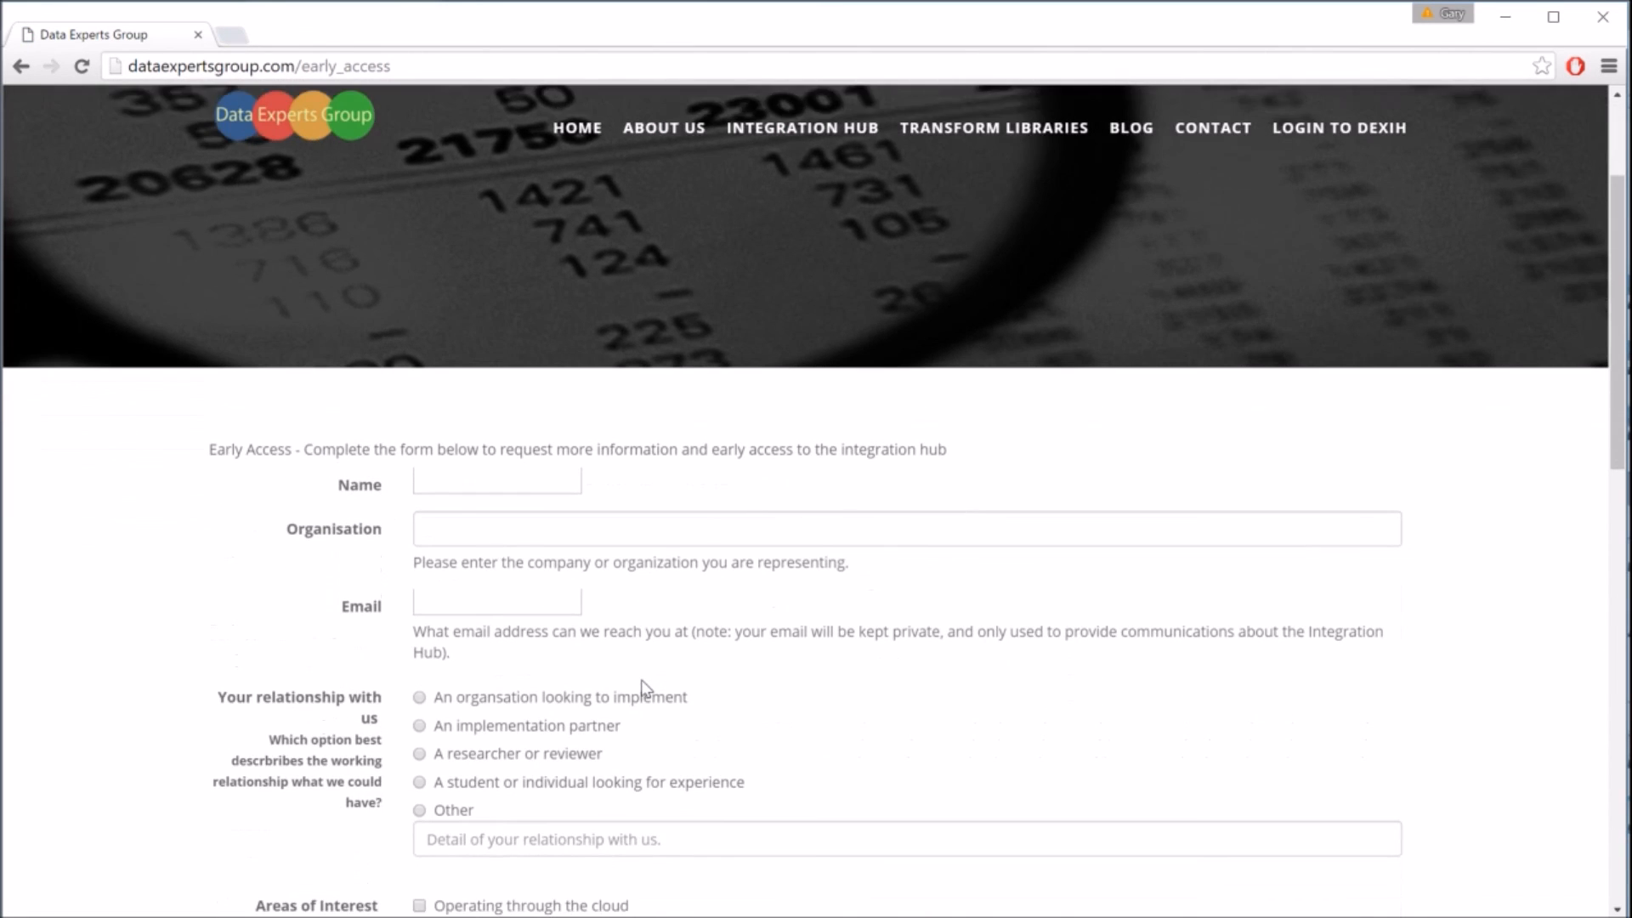
pyautogui.scroll(-5, 629, 640)
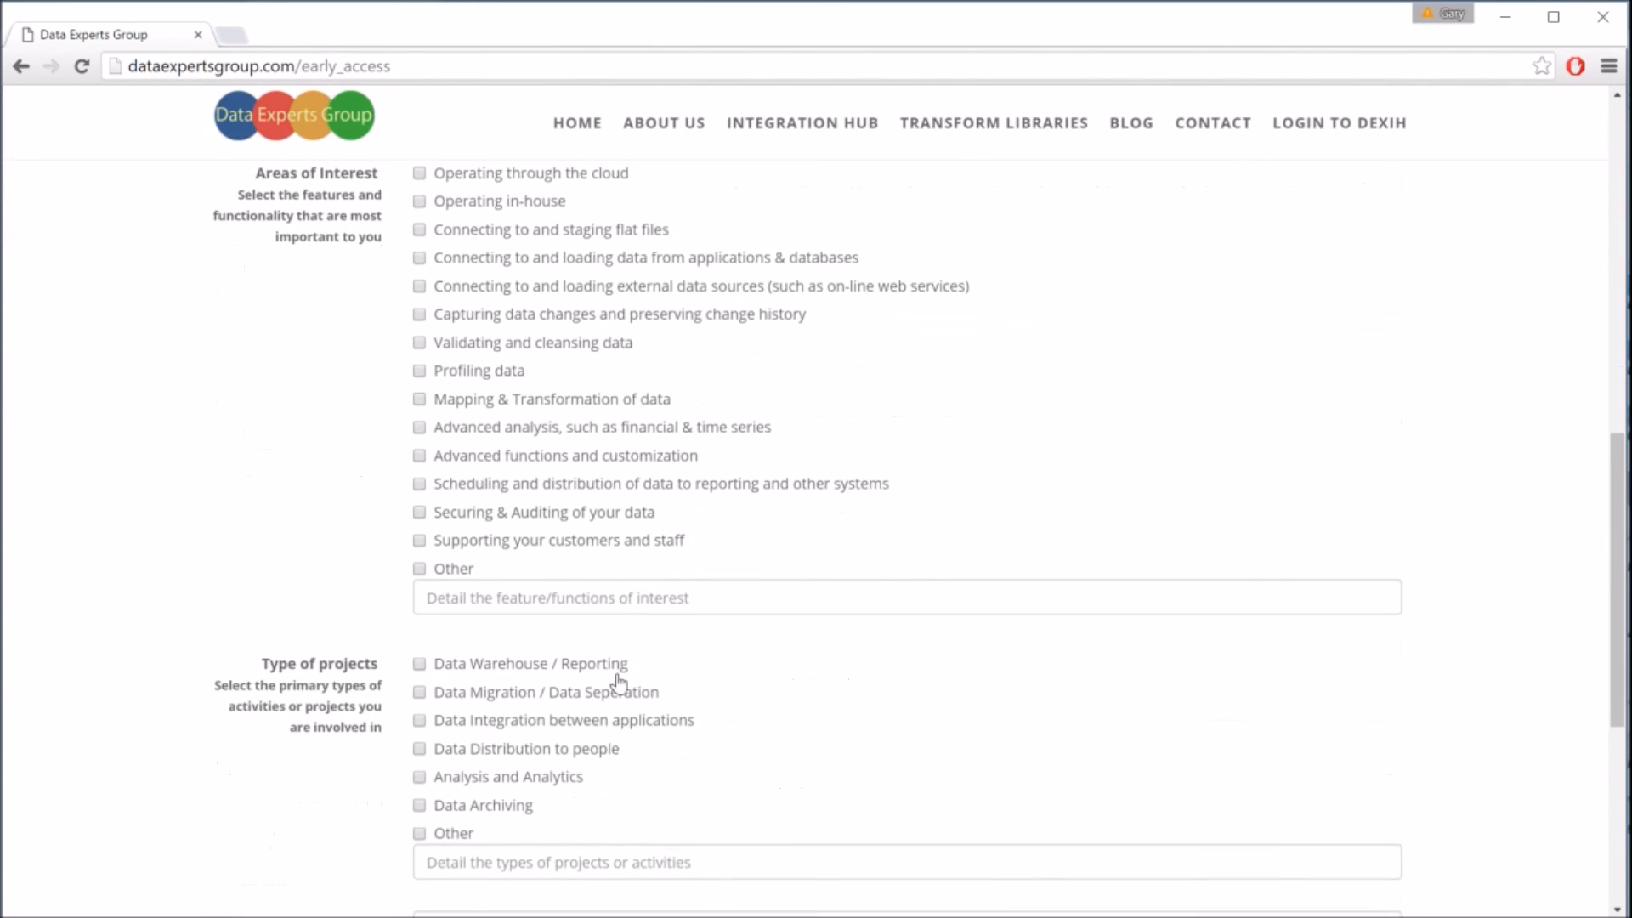
pyautogui.scroll(10, 610, 714)
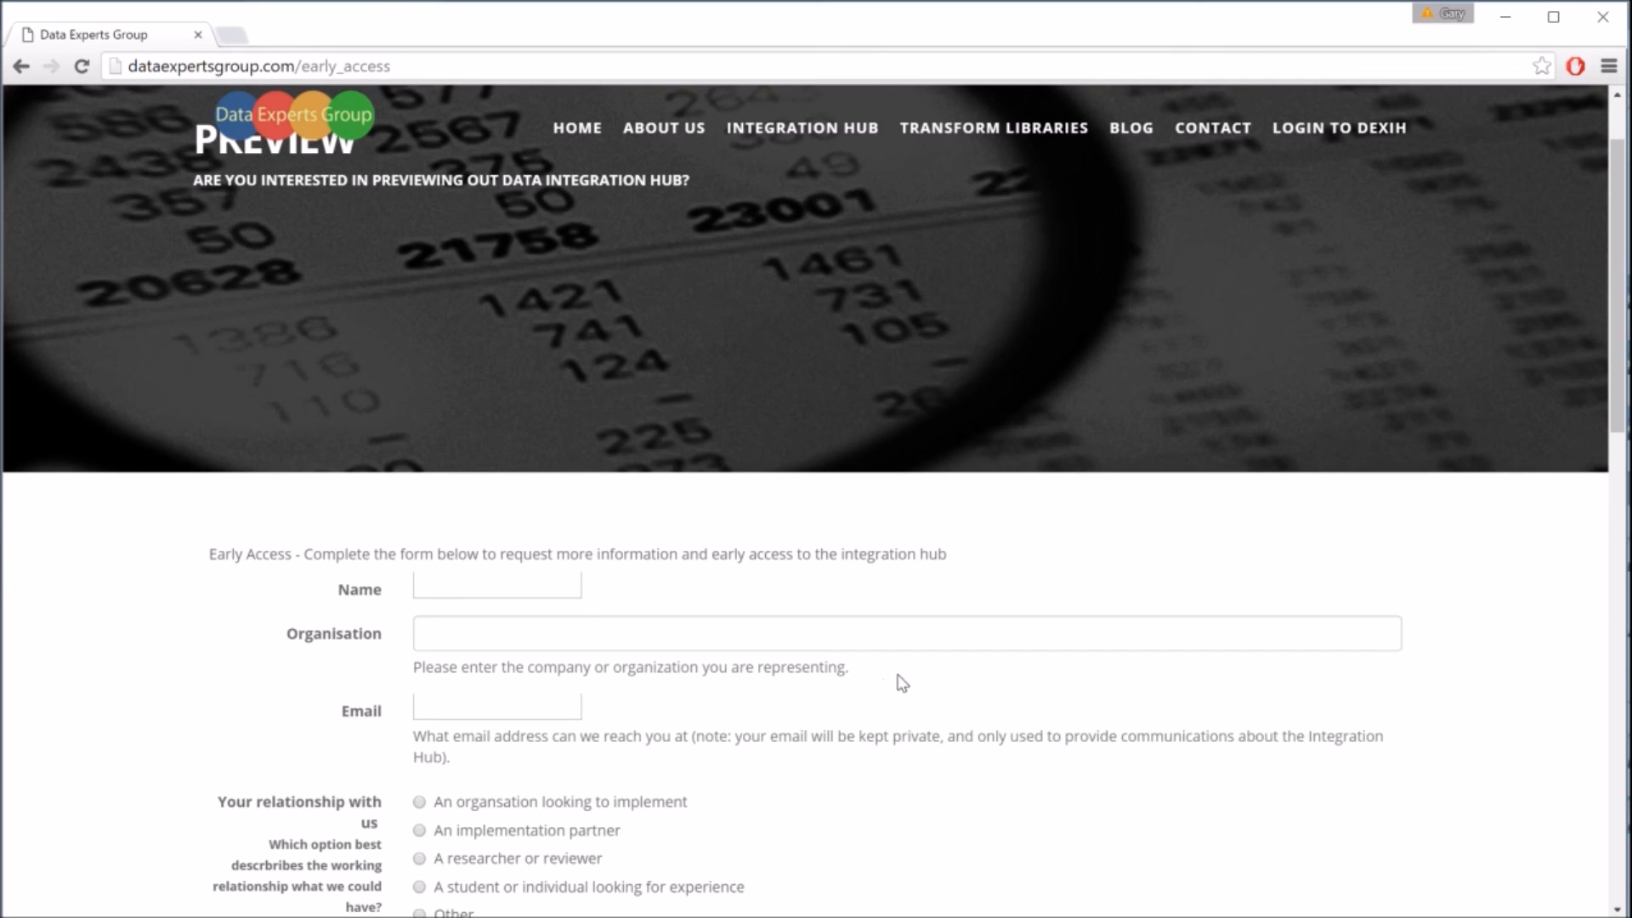
pyautogui.scroll(2, 890, 669)
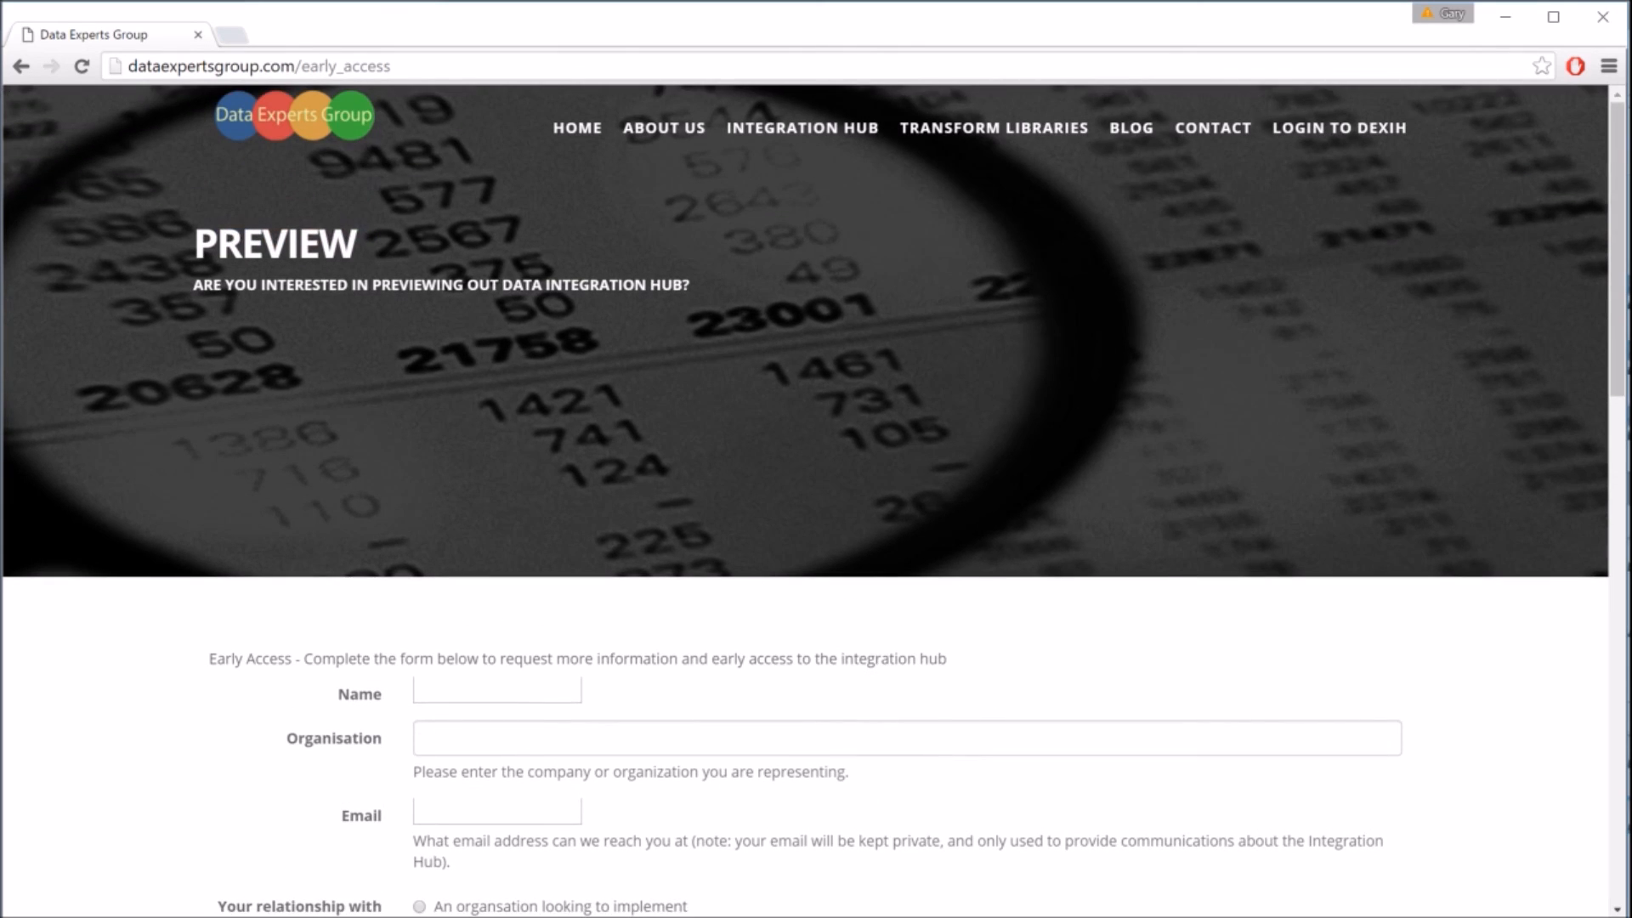